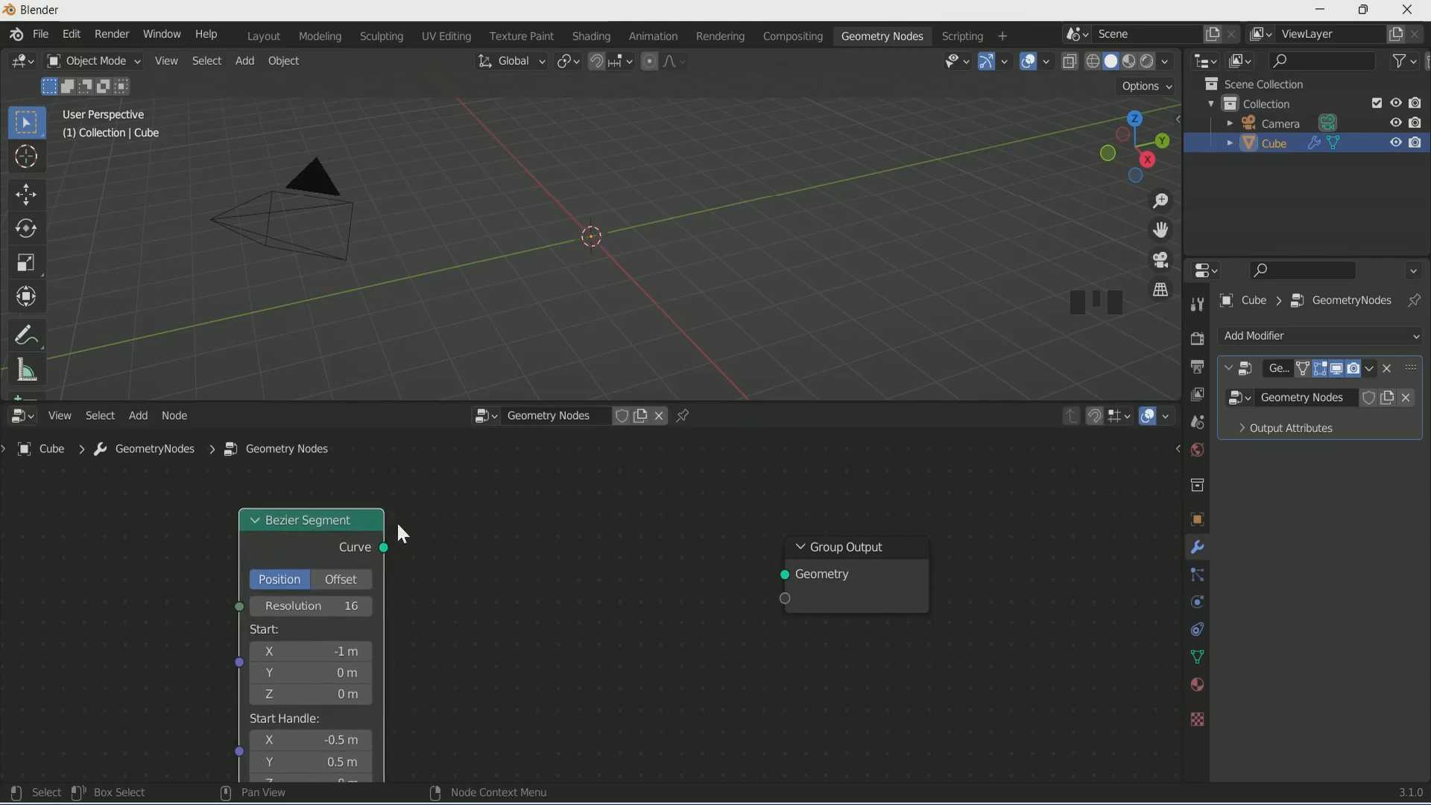
Step: Connect the Bezier Segment's curve to the Group Output and insert a Curve to Mesh node between them
{"action": "left_click_drag", "start_coordinate": [385, 549], "coordinate": [786, 575]}
{"action": "middle_click_drag", "start_coordinate": [607, 337], "coordinate": [626, 253]}
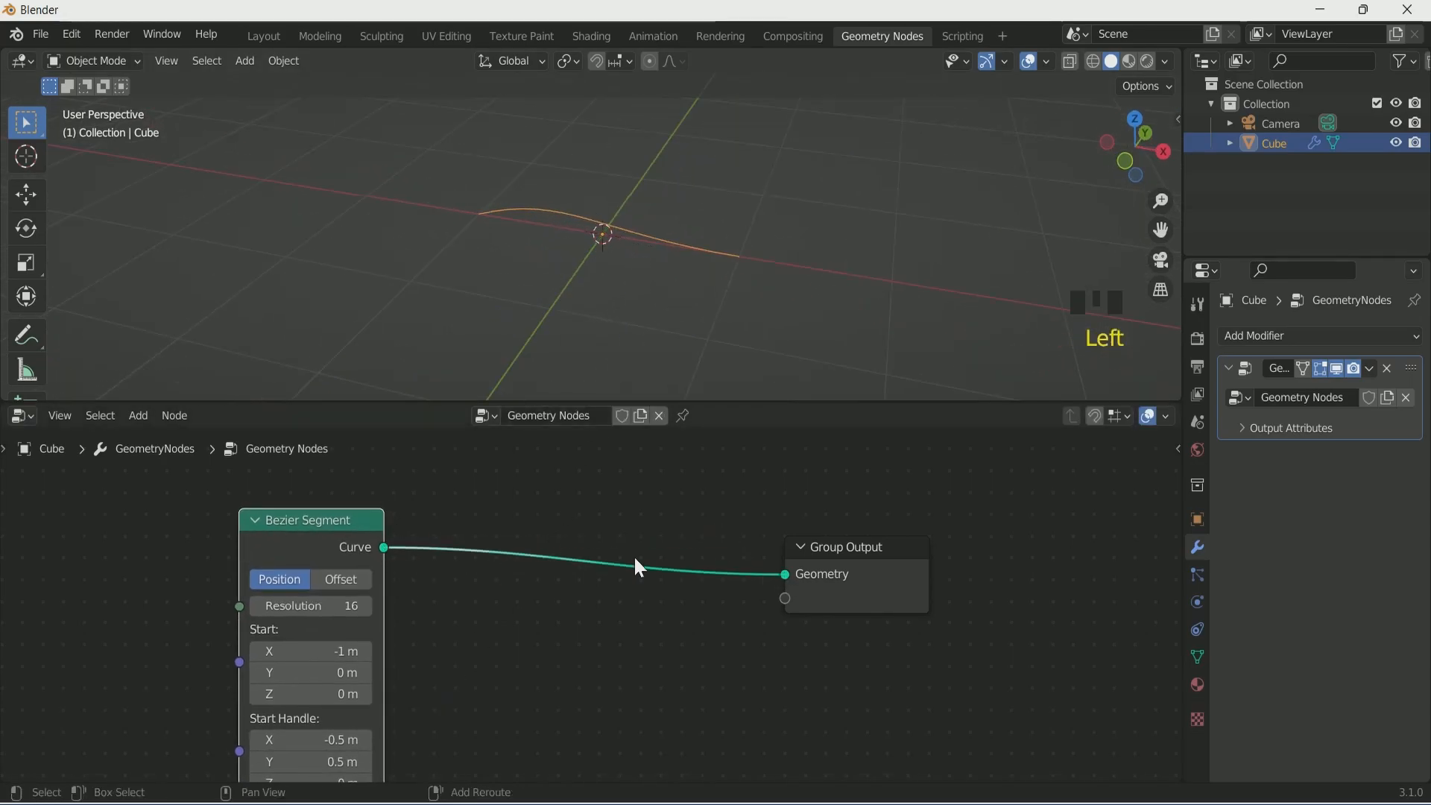
{"action": "key", "text": "shift+a"}
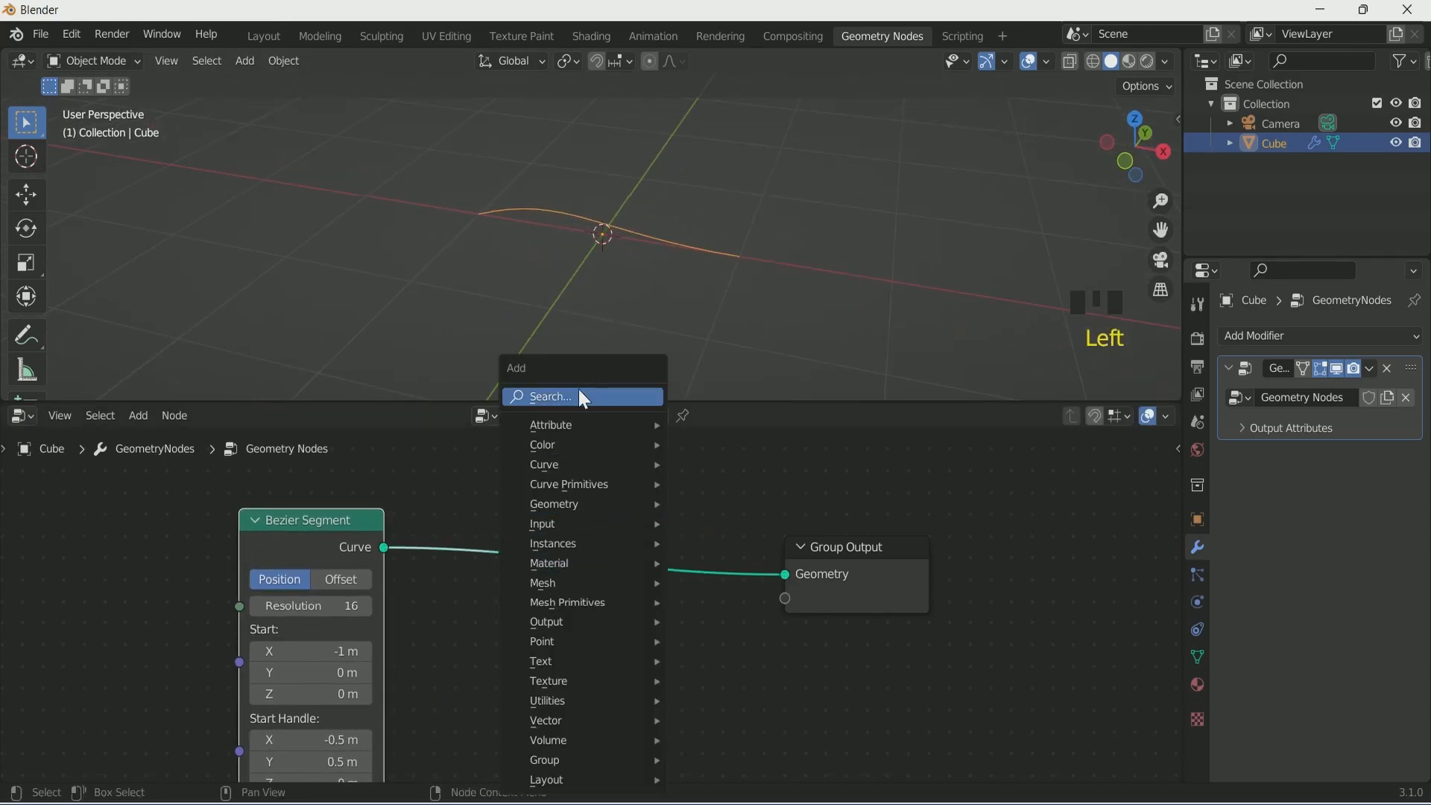
{"action": "left_click", "coordinate": [581, 390]}
{"action": "type", "text": "curve"}
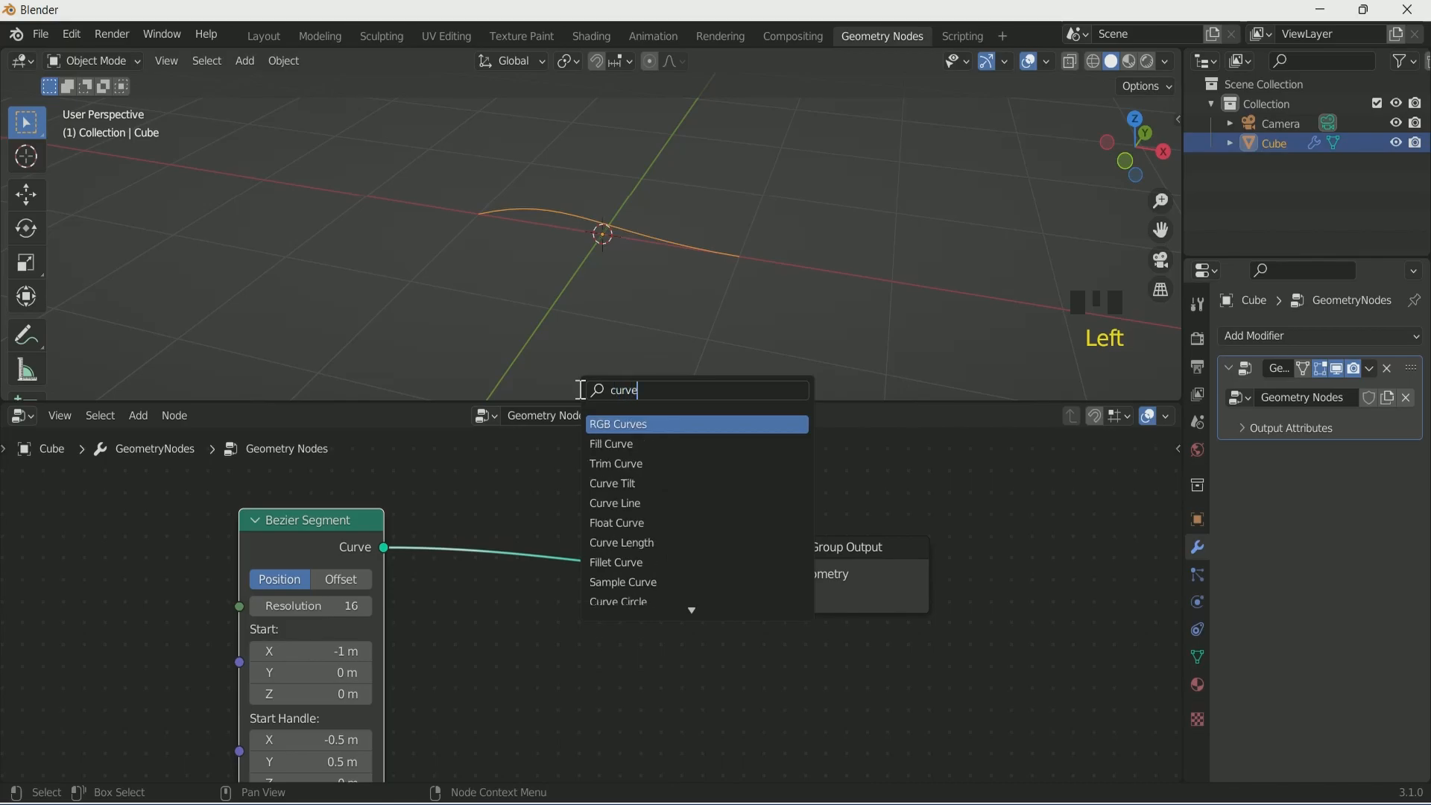
{"action": "type", "text": " t"}
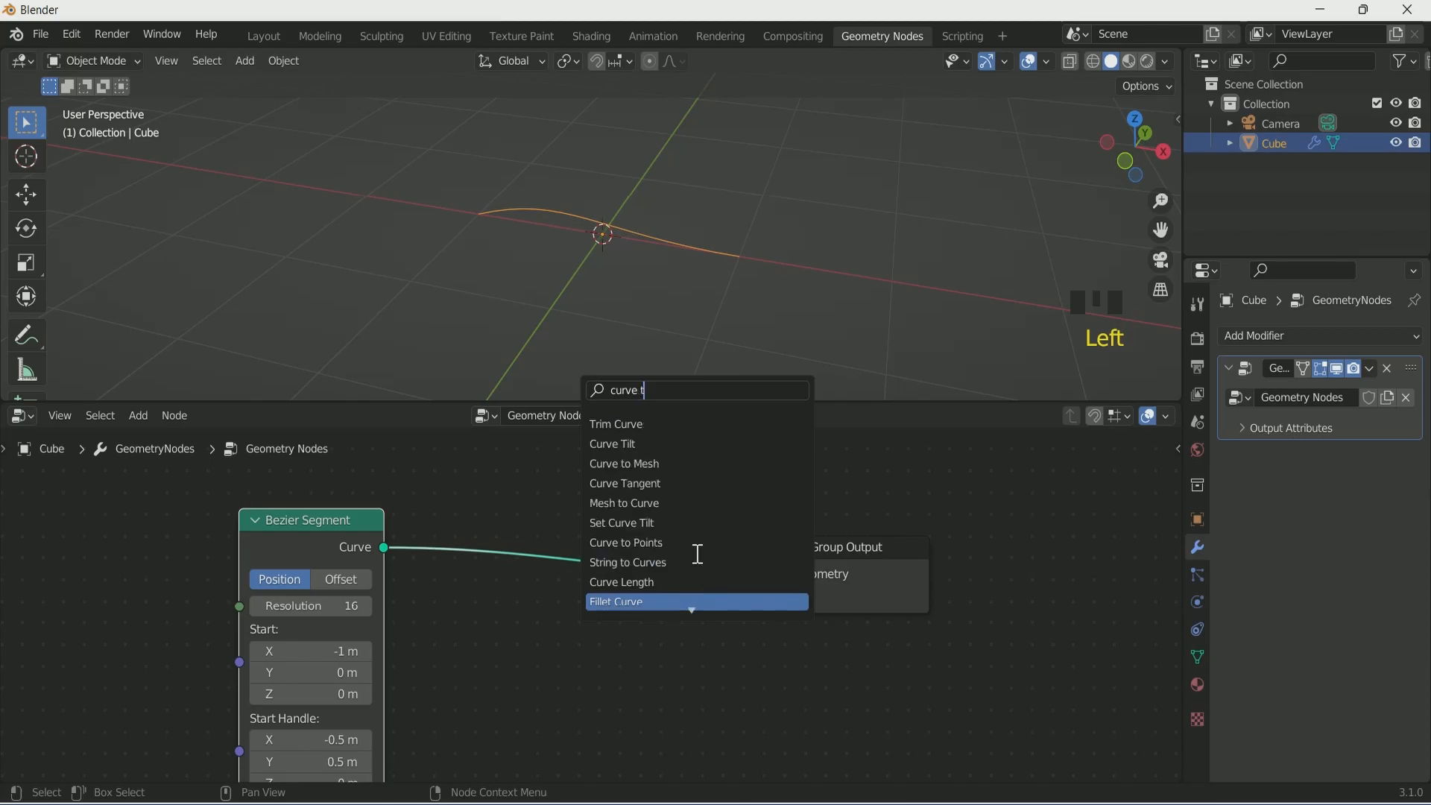
{"action": "left_click", "coordinate": [641, 463]}
{"action": "left_click", "coordinate": [611, 578]}
{"action": "key", "text": "Home"}
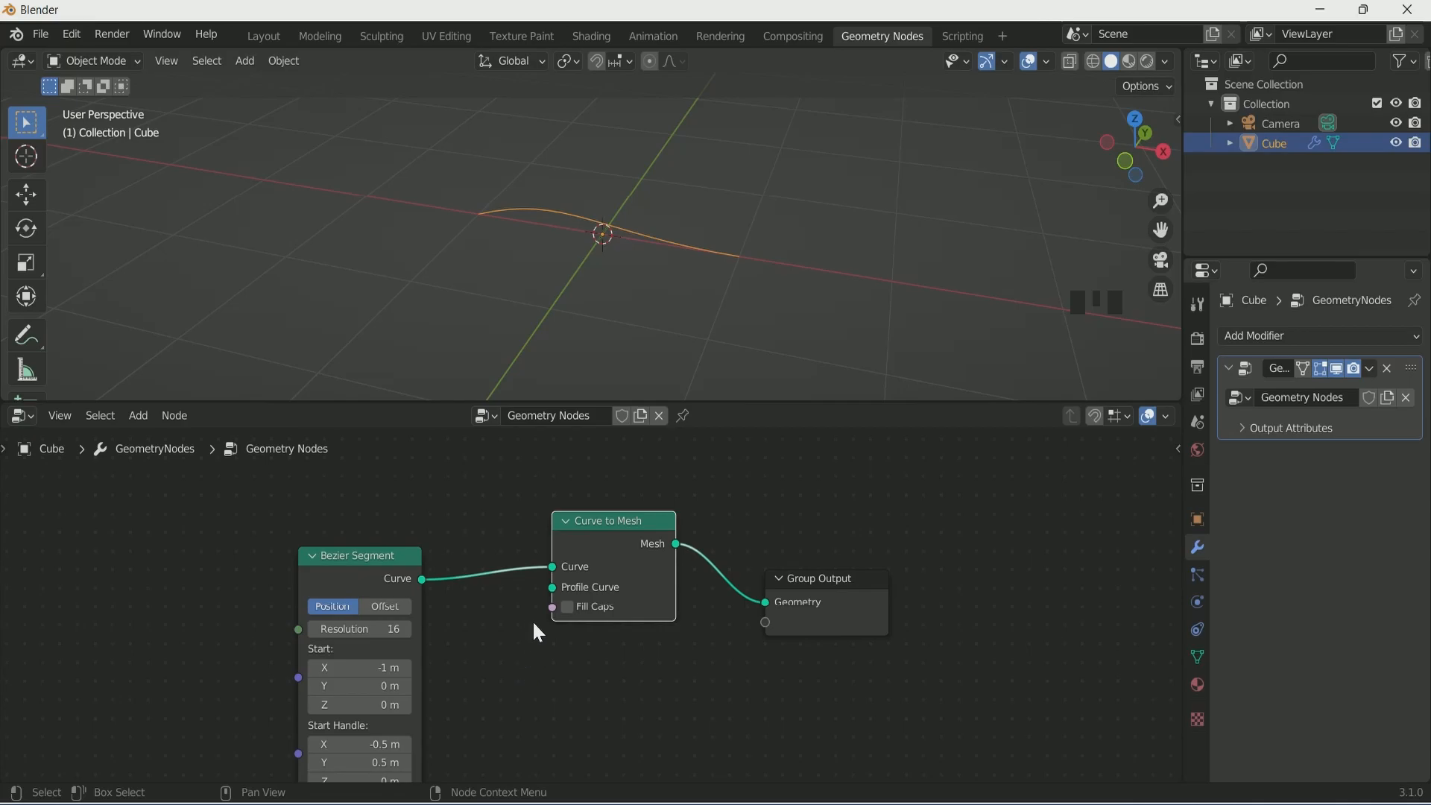
Step: Reroute the Bezier Segment to Curve to Mesh's Profile Curve input and feed a new Curve Circle node into its Curve input
{"action": "left_click_drag", "start_coordinate": [552, 566], "coordinate": [553, 587]}
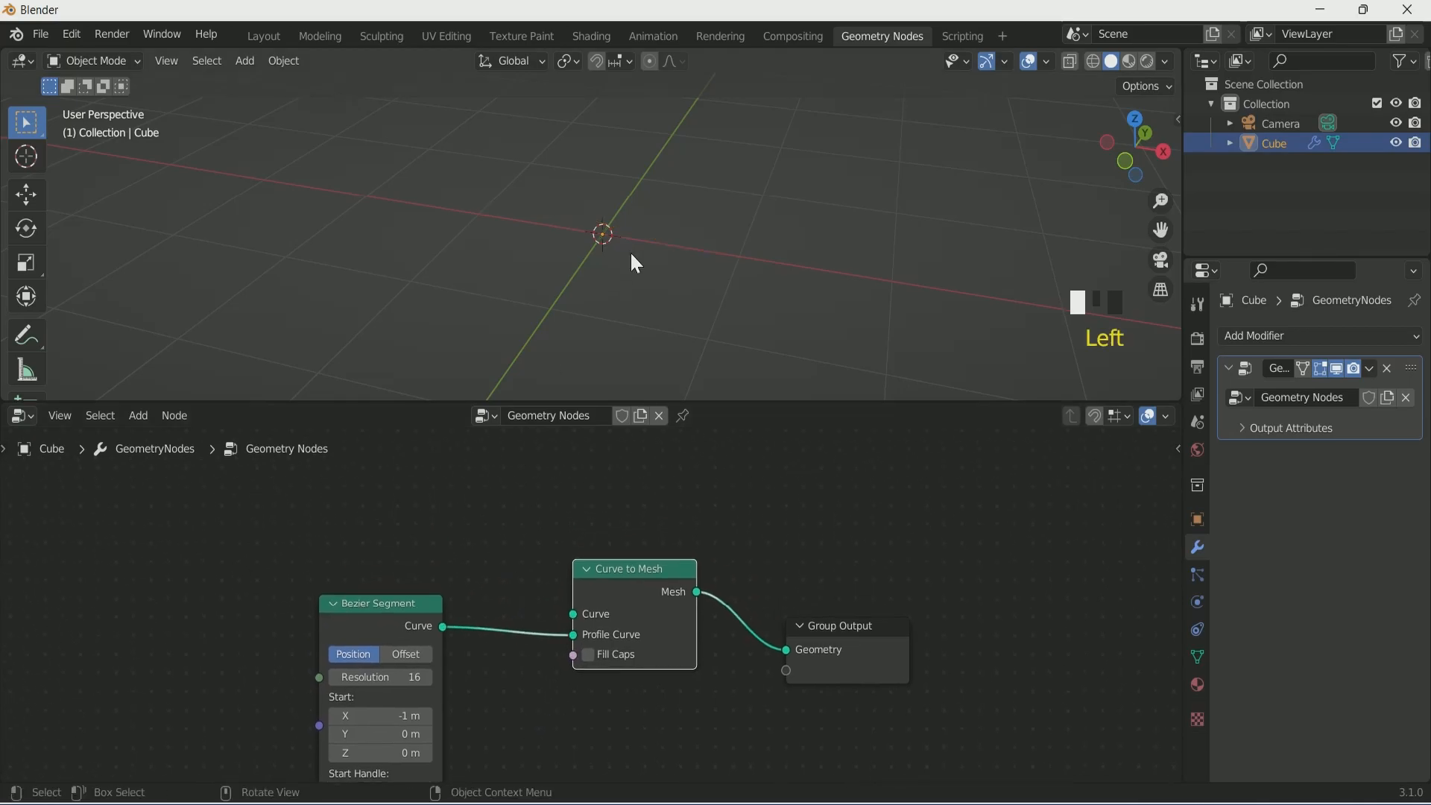
{"action": "key", "text": "shift+a"}
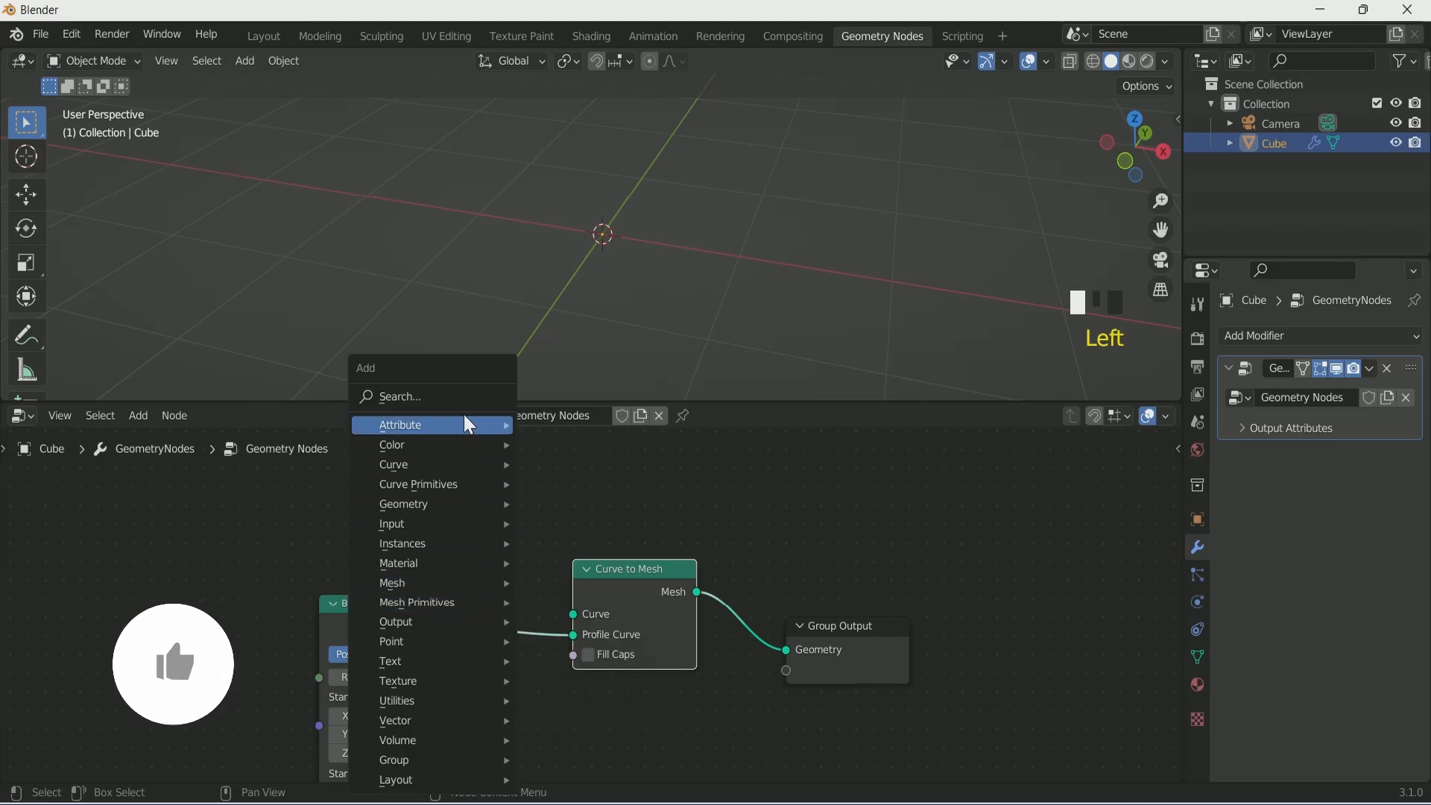
{"action": "type", "text": "cur"}
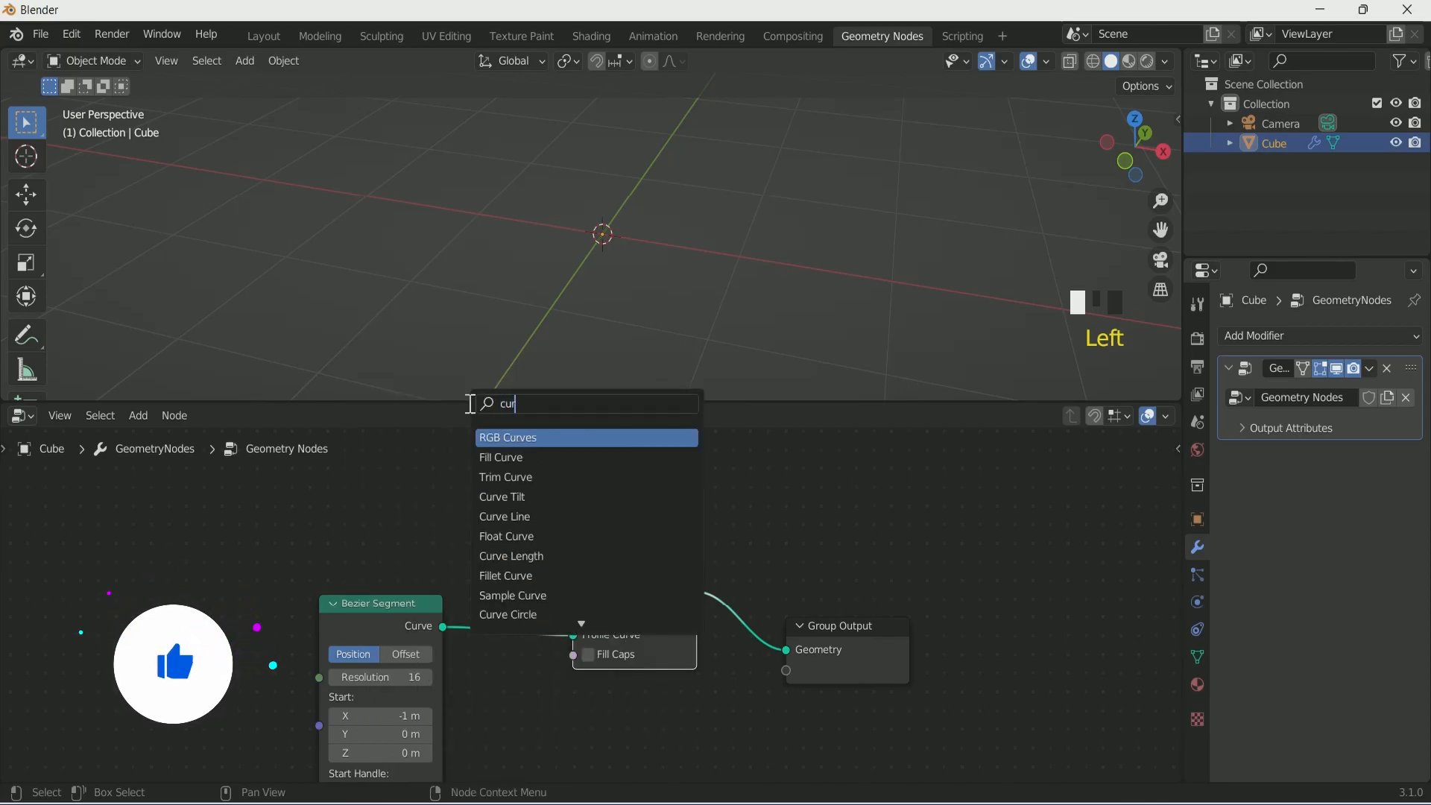
{"action": "left_click", "coordinate": [508, 615]}
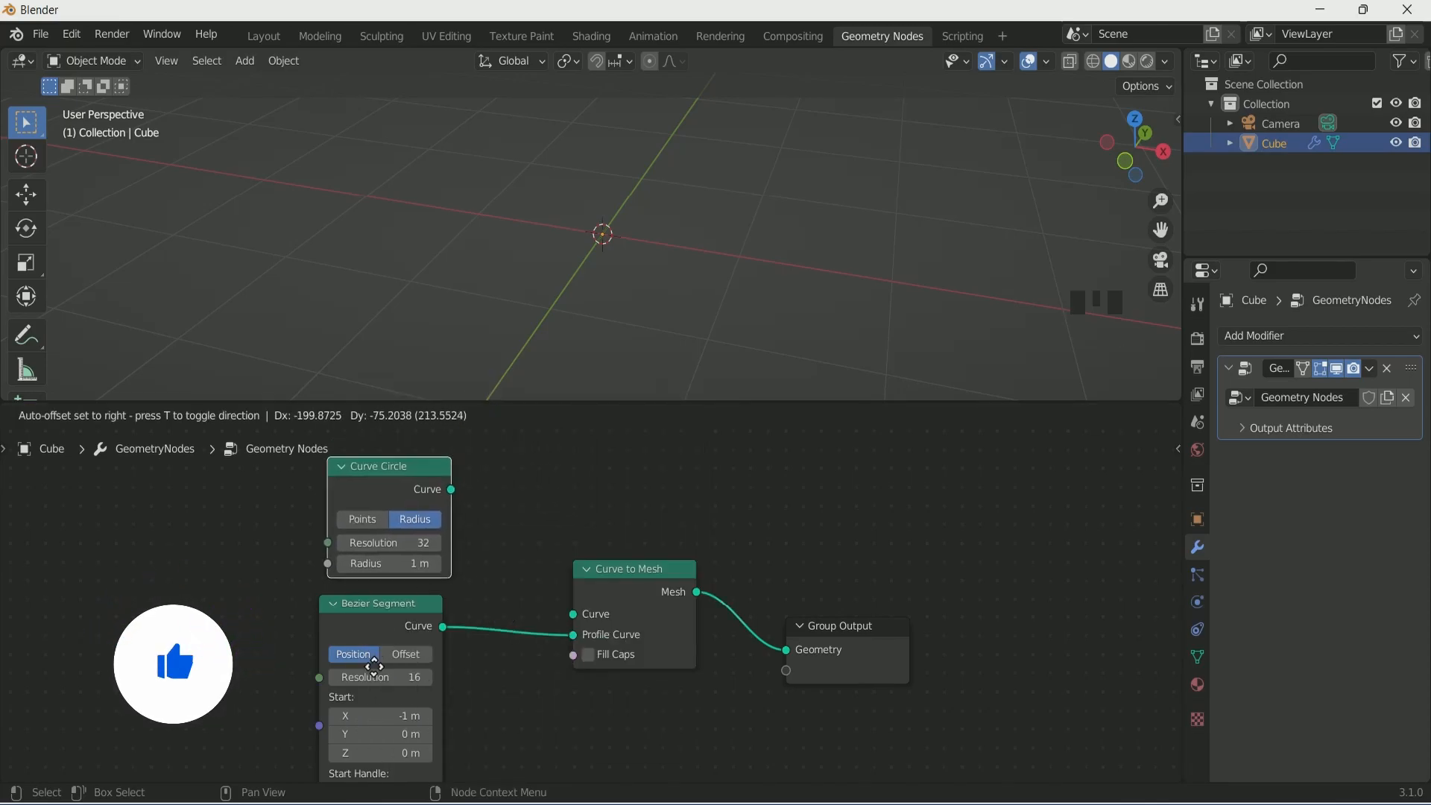
{"action": "left_click", "coordinate": [369, 669]}
{"action": "left_click_drag", "start_coordinate": [446, 492], "coordinate": [573, 614]}
{"action": "middle_click_drag", "start_coordinate": [639, 388], "coordinate": [668, 298]}
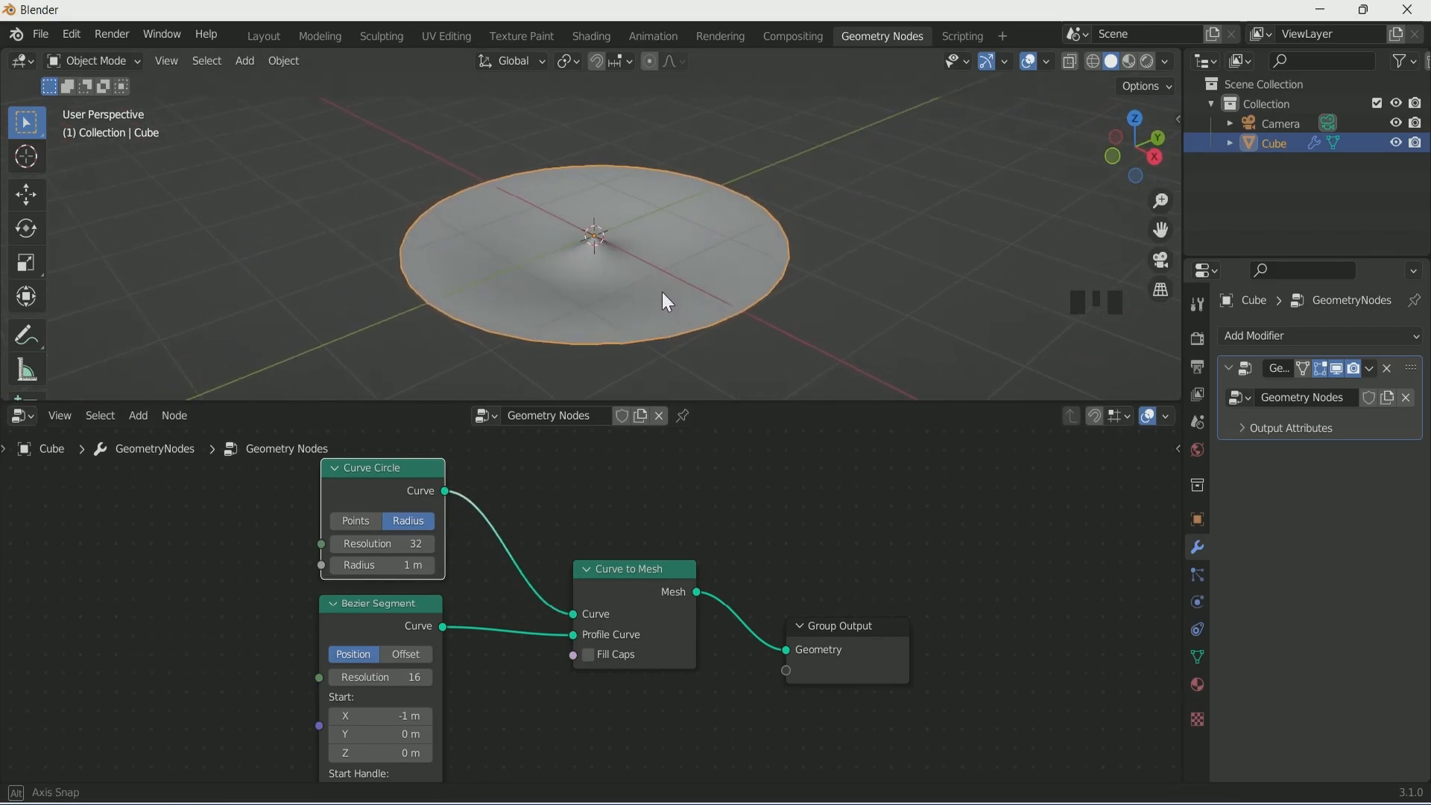
Step: Set the Bezier Segment's Start X to -0.1 m
{"action": "scroll", "coordinate": [479, 703], "scroll_direction": "up", "scroll_amount": 1}
{"action": "middle_click_drag", "start_coordinate": [479, 703], "coordinate": [596, 594]}
{"action": "scroll", "coordinate": [594, 585], "scroll_direction": "up", "scroll_amount": 1}
{"action": "middle_click_drag", "start_coordinate": [590, 660], "coordinate": [590, 611]}
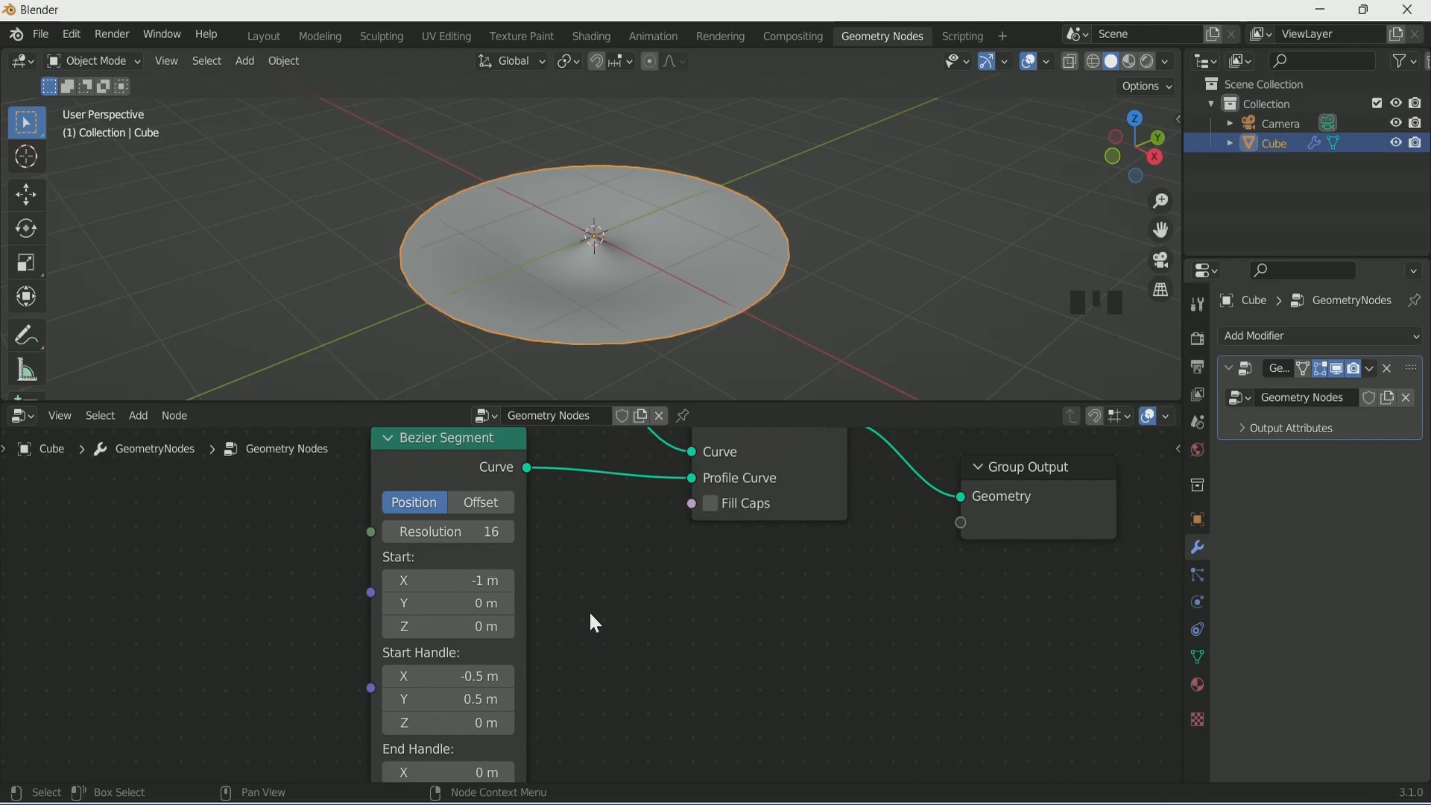
{"action": "left_click", "coordinate": [477, 580]}
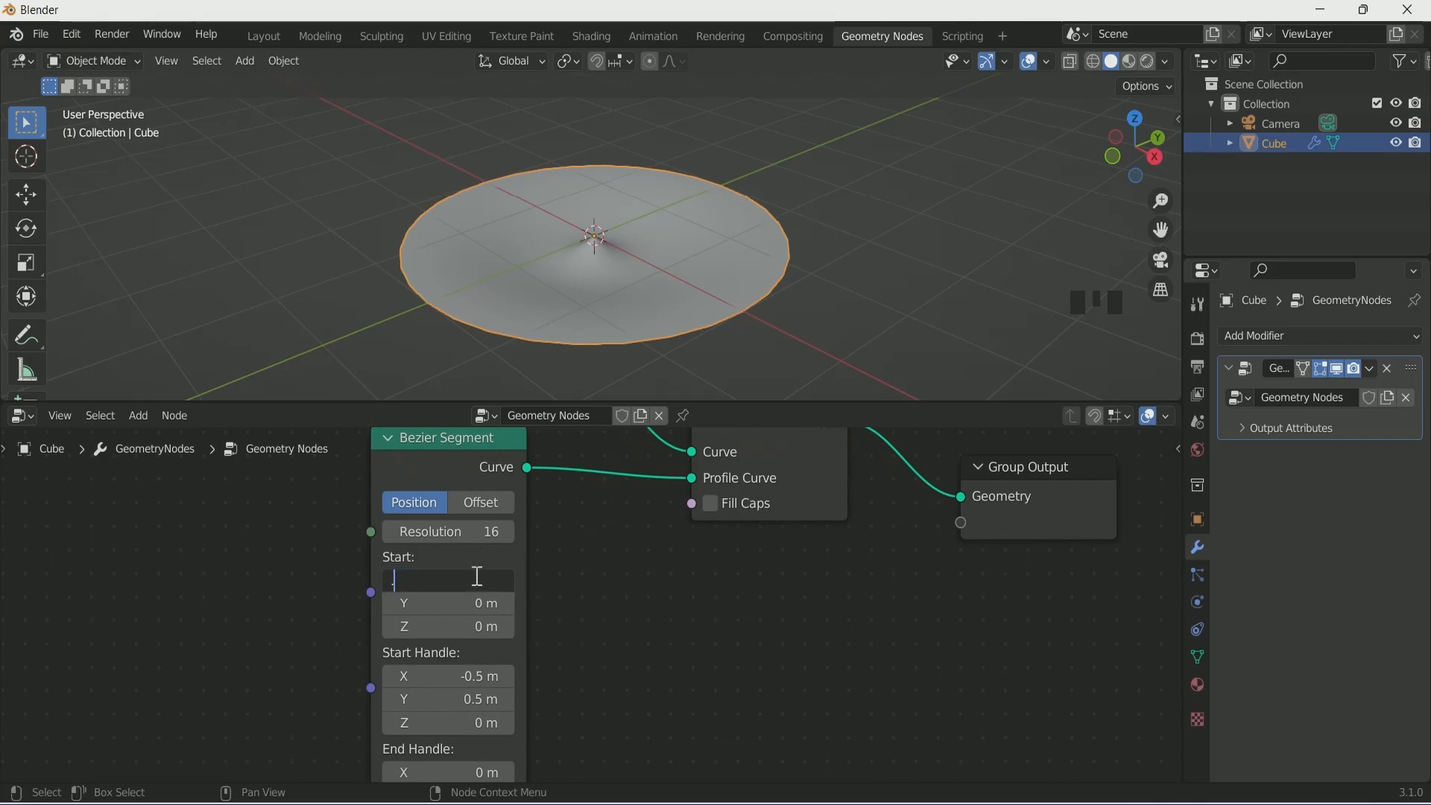
{"action": "type", "text": "-0.1"}
{"action": "key", "text": "Return"}
{"action": "middle_click_drag", "start_coordinate": [641, 257], "coordinate": [598, 212]}
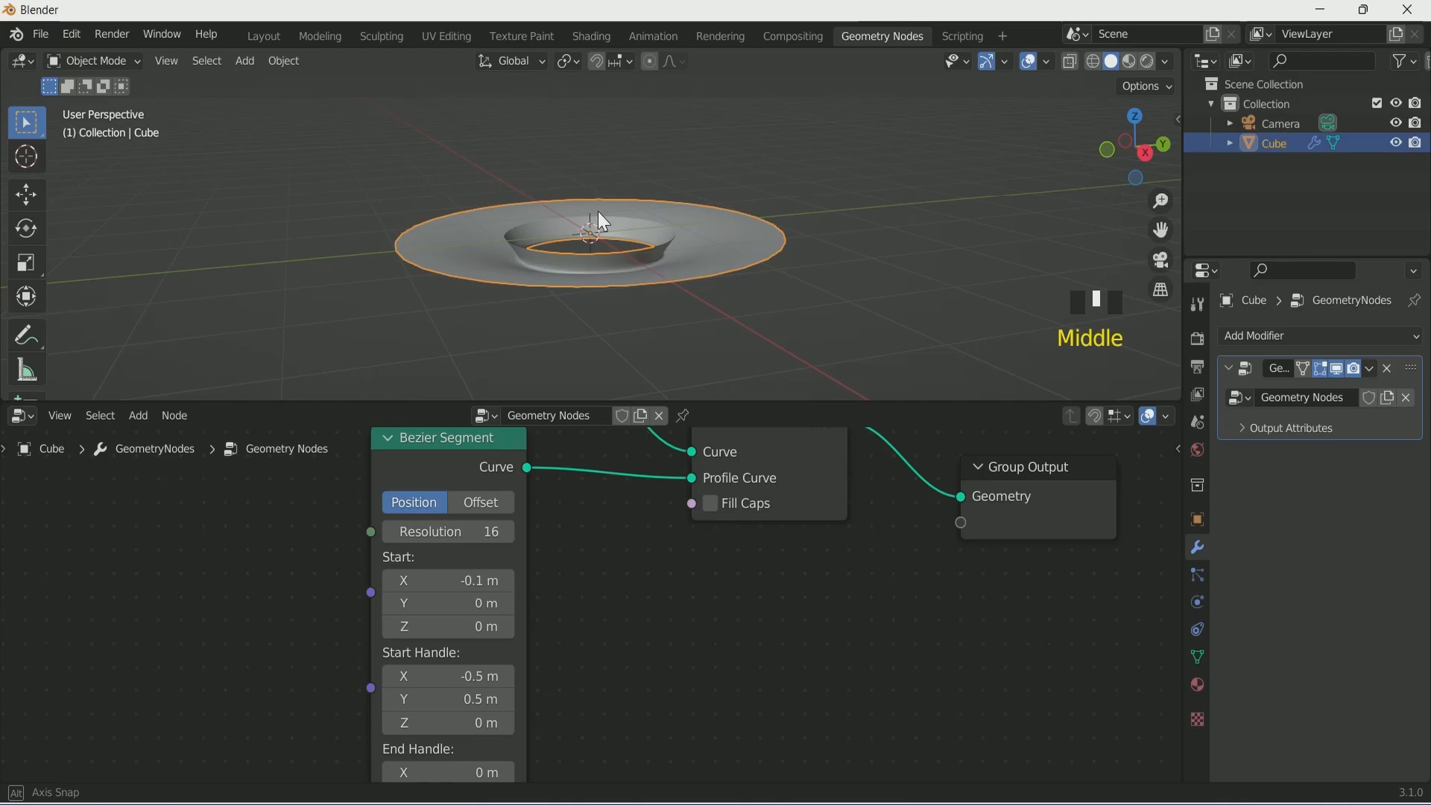
Step: Set the Bezier Segment's Start Handle to X 0.59 m, Y 0 m and Z 1.45 m
{"action": "left_click", "coordinate": [474, 676]}
{"action": "type", "text": ".59"}
{"action": "key", "text": "Return"}
{"action": "middle_click_drag", "start_coordinate": [785, 264], "coordinate": [768, 307]}
{"action": "middle_click_drag", "start_coordinate": [576, 656], "coordinate": [564, 576]}
{"action": "left_click", "coordinate": [457, 618]}
{"action": "type", "text": "0"}
{"action": "key", "text": "Return"}
{"action": "left_click", "coordinate": [458, 648]}
{"action": "type", "text": "1."}
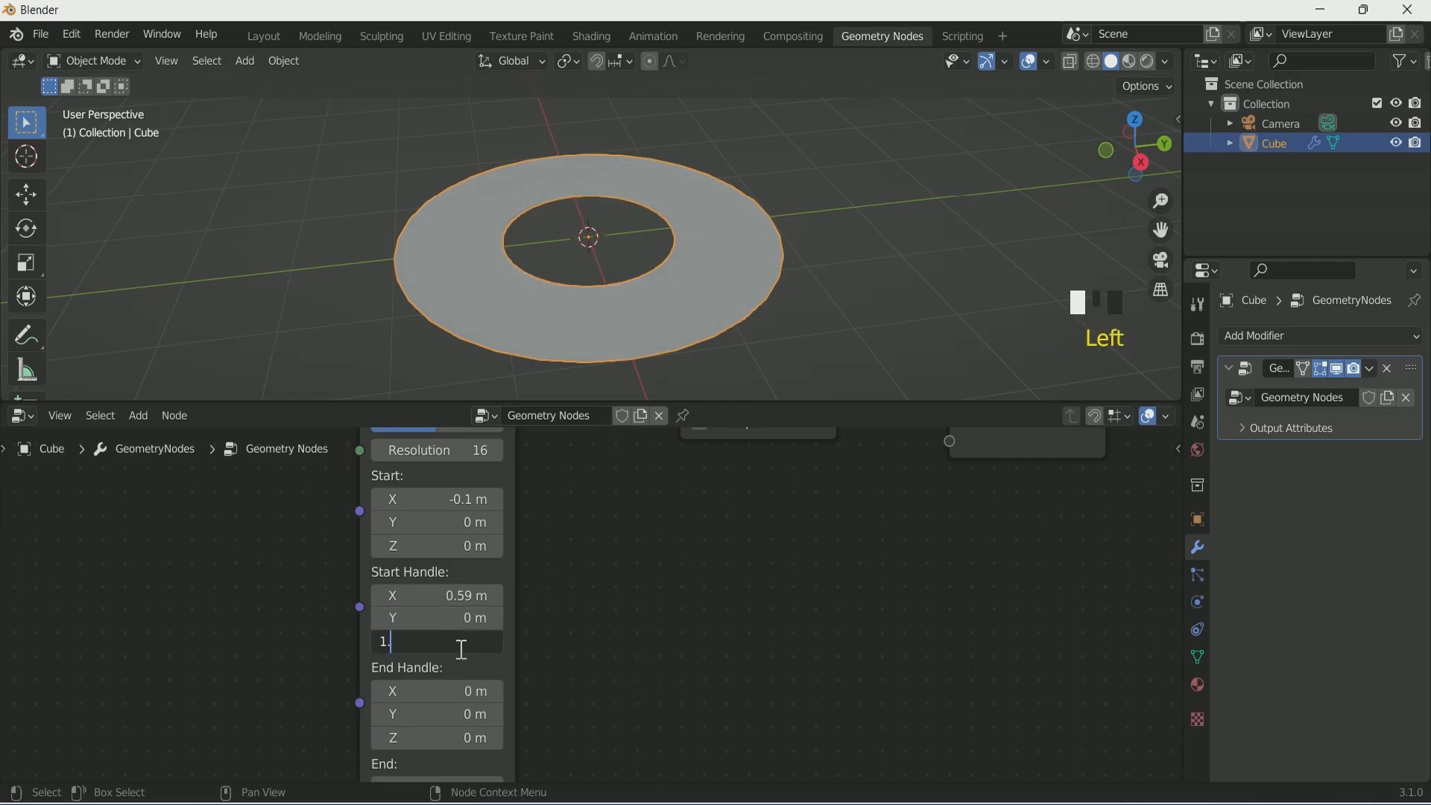
{"action": "type", "text": "45"}
{"action": "key", "text": "Return"}
{"action": "middle_click_drag", "start_coordinate": [738, 372], "coordinate": [734, 401]}
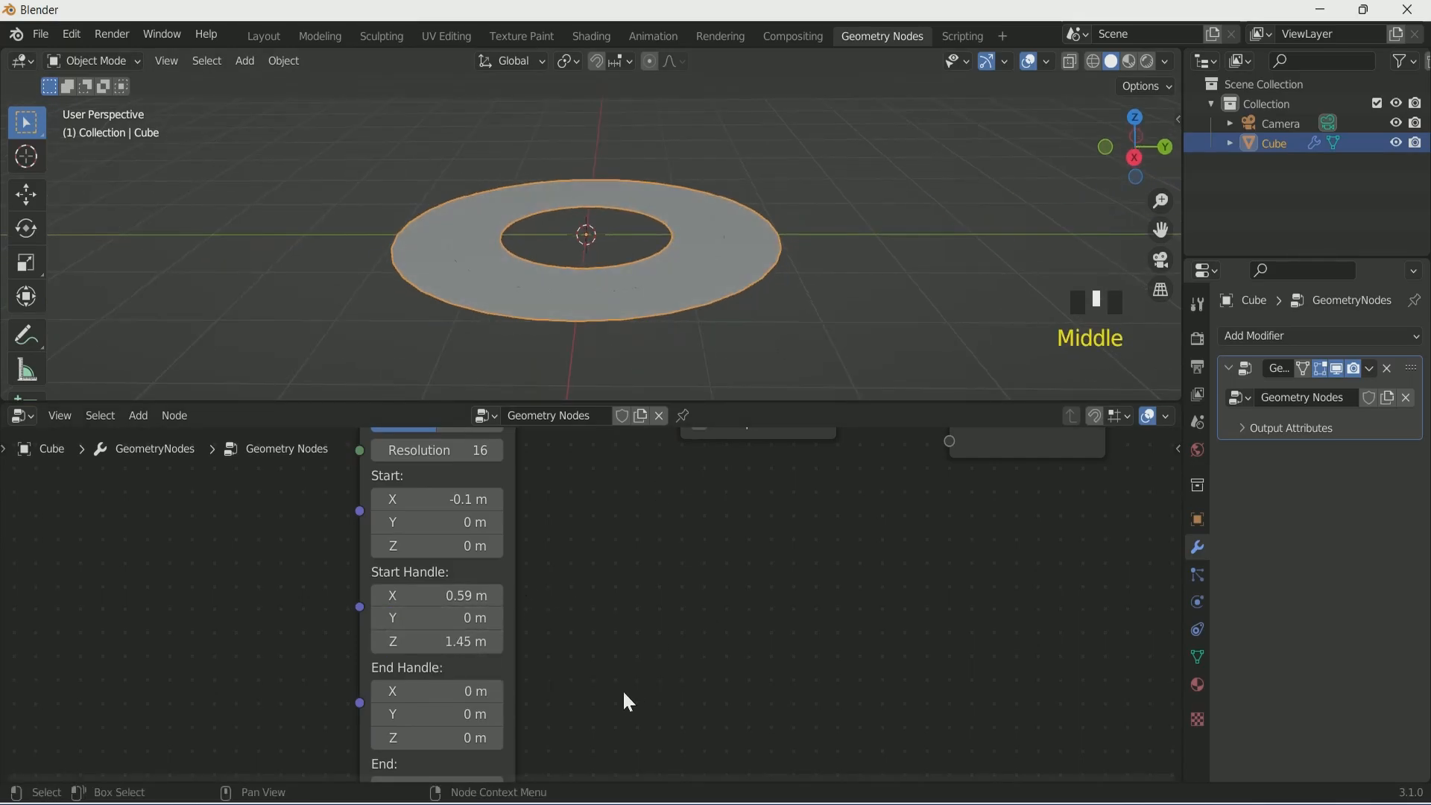
Step: Set the Bezier Segment's End Handle to X -0.53 m and Z 0.87 m
{"action": "middle_click_drag", "start_coordinate": [623, 691], "coordinate": [629, 600]}
{"action": "left_click", "coordinate": [483, 599]}
{"action": "type", "text": "-0.55"}
{"action": "key", "text": "Return"}
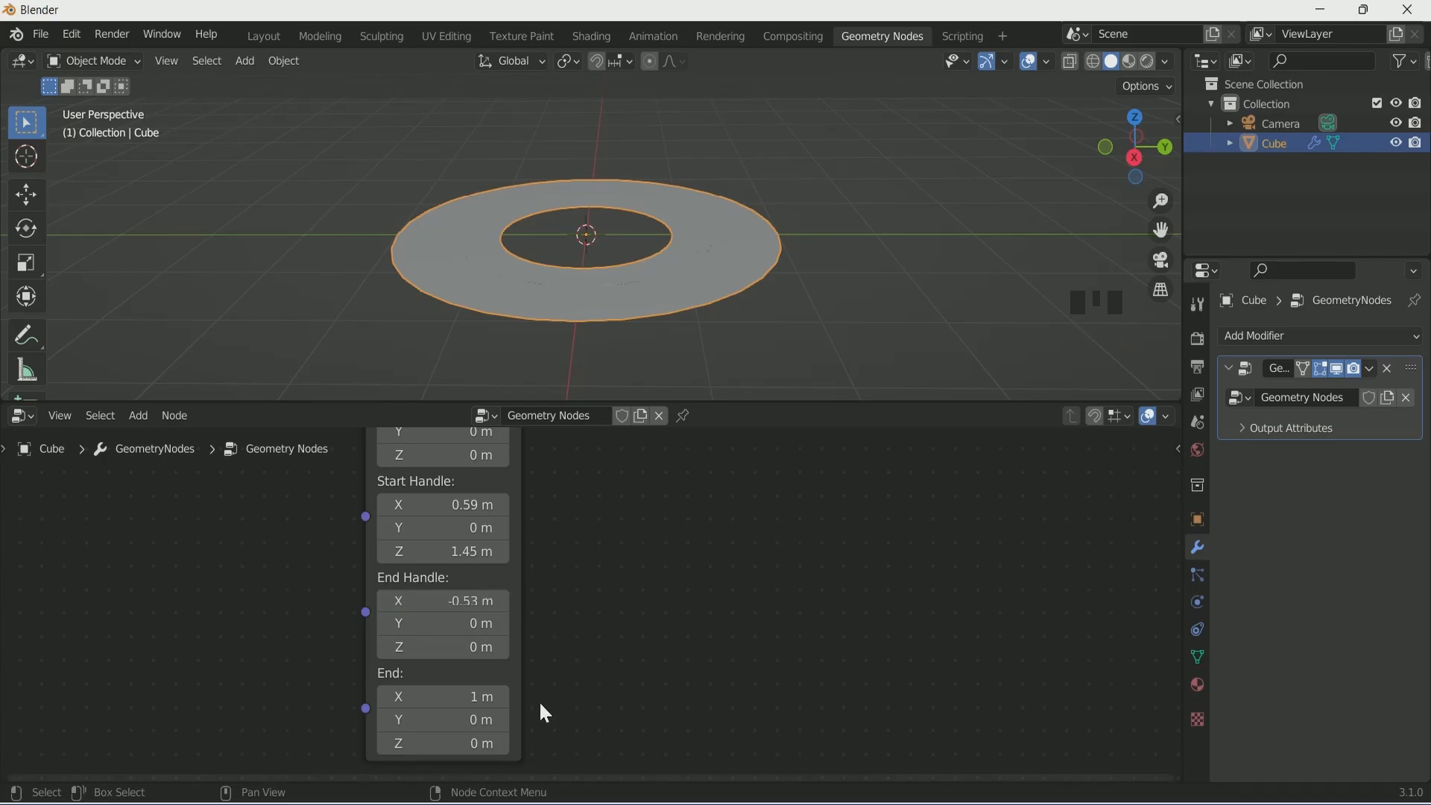
{"action": "left_click", "coordinate": [468, 647]}
{"action": "type", "text": ".87"}
{"action": "key", "text": "Return"}
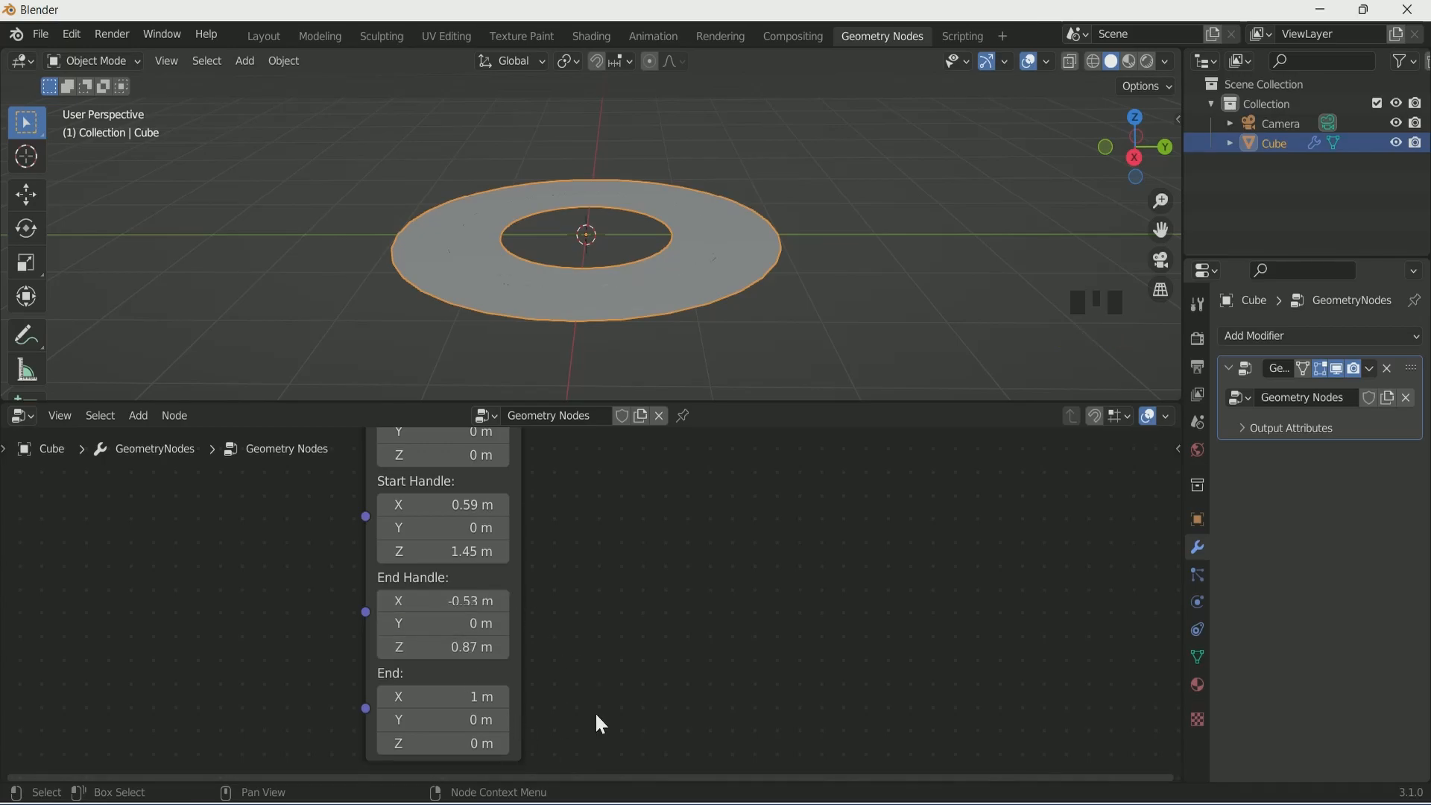
Step: Set the Bezier Segment's End point to X -0.04 m and Z 1.5 m
{"action": "middle_click_drag", "start_coordinate": [595, 712], "coordinate": [597, 628]}
{"action": "left_click", "coordinate": [479, 619]}
{"action": "type", "text": "-"}
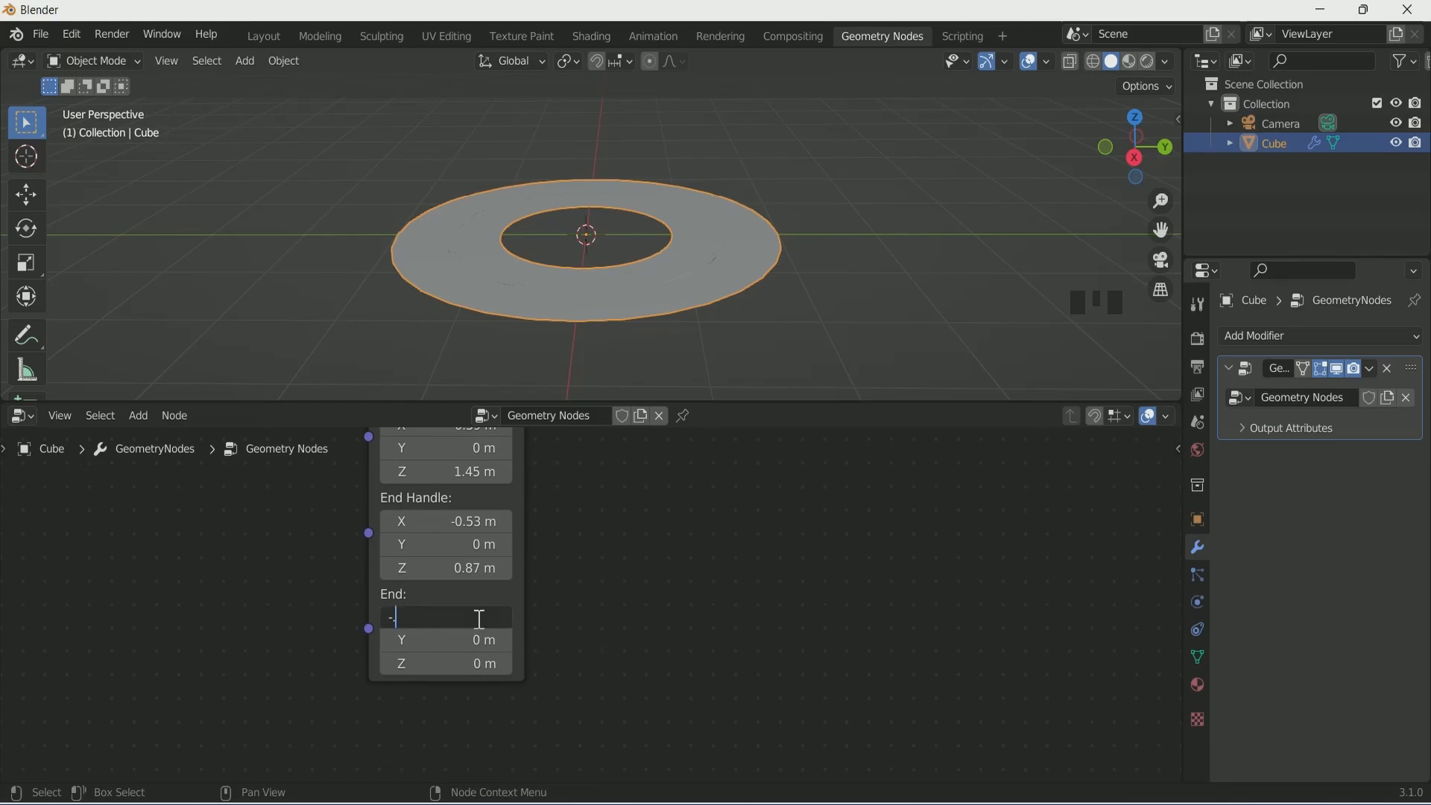
{"action": "key", "text": "Return"}
{"action": "left_click", "coordinate": [479, 667]}
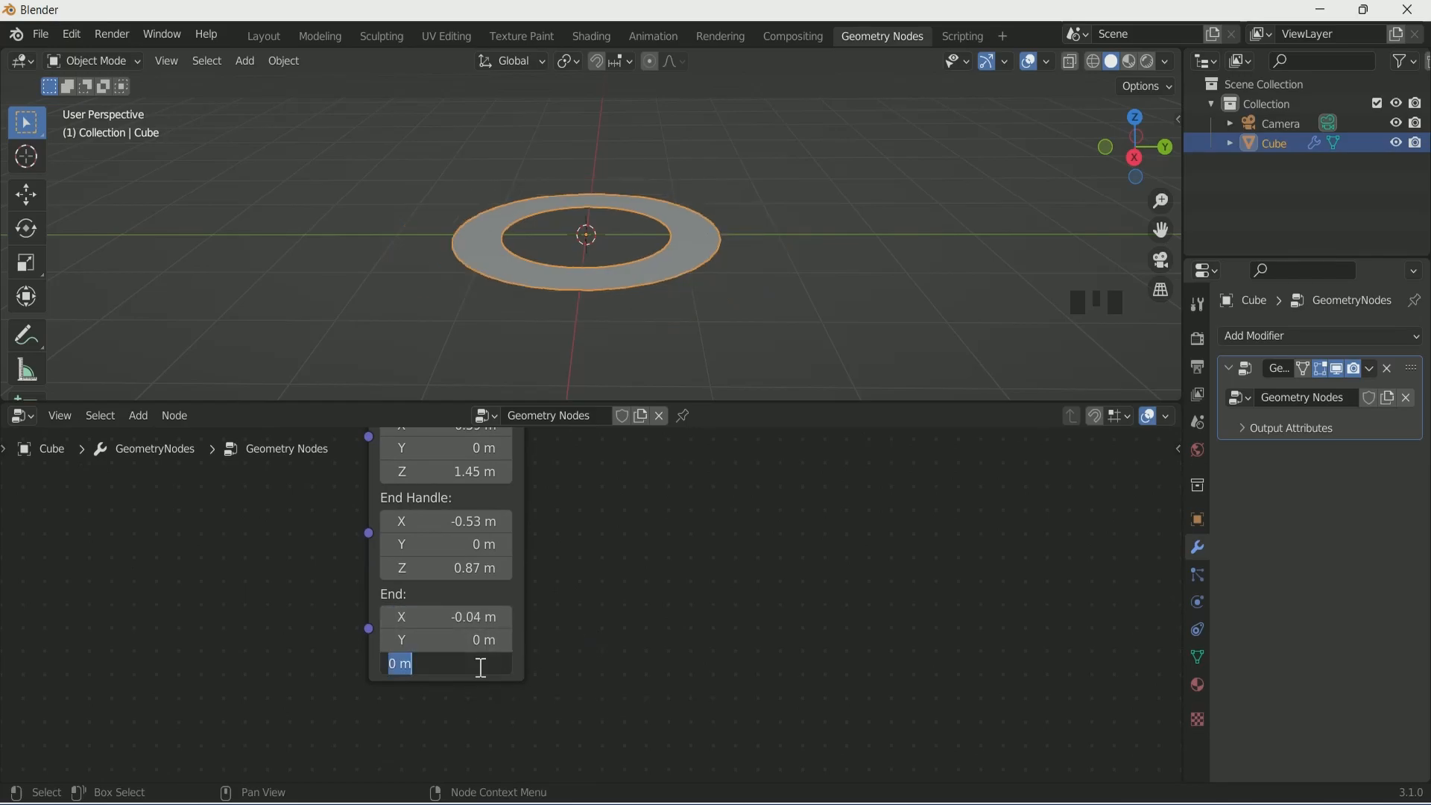
{"action": "type", "text": "1.5"}
{"action": "key", "text": "Return"}
Step: Insert a Transform node on the link between the Bezier Segment and Curve to Mesh
{"action": "middle_click_drag", "start_coordinate": [704, 293], "coordinate": [660, 284]}
{"action": "scroll", "coordinate": [716, 513], "scroll_direction": "down", "scroll_amount": 5}
{"action": "middle_click_drag", "start_coordinate": [715, 513], "coordinate": [547, 717]}
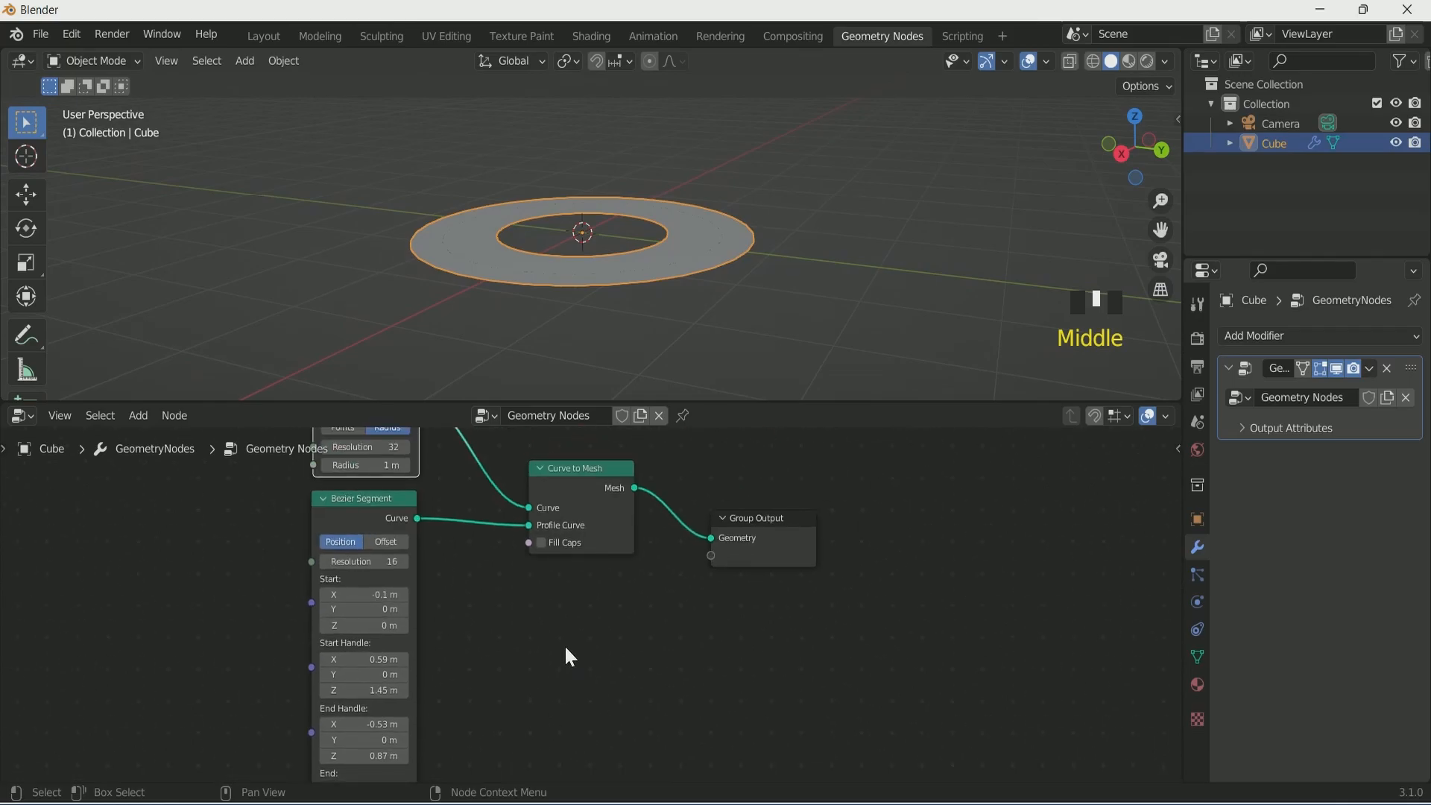
{"action": "scroll", "coordinate": [565, 644], "scroll_direction": "up", "scroll_amount": 1}
{"action": "middle_click_drag", "start_coordinate": [565, 644], "coordinate": [581, 686]}
{"action": "key", "text": "shift+a"}
{"action": "left_click", "coordinate": [536, 403]}
{"action": "type", "text": "transf"}
{"action": "key", "text": "Return"}
{"action": "left_click", "coordinate": [683, 696]}
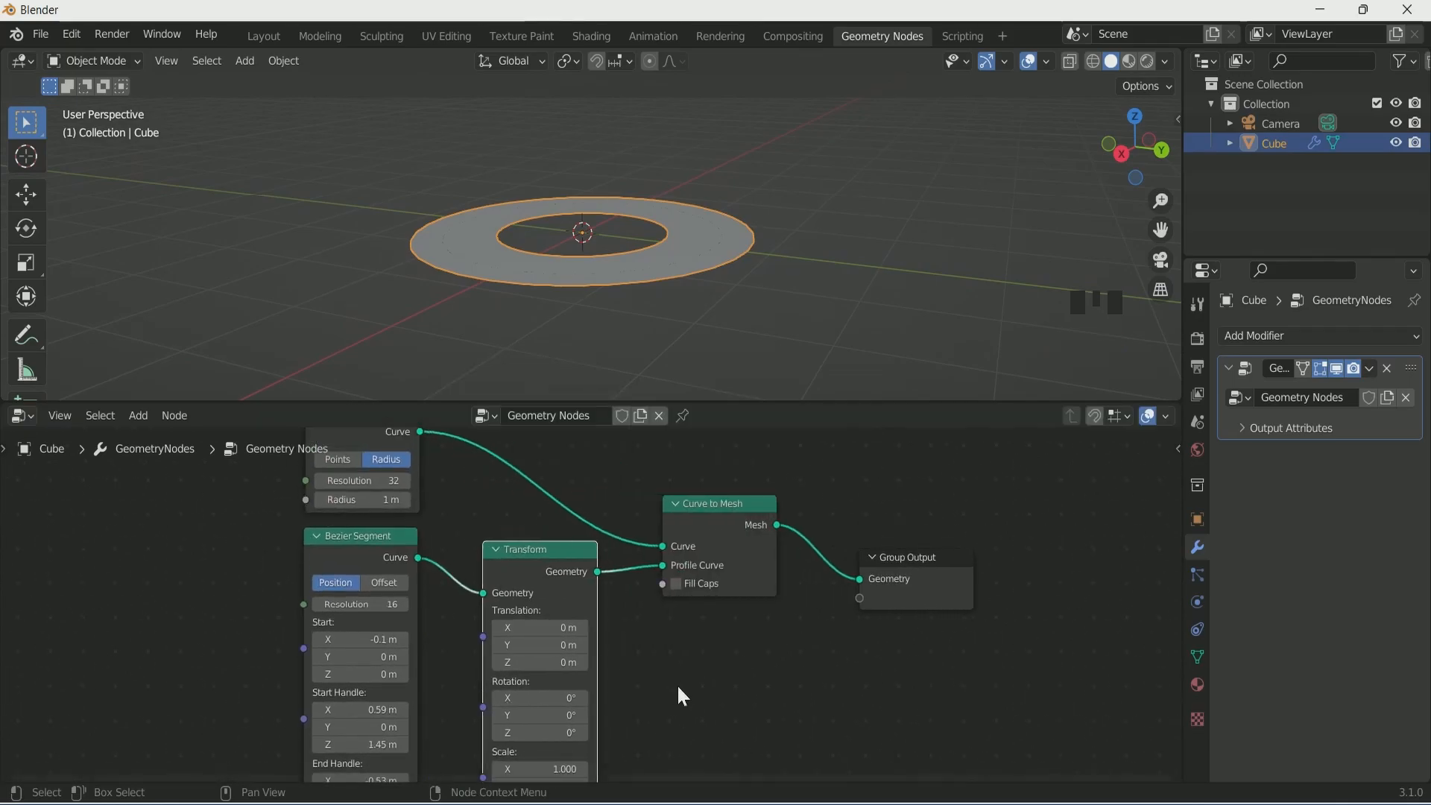
Step: Set the Transform node's X rotation to 90° to stand the profile upright
{"action": "middle_click_drag", "start_coordinate": [683, 696], "coordinate": [678, 659]}
{"action": "left_click", "coordinate": [552, 659]}
{"action": "type", "text": "9"}
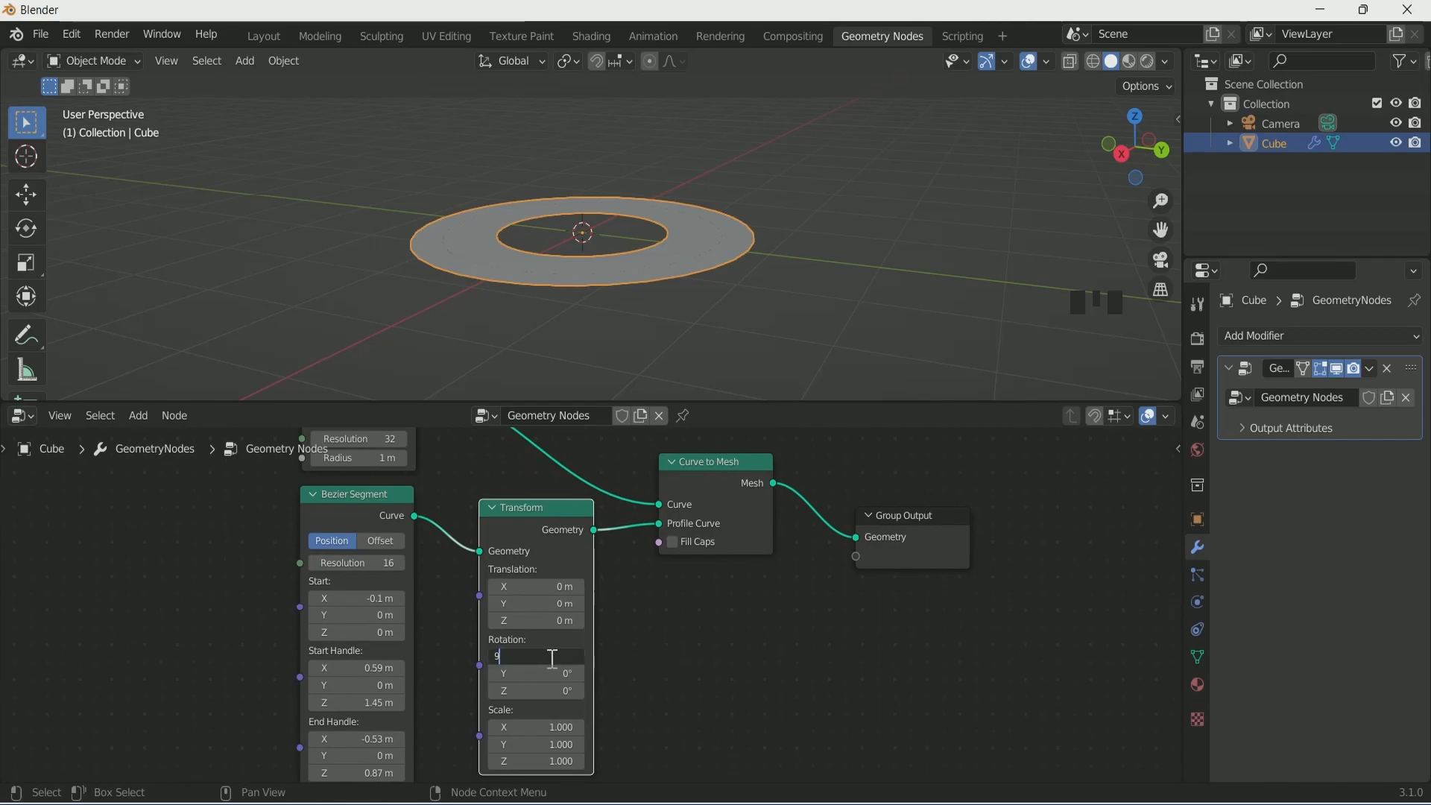
{"action": "type", "text": "0"}
{"action": "key", "text": "Return"}
{"action": "scroll", "coordinate": [668, 149], "scroll_direction": "down", "scroll_amount": 1}
{"action": "mouse_move", "coordinate": [671, 173]}
{"action": "middle_mouse_down"}
{"action": "mouse_move", "coordinate": [628, 279]}
{"action": "mouse_move", "coordinate": [645, 149]}
{"action": "mouse_move", "coordinate": [693, 175]}
{"action": "middle_mouse_up"}
{"action": "scroll", "coordinate": [640, 582], "scroll_direction": "down", "scroll_amount": 1}
{"action": "middle_click_drag", "start_coordinate": [639, 582], "coordinate": [650, 611]}
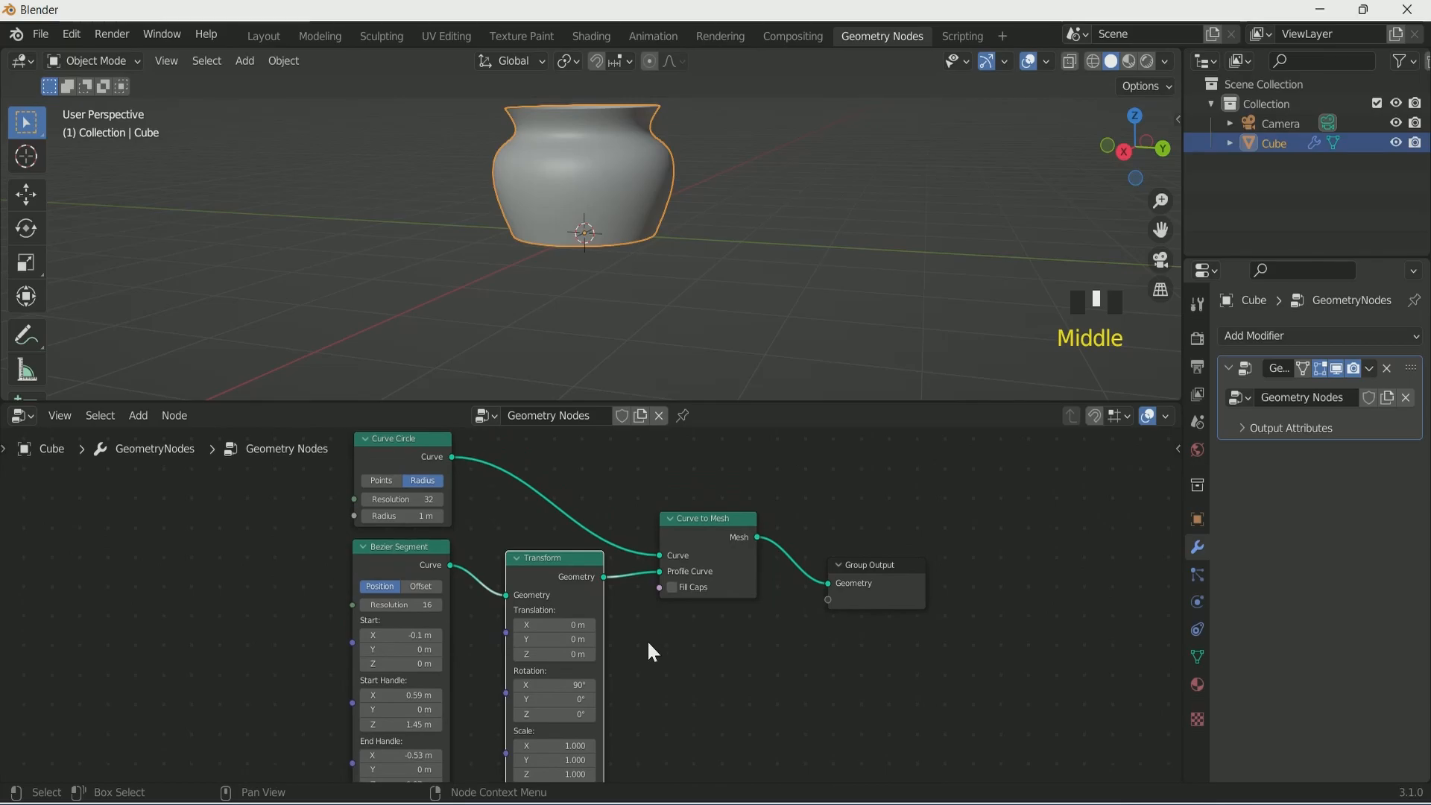
Step: Try reshaping the pot with Start Handle X 1.49 m, Z 0.85 m, End Handle X 0.87 m, Z -0.33 m and End X 0.26 m
{"action": "scroll", "coordinate": [494, 530], "scroll_direction": "up", "scroll_amount": 1}
{"action": "middle_click_drag", "start_coordinate": [495, 530], "coordinate": [564, 500]}
{"action": "scroll", "coordinate": [533, 671], "scroll_direction": "up", "scroll_amount": 1}
{"action": "middle_click_drag", "start_coordinate": [534, 671], "coordinate": [546, 593]}
{"action": "left_click_drag", "start_coordinate": [470, 598], "coordinate": [537, 598]}
{"action": "middle_click_drag", "start_coordinate": [530, 623], "coordinate": [549, 578]}
{"action": "left_click_drag", "start_coordinate": [488, 586], "coordinate": [444, 586]}
{"action": "middle_click_drag", "start_coordinate": [585, 634], "coordinate": [582, 604]}
{"action": "left_click_drag", "start_coordinate": [494, 593], "coordinate": [598, 593]}
{"action": "left_click_drag", "start_coordinate": [498, 626], "coordinate": [409, 627]}
{"action": "left_click_drag", "start_coordinate": [498, 664], "coordinate": [515, 663]}
{"action": "left_click_drag", "start_coordinate": [496, 697], "coordinate": [470, 698]}
{"action": "middle_click_drag", "start_coordinate": [514, 477], "coordinate": [514, 534]}
{"action": "left_click_drag", "start_coordinate": [495, 509], "coordinate": [576, 508]}
Step: Undo the trial changes to the Bezier Segment's start, handle and end values
{"action": "key", "text": "ctrl+z"}
{"action": "key", "text": "ctrl+z"}
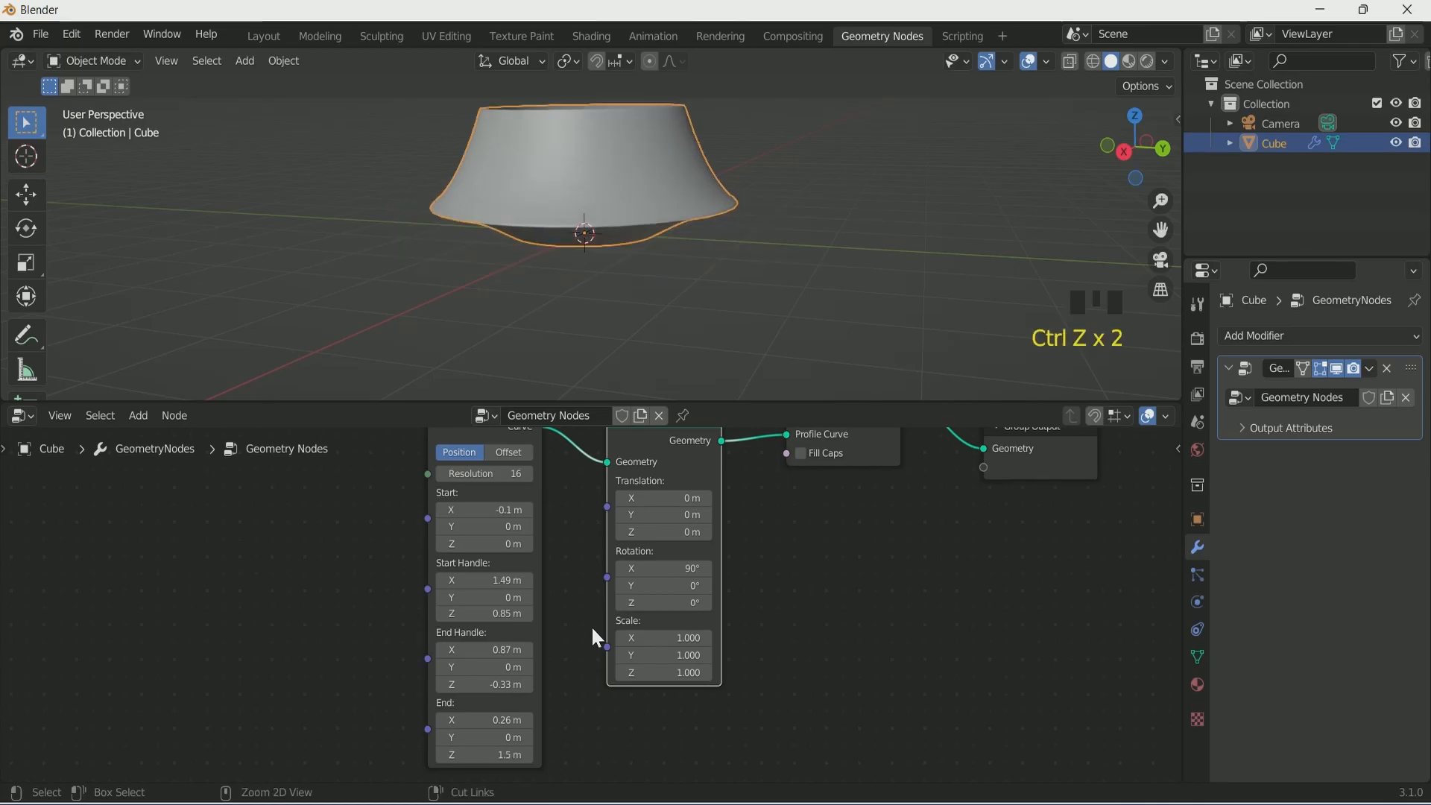
{"action": "key", "text": "ctrl+z"}
{"action": "key", "text": "ctrl+z"}
{"action": "key", "text": "ctrl+z"}
{"action": "key", "text": "ctrl+z"}
{"action": "key", "text": "ctrl+z"}
{"action": "key", "text": "ctrl+z"}
{"action": "key", "text": "ctrl+z"}
{"action": "key", "text": "ctrl+shift+z"}
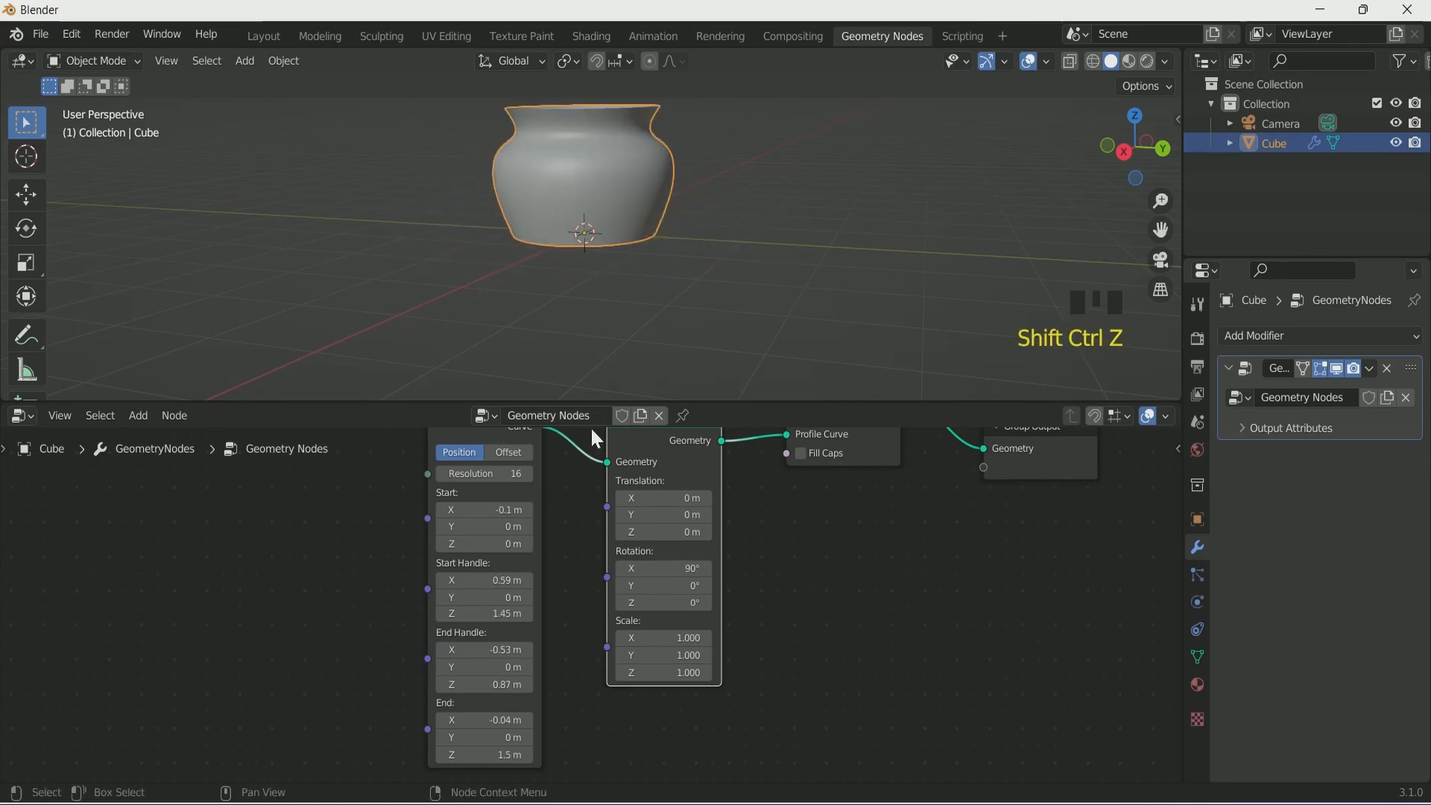
{"action": "left_click_drag", "start_coordinate": [500, 664], "coordinate": [487, 650]}
{"action": "key", "text": "ctrl+z"}
{"action": "key", "text": "ctrl+z"}
Step: Set the Curve Circle's radius to 0.35 m
{"action": "scroll", "coordinate": [589, 619], "scroll_direction": "down", "scroll_amount": 1}
{"action": "middle_click_drag", "start_coordinate": [589, 598], "coordinate": [613, 737]}
{"action": "scroll", "coordinate": [603, 612], "scroll_direction": "up", "scroll_amount": 1}
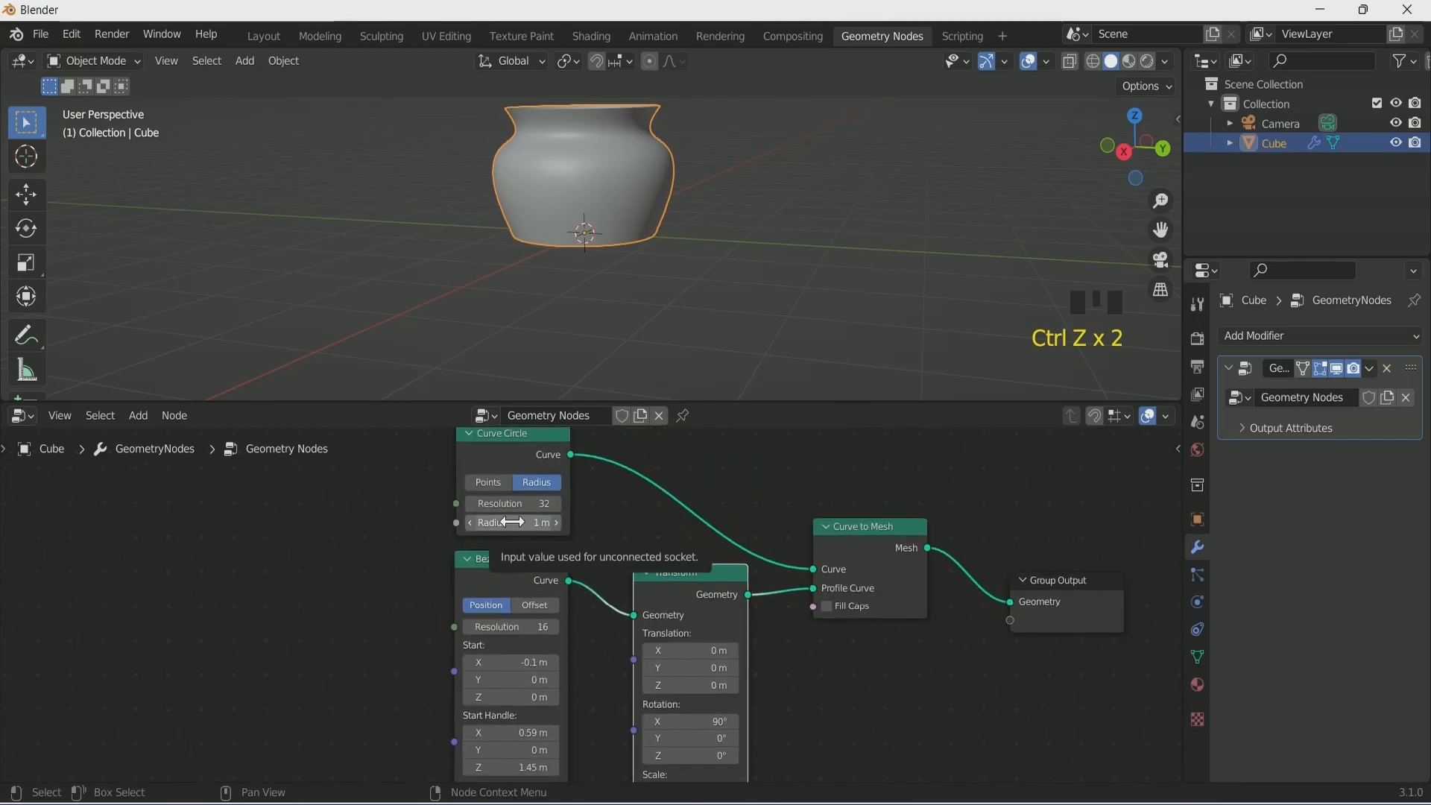
{"action": "left_click", "coordinate": [514, 522]}
{"action": "type", "text": "0.35"}
{"action": "key", "text": "Return"}
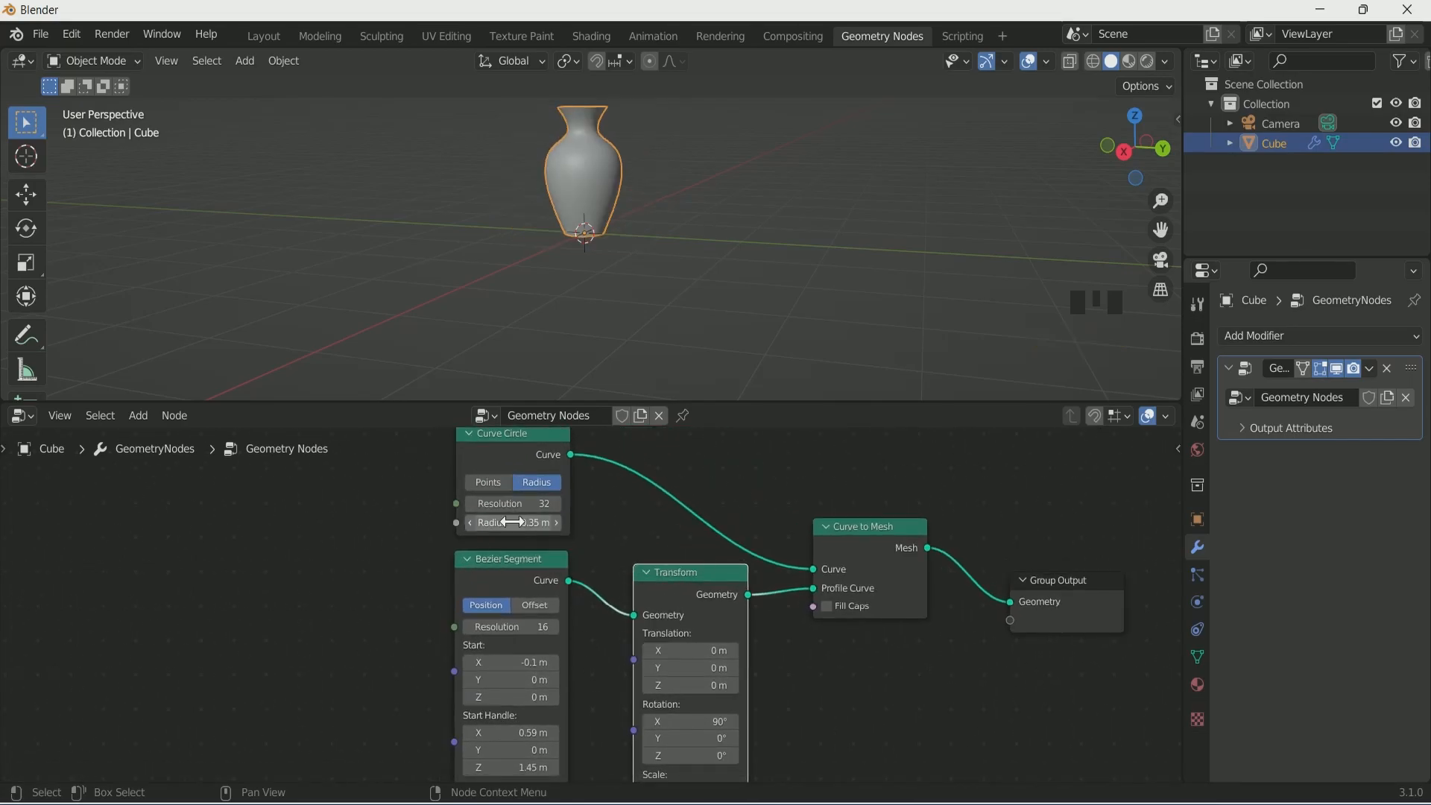
Step: Insert a Join Geometry node on the link between Curve to Mesh and Group Output
{"action": "middle_click_drag", "start_coordinate": [548, 373], "coordinate": [687, 195]}
{"action": "scroll", "coordinate": [687, 195], "scroll_direction": "up", "scroll_amount": 1}
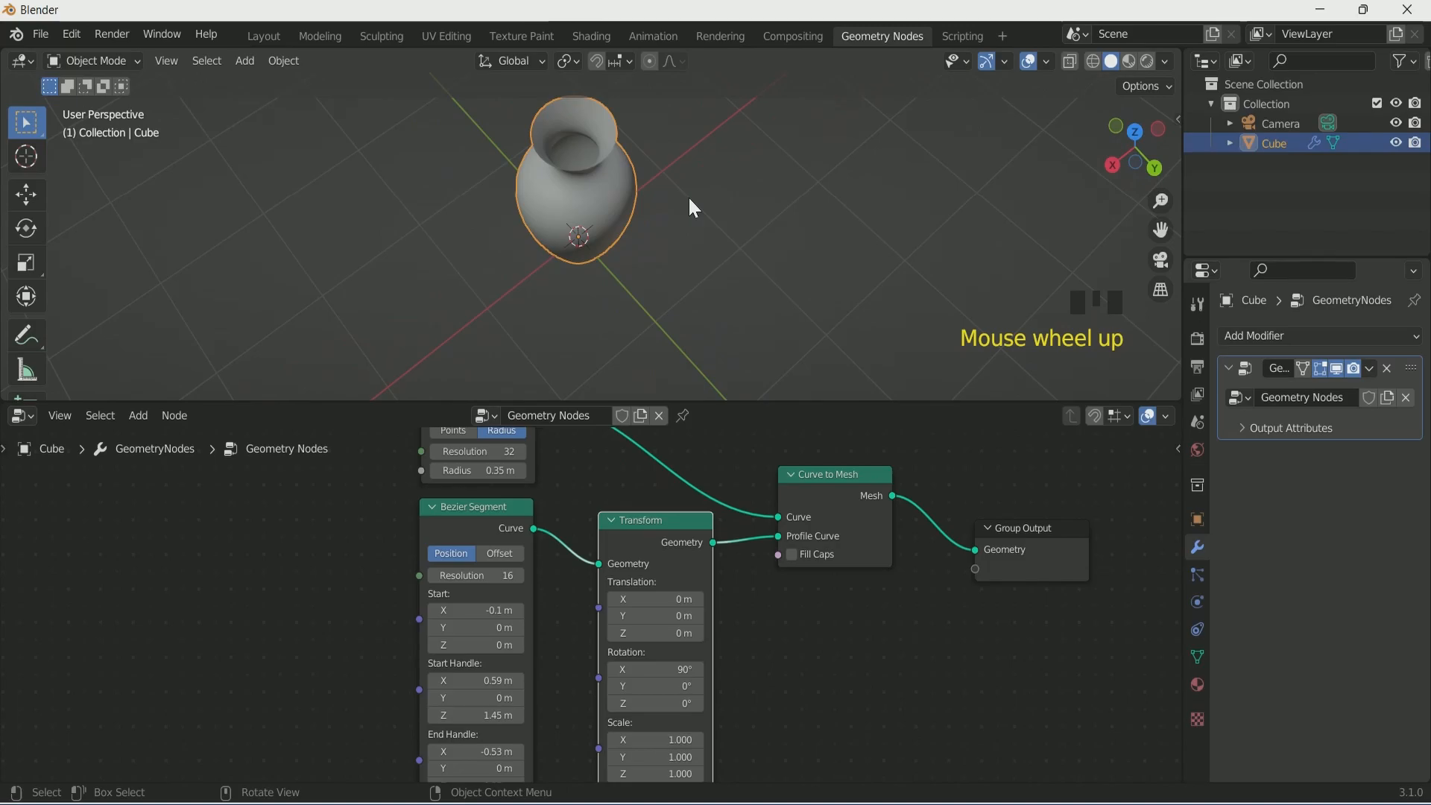
{"action": "middle_click_drag", "start_coordinate": [731, 281], "coordinate": [680, 243]}
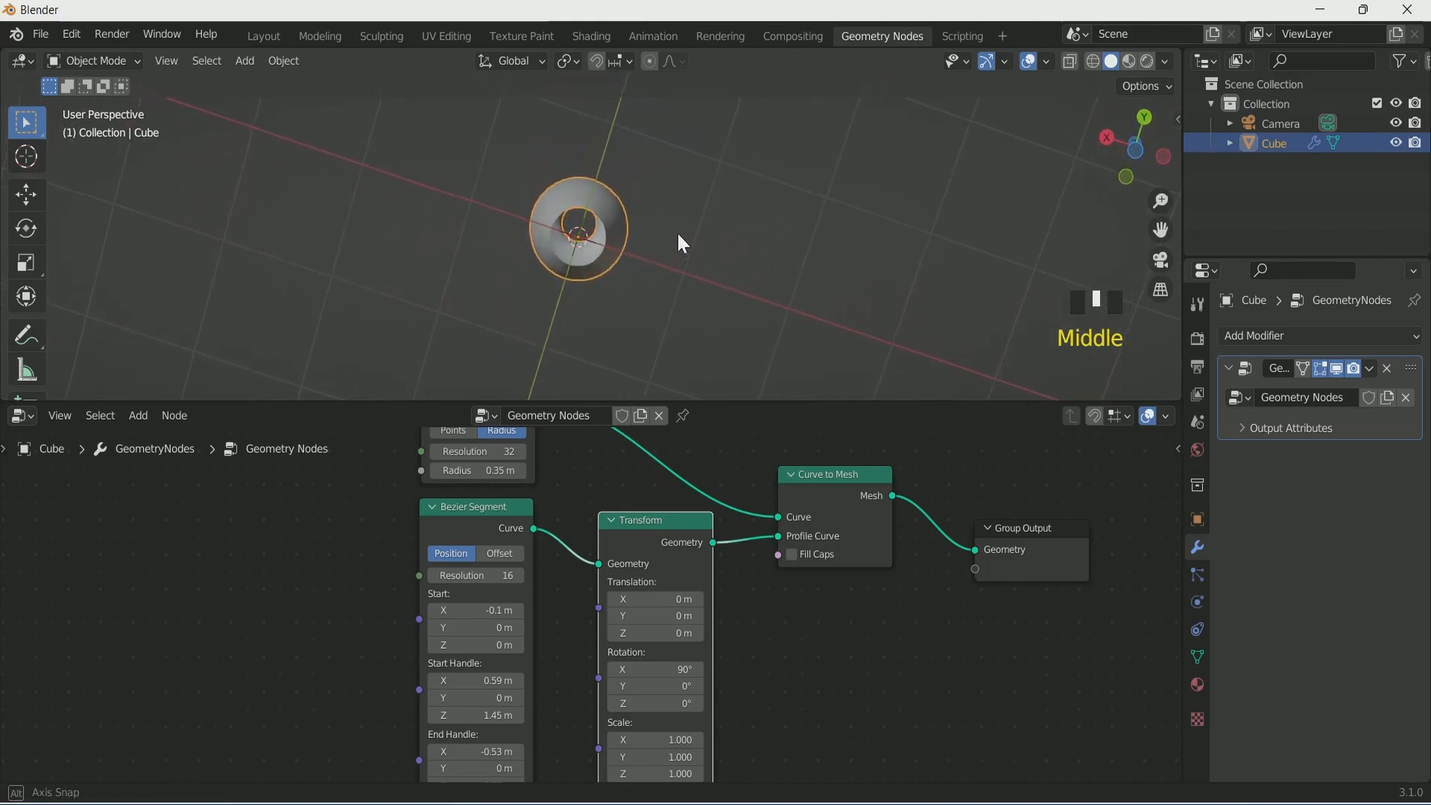
{"action": "middle_click_drag", "start_coordinate": [588, 222], "coordinate": [701, 172]}
{"action": "scroll", "coordinate": [995, 700], "scroll_direction": "down", "scroll_amount": 2}
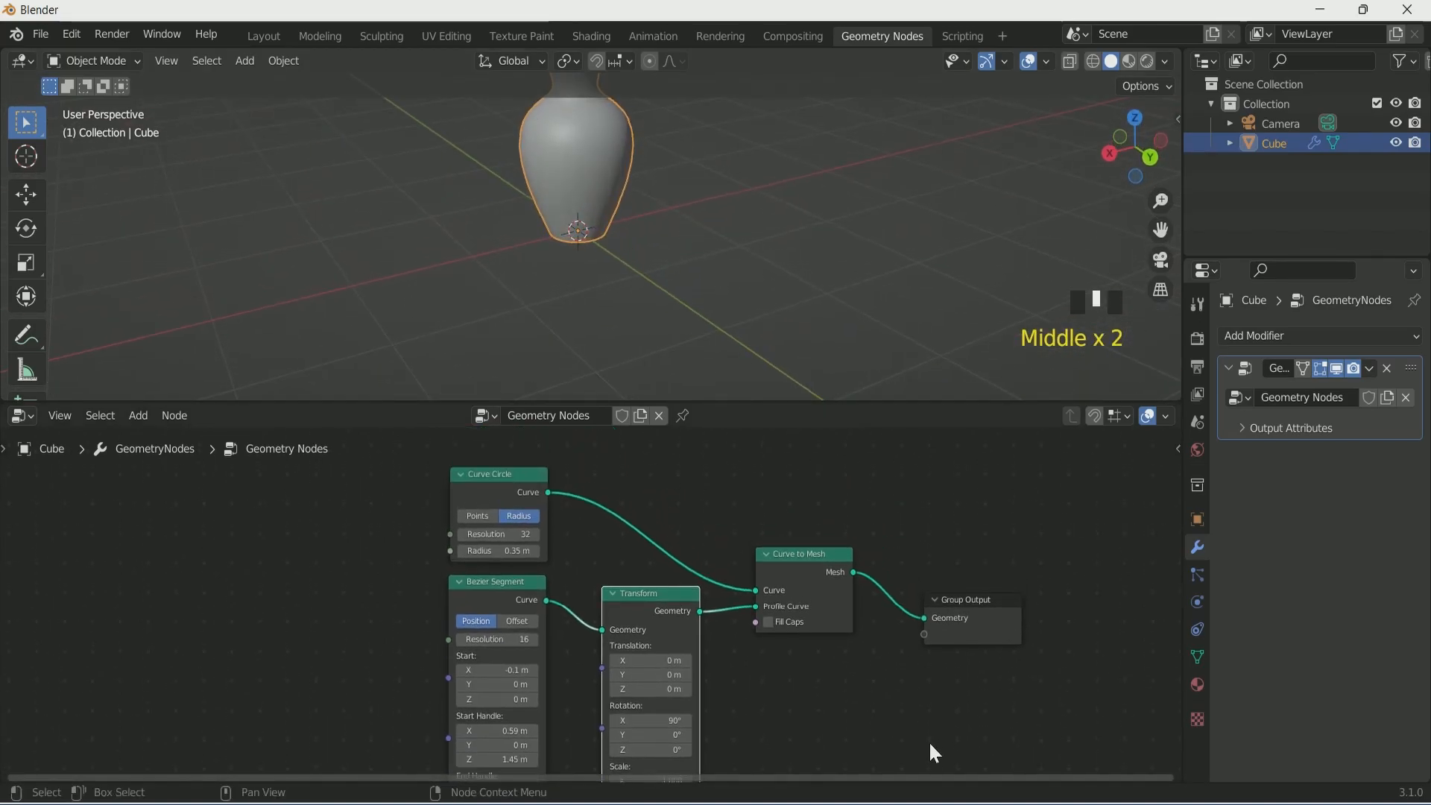
{"action": "key", "text": "shift+a"}
{"action": "type", "text": "jo"}
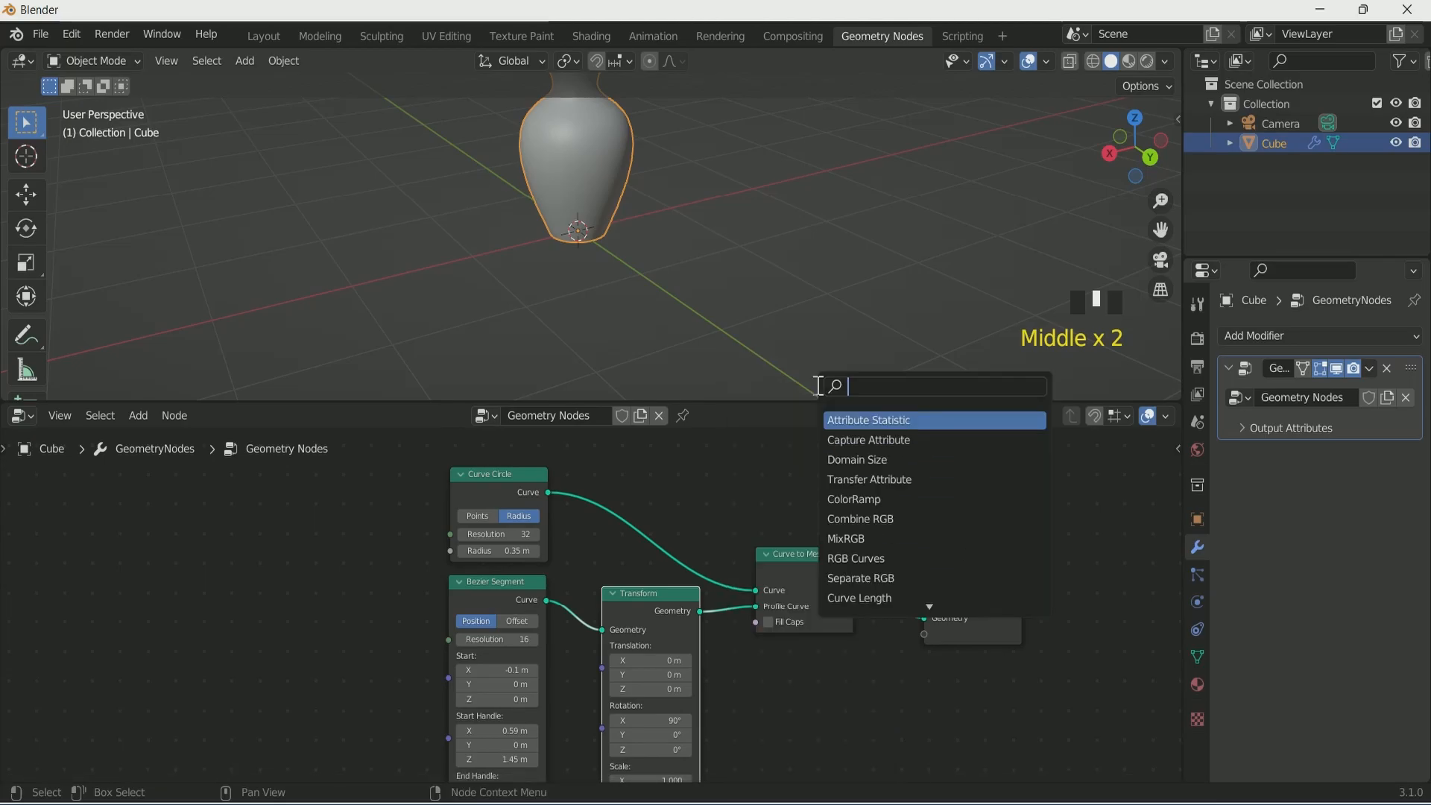
{"action": "left_click", "coordinate": [878, 421]}
{"action": "left_click", "coordinate": [945, 629]}
{"action": "key", "text": "ctrl+z"}
{"action": "key", "text": "ctrl+z"}
Step: Add a Mesh Circle node above Curve to Mesh and connect its mesh to the Join Geometry node
{"action": "key", "text": "shift+a"}
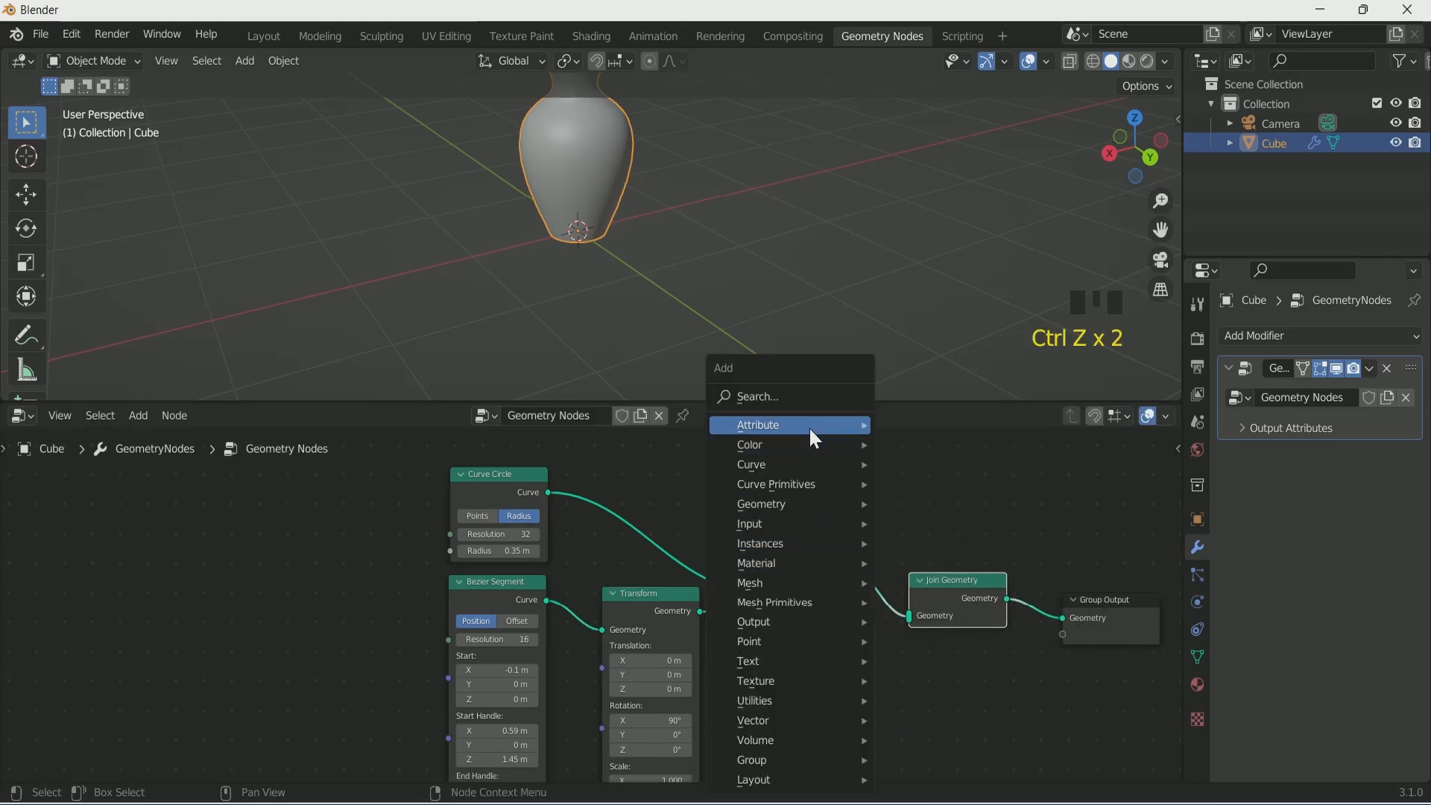
{"action": "left_click", "coordinate": [803, 393]}
{"action": "type", "text": "mesh"}
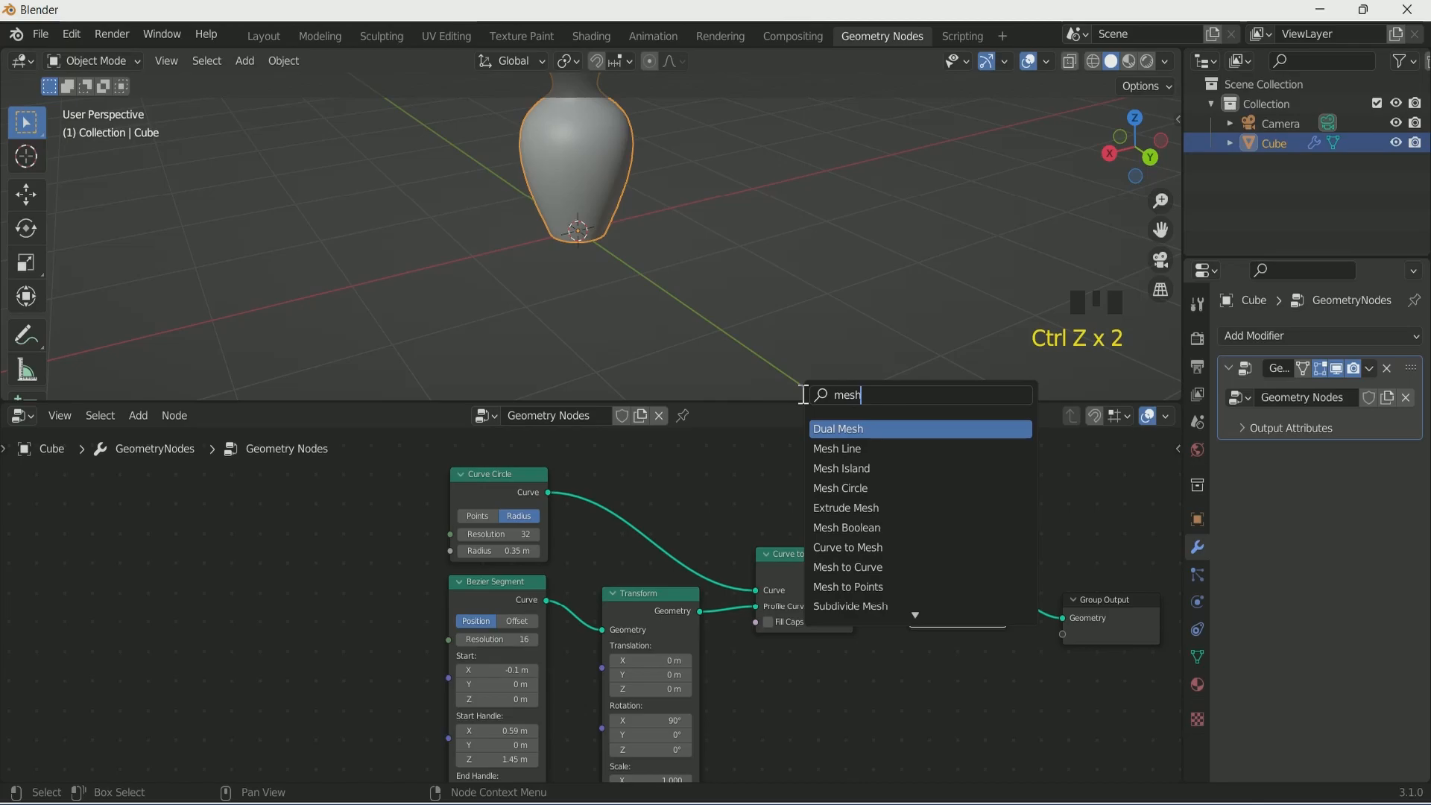
{"action": "type", "text": " c"}
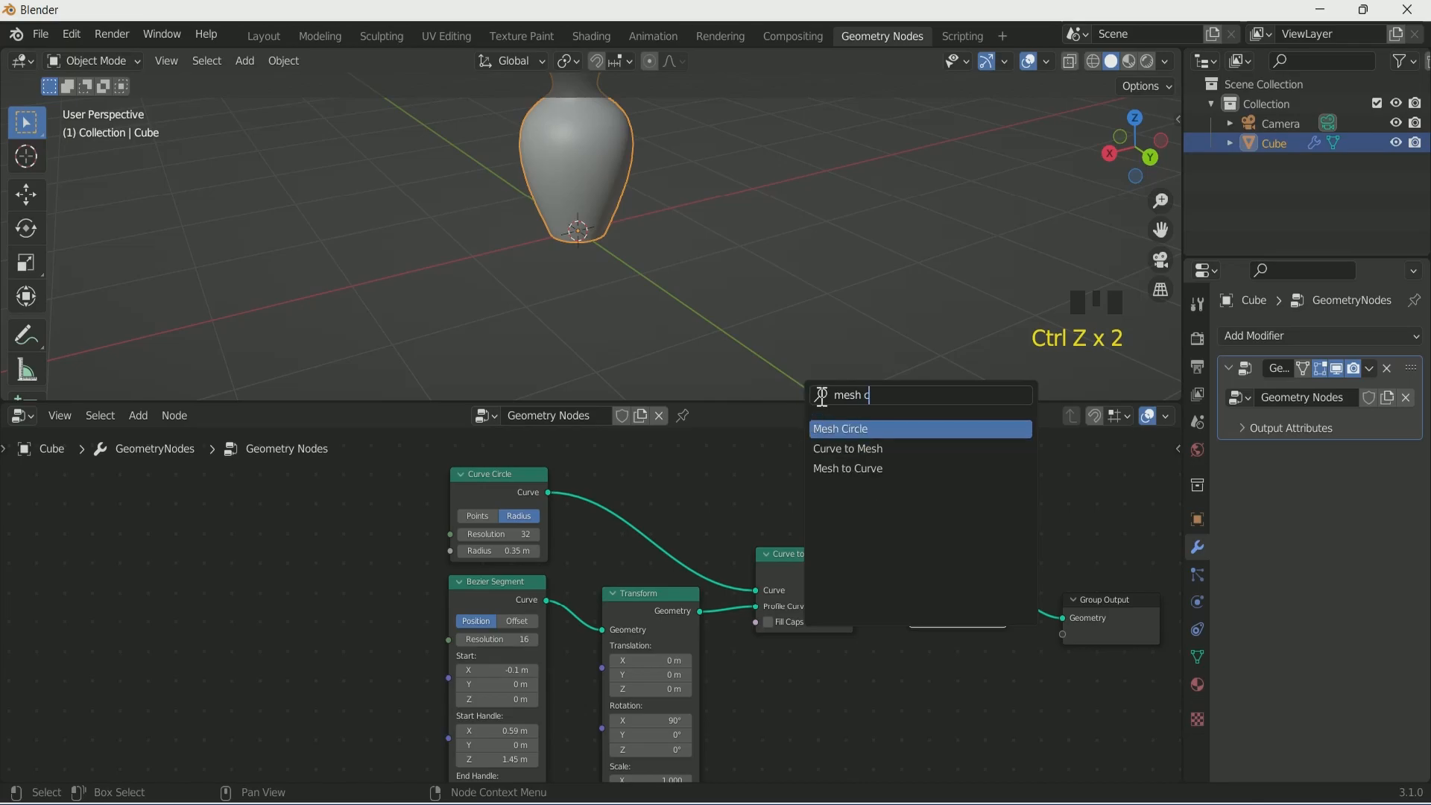
{"action": "left_click", "coordinate": [861, 431]}
{"action": "left_click", "coordinate": [813, 481]}
{"action": "left_click_drag", "start_coordinate": [854, 471], "coordinate": [865, 497]}
{"action": "left_click_drag", "start_coordinate": [911, 611], "coordinate": [910, 616]}
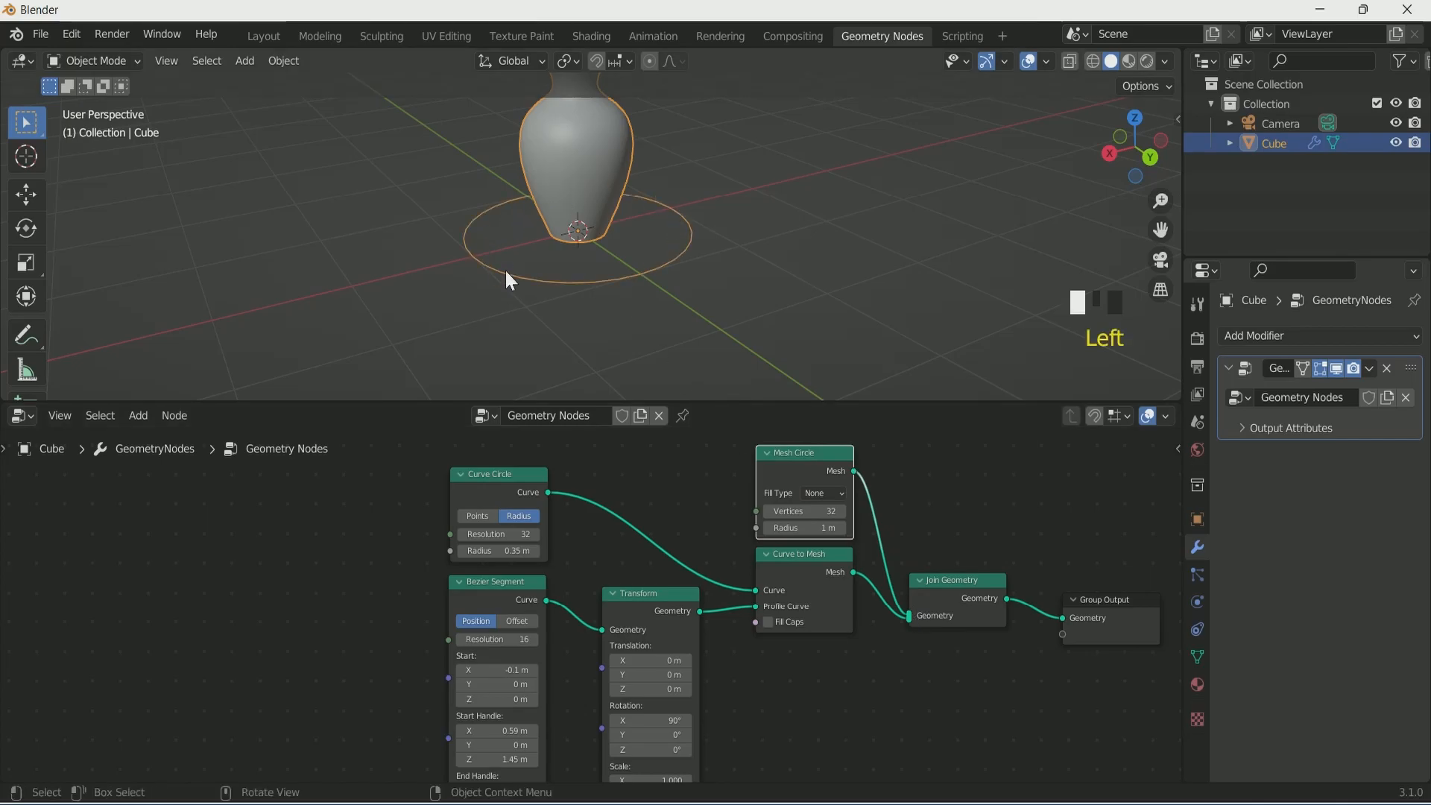
Step: Set the Mesh Circle's fill type to Triangles and its radius to 0.25 m
{"action": "left_click", "coordinate": [828, 490]}
{"action": "left_click", "coordinate": [830, 523]}
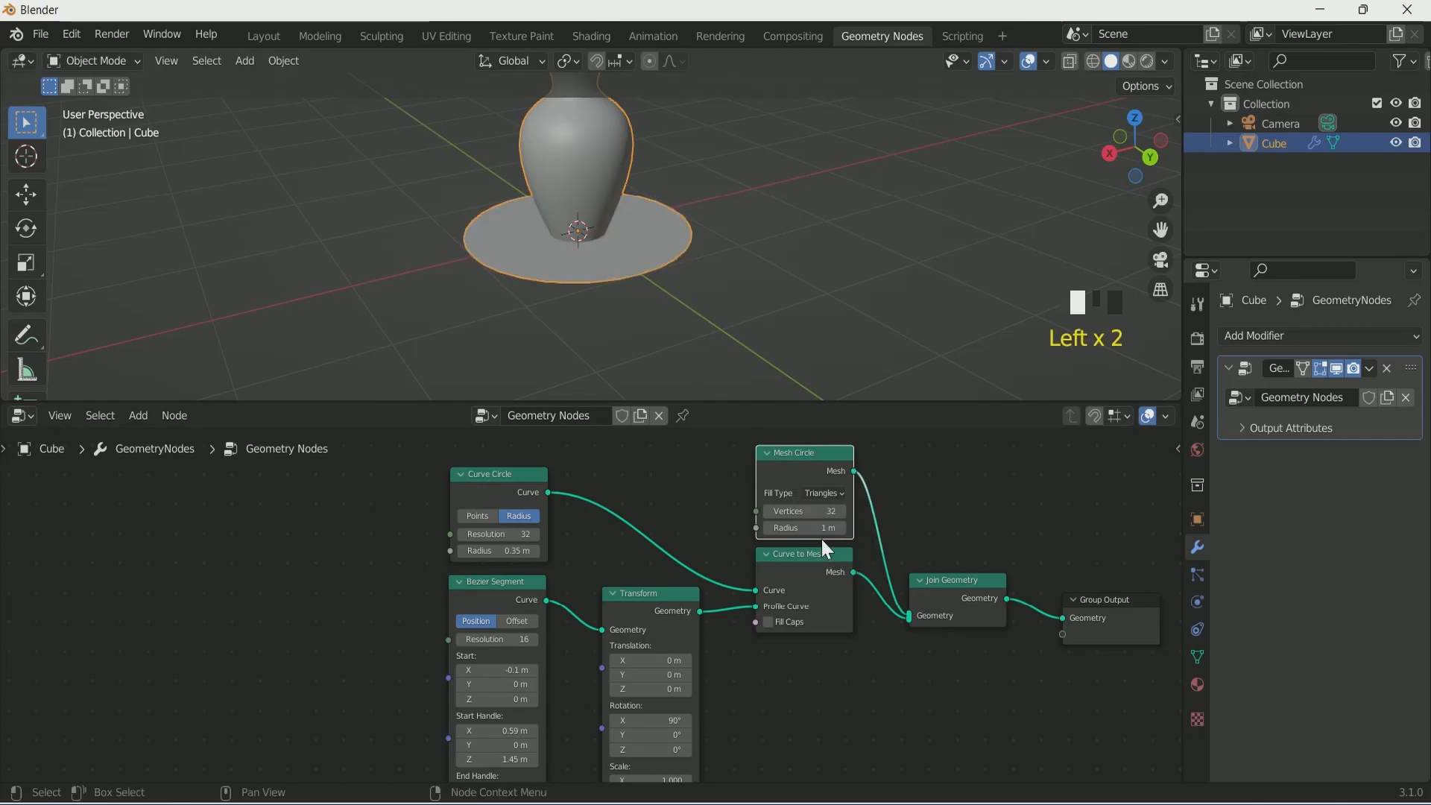
{"action": "middle_click_drag", "start_coordinate": [601, 277], "coordinate": [577, 220]}
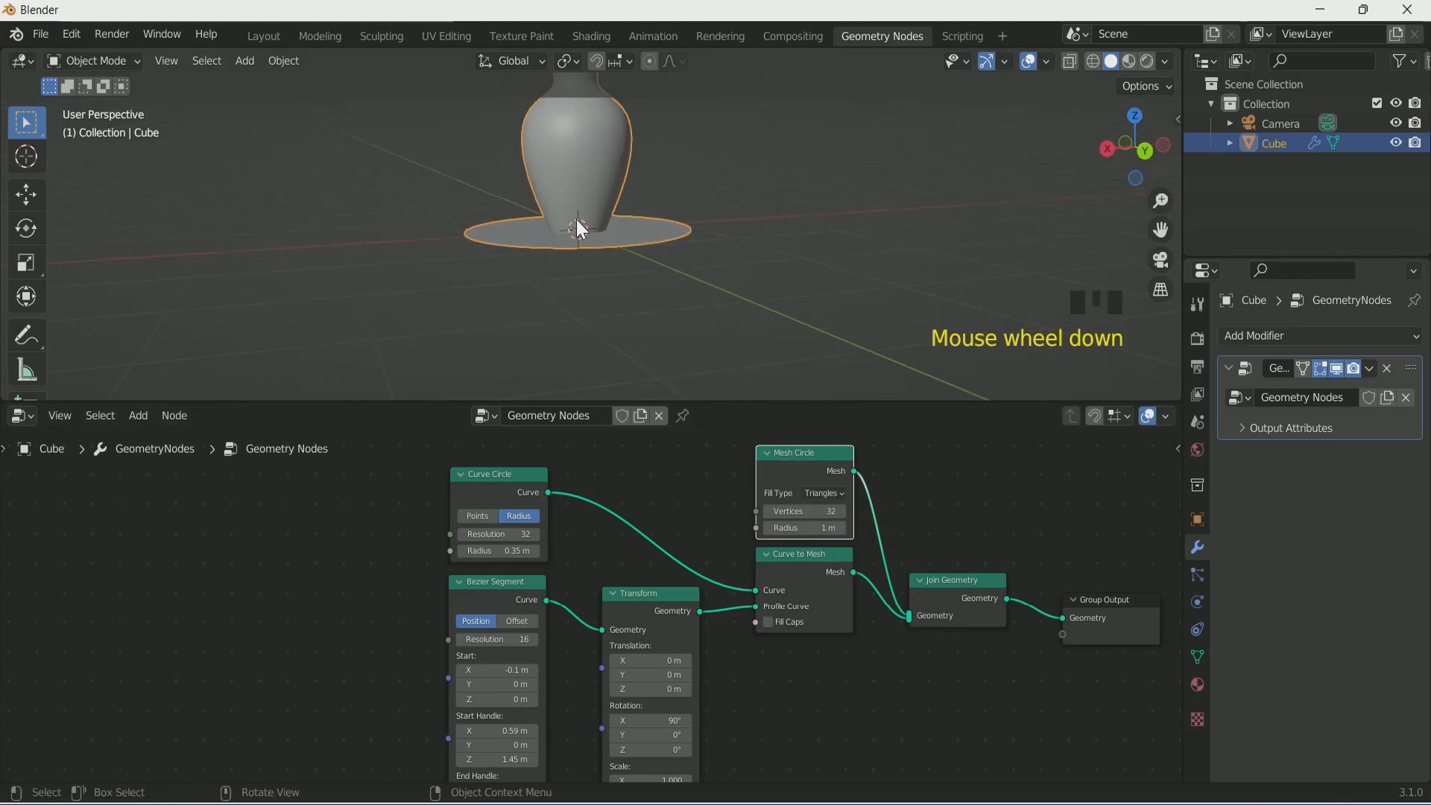
{"action": "left_click", "coordinate": [800, 532]}
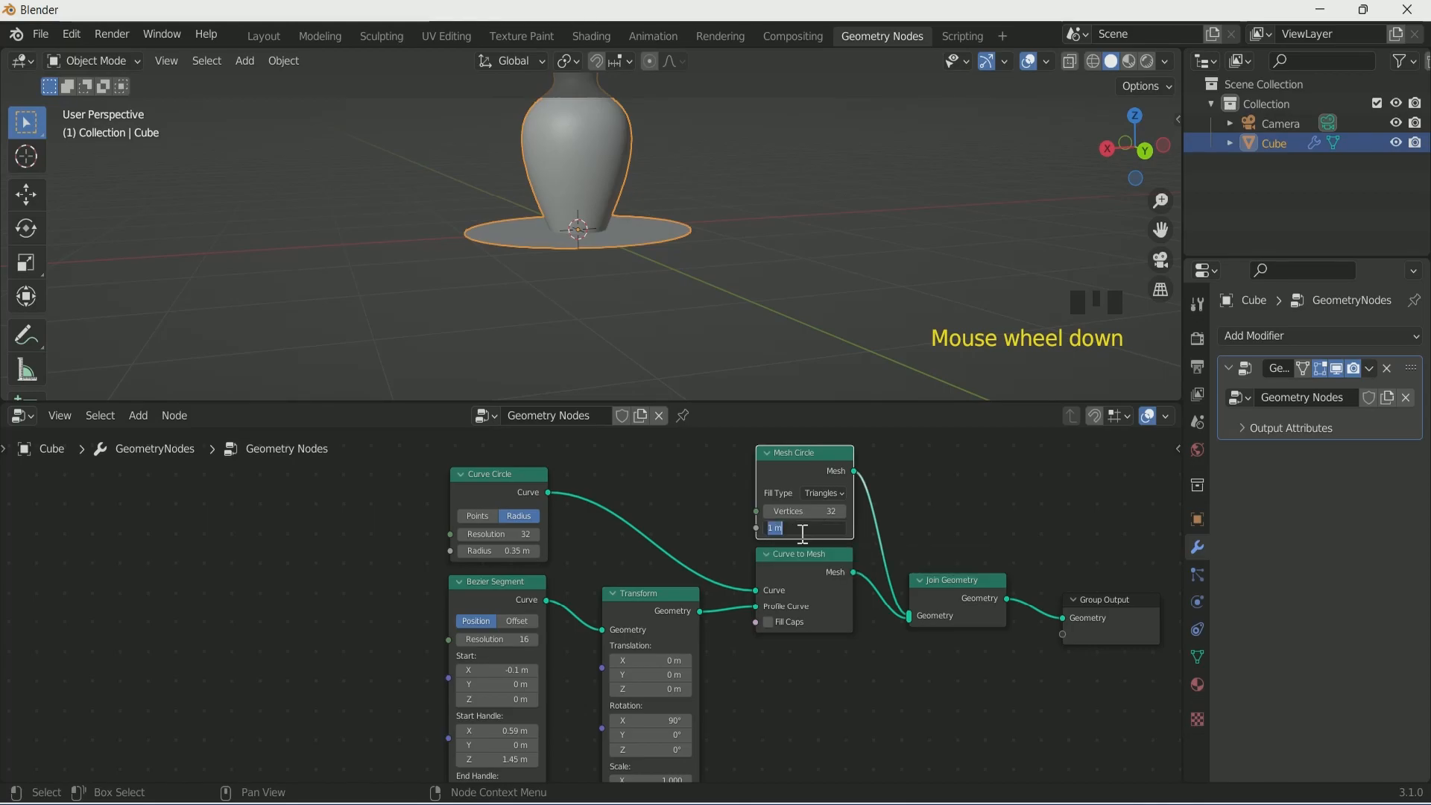
{"action": "key", "text": "Return"}
{"action": "middle_click_drag", "start_coordinate": [718, 300], "coordinate": [644, 139]}
{"action": "scroll", "coordinate": [638, 207], "scroll_direction": "down", "scroll_amount": 1}
{"action": "scroll", "coordinate": [638, 207], "scroll_direction": "up", "scroll_amount": 7}
{"action": "scroll", "coordinate": [598, 289], "scroll_direction": "down", "scroll_amount": 2}
{"action": "key", "text": "KP_Decimal"}
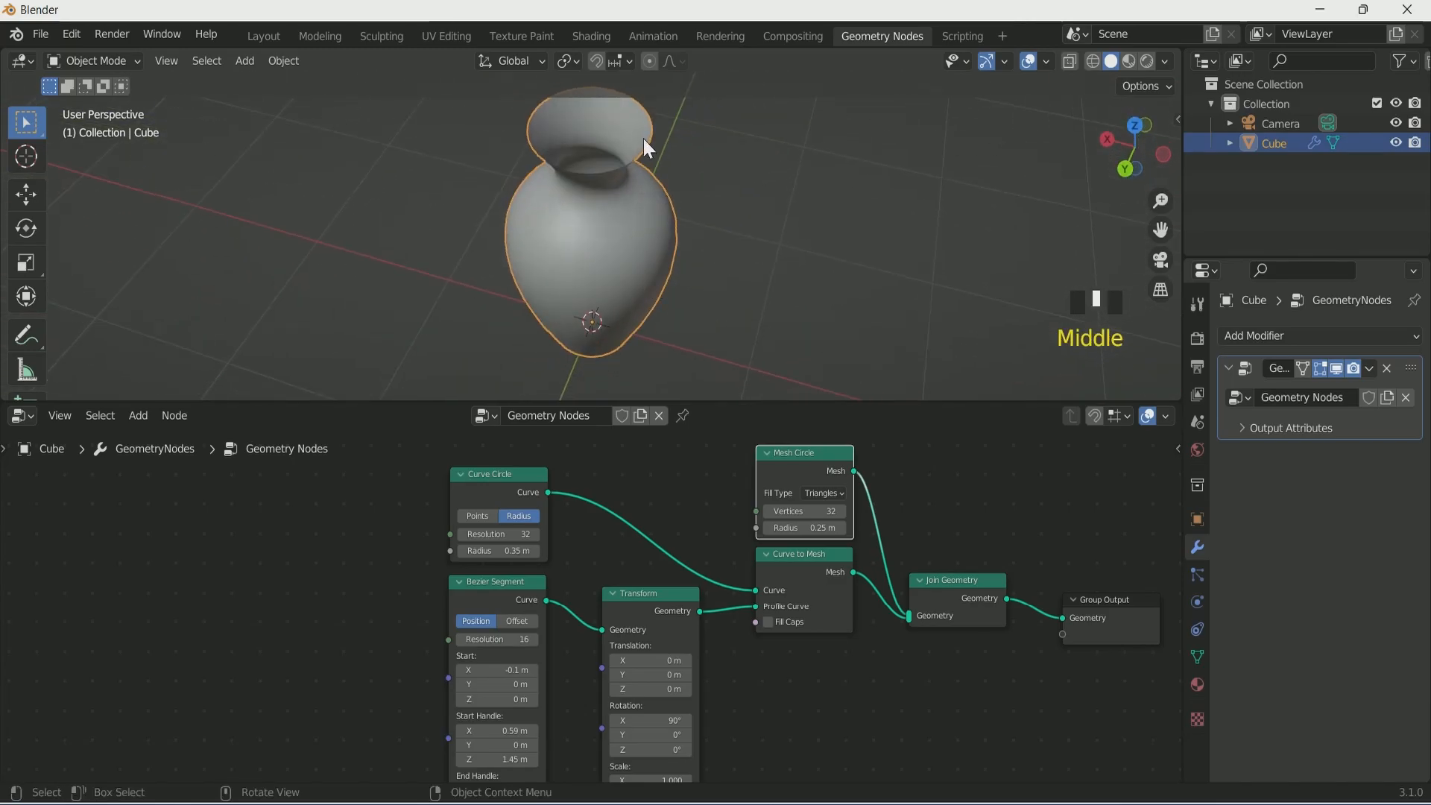
Step: Add a Solidify modifier to the vase and set its thickness to 0.05 m
{"action": "scroll", "coordinate": [1050, 528], "scroll_direction": "down", "scroll_amount": 1}
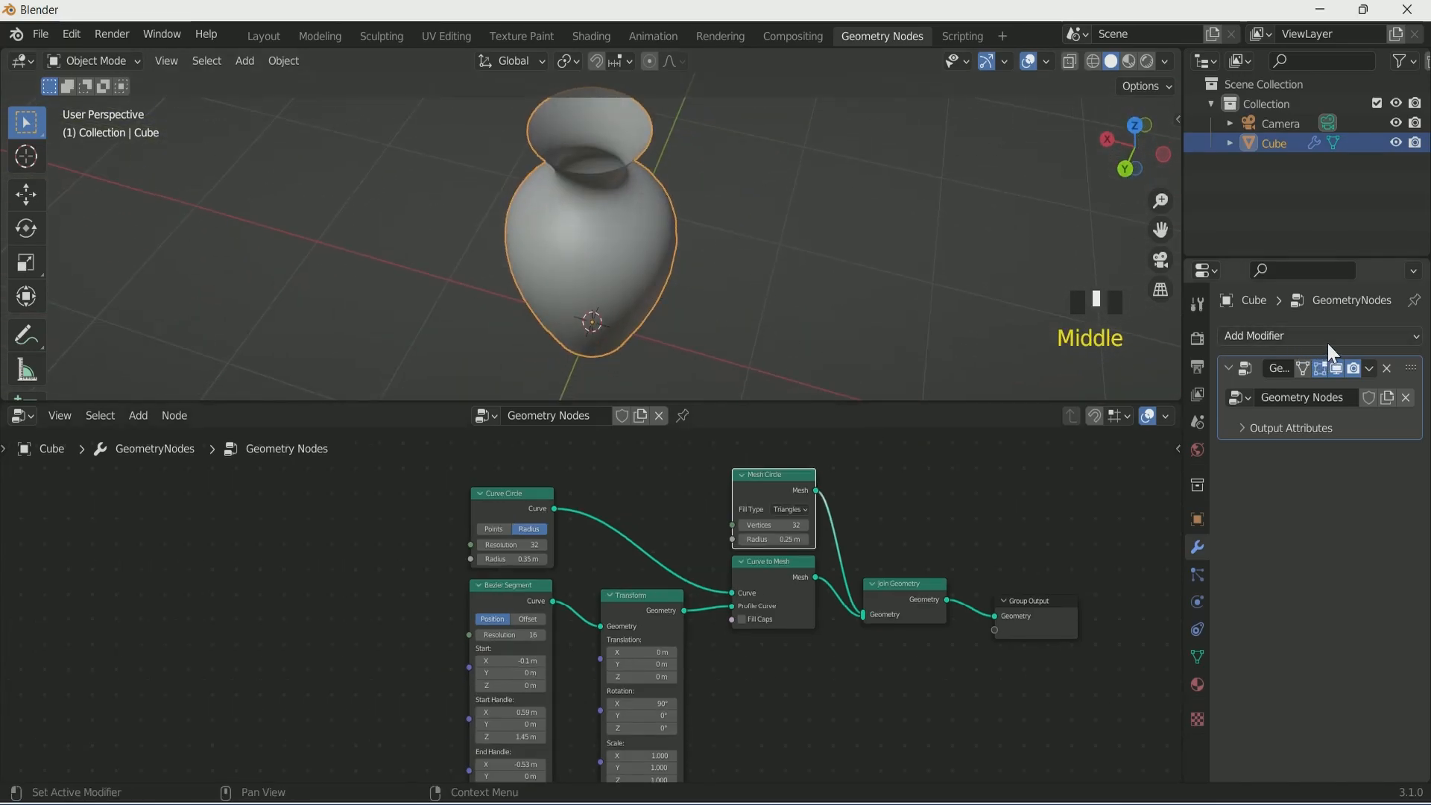
{"action": "left_click", "coordinate": [1324, 342]}
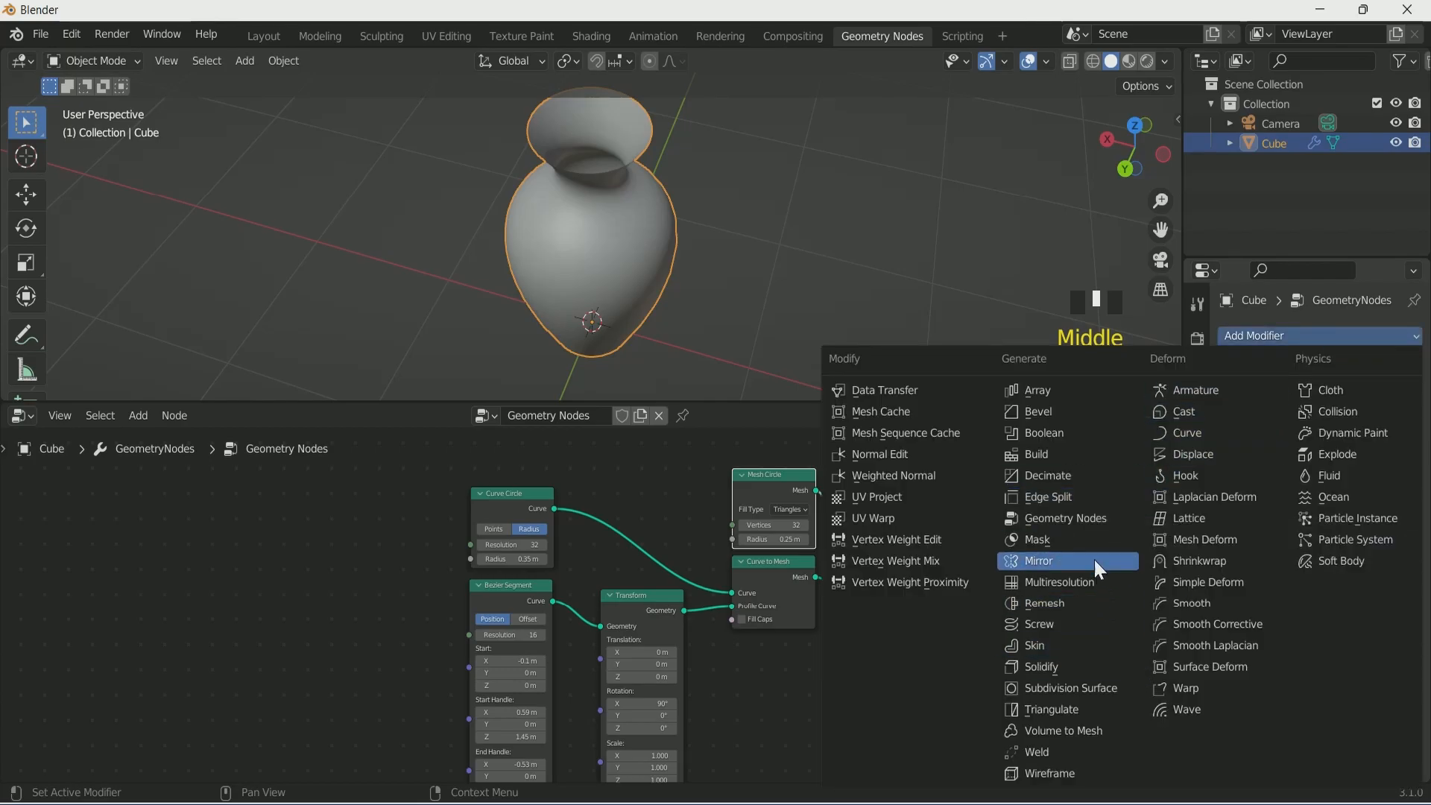
{"action": "left_click", "coordinate": [1083, 665]}
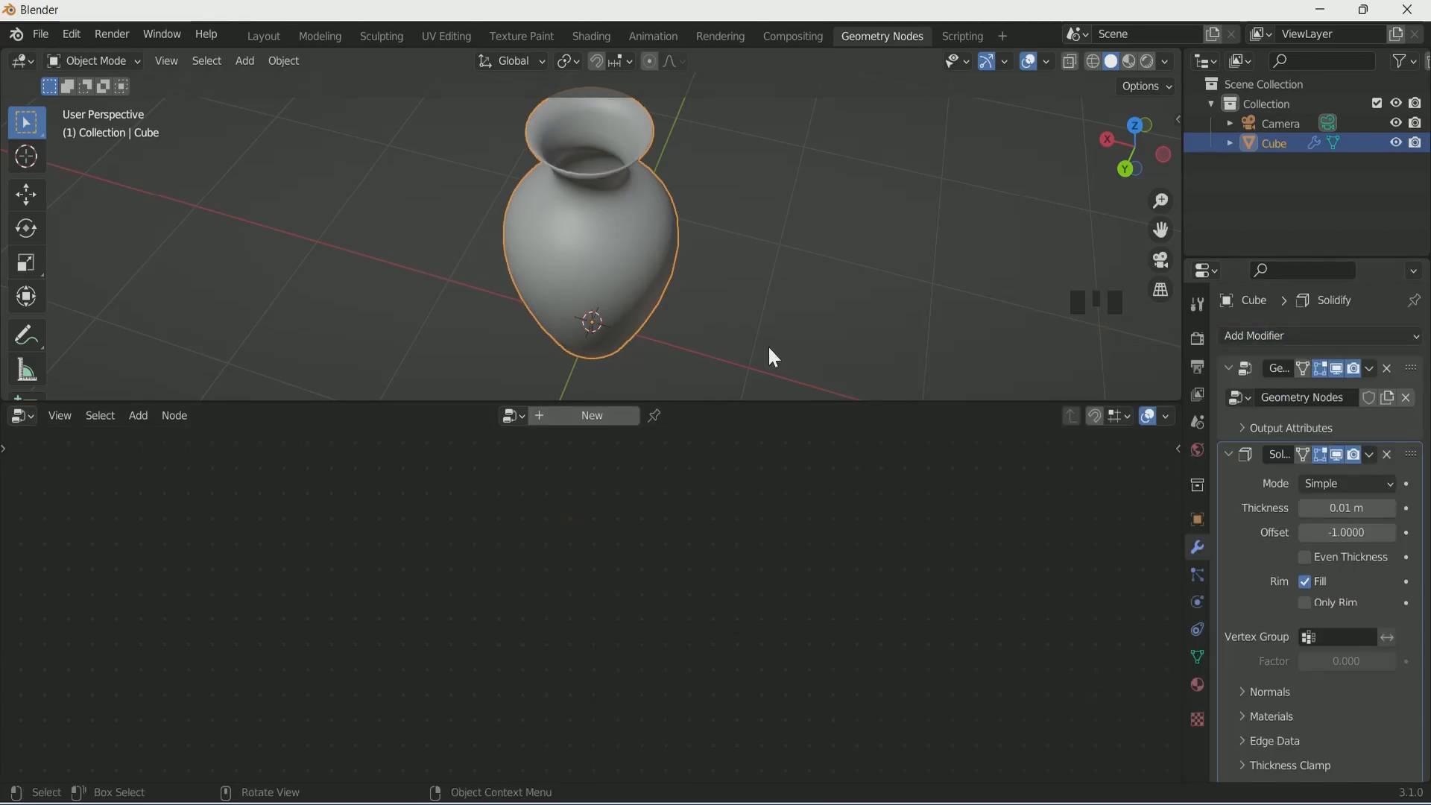
{"action": "left_click", "coordinate": [1391, 508]}
{"action": "left_click", "coordinate": [1391, 508]}
{"action": "left_click", "coordinate": [1391, 507]}
{"action": "left_click", "coordinate": [1391, 508]}
{"action": "middle_click_drag", "start_coordinate": [631, 235], "coordinate": [620, 203]}
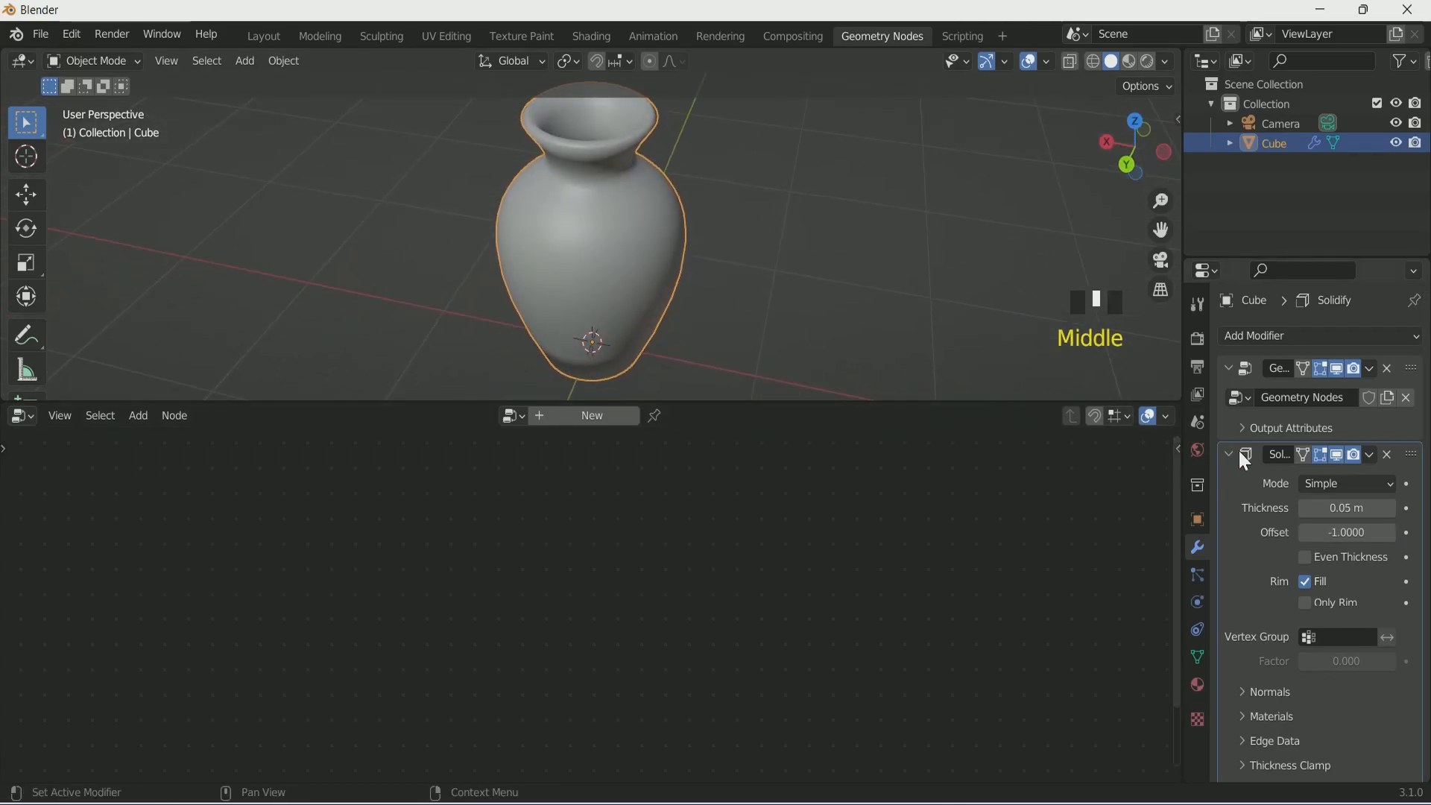
Step: Add a Weld modifier and move it above Solidify in the modifier stack
{"action": "middle_click_drag", "start_coordinate": [741, 377], "coordinate": [611, 379]}
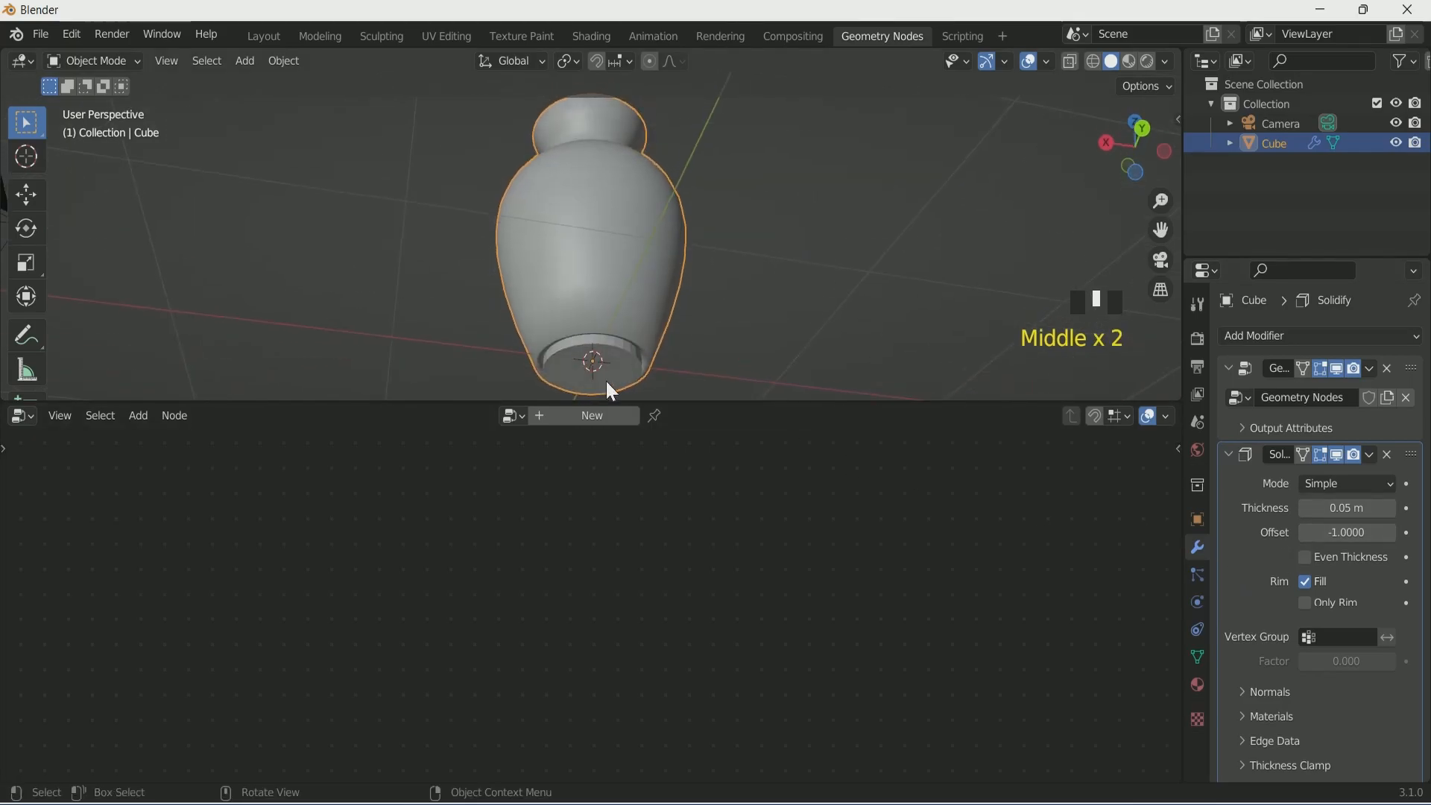
{"action": "left_click", "coordinate": [1295, 339]}
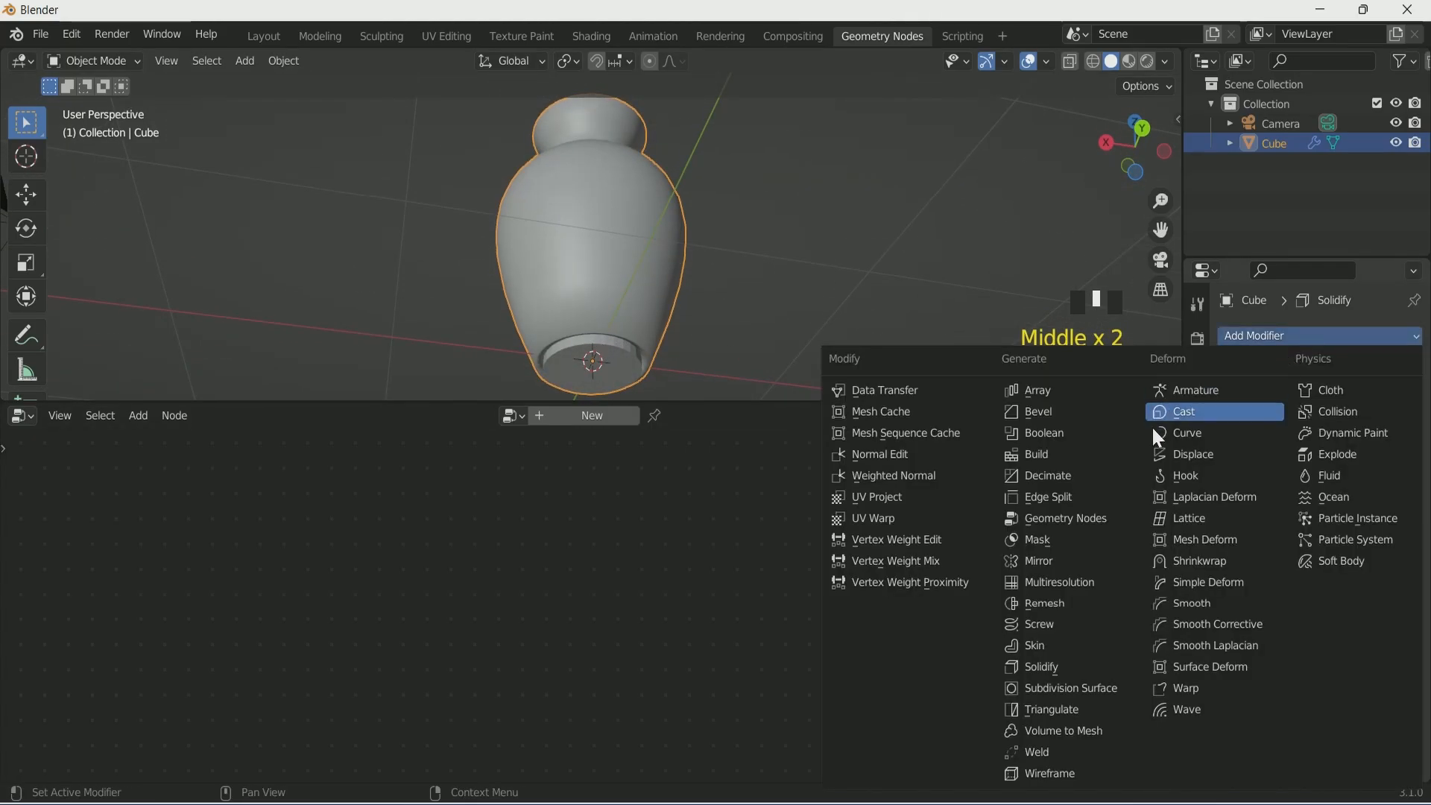
{"action": "left_click", "coordinate": [1053, 751]}
{"action": "scroll", "coordinate": [1298, 659], "scroll_direction": "down", "scroll_amount": 4}
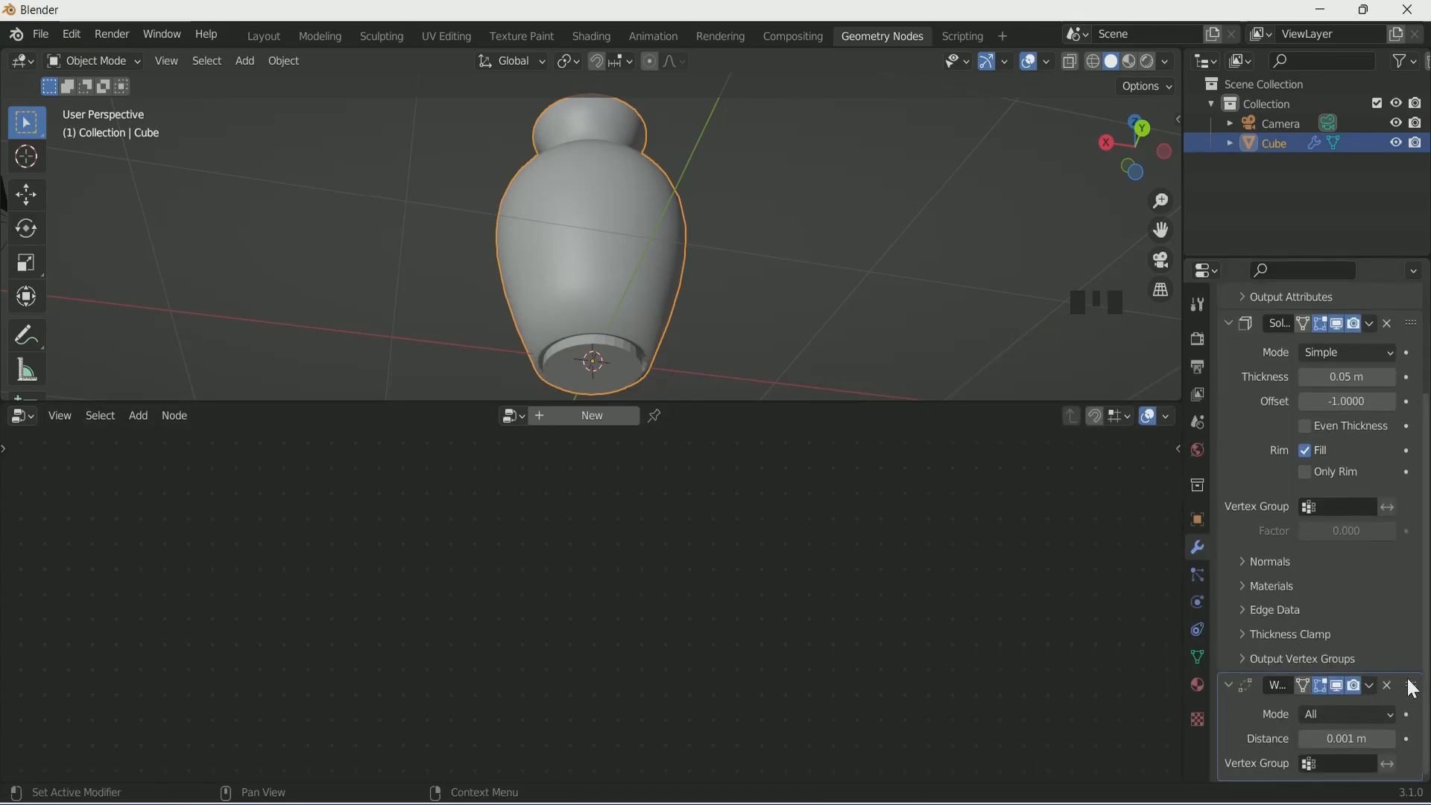
{"action": "left_click_drag", "start_coordinate": [1412, 687], "coordinate": [1411, 328]}
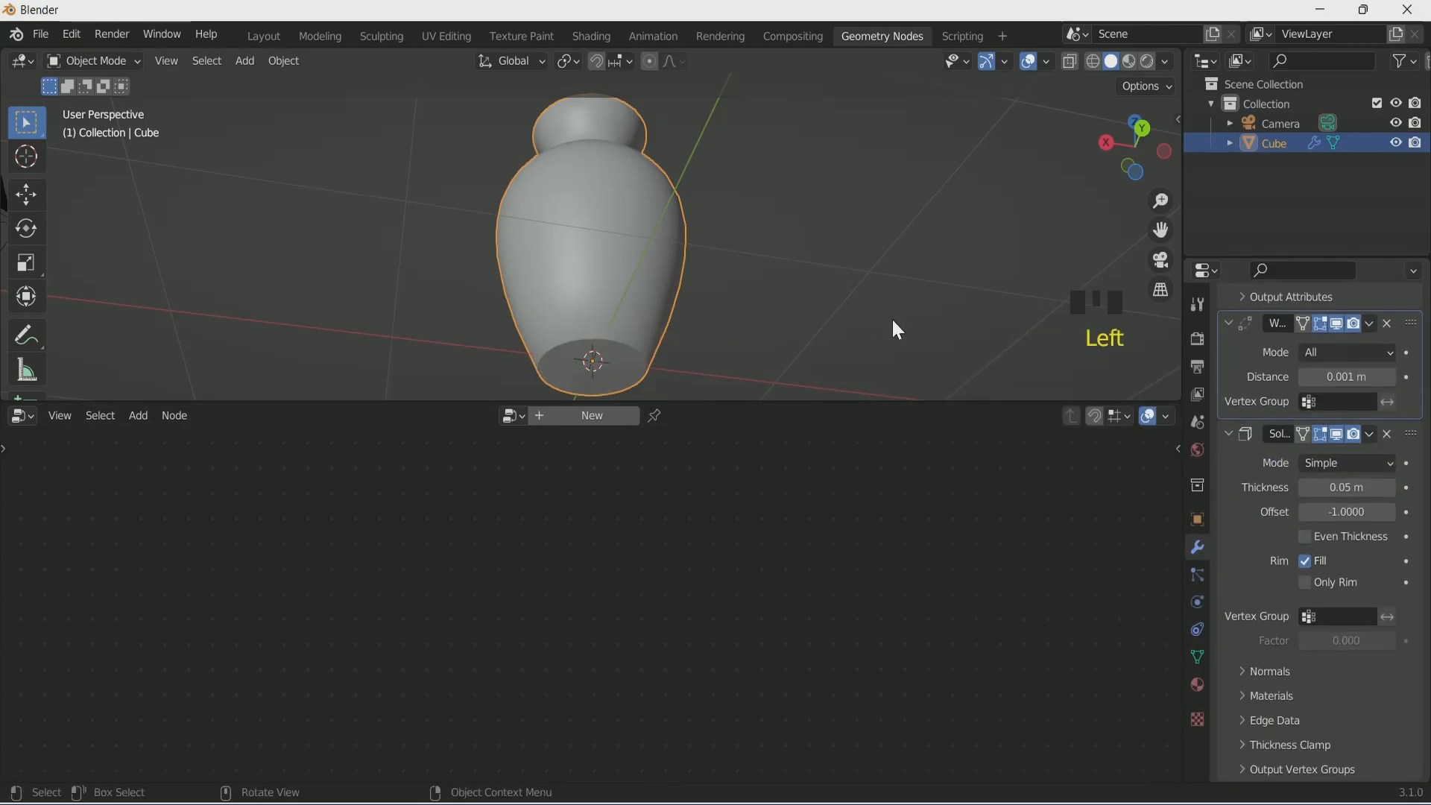
Step: Examine the vase's mesh in wireframe display and return to solid shading
{"action": "left_click", "coordinate": [1094, 61]}
{"action": "mouse_move", "coordinate": [826, 199]}
{"action": "middle_mouse_down"}
{"action": "mouse_move", "coordinate": [714, 164]}
{"action": "mouse_move", "coordinate": [646, 216]}
{"action": "mouse_move", "coordinate": [629, 316]}
{"action": "middle_mouse_up"}
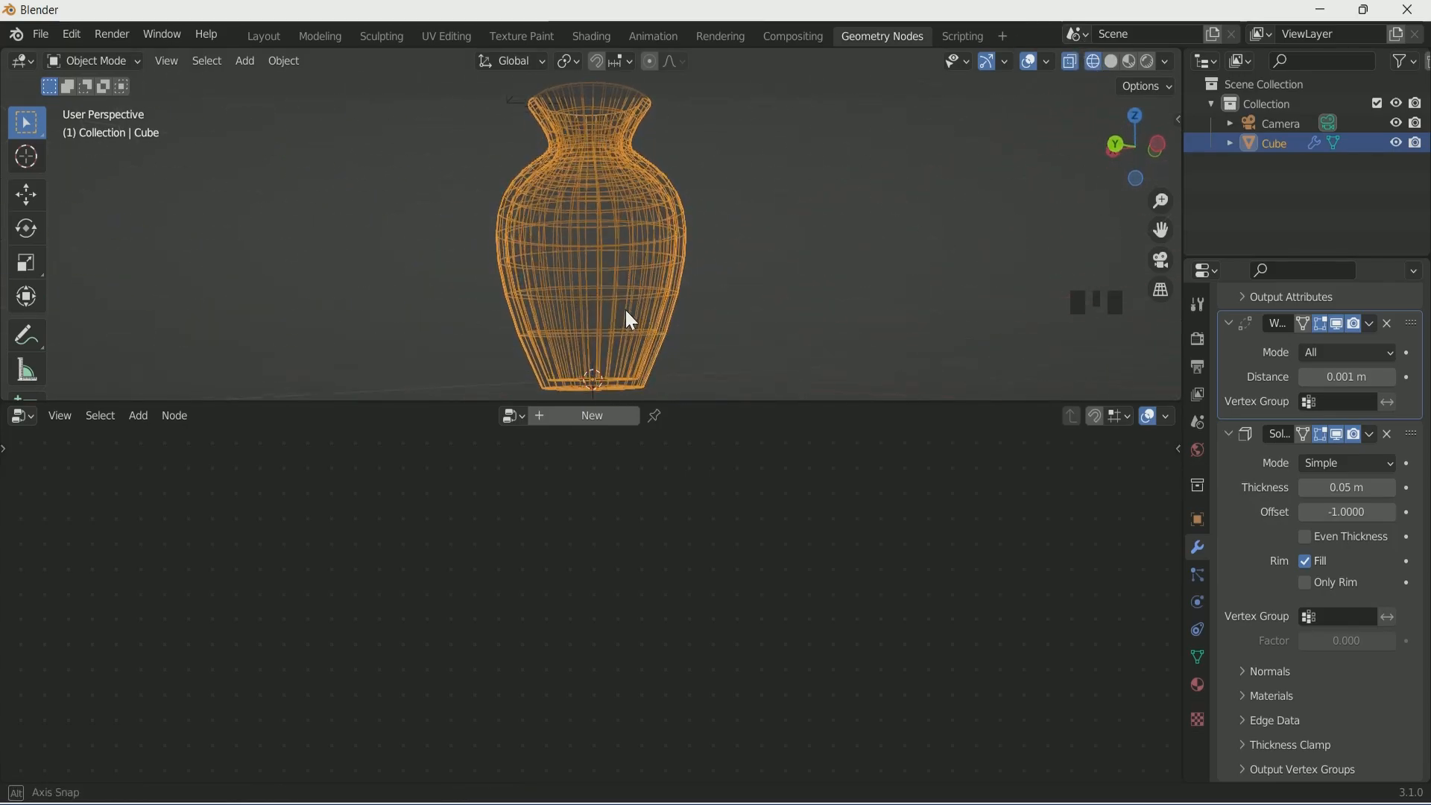
{"action": "left_click", "coordinate": [1110, 61]}
{"action": "scroll", "coordinate": [780, 248], "scroll_direction": "down", "scroll_amount": 1}
{"action": "middle_click_drag", "start_coordinate": [780, 249], "coordinate": [690, 343]}
{"action": "scroll", "coordinate": [690, 343], "scroll_direction": "up", "scroll_amount": 2}
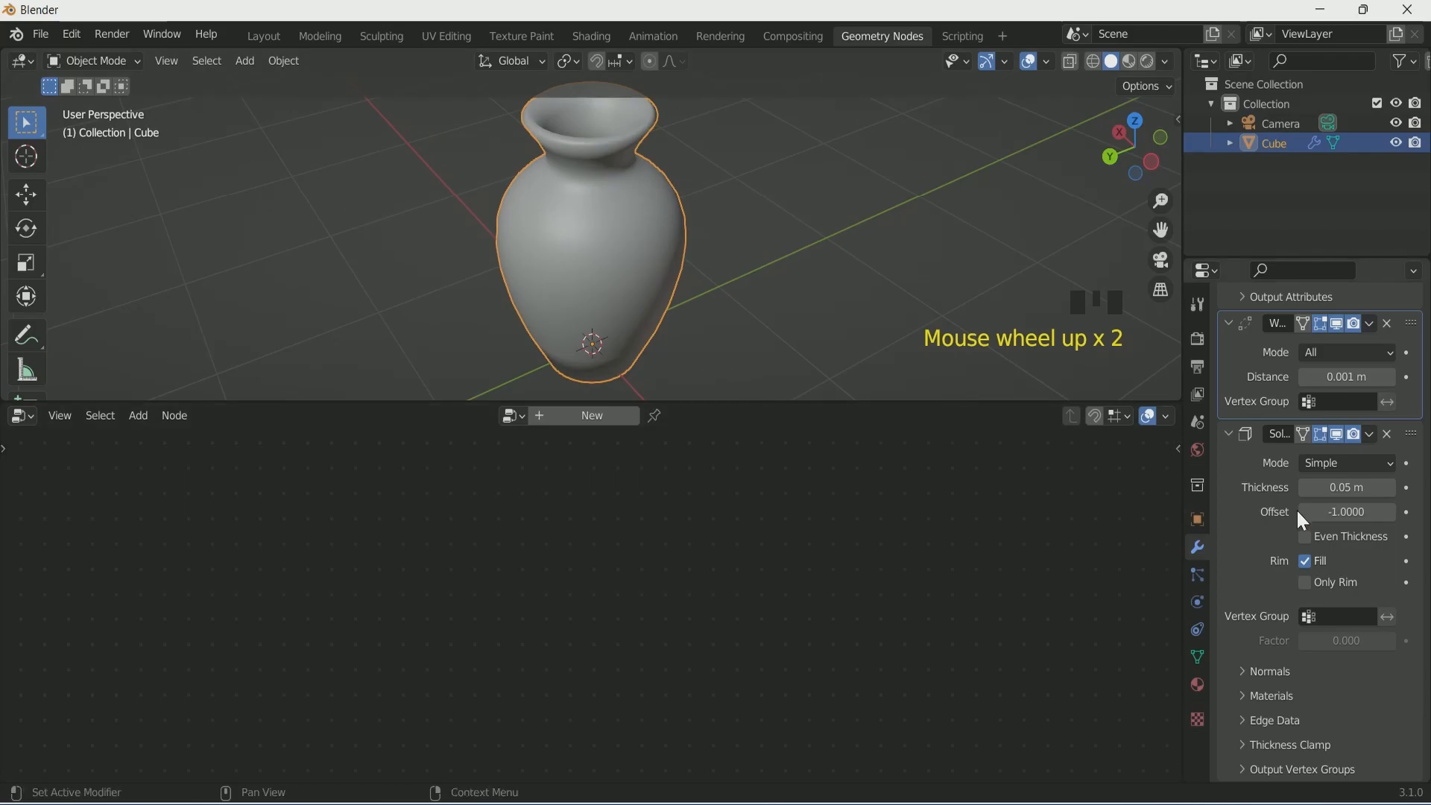
Step: Make the Geometry Nodes modifier active to show its node tree and set the Solidify thickness to 0.07 m
{"action": "scroll", "coordinate": [1282, 395], "scroll_direction": "up", "scroll_amount": 4}
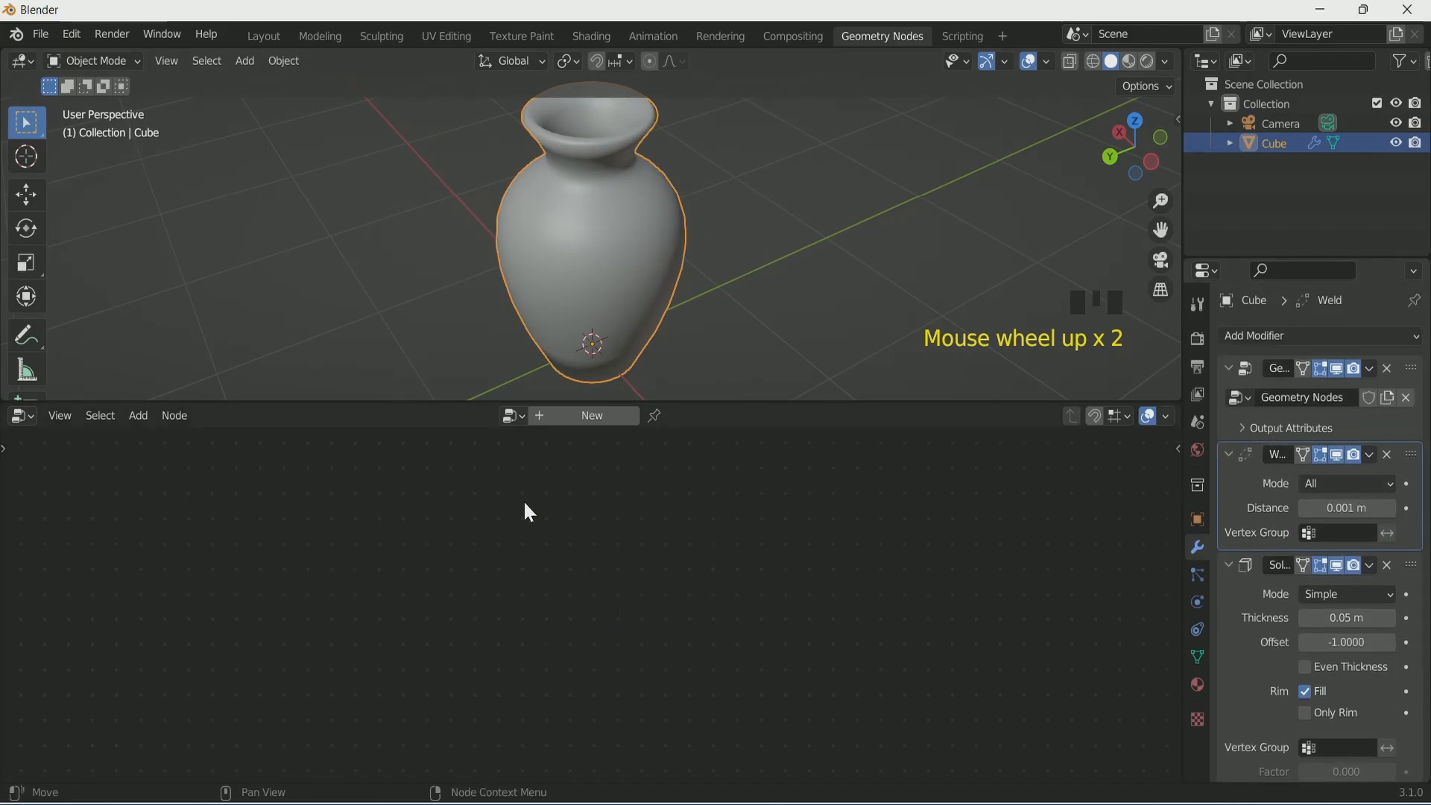
{"action": "left_click", "coordinate": [1380, 425]}
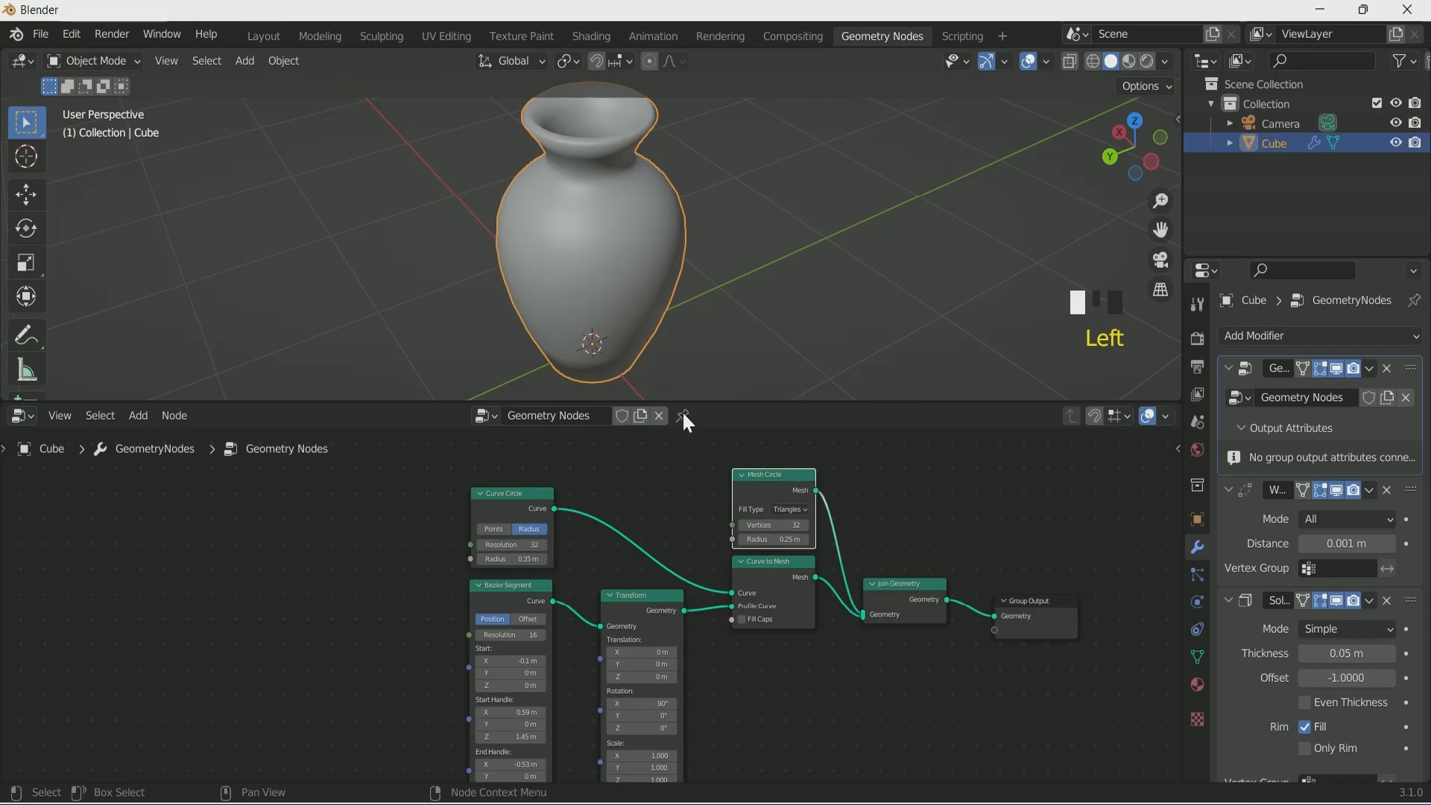
{"action": "scroll", "coordinate": [1332, 552], "scroll_direction": "down", "scroll_amount": 4}
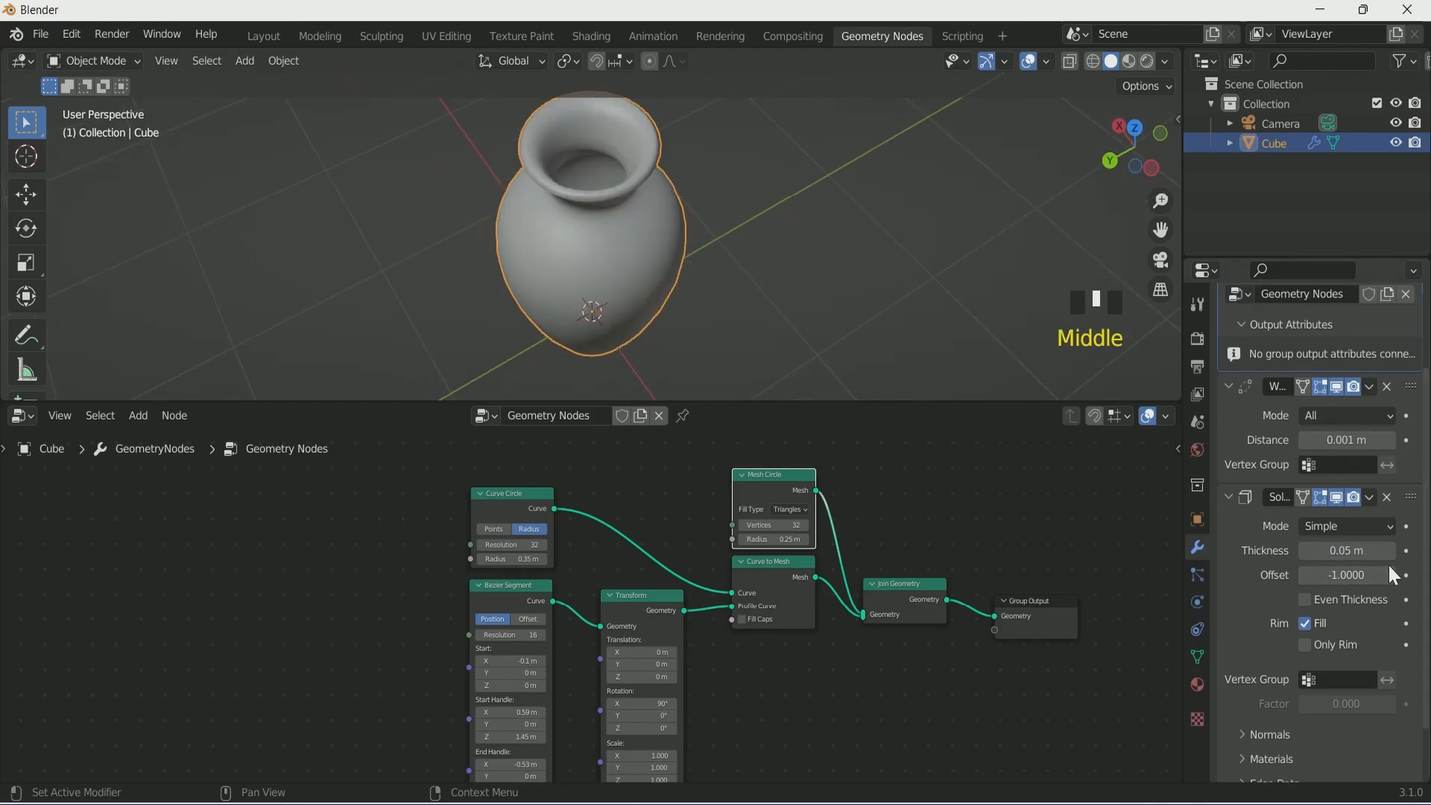
{"action": "left_click", "coordinate": [1392, 553]}
{"action": "left_click", "coordinate": [1391, 552]}
{"action": "middle_click_drag", "start_coordinate": [869, 329], "coordinate": [767, 375]}
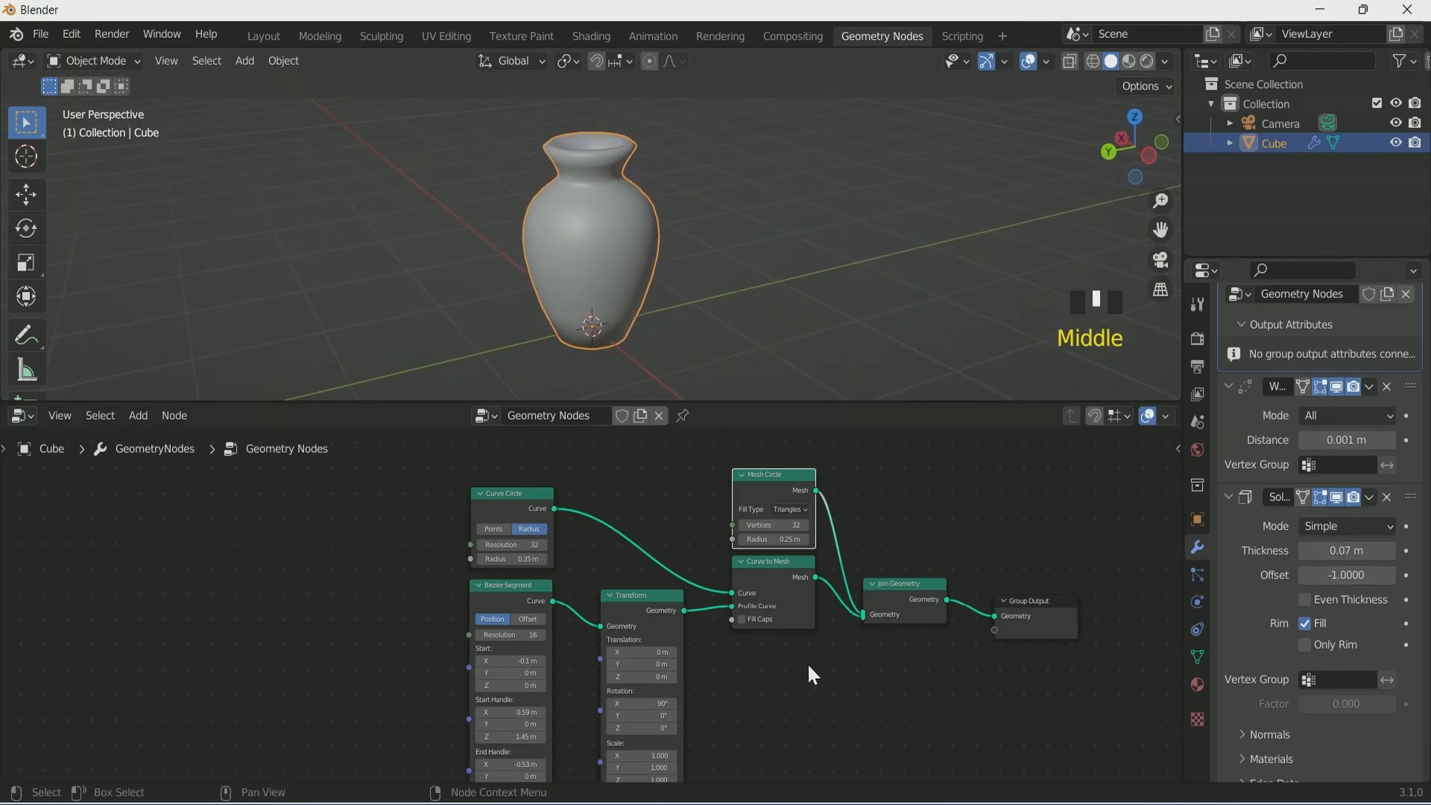
Step: Insert a Subdivision Surface node between Join Geometry and Group Output and set its level to 2
{"action": "key", "text": "shift+a"}
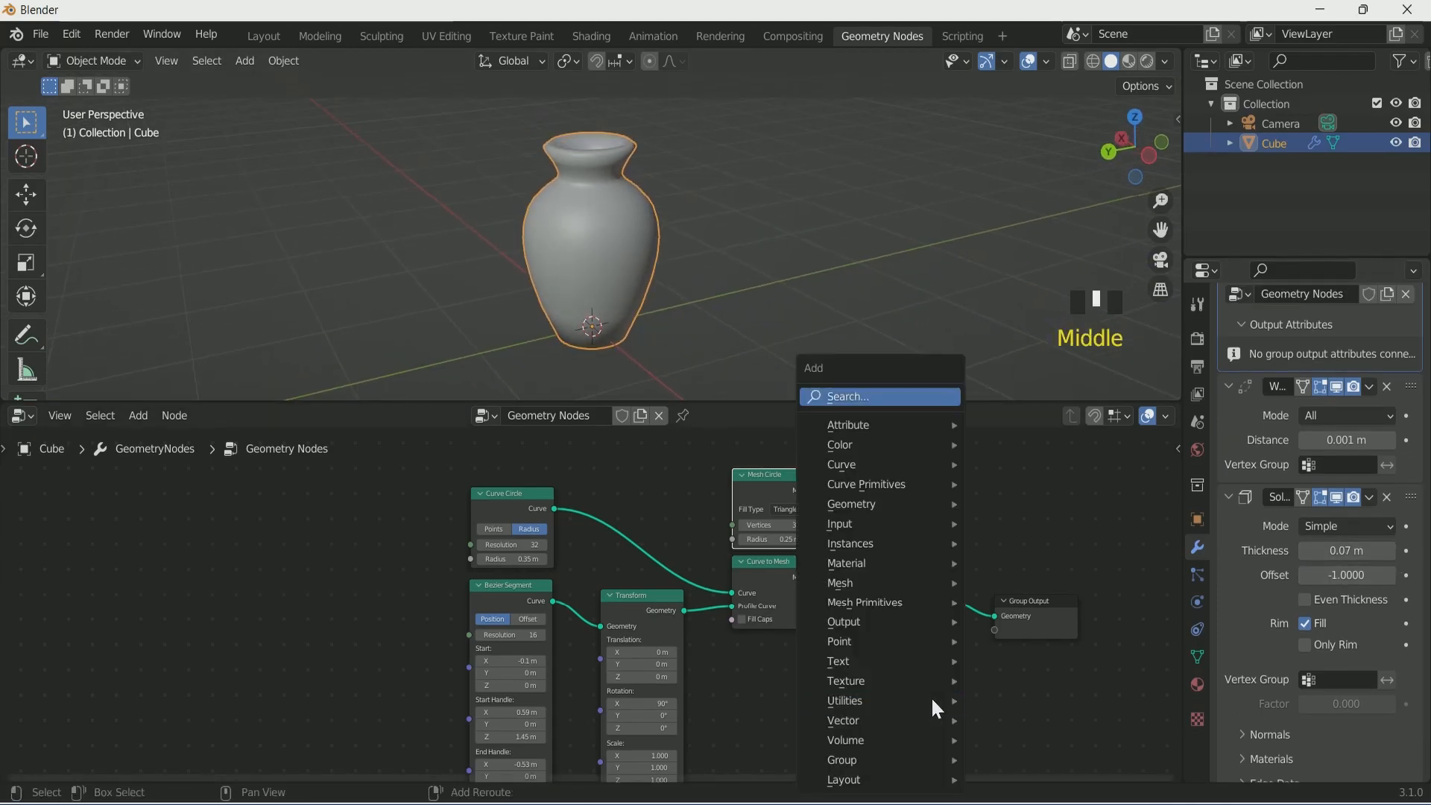
{"action": "left_click", "coordinate": [875, 395]}
{"action": "type", "text": "sub"}
{"action": "left_click", "coordinate": [915, 473]}
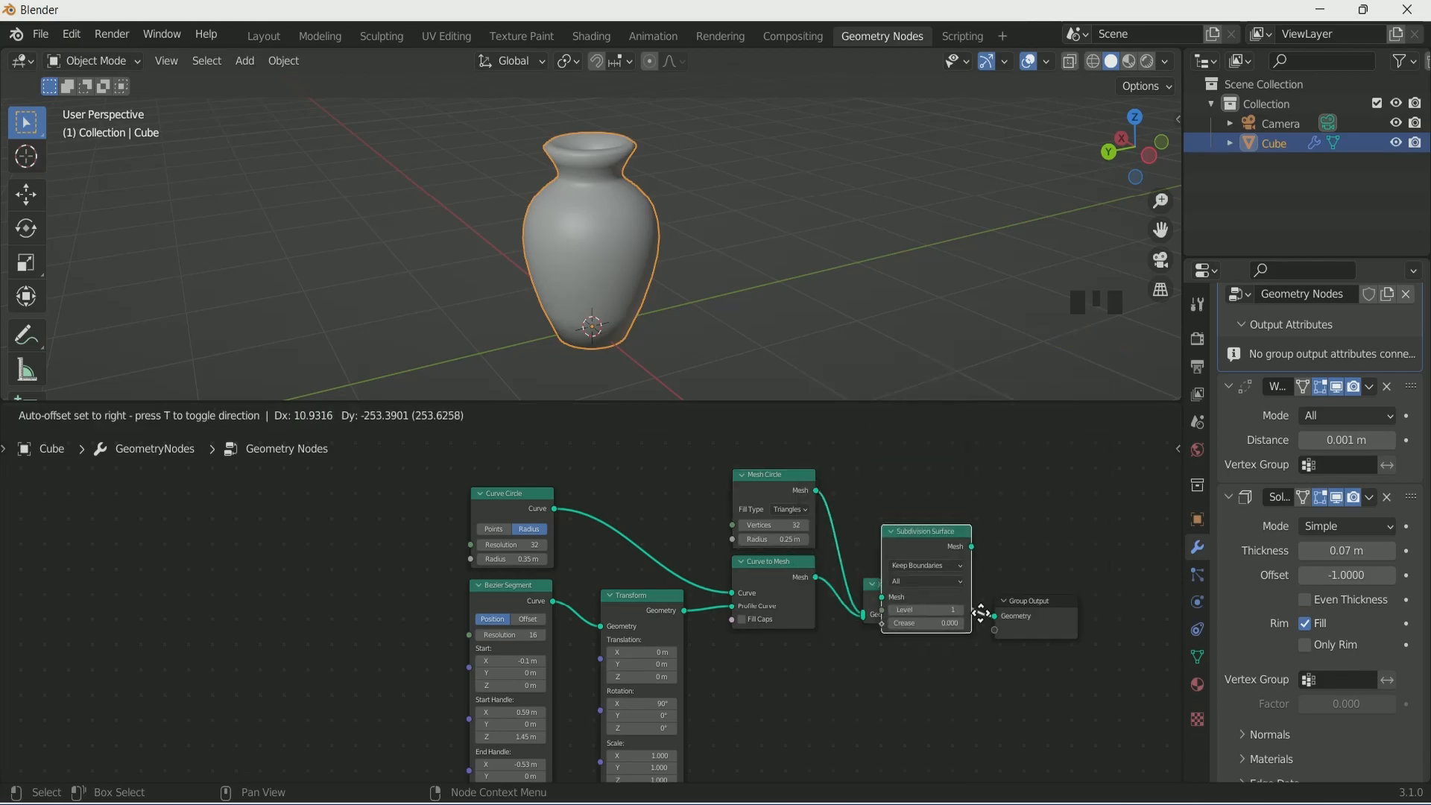
{"action": "left_click", "coordinate": [1010, 644]}
{"action": "middle_click_drag", "start_coordinate": [867, 695], "coordinate": [715, 654]}
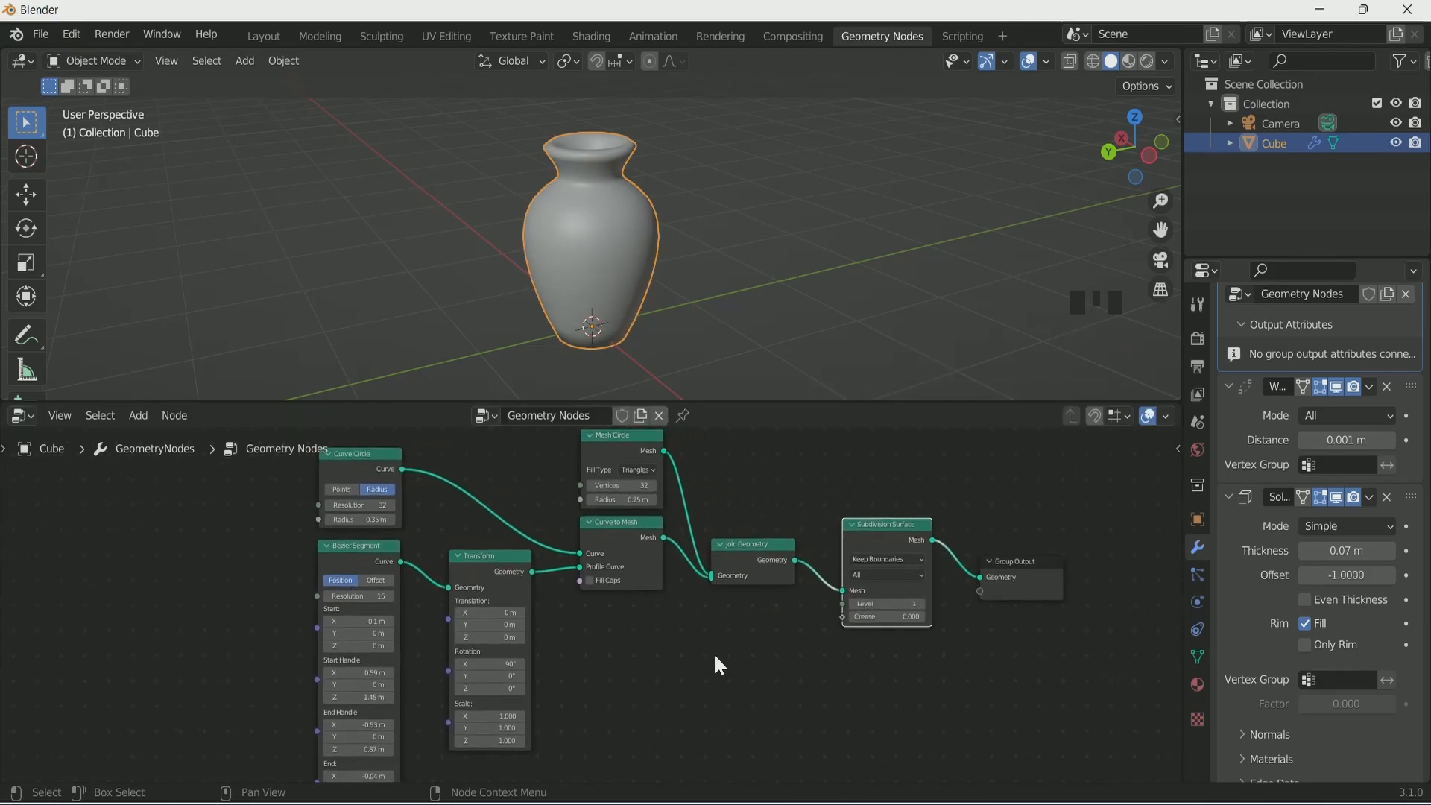
{"action": "left_click", "coordinate": [923, 603]}
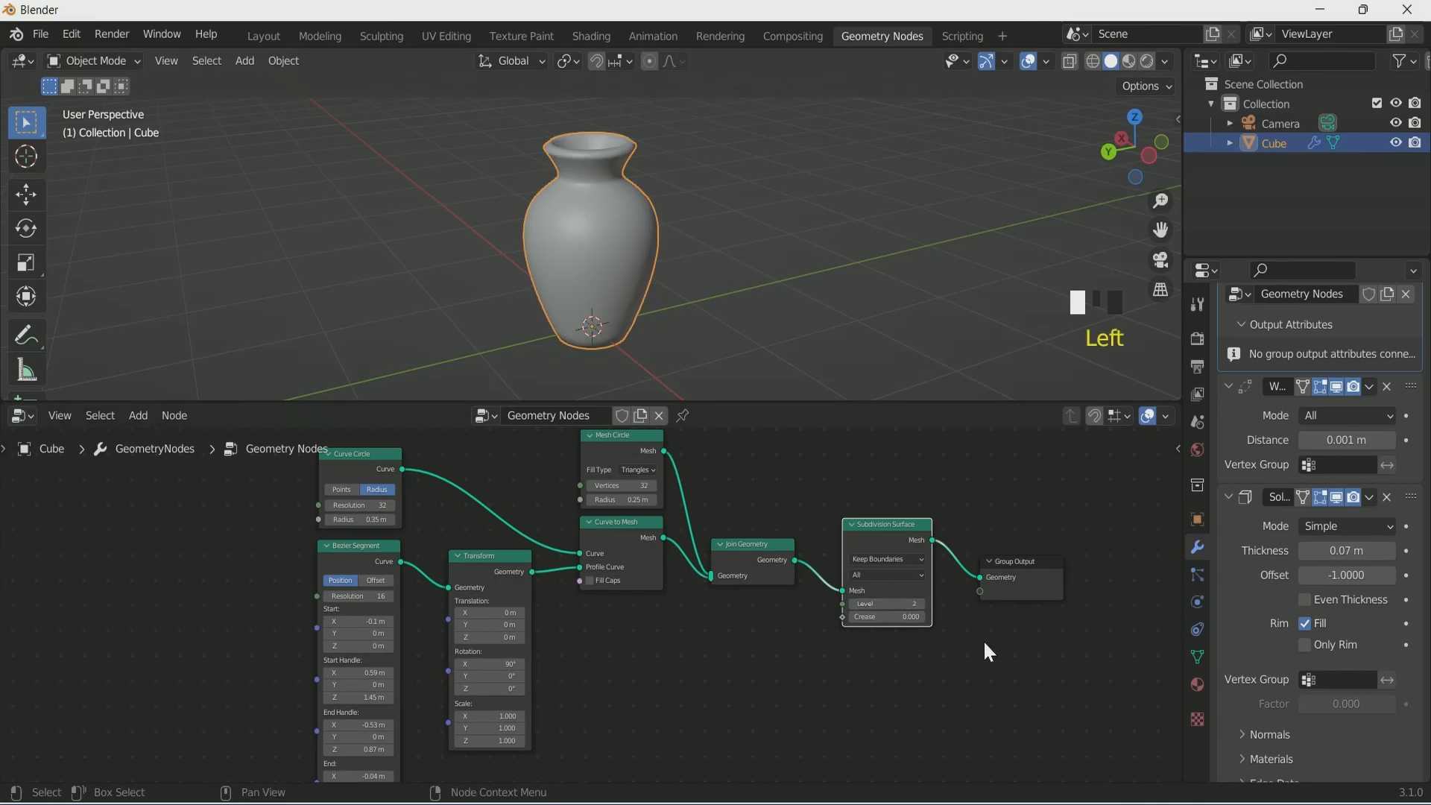
{"action": "scroll", "coordinate": [660, 289], "scroll_direction": "up", "scroll_amount": 3}
{"action": "mouse_move", "coordinate": [660, 290]}
{"action": "middle_mouse_down"}
{"action": "mouse_move", "coordinate": [584, 328]}
{"action": "mouse_move", "coordinate": [645, 289]}
{"action": "middle_mouse_up"}
{"action": "scroll", "coordinate": [762, 544], "scroll_direction": "down", "scroll_amount": 2}
{"action": "middle_click_drag", "start_coordinate": [690, 228], "coordinate": [633, 255]}
Step: Insert a Set Shade Smooth node between Subdivision Surface and Group Output
{"action": "scroll", "coordinate": [672, 258], "scroll_direction": "down", "scroll_amount": 3}
{"action": "key", "text": "shift+a"}
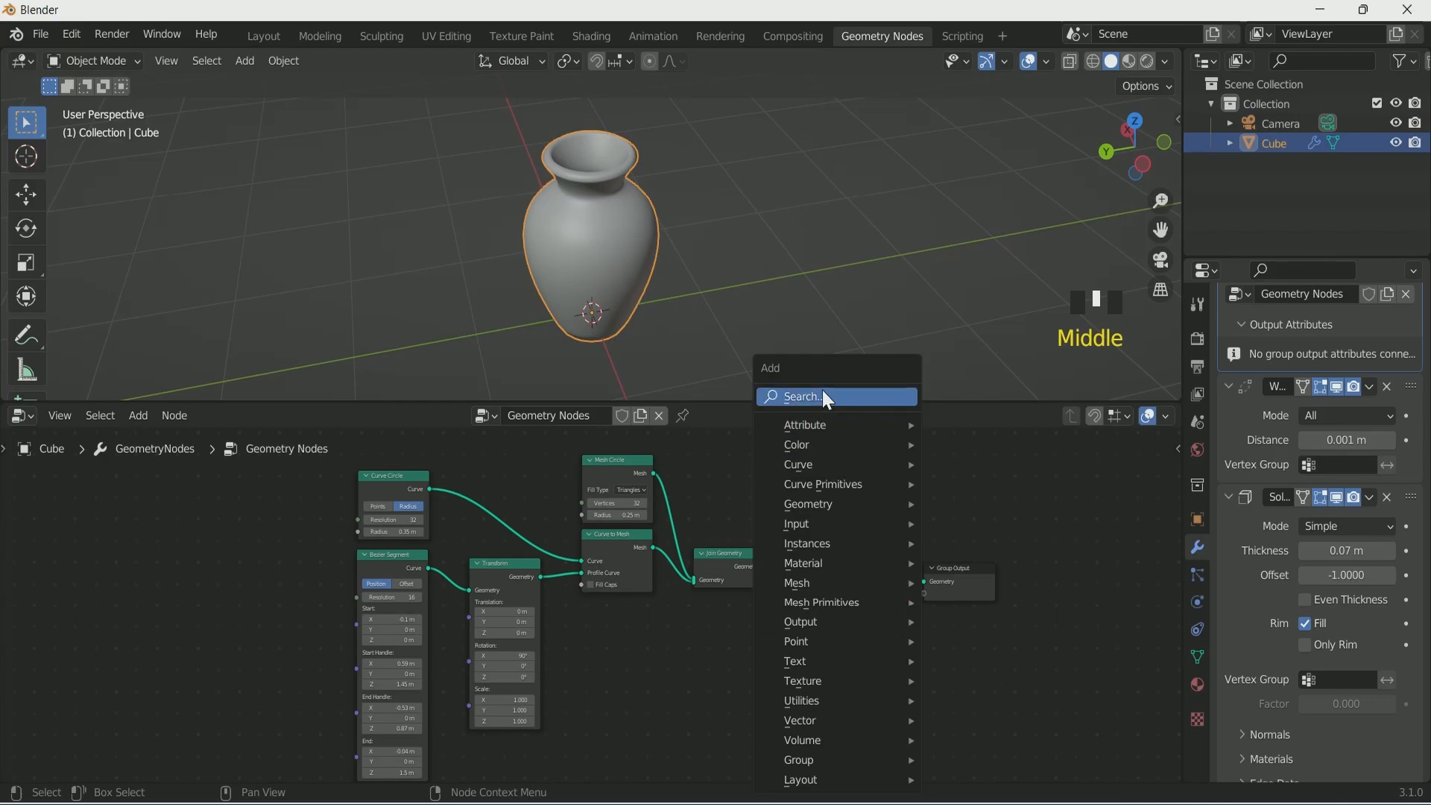
{"action": "left_click", "coordinate": [822, 390]}
{"action": "type", "text": "set sh"}
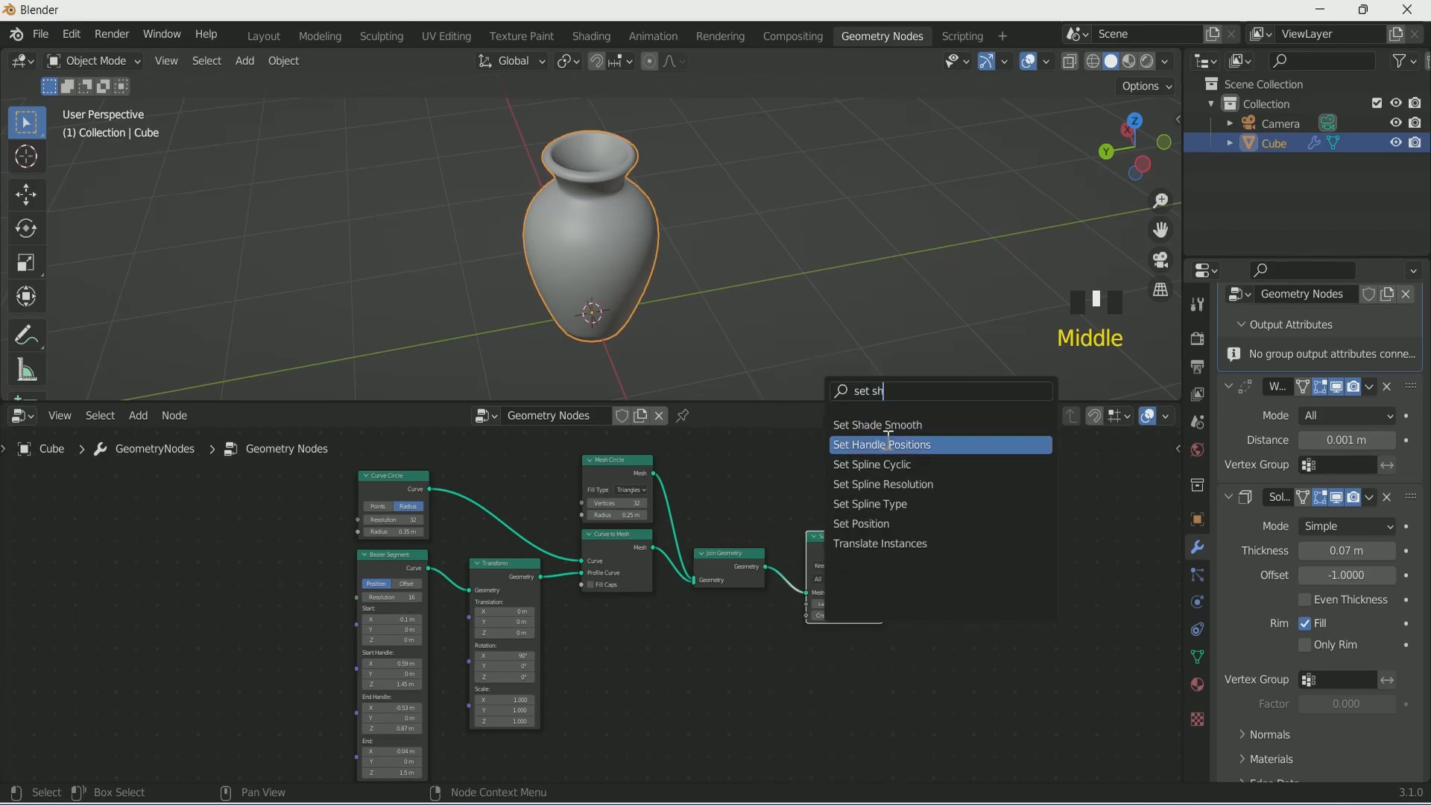
{"action": "left_click", "coordinate": [889, 425]}
{"action": "left_click", "coordinate": [952, 586]}
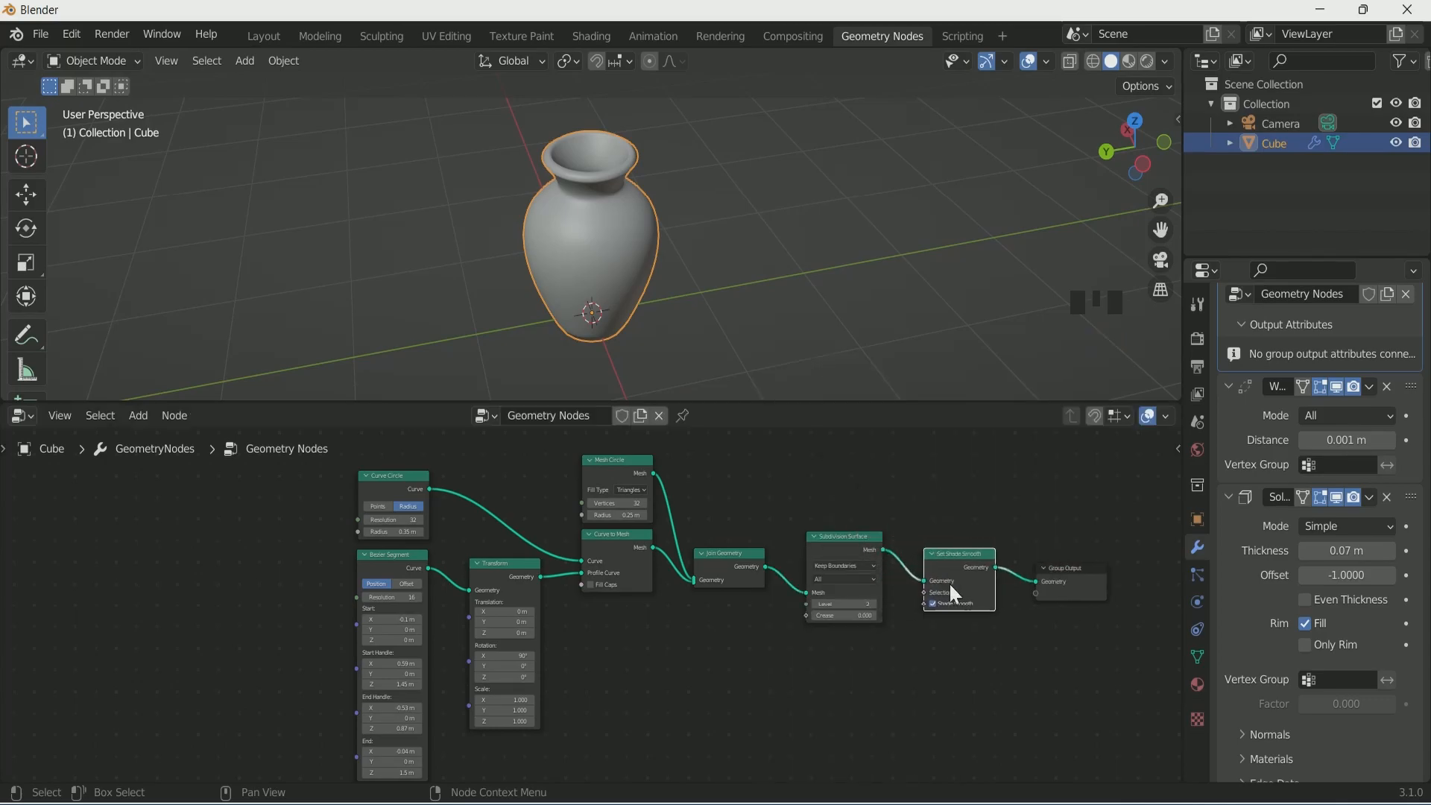
{"action": "scroll", "coordinate": [959, 643], "scroll_direction": "up", "scroll_amount": 1}
{"action": "middle_click_drag", "start_coordinate": [656, 336], "coordinate": [677, 242]}
Step: Insert a Set Material node between Set Shade Smooth and Group Output
{"action": "scroll", "coordinate": [1069, 700], "scroll_direction": "down", "scroll_amount": 2}
{"action": "key", "text": "shift+a"}
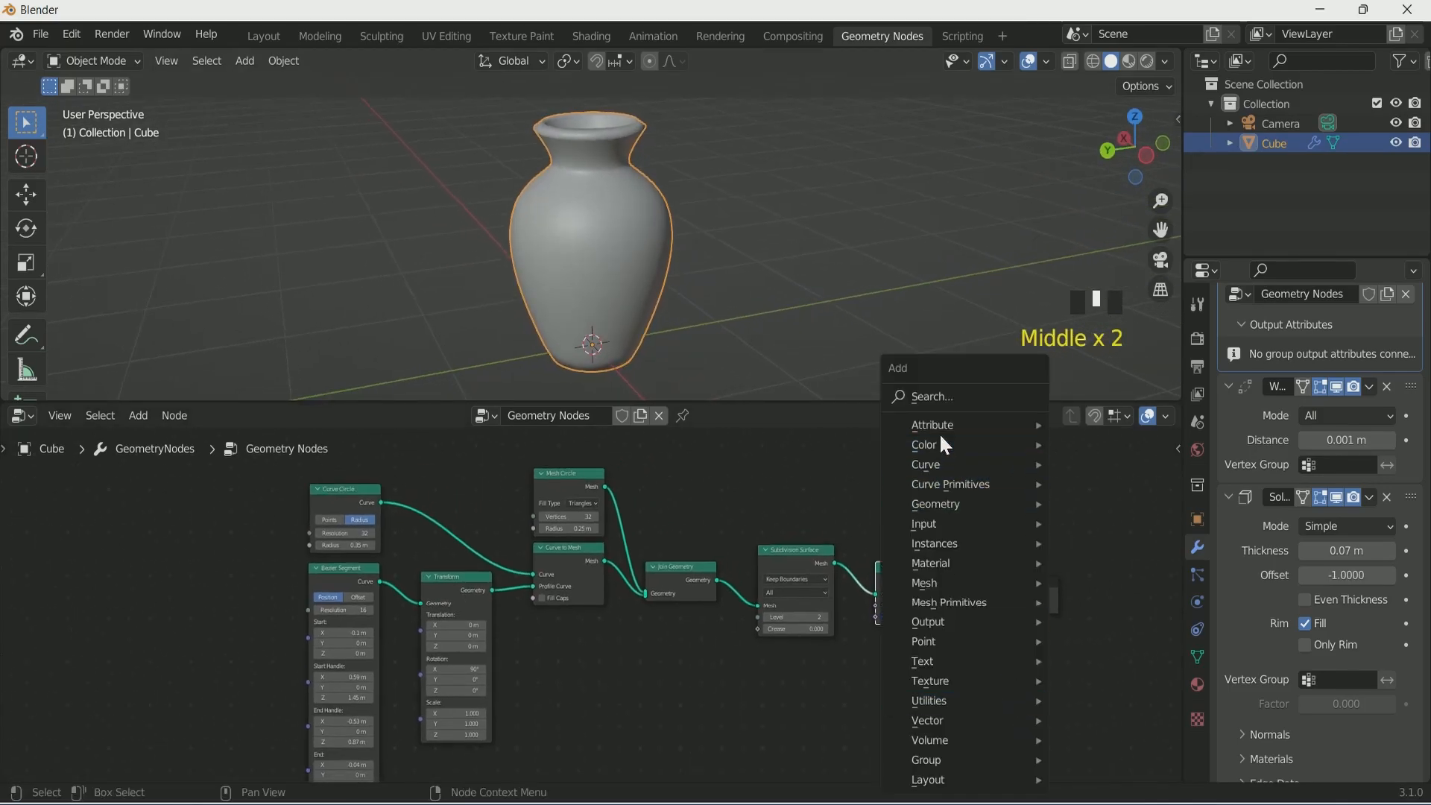
{"action": "left_click", "coordinate": [961, 395]}
{"action": "type", "text": "mate"}
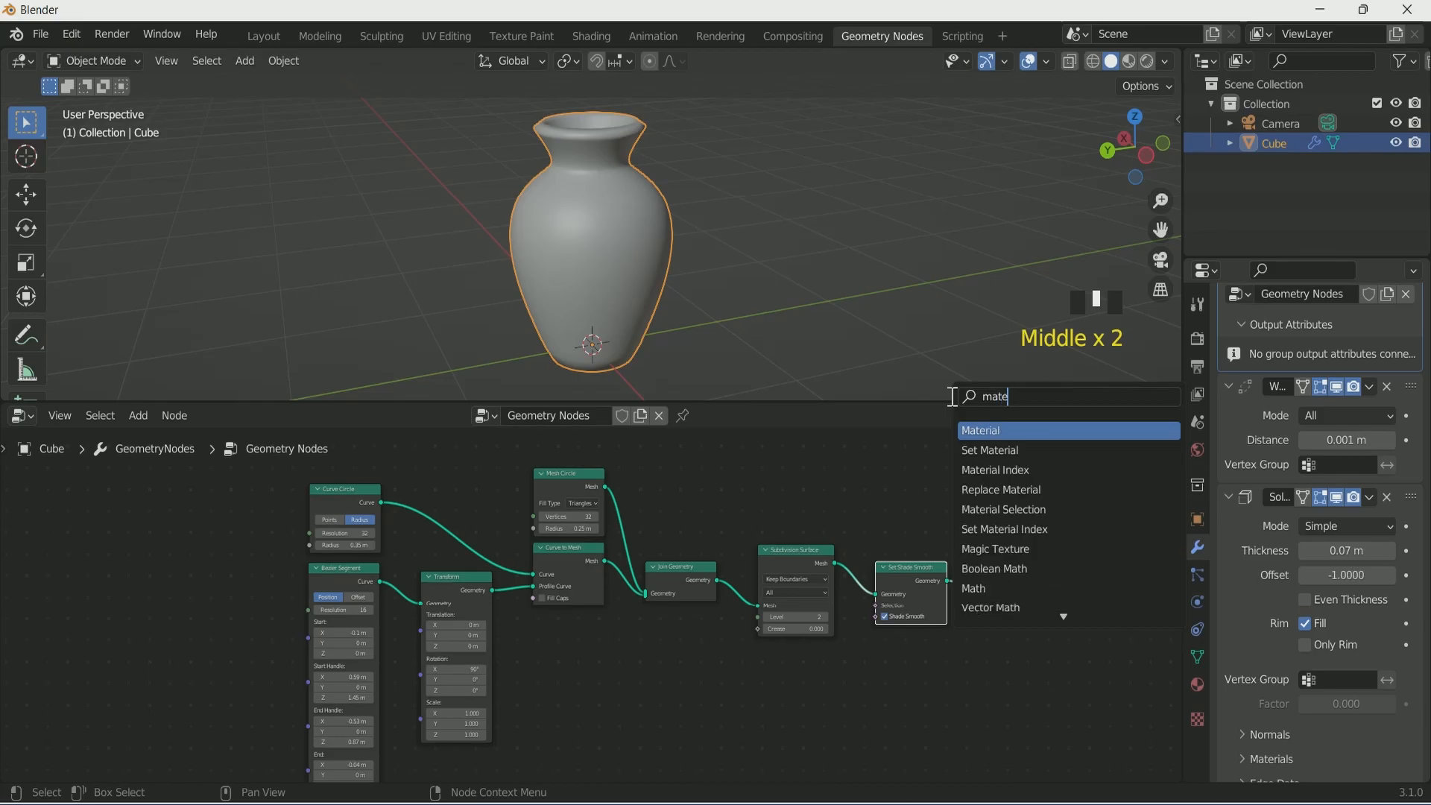
{"action": "left_click", "coordinate": [1055, 451]}
{"action": "left_click", "coordinate": [1043, 625]}
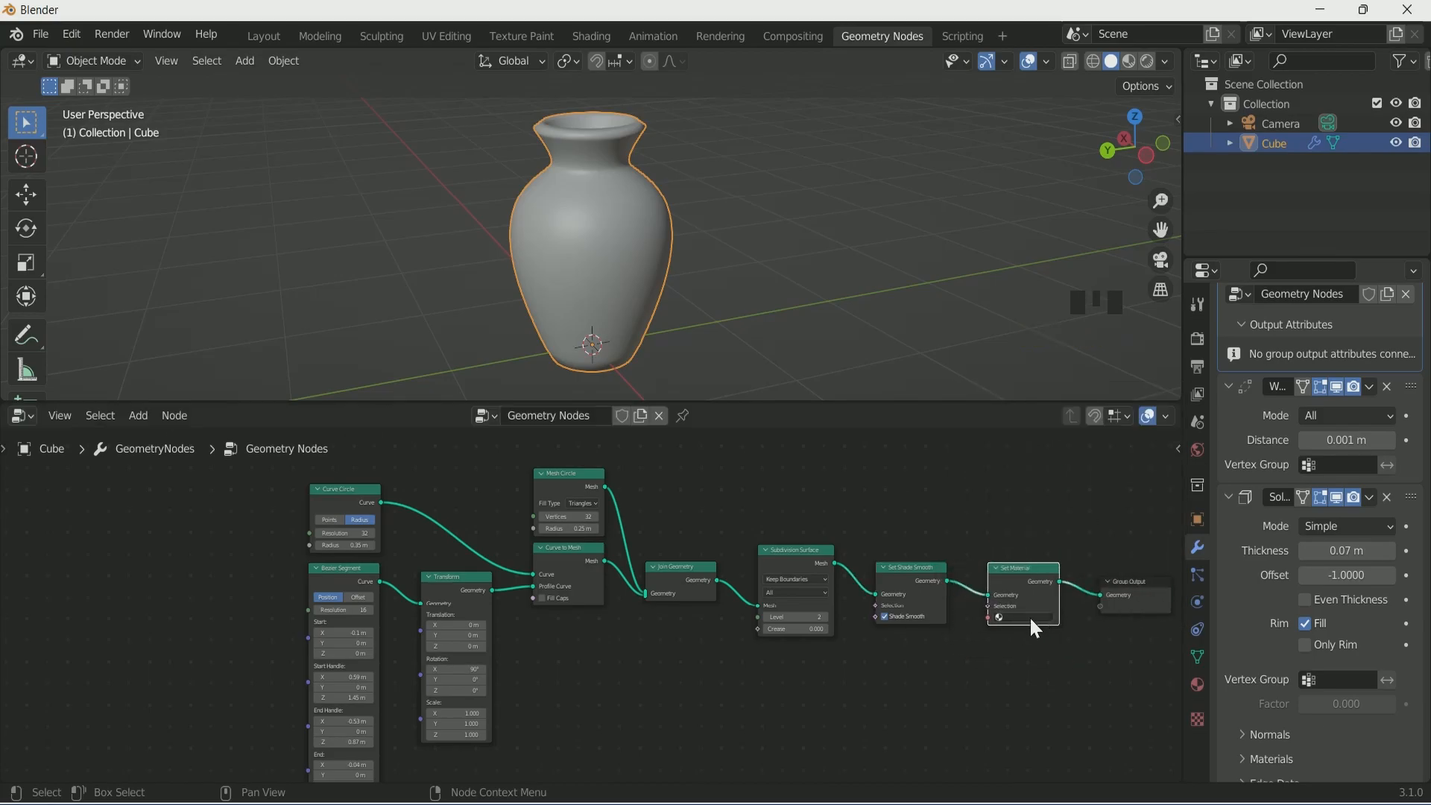
Step: Rename the vase object to Pot
{"action": "double_click", "coordinate": [1280, 139]}
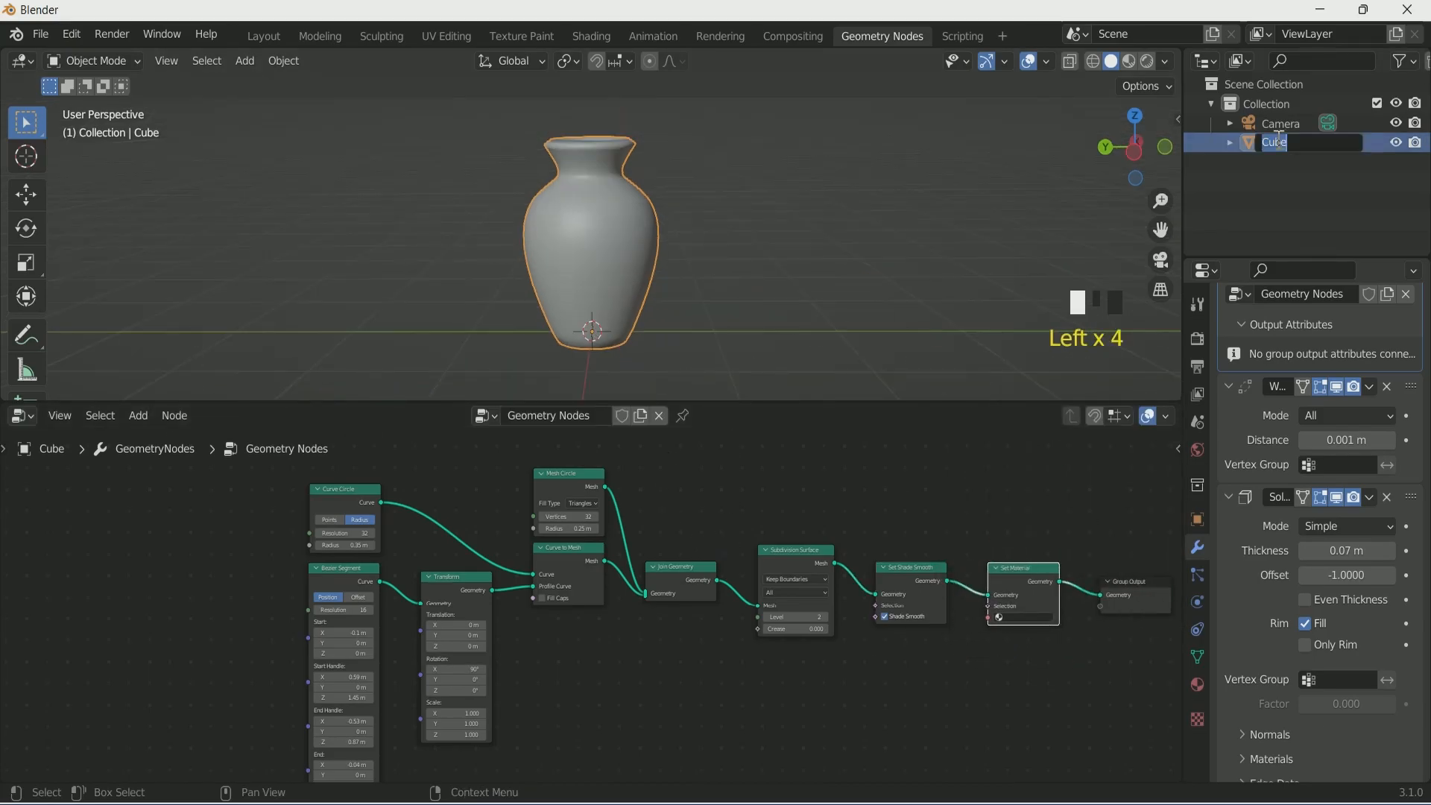
{"action": "type", "text": "Pot"}
{"action": "key", "text": "Return"}
Step: Duplicate the pot and place the copy beside the original along the negative X axis
{"action": "key", "text": "KP_1"}
{"action": "middle_click_drag", "start_coordinate": [875, 258], "coordinate": [641, 372]}
{"action": "scroll", "coordinate": [640, 293], "scroll_direction": "up", "scroll_amount": 2}
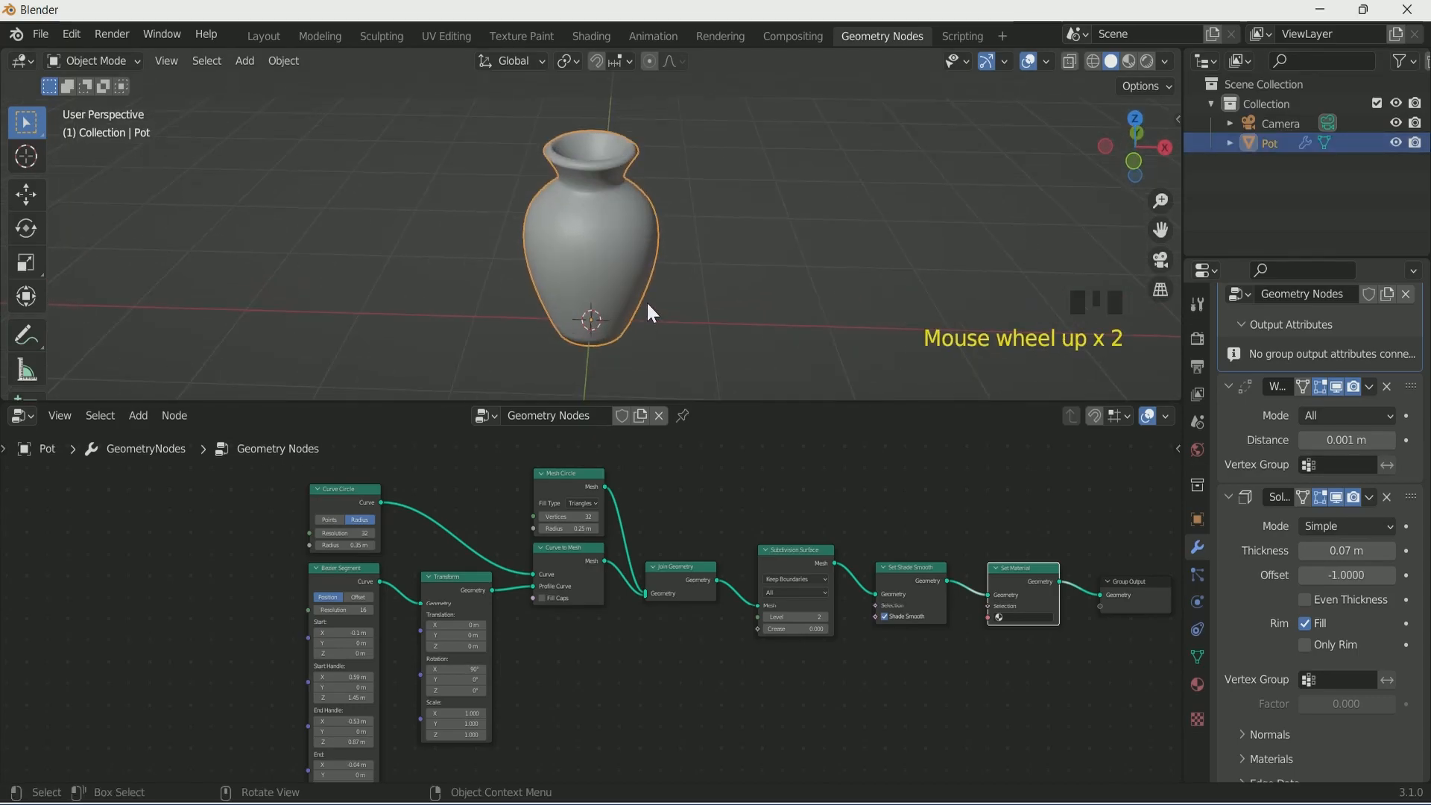
{"action": "left_click", "coordinate": [619, 270]}
{"action": "key", "text": "shift+d"}
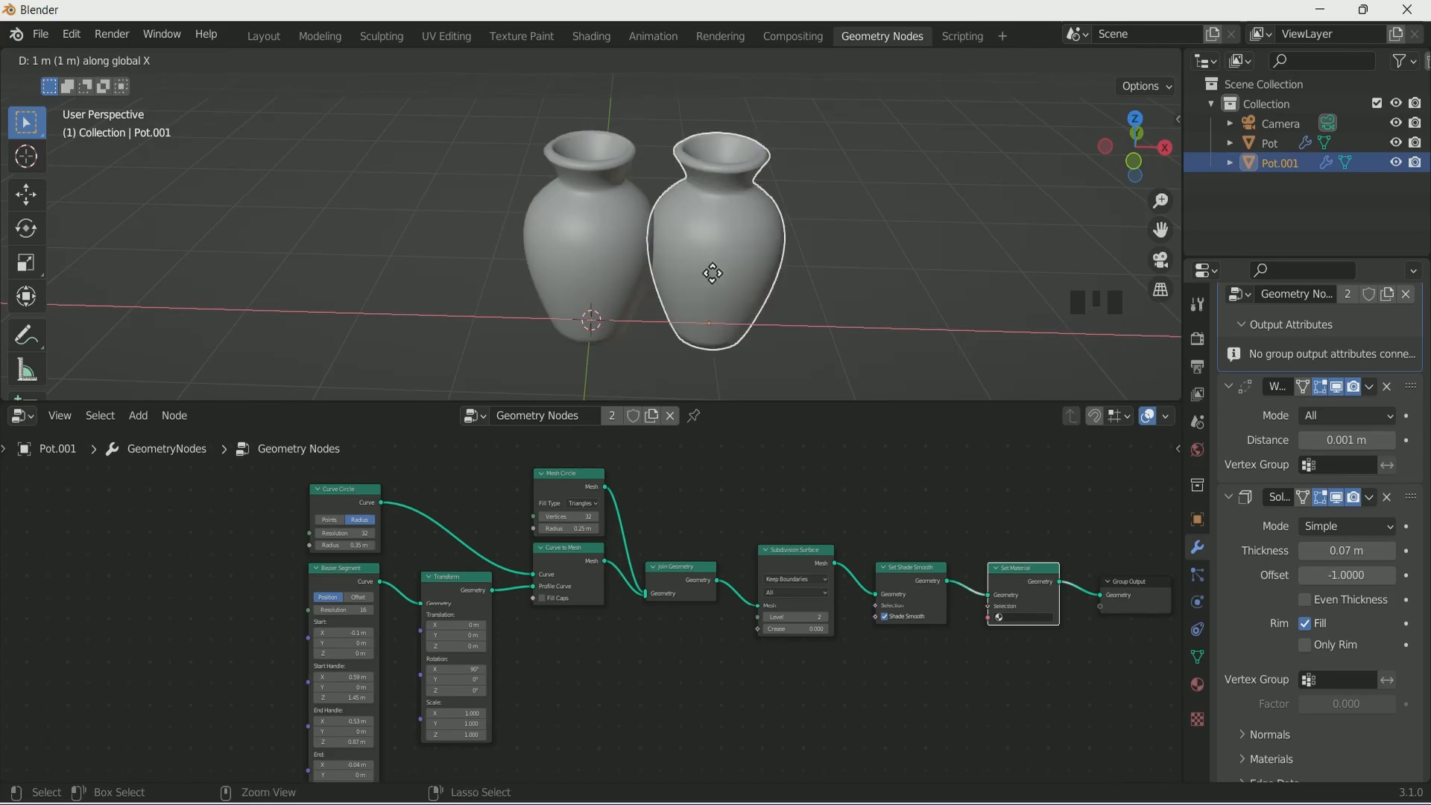
{"action": "left_click", "coordinate": [461, 264]}
{"action": "middle_click_drag", "start_coordinate": [558, 285], "coordinate": [573, 253]}
Step: Set the duplicated pot's X location to -1.25 m
{"action": "left_click", "coordinate": [1198, 519]}
{"action": "left_click_drag", "start_coordinate": [1364, 339], "coordinate": [1358, 339]}
{"action": "left_click", "coordinate": [1304, 340]}
{"action": "left_click", "coordinate": [1303, 339]}
{"action": "left_click", "coordinate": [1304, 339]}
{"action": "left_click", "coordinate": [1303, 339]}
{"action": "left_click", "coordinate": [1304, 339]}
{"action": "left_click", "coordinate": [1304, 339]}
{"action": "left_click", "coordinate": [1304, 339]}
{"action": "left_click", "coordinate": [1304, 339]}
{"action": "type", "text": "-2"}
{"action": "key", "text": "Return"}
{"action": "left_click", "coordinate": [1350, 333]}
{"action": "type", "text": "-1.5"}
{"action": "key", "text": "Return"}
{"action": "left_click_drag", "start_coordinate": [1336, 341], "coordinate": [1352, 341]}
{"action": "left_click", "coordinate": [1372, 340]}
{"action": "left_click", "coordinate": [1372, 340]}
{"action": "left_click", "coordinate": [1372, 340]}
{"action": "left_click", "coordinate": [1372, 340]}
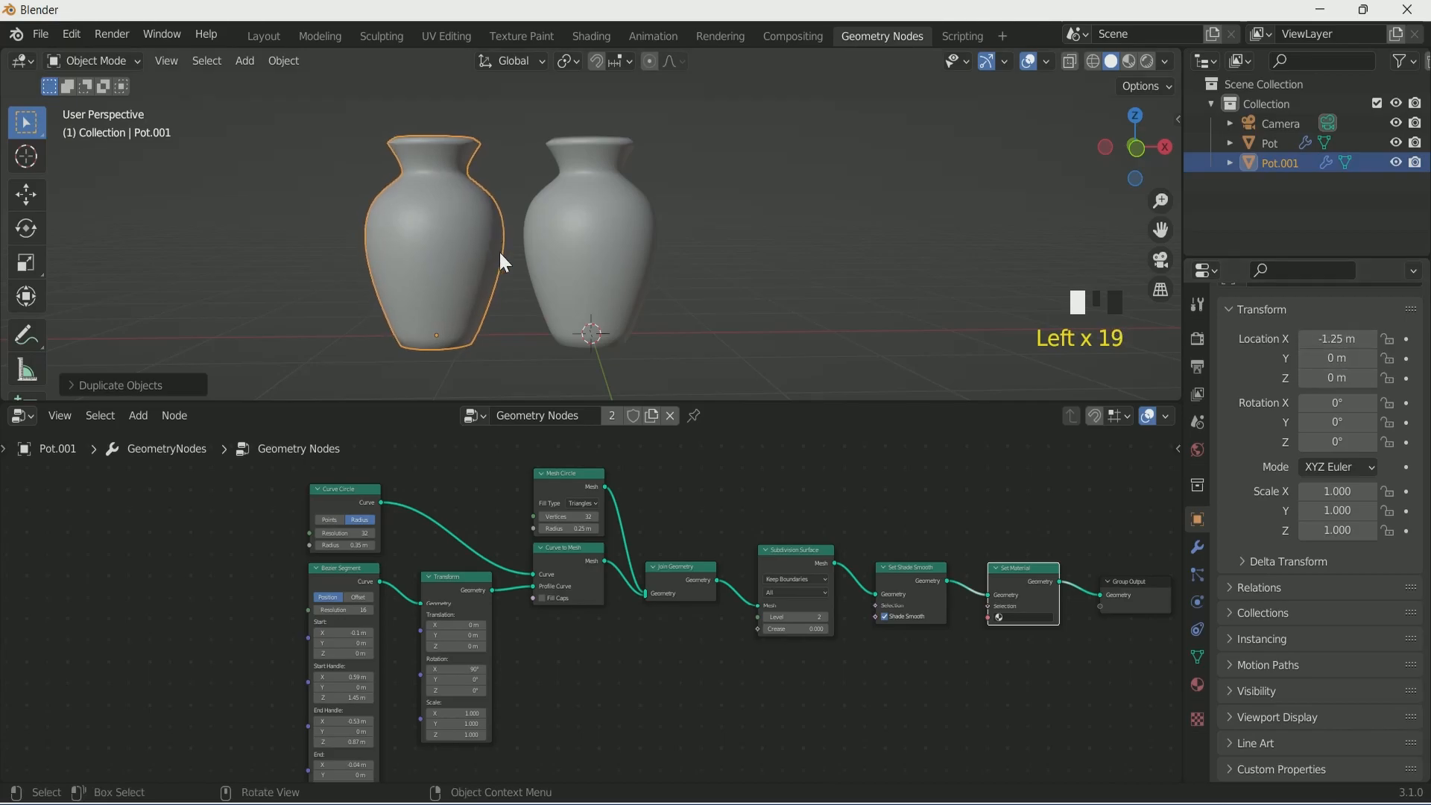
Step: Make the duplicated pot's node tree single-user and set its Bezier Segment's Start X to 0 m
{"action": "left_click", "coordinate": [611, 418]}
{"action": "left_click", "coordinate": [1197, 546]}
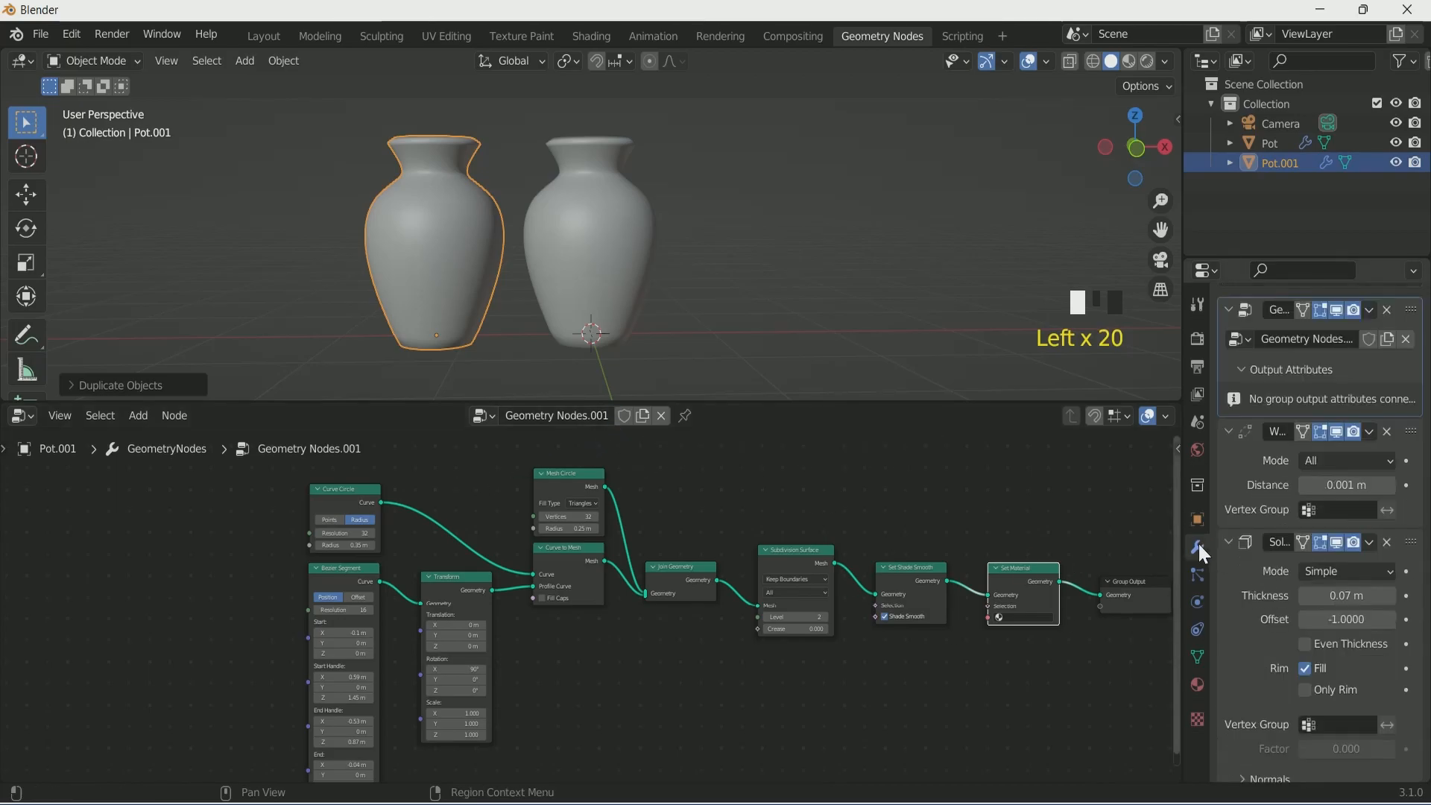
{"action": "scroll", "coordinate": [686, 681], "scroll_direction": "up", "scroll_amount": 2}
{"action": "scroll", "coordinate": [712, 629], "scroll_direction": "up", "scroll_amount": 1}
{"action": "left_click", "coordinate": [402, 550]}
{"action": "type", "text": "0"}
{"action": "key", "text": "Return"}
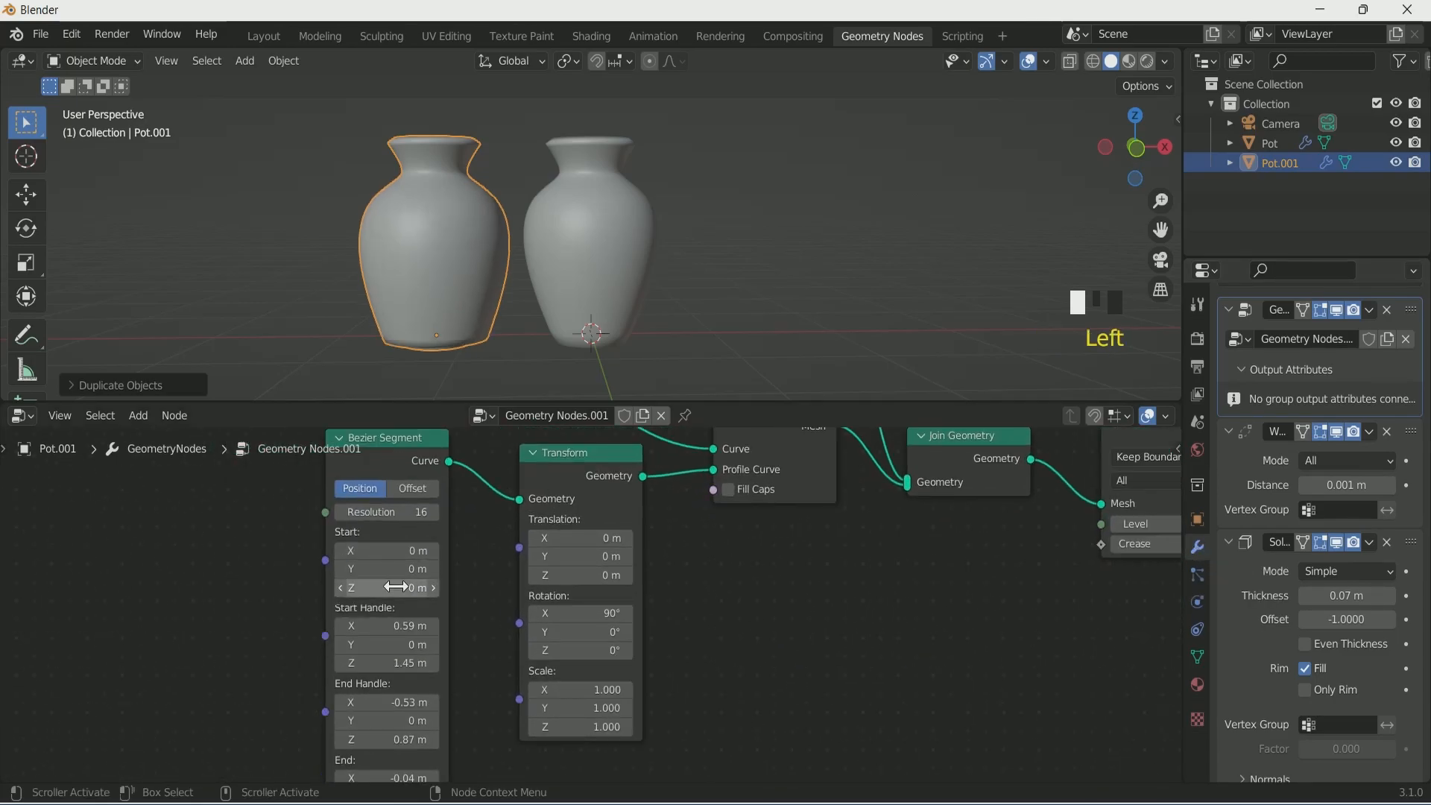
Step: Set the Start Handle X of the duplicated pot's Bezier Segment to 0.49 m
{"action": "left_click", "coordinate": [413, 628]}
{"action": "type", "text": ".49"}
{"action": "left_click", "coordinate": [413, 629]}
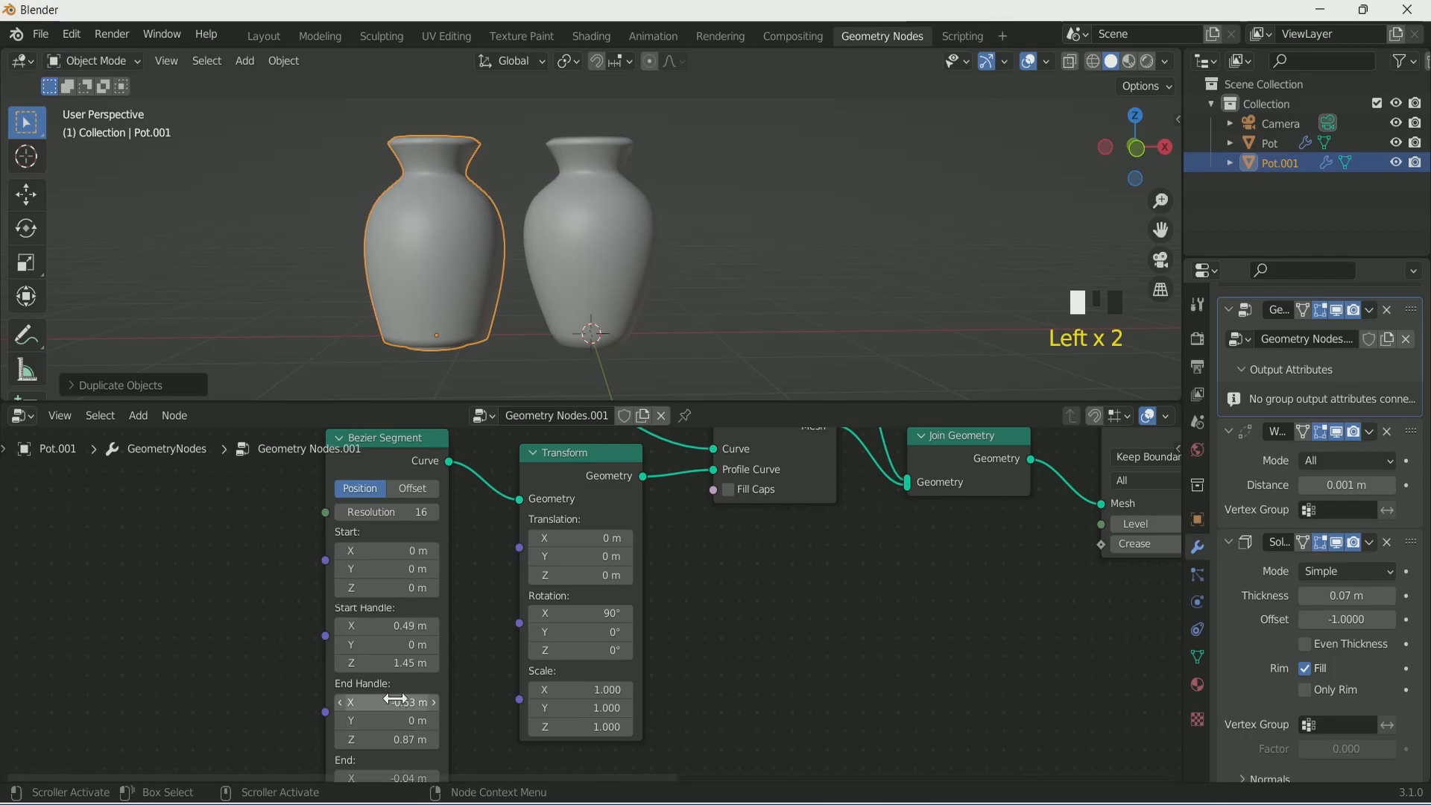
Step: Set the tall pot's Bezier Segment Start Handle Z to 0.81 m, End Handle X to -0.63 m and End Handle Z to 0.57 m
{"action": "left_click_drag", "start_coordinate": [416, 666], "coordinate": [380, 665]}
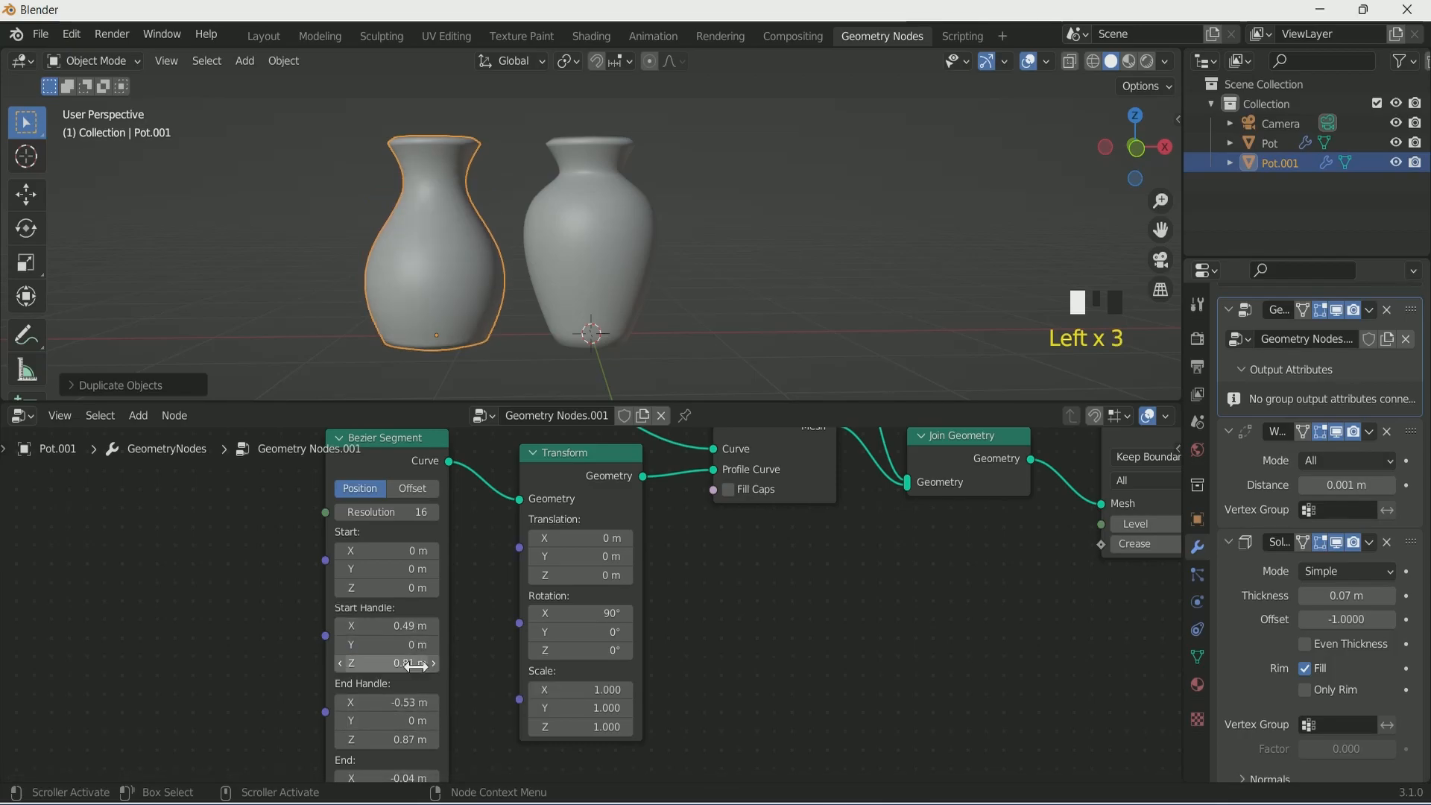
{"action": "left_click", "coordinate": [407, 702]}
{"action": "type", "text": "-.63"}
{"action": "key", "text": "Return"}
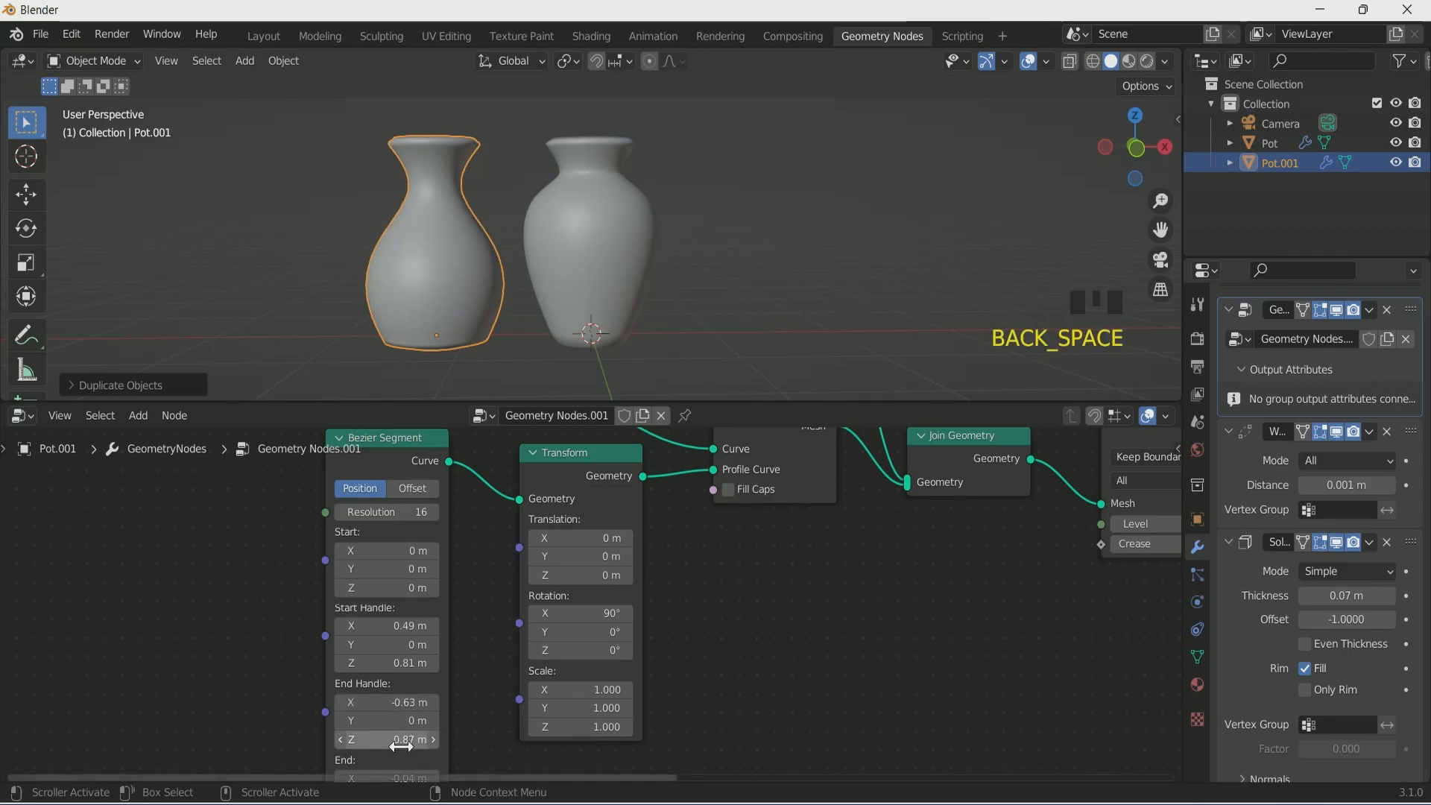
{"action": "left_click_drag", "start_coordinate": [405, 740], "coordinate": [369, 740]}
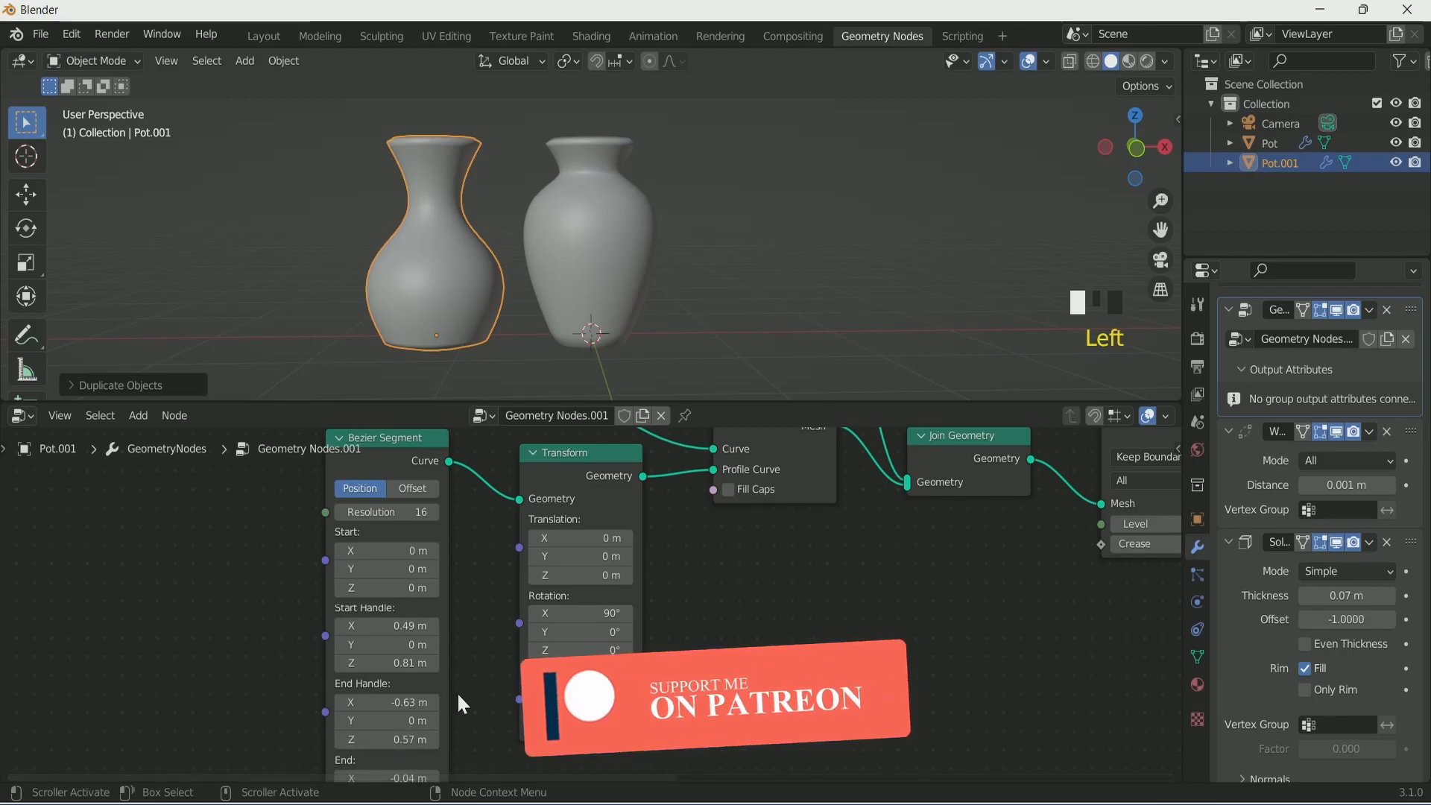
Step: Set the End point of the same Bezier Segment to X -0.14 m and Z 2 m
{"action": "middle_click_drag", "start_coordinate": [458, 693], "coordinate": [484, 566]}
{"action": "left_click", "coordinate": [427, 655]}
{"action": "type", "text": "-.14"}
{"action": "key", "text": "Return"}
{"action": "left_click", "coordinate": [414, 688]}
{"action": "type", "text": "2"}
{"action": "key", "text": "Return"}
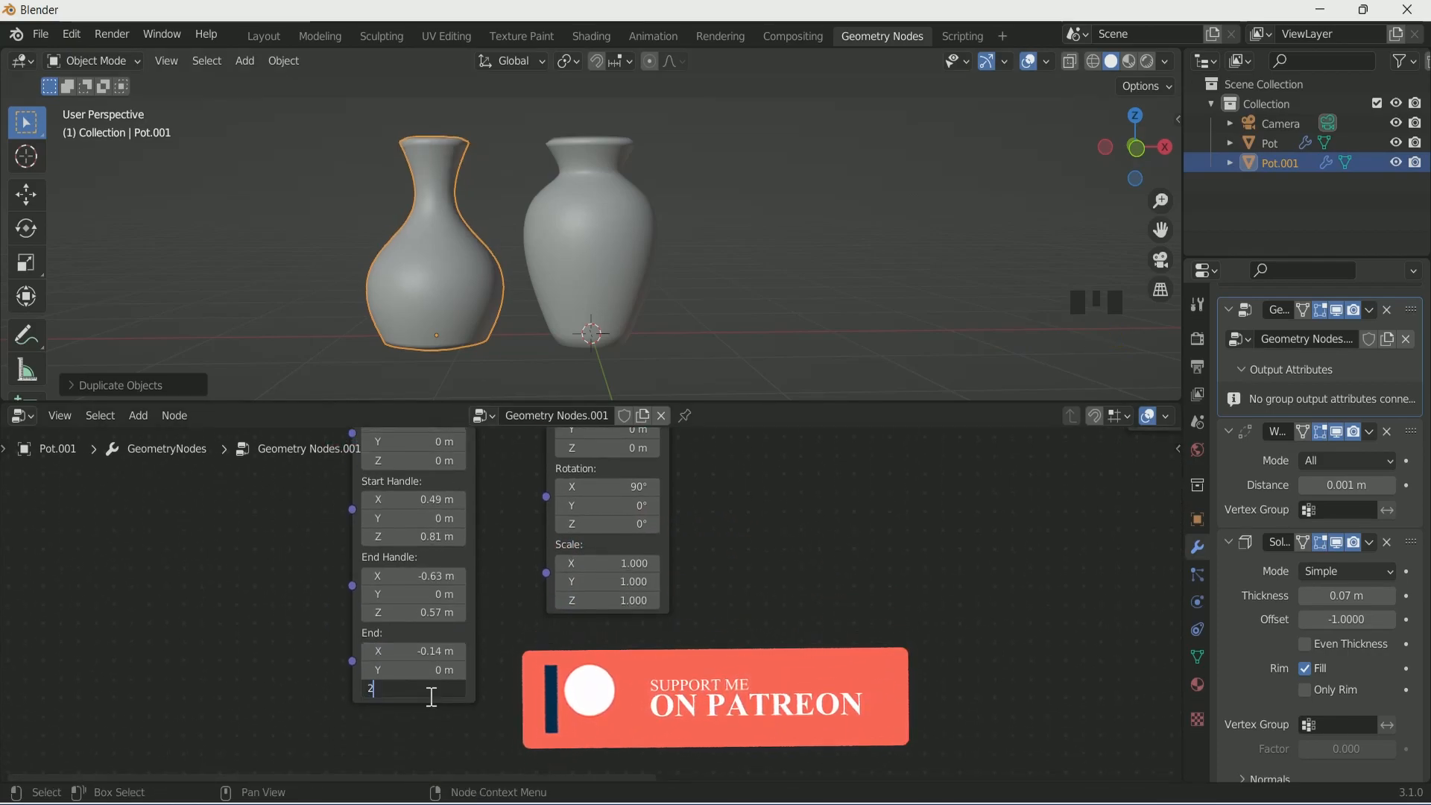
Step: Duplicate the original pot and place the copy beside it along the positive X axis
{"action": "scroll", "coordinate": [445, 231], "scroll_direction": "down", "scroll_amount": 2}
{"action": "middle_click_drag", "start_coordinate": [446, 231], "coordinate": [536, 269]}
{"action": "left_click", "coordinate": [606, 231]}
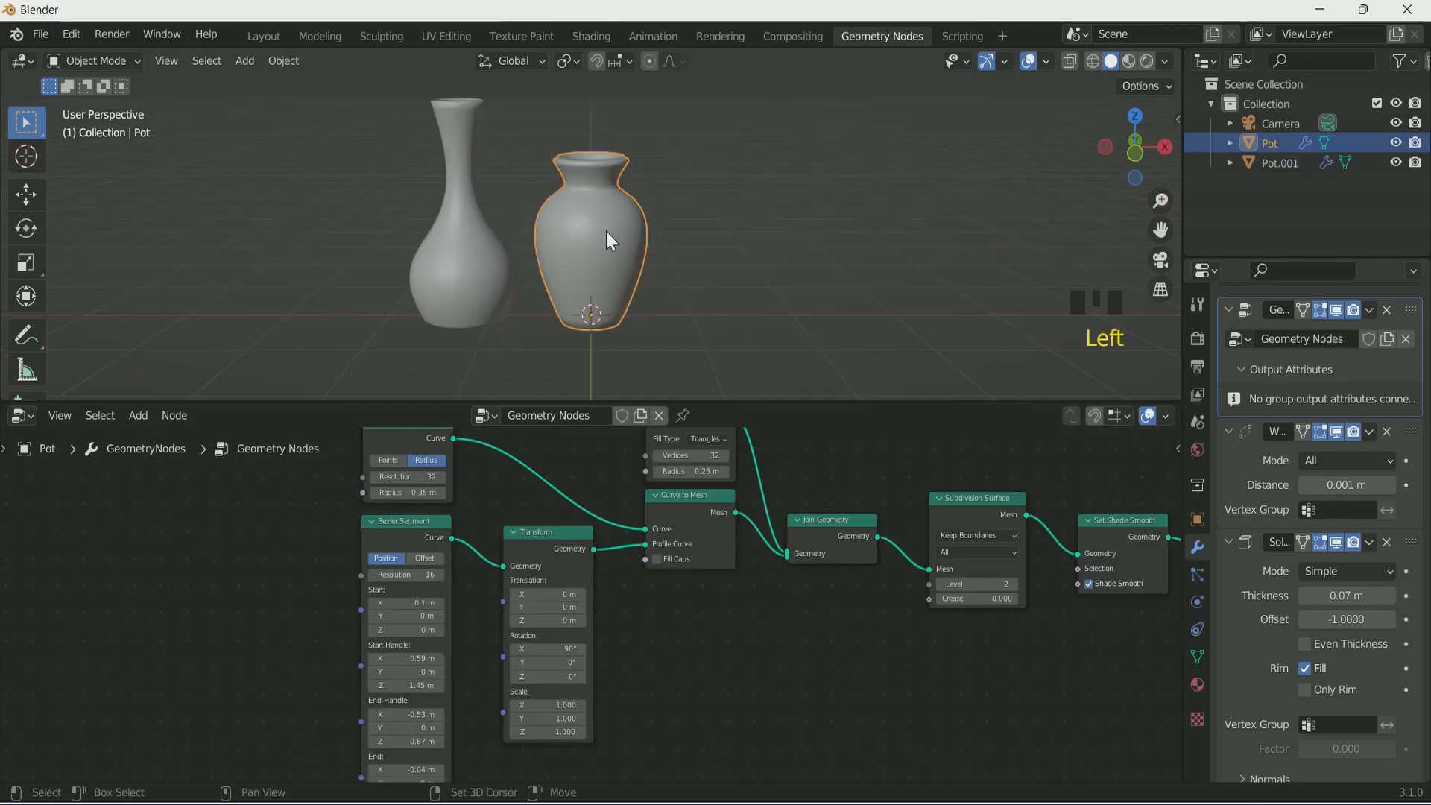
{"action": "key", "text": "shift+d"}
{"action": "key", "text": "x"}
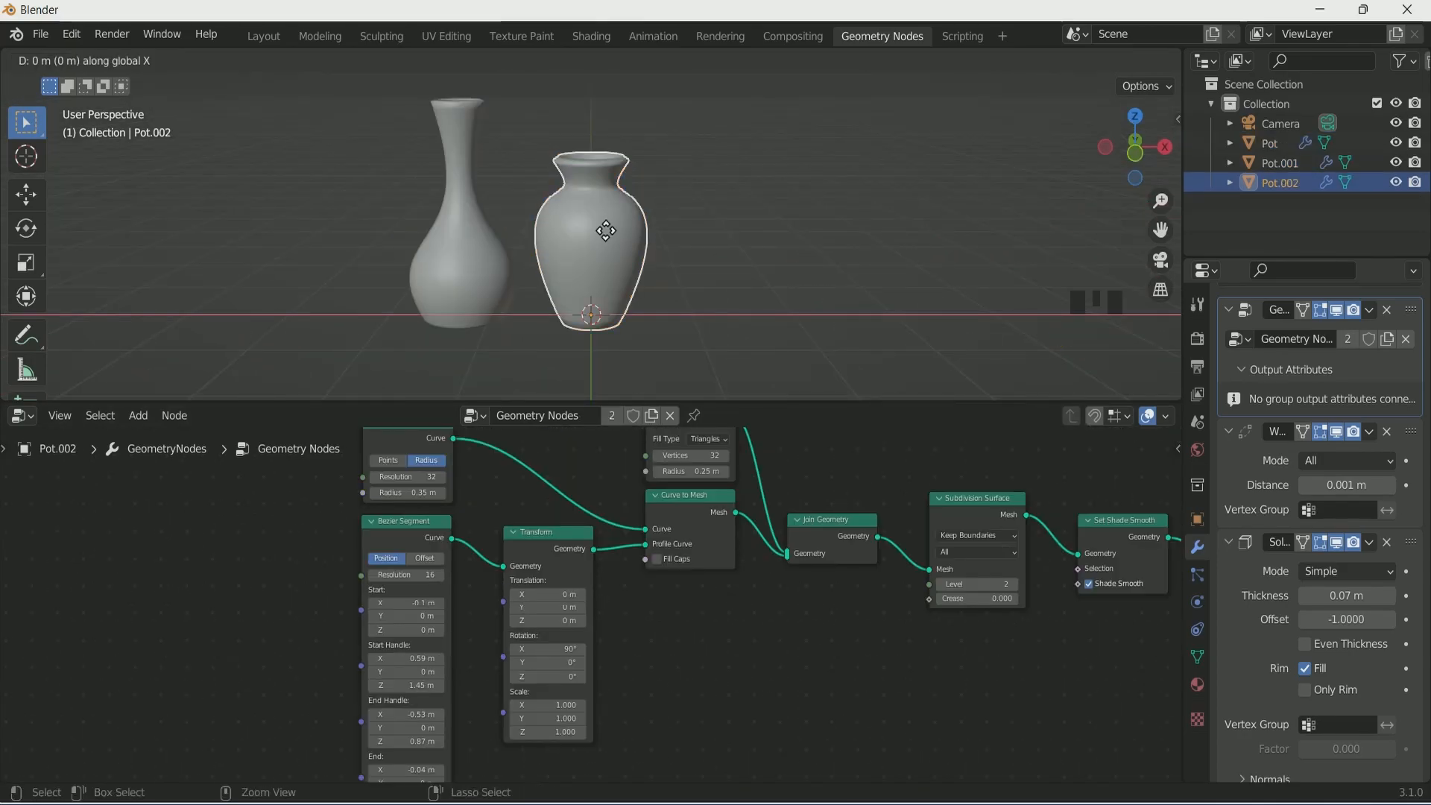
{"action": "left_click", "coordinate": [696, 231]}
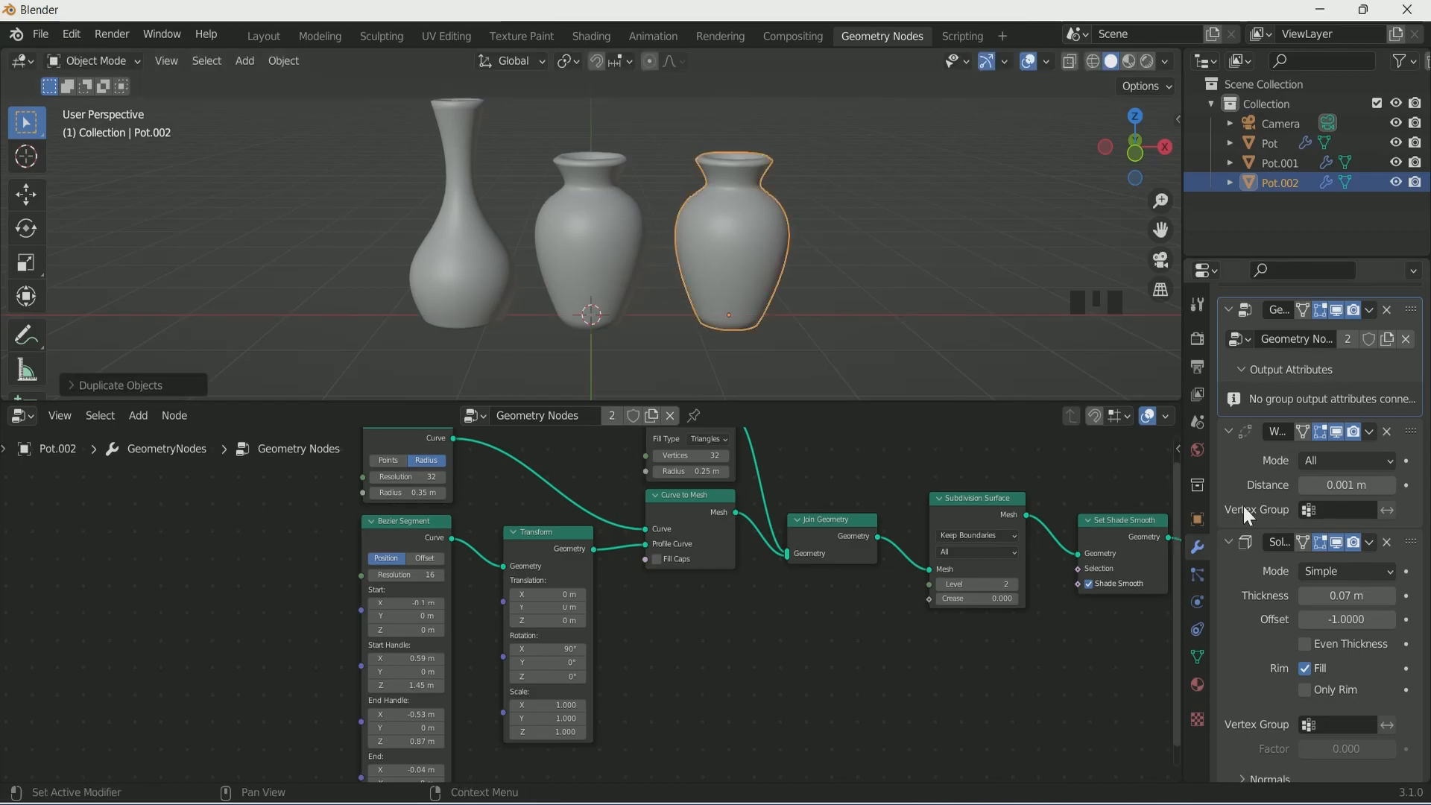
Step: Set the new copy's X location to 1.3 m
{"action": "left_click", "coordinate": [1198, 520]}
{"action": "double_click", "coordinate": [1350, 337]}
{"action": "type", "text": "1.3"}
{"action": "key", "text": "Return"}
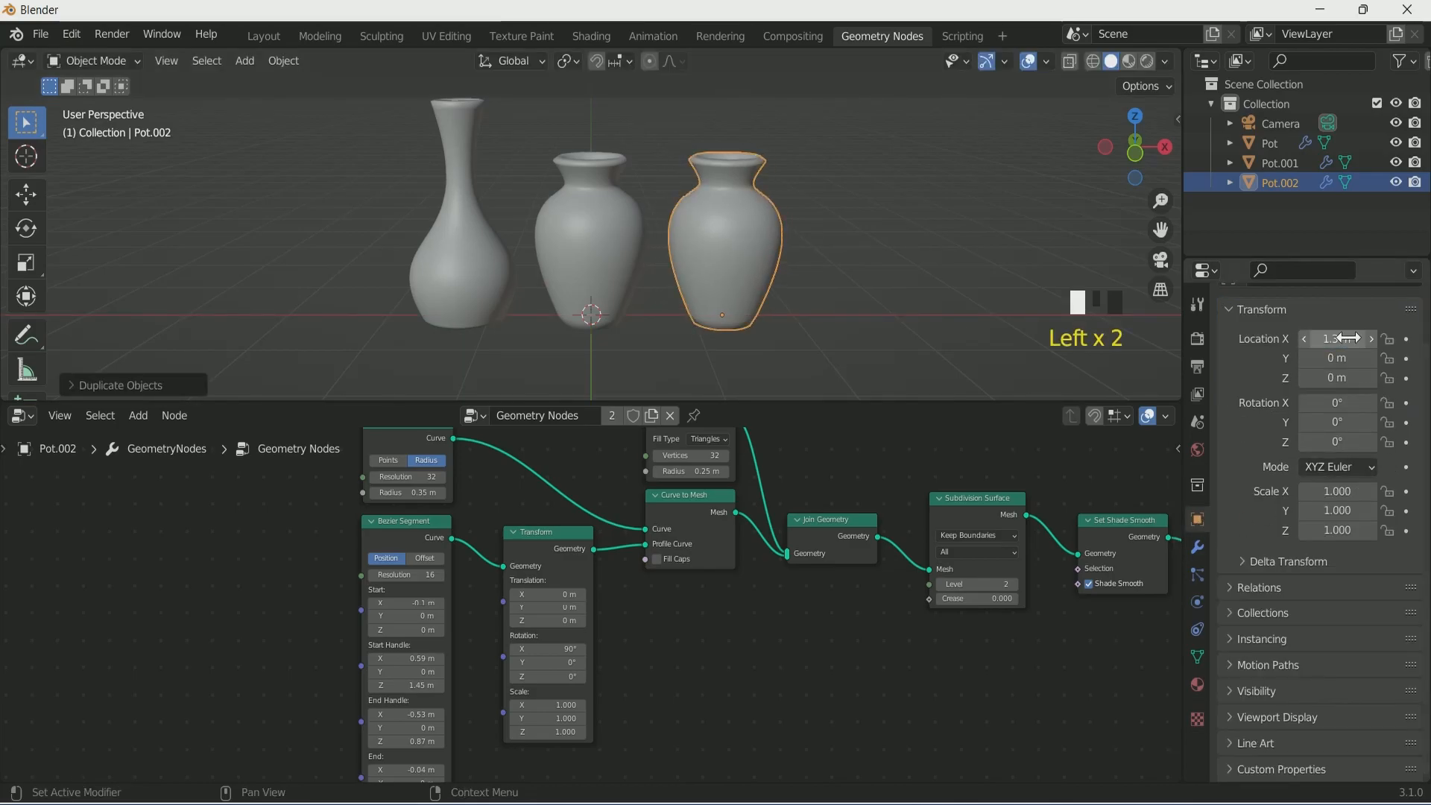
Step: Try a Start Handle X of 1.79 m on the node tree shared with the original pot and undo the change
{"action": "scroll", "coordinate": [713, 679], "scroll_direction": "down", "scroll_amount": 2}
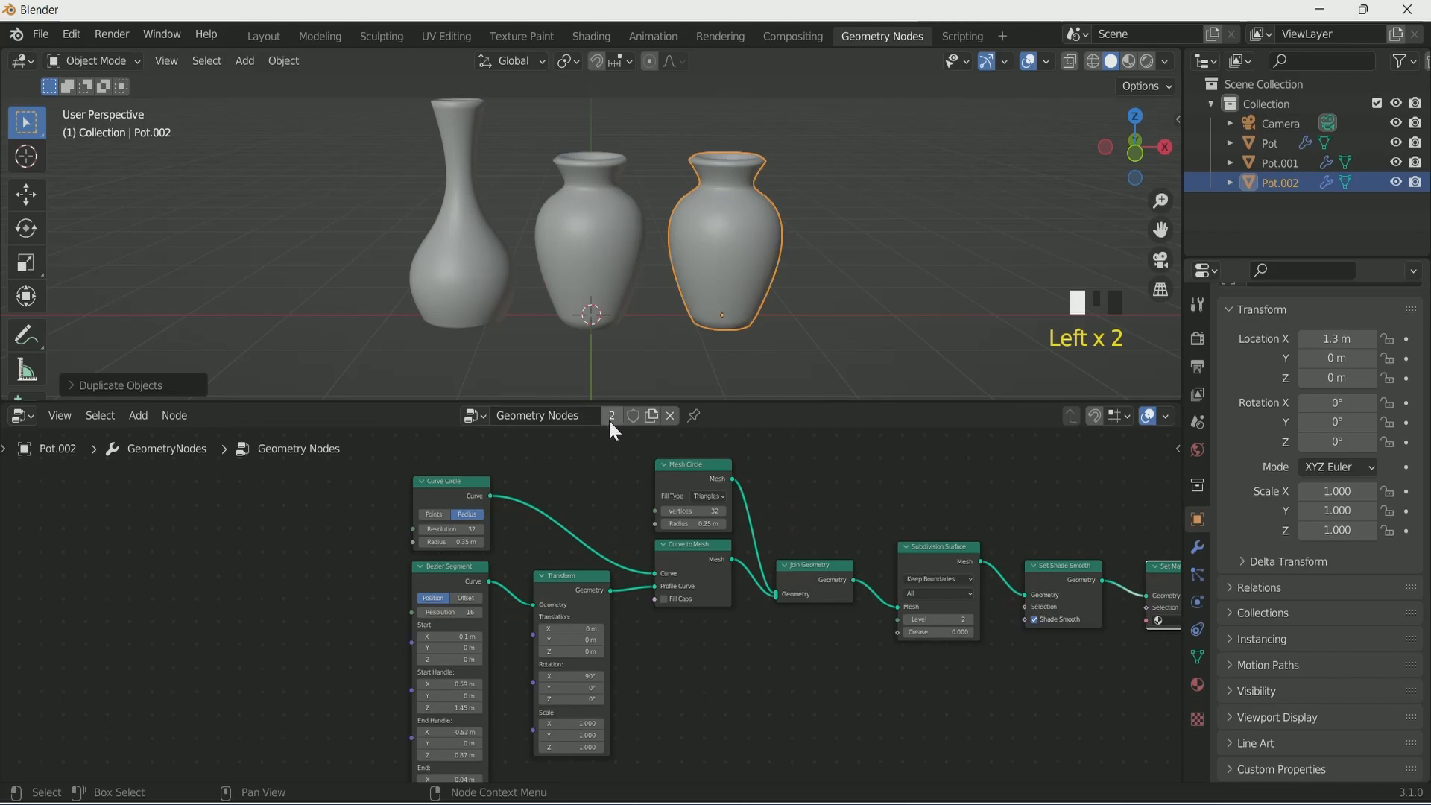
{"action": "scroll", "coordinate": [601, 651], "scroll_direction": "up", "scroll_amount": 2}
{"action": "middle_click_drag", "start_coordinate": [772, 733], "coordinate": [836, 647]}
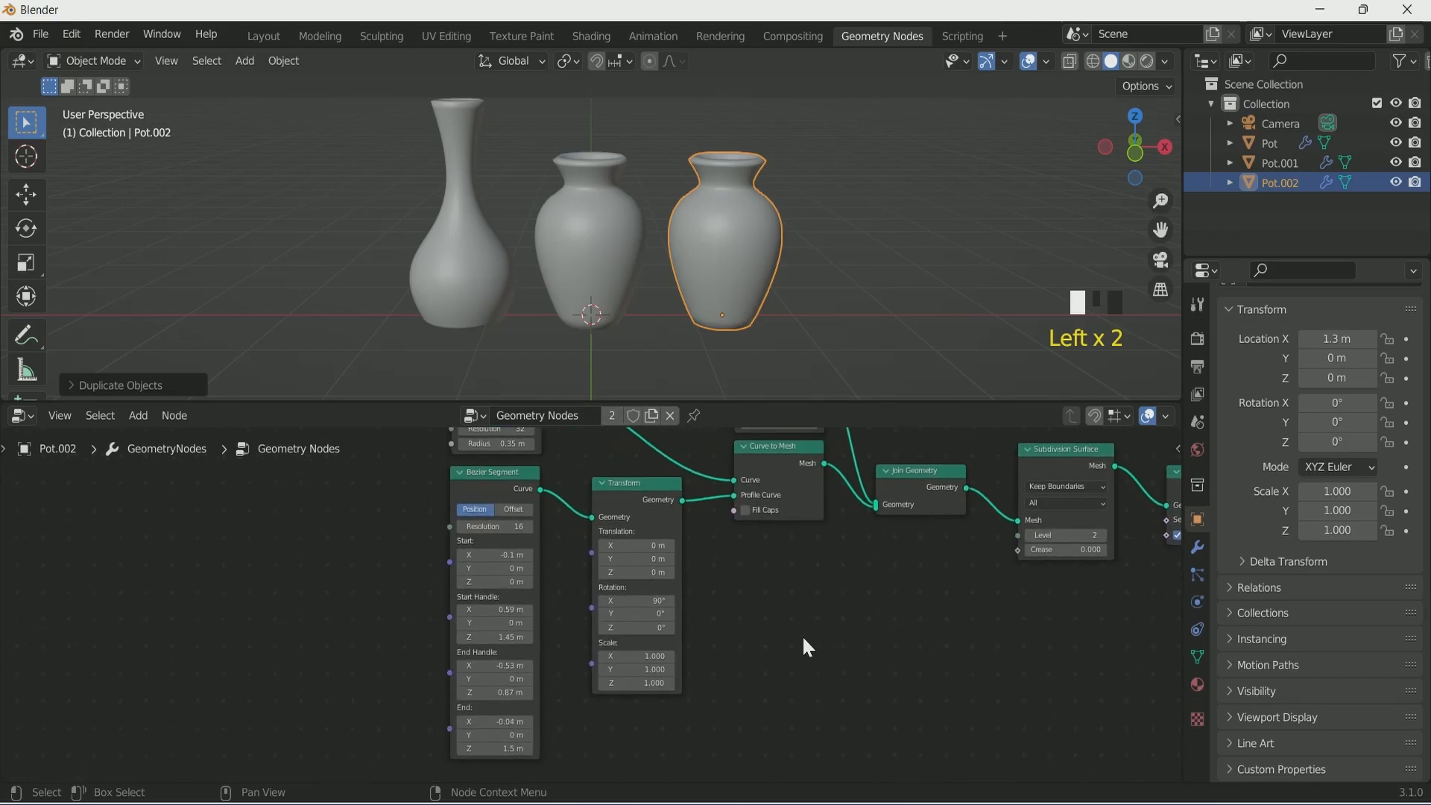
{"action": "left_click_drag", "start_coordinate": [498, 609], "coordinate": [582, 609]}
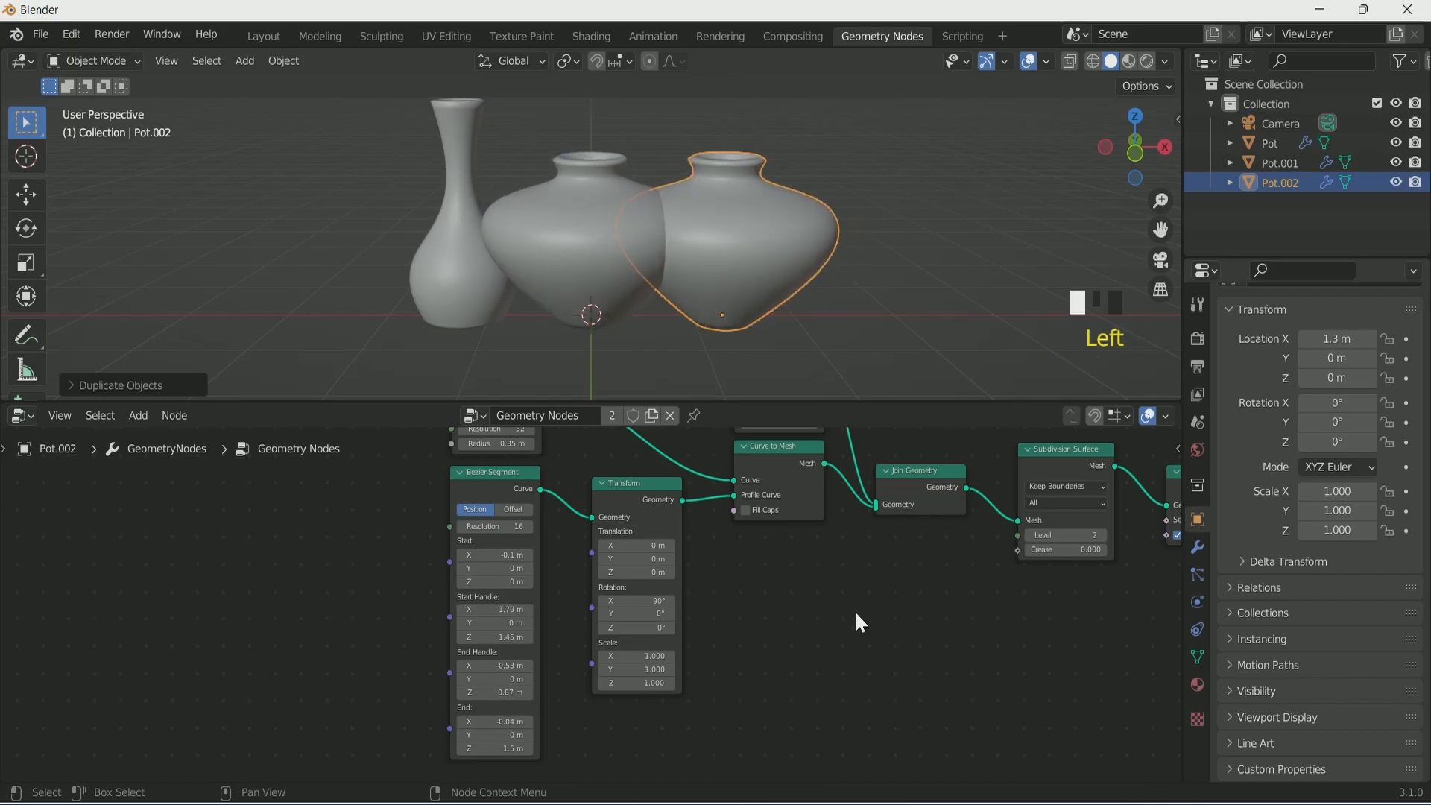
{"action": "key", "text": "ctrl+z"}
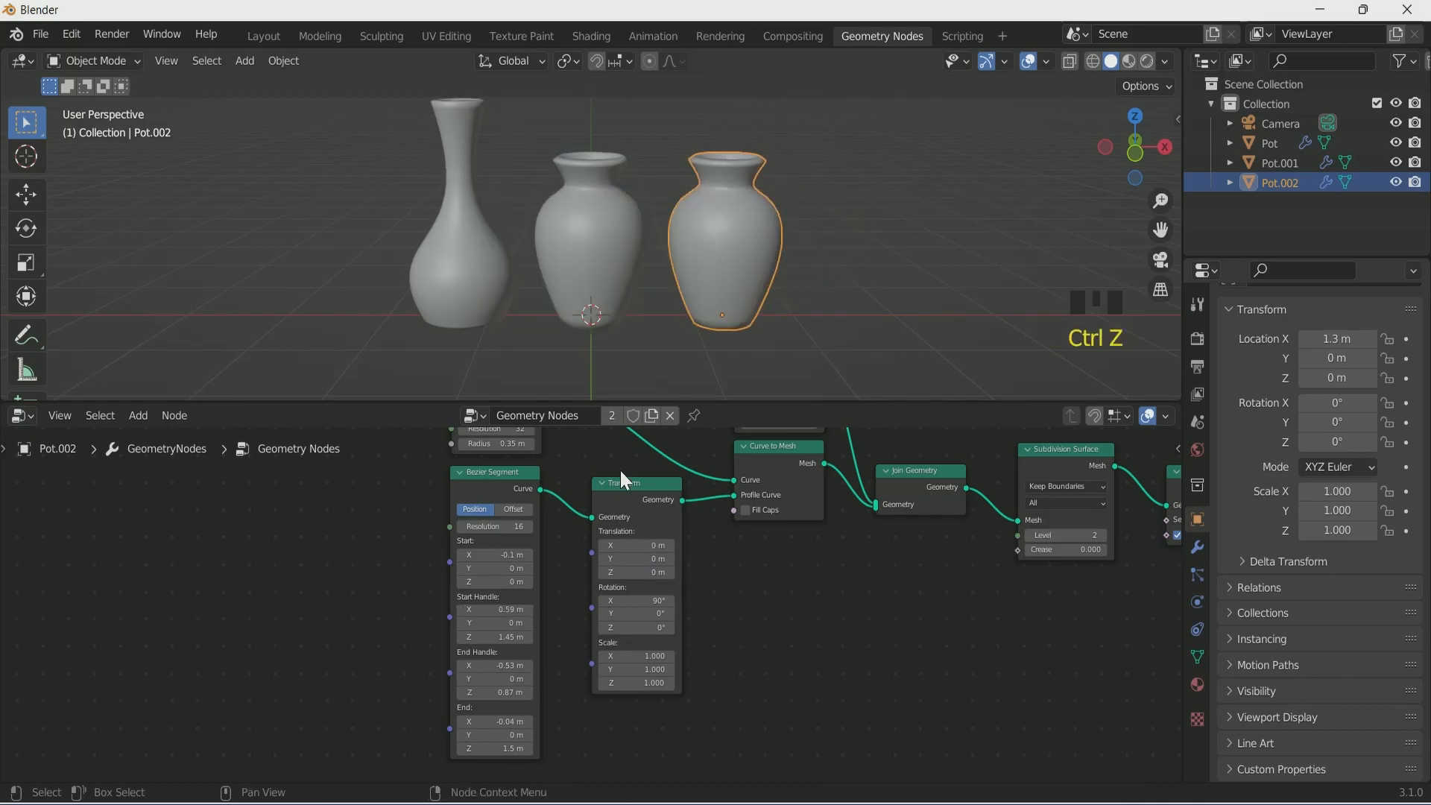
Step: Make the third pot's geometry node tree single-user
{"action": "left_click", "coordinate": [611, 418]}
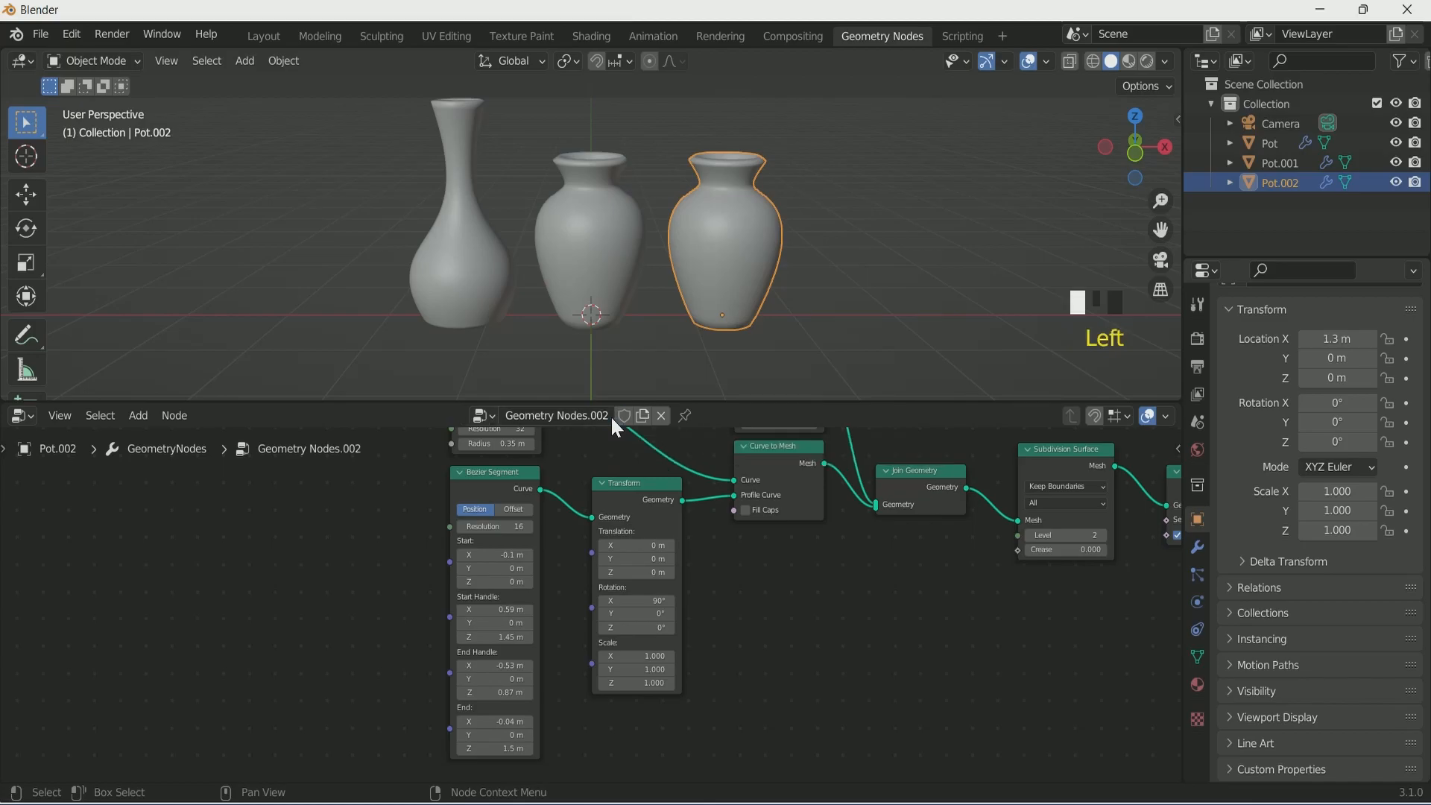
{"action": "scroll", "coordinate": [619, 357], "scroll_direction": "down", "scroll_amount": 1}
{"action": "middle_click_drag", "start_coordinate": [618, 358], "coordinate": [619, 240]}
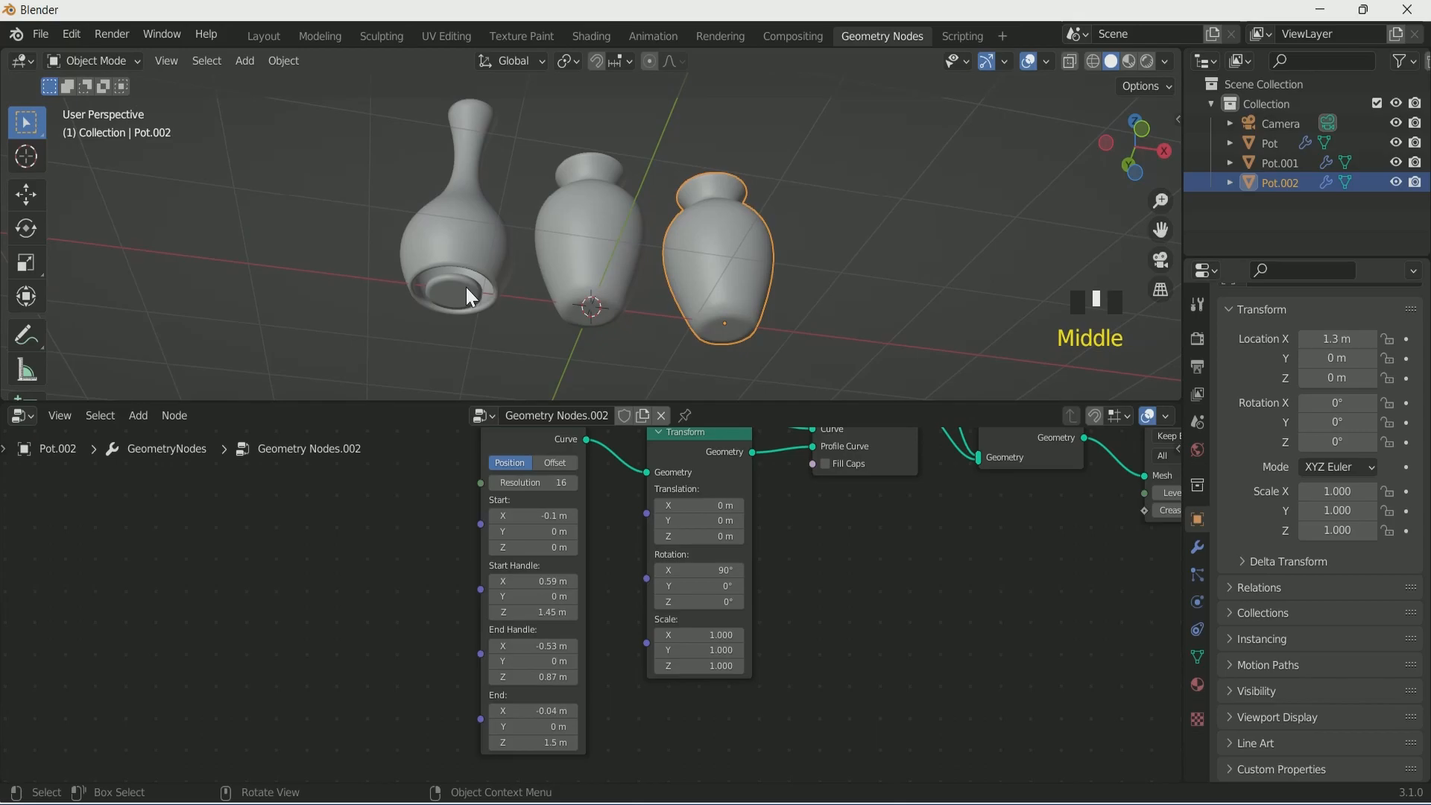
Step: Set the Mesh Circle radius of the tall pot's base to 0.35 m
{"action": "left_click", "coordinate": [464, 250]}
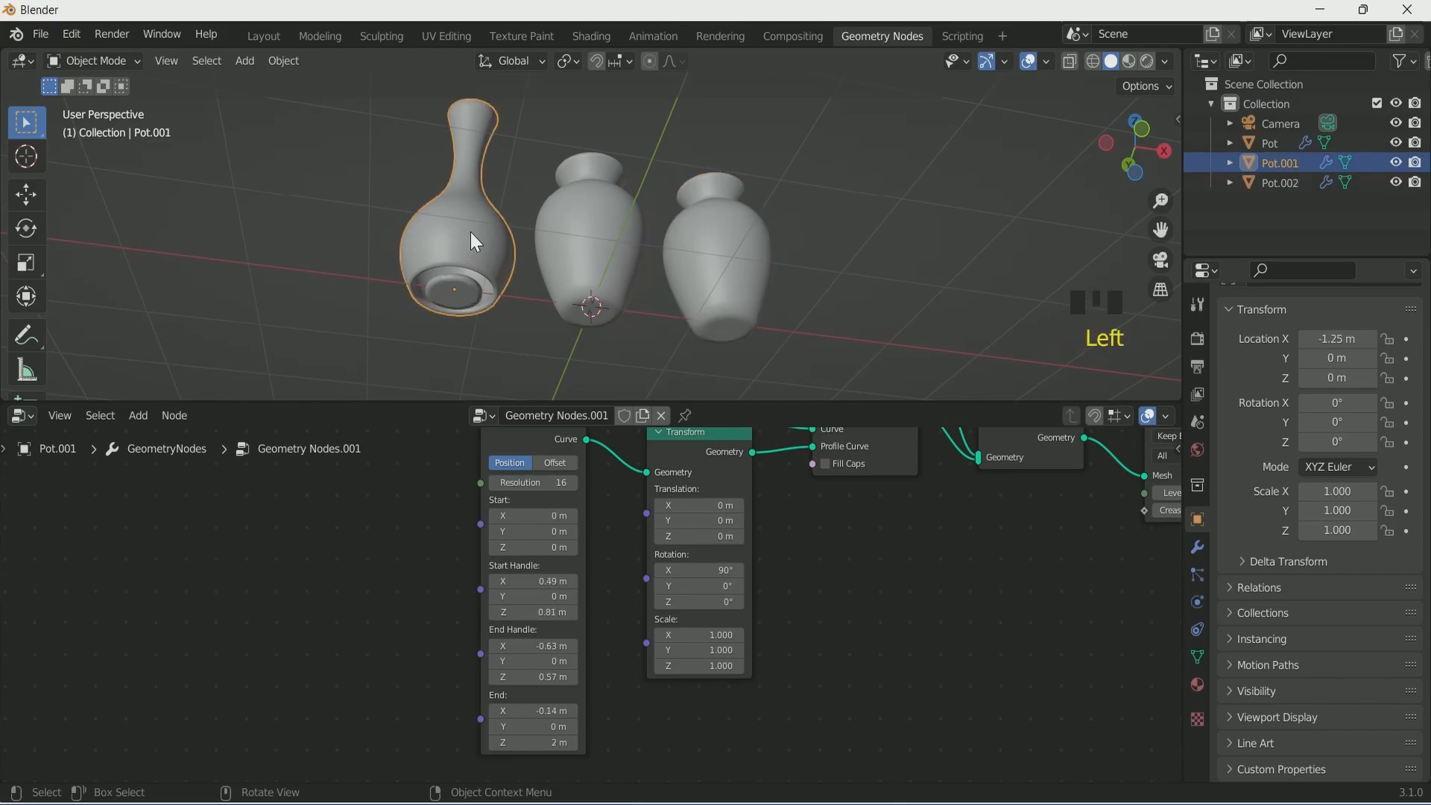
{"action": "middle_click_drag", "start_coordinate": [624, 602], "coordinate": [288, 709]}
{"action": "middle_click_drag", "start_coordinate": [592, 671], "coordinate": [616, 706]}
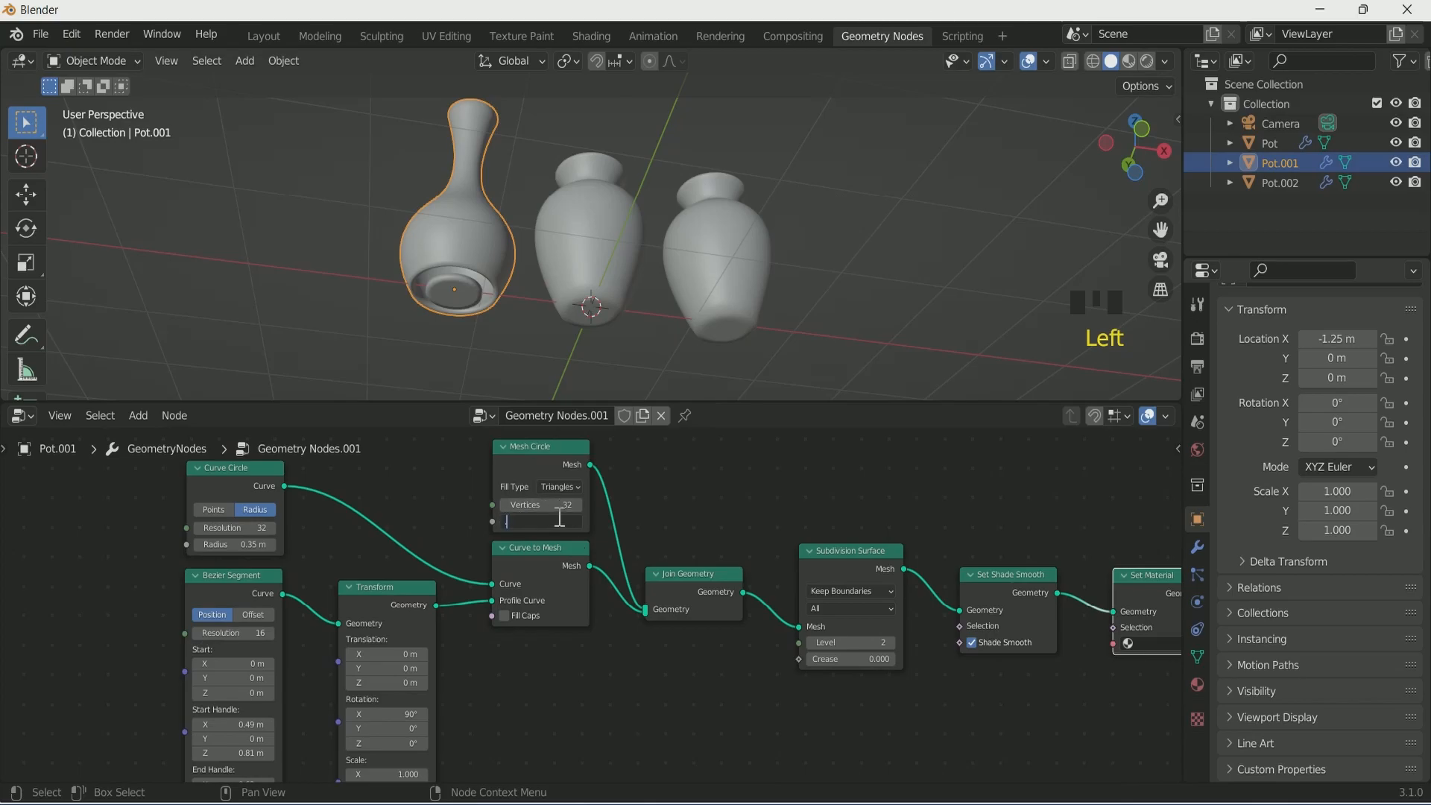
{"action": "key", "text": "Return"}
{"action": "scroll", "coordinate": [456, 291], "scroll_direction": "up", "scroll_amount": 2}
{"action": "middle_click_drag", "start_coordinate": [455, 287], "coordinate": [399, 319]}
Step: Set the third pot's Bezier Segment Start Handle to X 0.5 m and Z 0.6 m, and its End Handle Z to 0.37 m
{"action": "left_click", "coordinate": [795, 298]}
{"action": "middle_click_drag", "start_coordinate": [795, 298], "coordinate": [788, 353]}
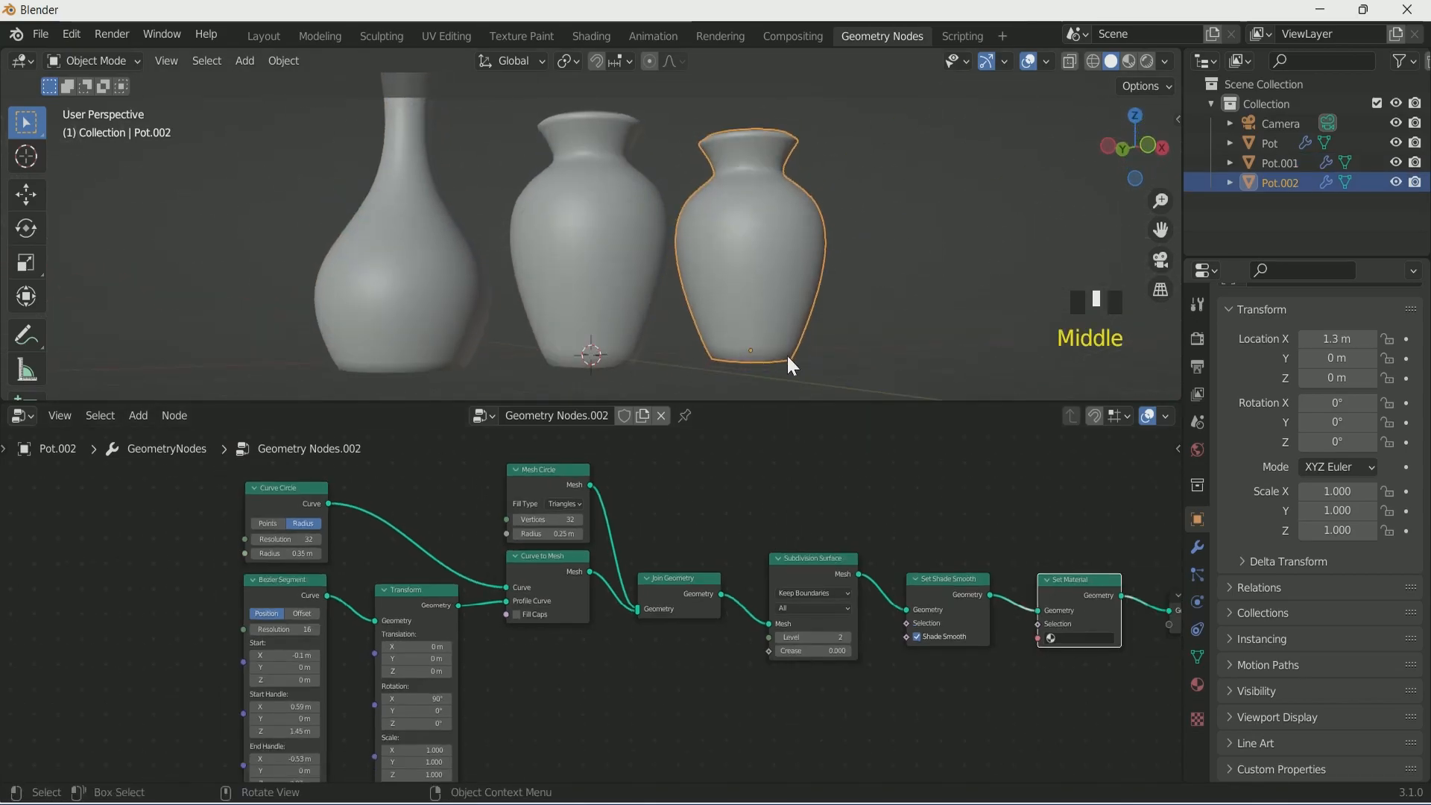
{"action": "middle_click_drag", "start_coordinate": [492, 702], "coordinate": [696, 550]}
{"action": "scroll", "coordinate": [568, 620], "scroll_direction": "up", "scroll_amount": 3}
{"action": "middle_click_drag", "start_coordinate": [568, 619], "coordinate": [577, 613]}
{"action": "left_click_drag", "start_coordinate": [495, 575], "coordinate": [455, 609]}
{"action": "left_click_drag", "start_coordinate": [495, 684], "coordinate": [477, 684]}
Step: Set the End point of the third pot's Bezier Segment to X -0.07 m and Z 0.7 m
{"action": "left_click", "coordinate": [492, 729]}
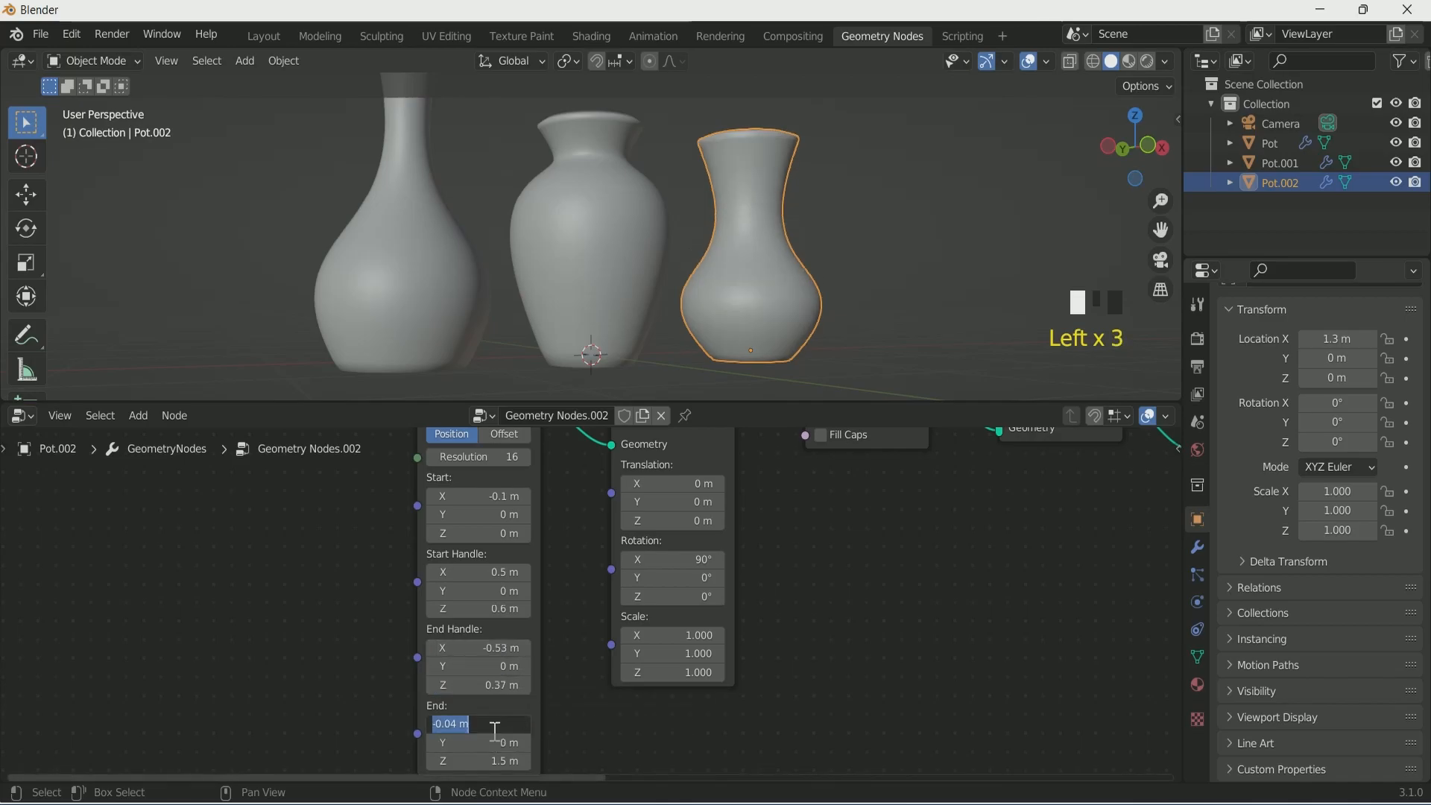
{"action": "type", "text": "-.07"}
{"action": "key", "text": "Return"}
{"action": "scroll", "coordinate": [538, 728], "scroll_direction": "down", "scroll_amount": 1}
{"action": "middle_click_drag", "start_coordinate": [547, 728], "coordinate": [505, 624]}
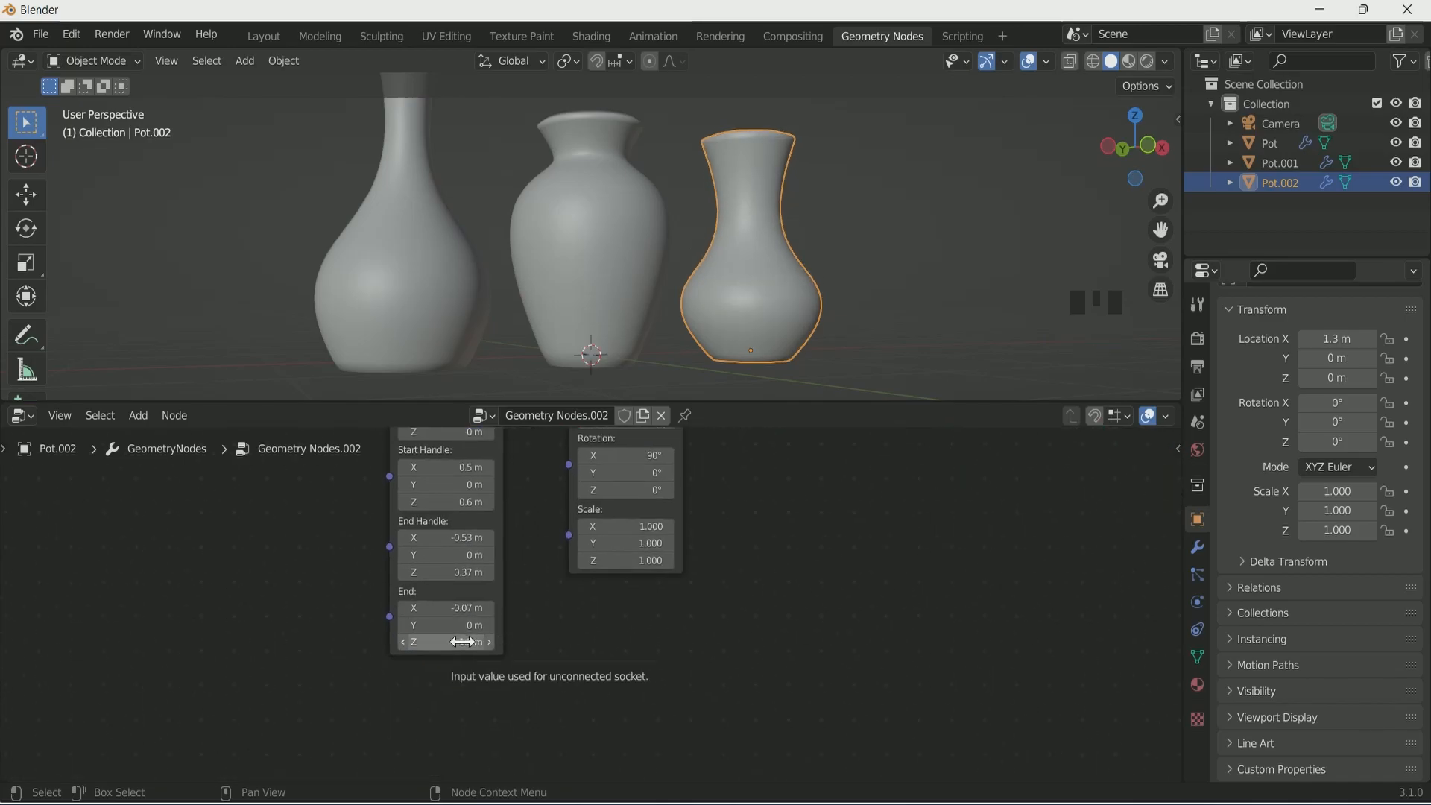
{"action": "left_click", "coordinate": [468, 642]}
{"action": "type", "text": ".7"}
{"action": "key", "text": "Return"}
Step: Reduce the Solidify modifier thickness of the small pot to 0.05 m
{"action": "scroll", "coordinate": [792, 266], "scroll_direction": "up", "scroll_amount": 2}
{"action": "middle_click_drag", "start_coordinate": [796, 280], "coordinate": [745, 324]}
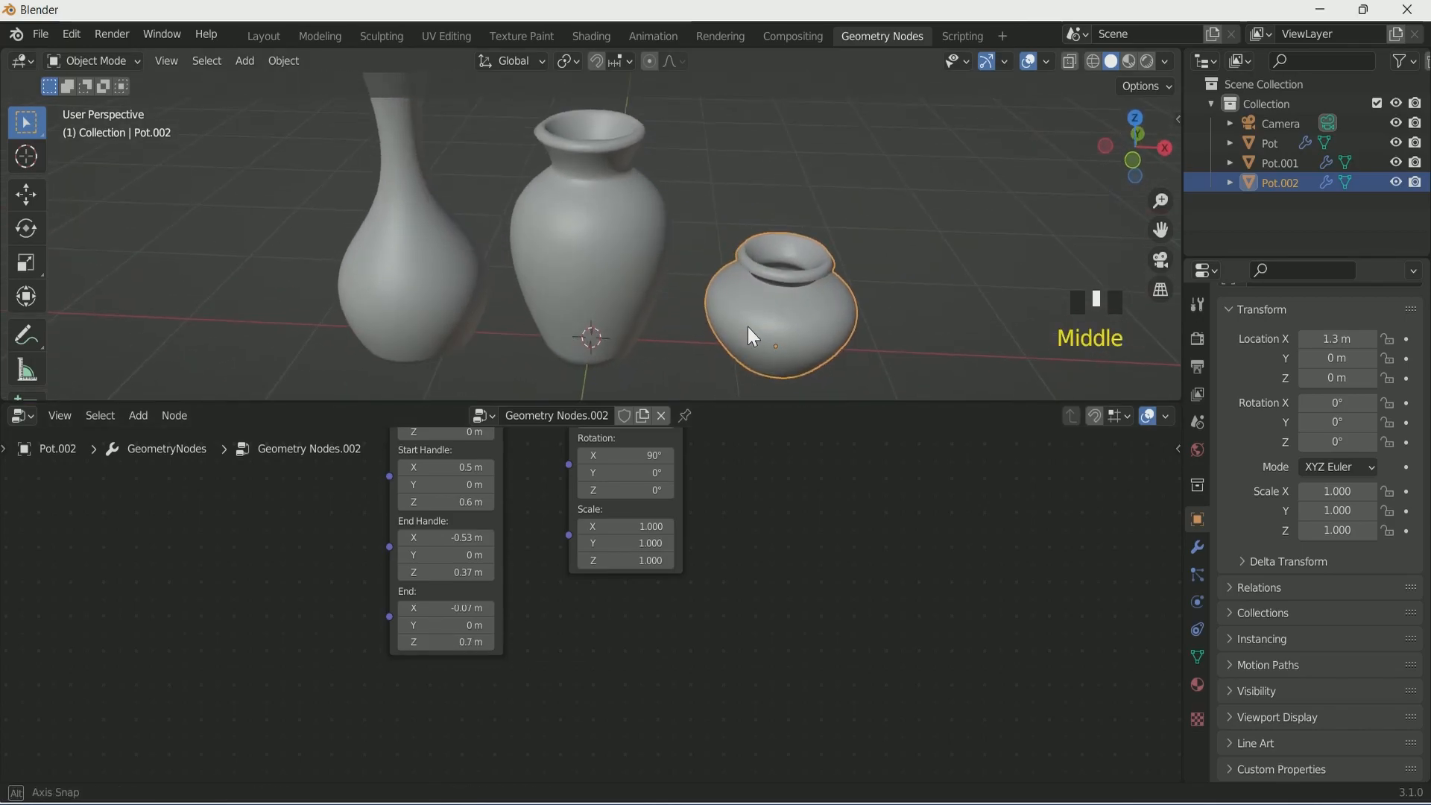
{"action": "scroll", "coordinate": [745, 324], "scroll_direction": "up", "scroll_amount": 2}
{"action": "left_click", "coordinate": [1197, 547]}
{"action": "scroll", "coordinate": [1306, 578], "scroll_direction": "down", "scroll_amount": 1}
{"action": "left_click", "coordinate": [1304, 568]}
{"action": "left_click", "coordinate": [1304, 568]}
{"action": "scroll", "coordinate": [941, 305], "scroll_direction": "down", "scroll_amount": 2}
Step: Examine the three pots from several angles along with the small pot's complete node tree
{"action": "middle_click_drag", "start_coordinate": [940, 306], "coordinate": [911, 298]}
{"action": "scroll", "coordinate": [905, 287], "scroll_direction": "down", "scroll_amount": 1}
{"action": "scroll", "coordinate": [853, 521], "scroll_direction": "down", "scroll_amount": 5}
{"action": "middle_click_drag", "start_coordinate": [850, 524], "coordinate": [603, 684]}
{"action": "scroll", "coordinate": [604, 683], "scroll_direction": "down", "scroll_amount": 3}
{"action": "scroll", "coordinate": [624, 671], "scroll_direction": "up", "scroll_amount": 1}
{"action": "scroll", "coordinate": [627, 332], "scroll_direction": "down", "scroll_amount": 3}
{"action": "middle_click_drag", "start_coordinate": [626, 332], "coordinate": [547, 317]}
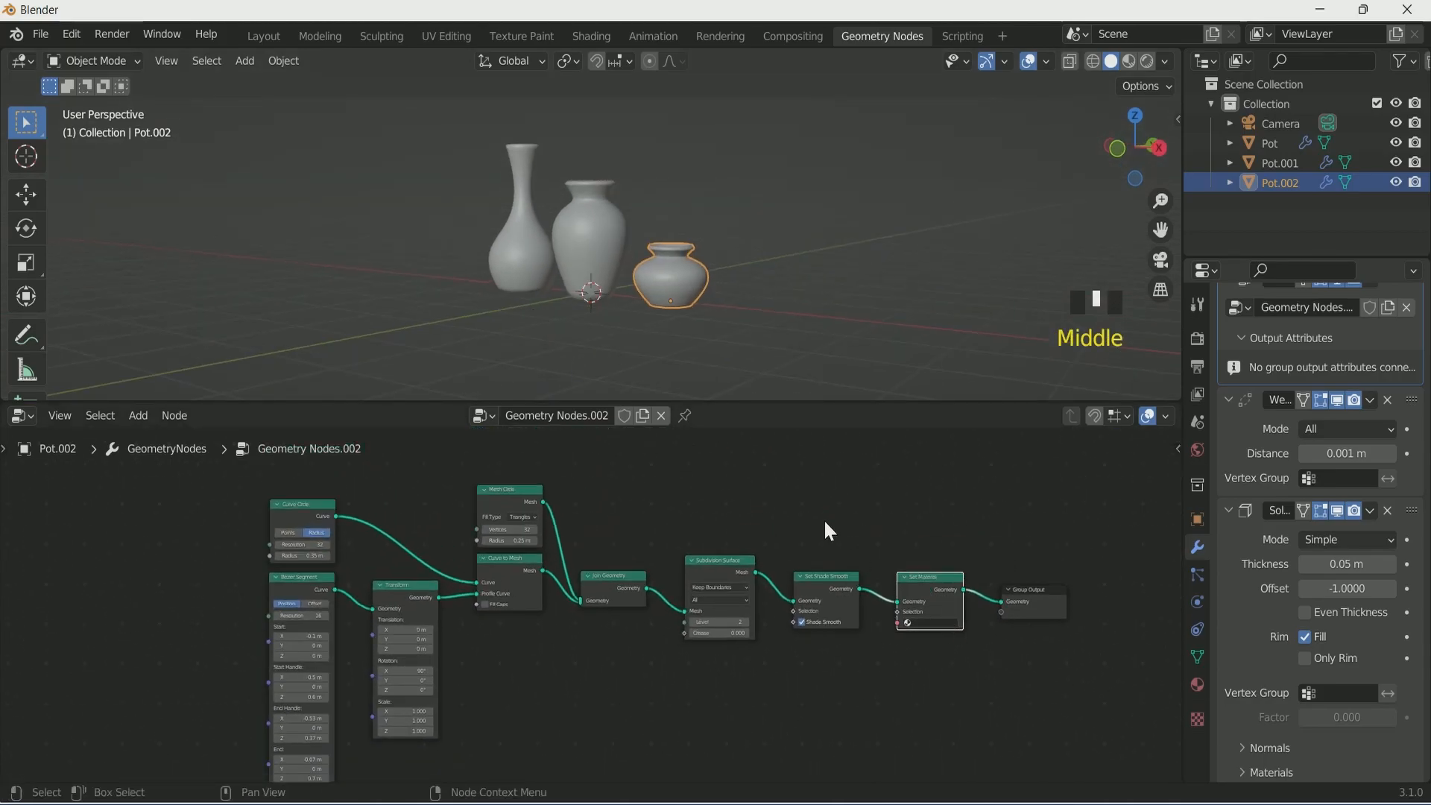
{"action": "middle_click_drag", "start_coordinate": [648, 313], "coordinate": [731, 310]}
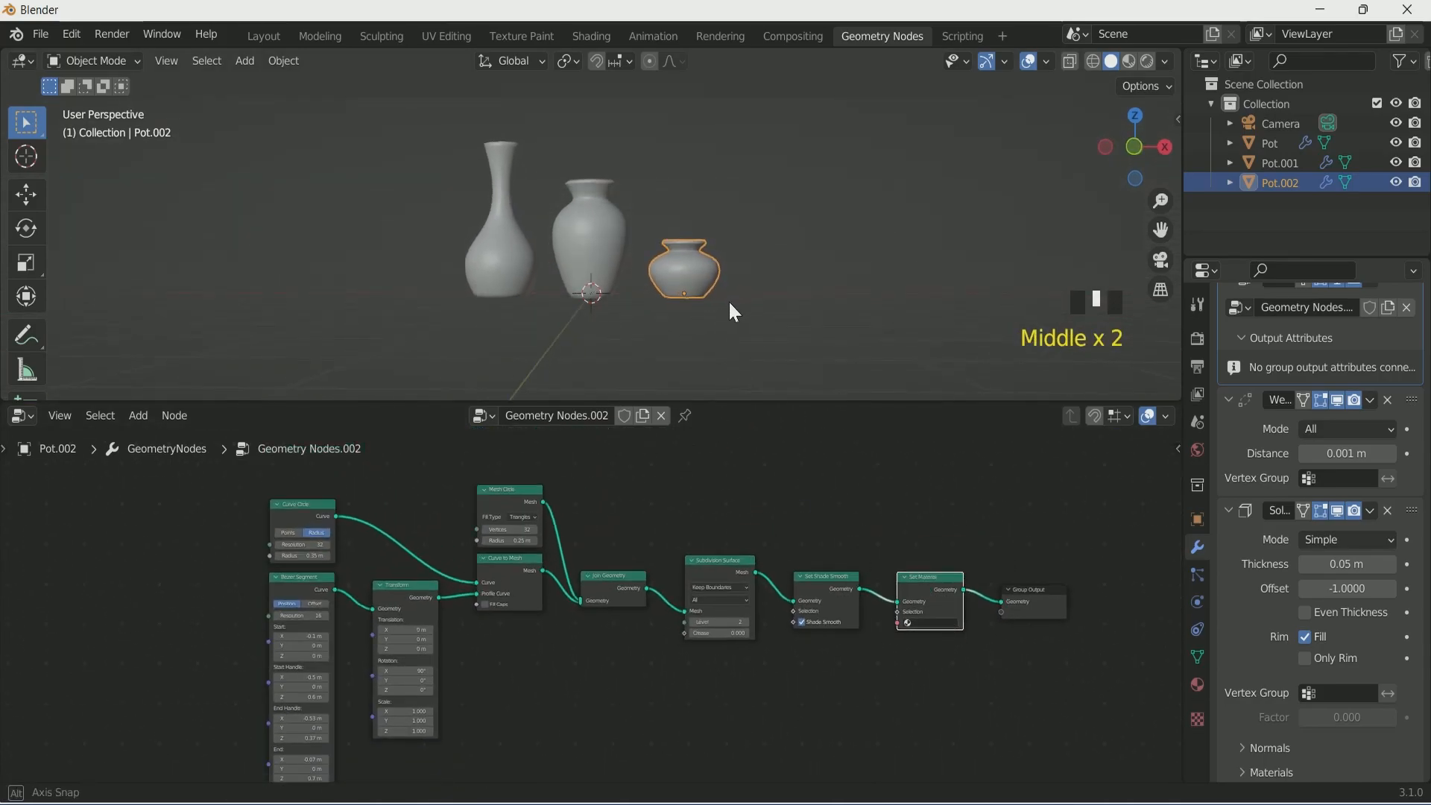
Step: Make the shared material single-user on the original pot and the small pot so each pot has its own
{"action": "scroll", "coordinate": [735, 310], "scroll_direction": "up", "scroll_amount": 2}
{"action": "left_click", "coordinate": [567, 224]}
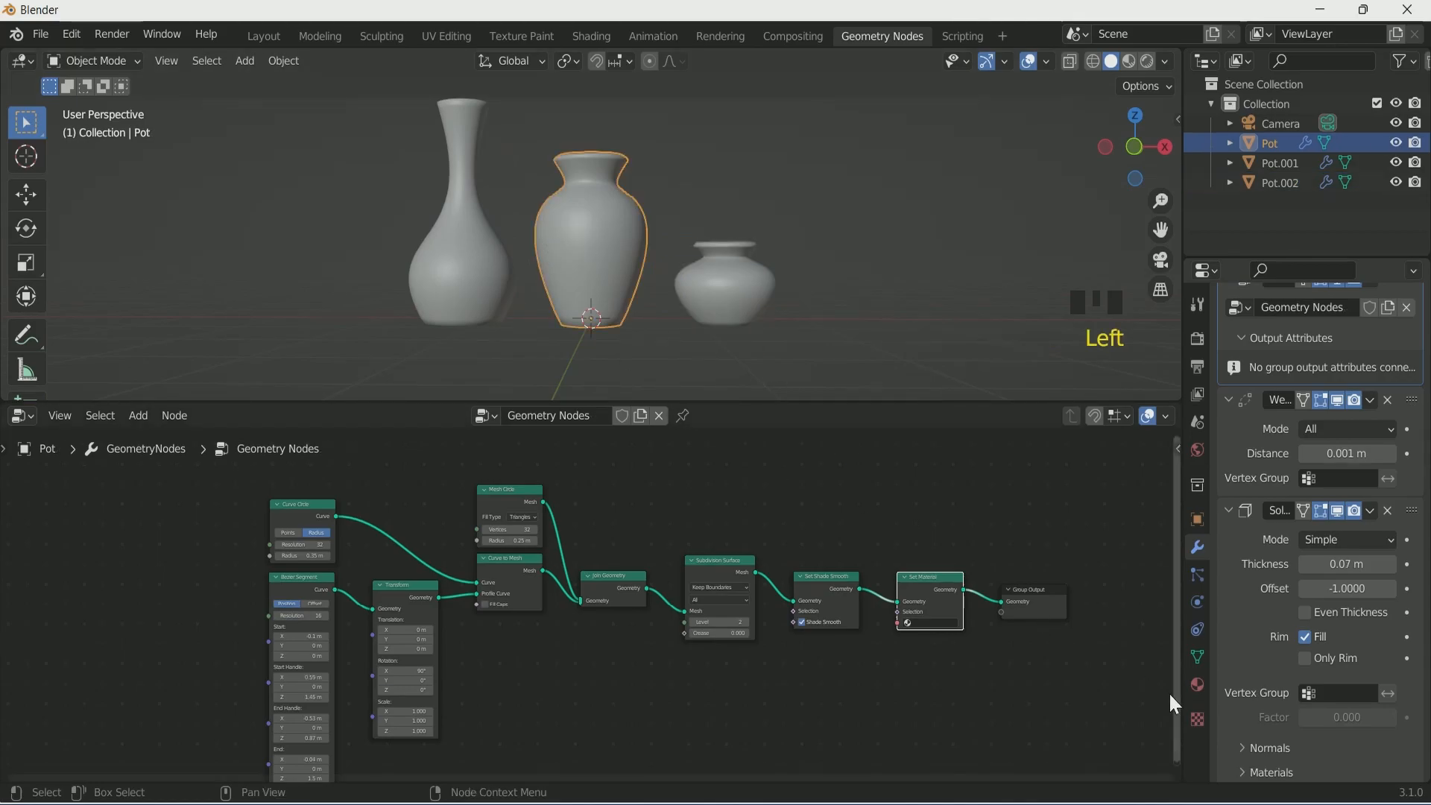
{"action": "left_click", "coordinate": [1198, 684]}
{"action": "scroll", "coordinate": [1249, 474], "scroll_direction": "up", "scroll_amount": 5}
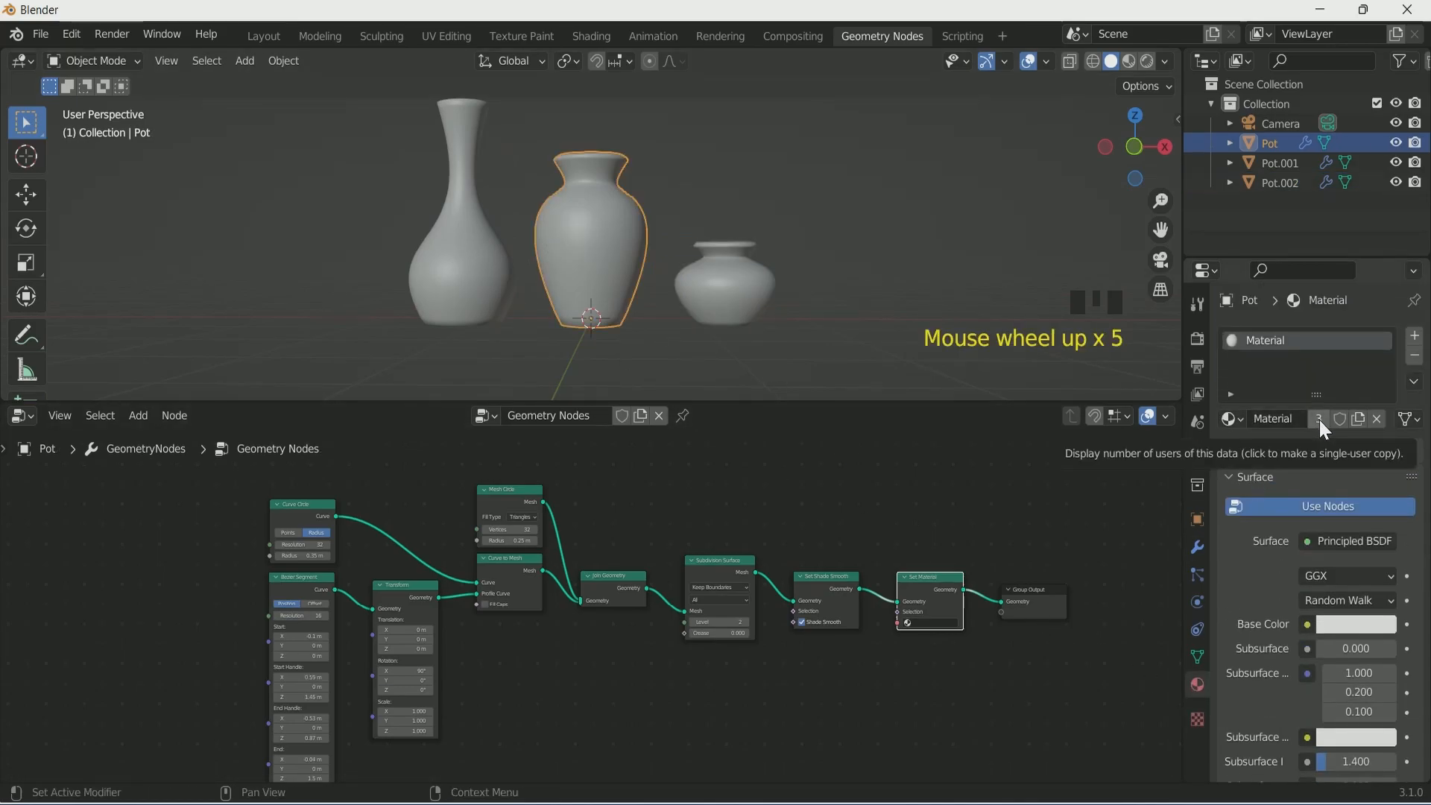
{"action": "left_click", "coordinate": [1318, 418]}
{"action": "left_click", "coordinate": [721, 297]}
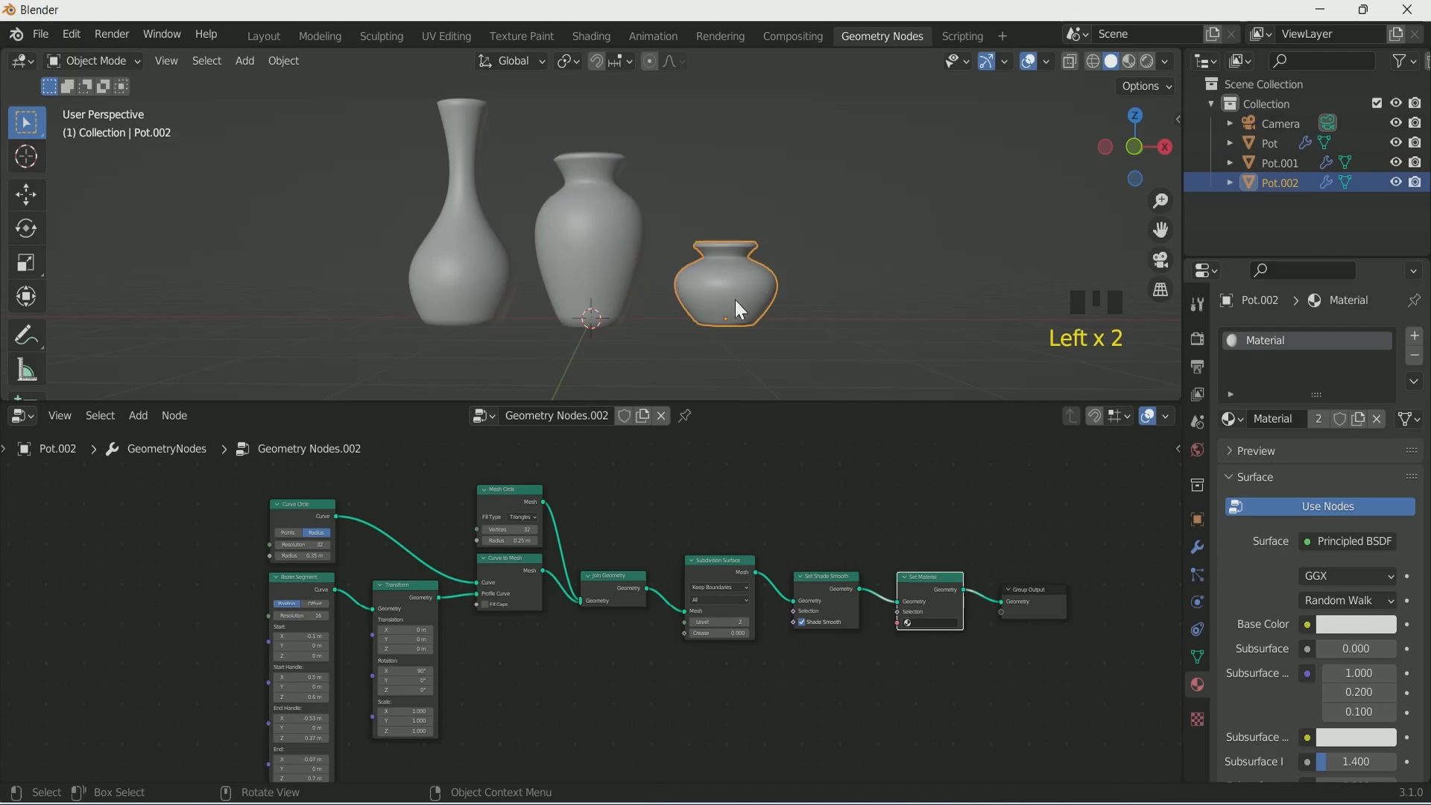
{"action": "left_click", "coordinate": [1317, 418]}
{"action": "left_click", "coordinate": [448, 278]}
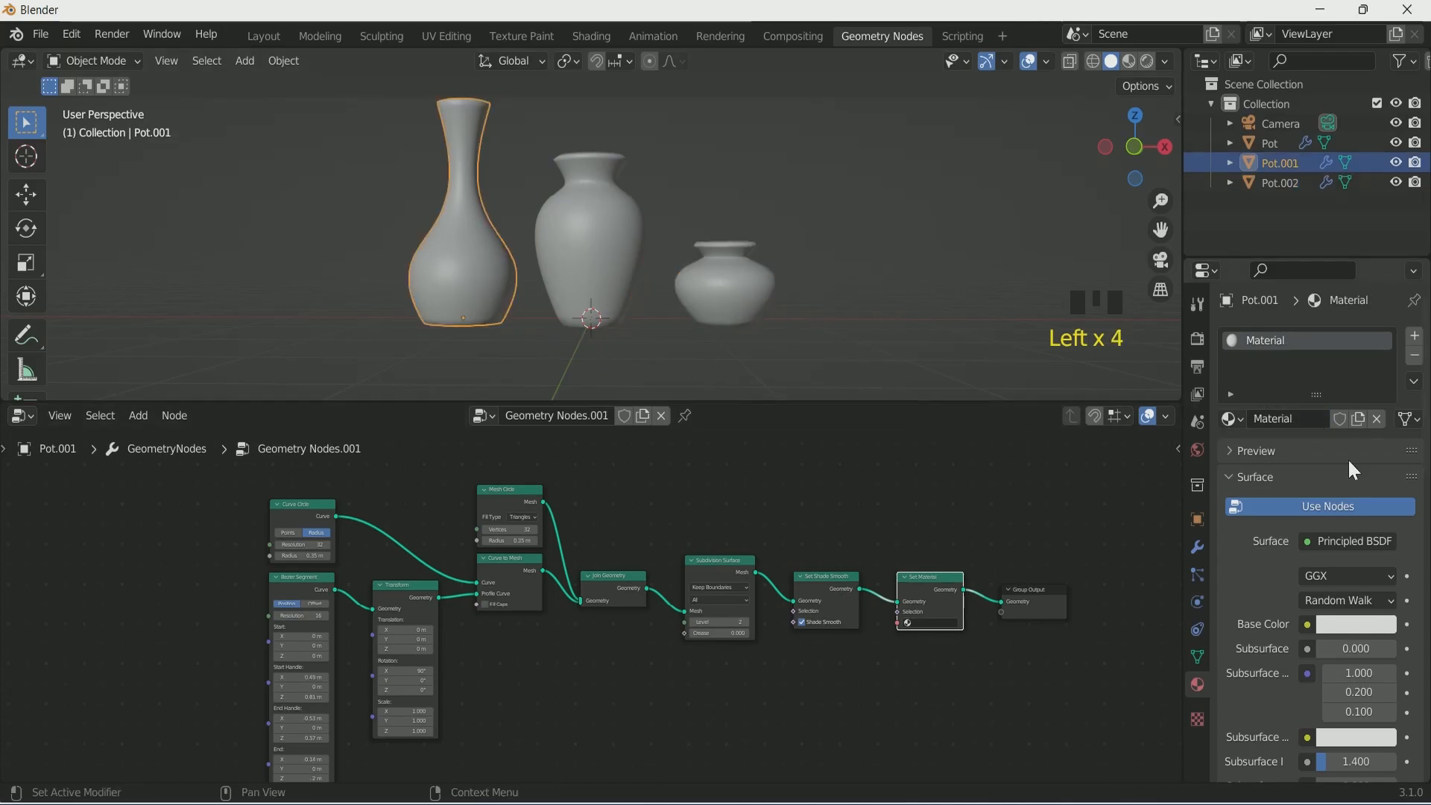
Step: Rename the materials as Pot for the original, Small Pot for the short one and Big Pot for the tall one
{"action": "left_click", "coordinate": [610, 274]}
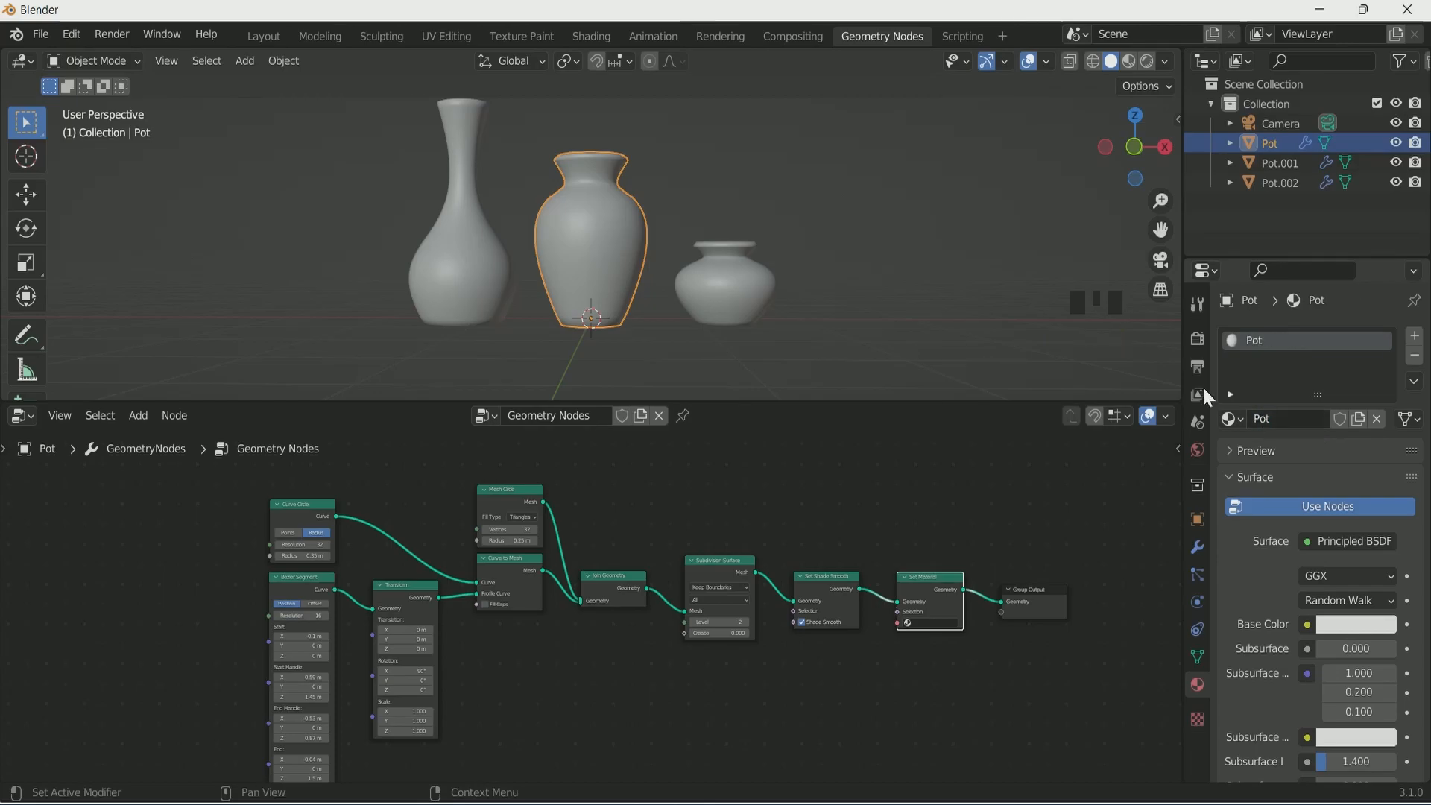
{"action": "left_click", "coordinate": [730, 285]}
{"action": "type", "text": "Small Pot"}
{"action": "key", "text": "Return"}
{"action": "left_click", "coordinate": [473, 236]}
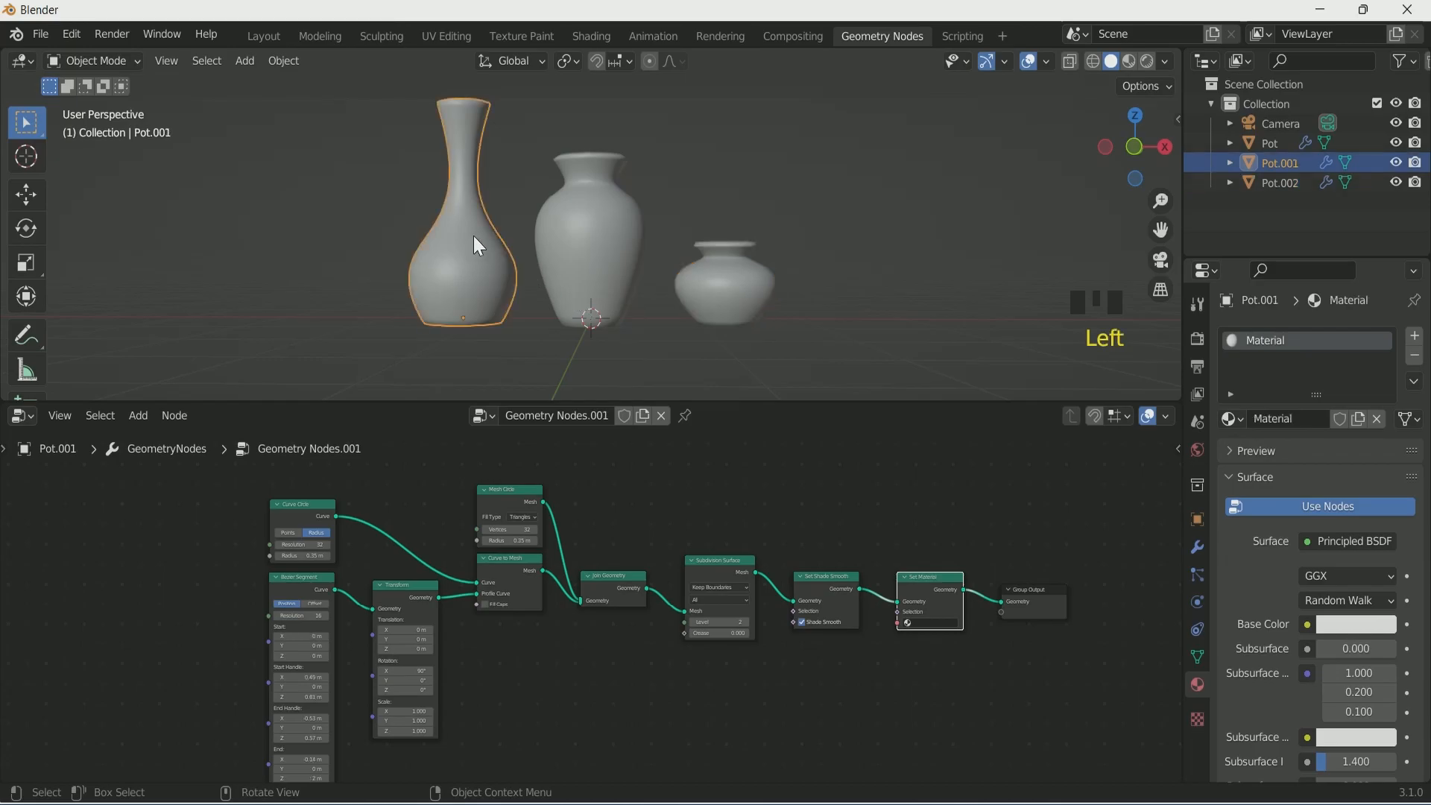
{"action": "double_click", "coordinate": [1285, 419]}
{"action": "type", "text": "Big Pot"}
{"action": "key", "text": "Return"}
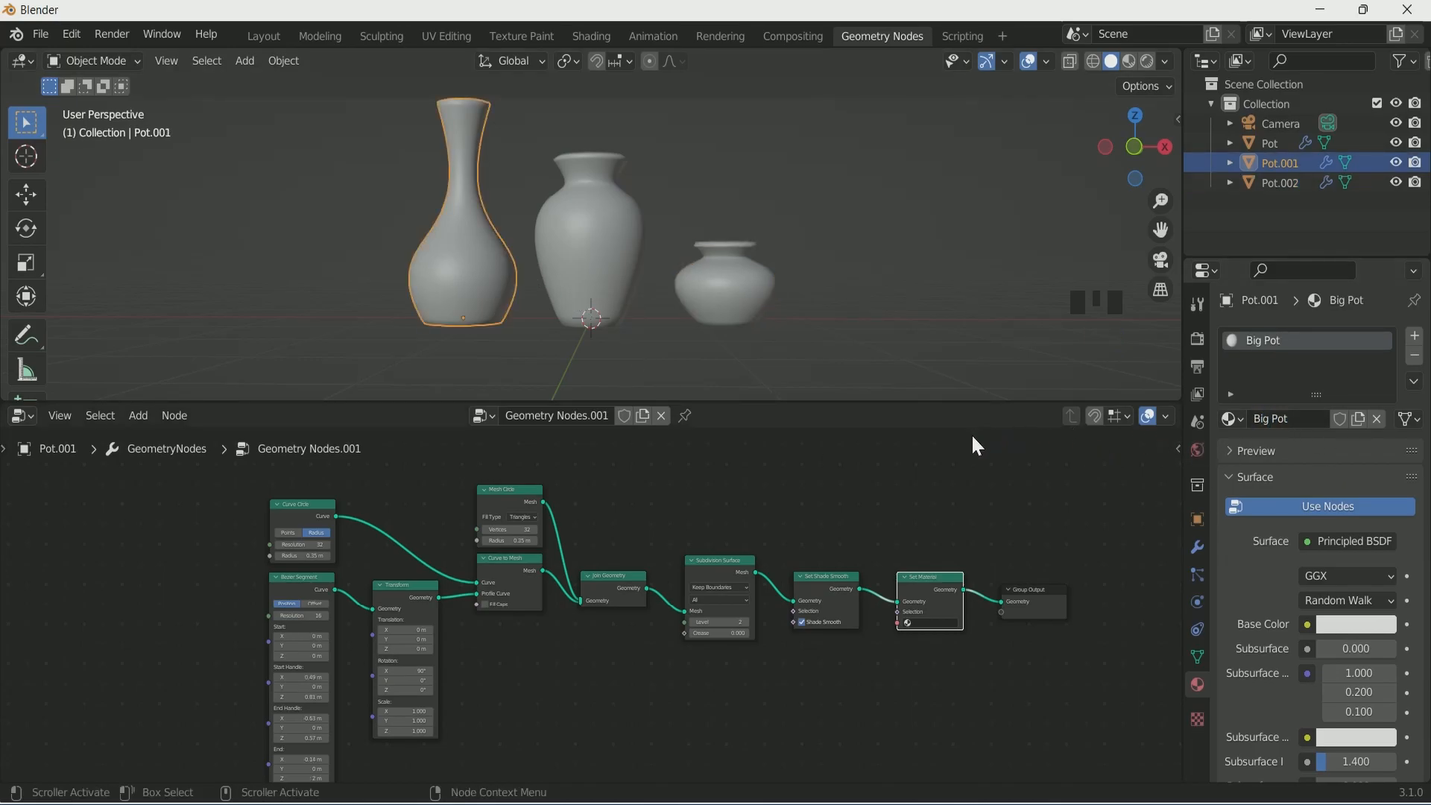
Step: Assign the Big Pot material in the tall pot's Set Material node
{"action": "scroll", "coordinate": [914, 677], "scroll_direction": "up", "scroll_amount": 1}
{"action": "middle_click_drag", "start_coordinate": [910, 685], "coordinate": [772, 614]}
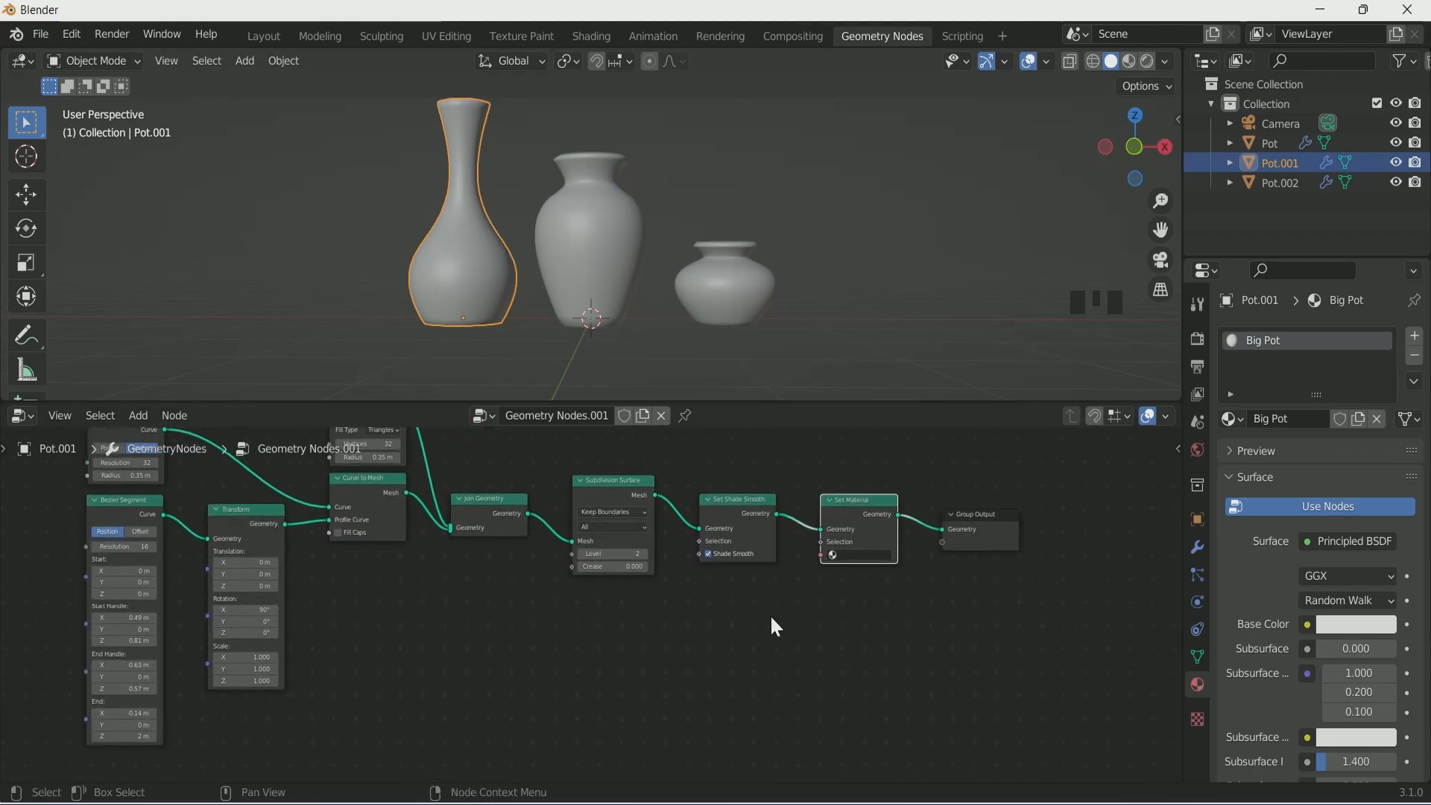
{"action": "left_click", "coordinate": [860, 553]}
{"action": "left_click", "coordinate": [862, 580]}
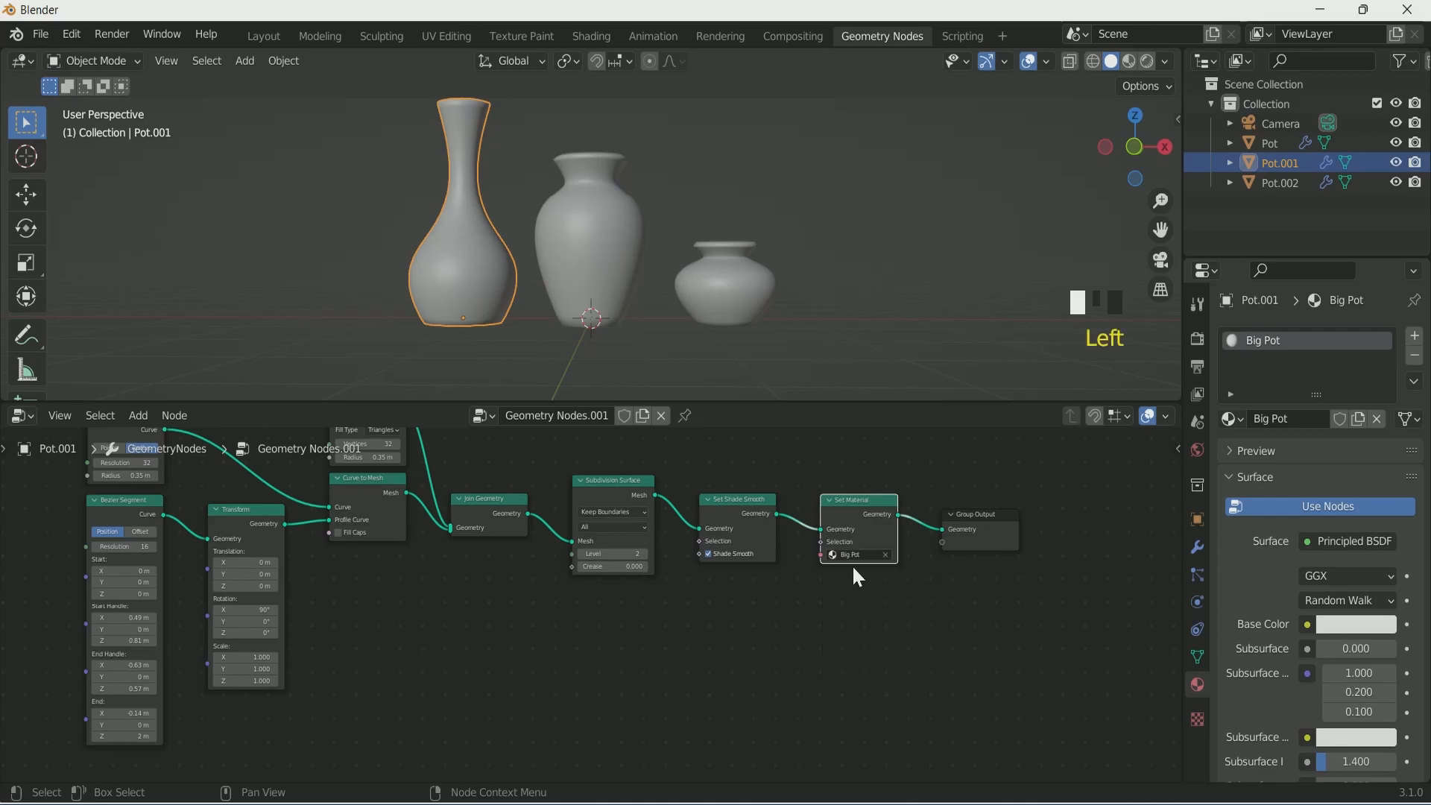
Step: Assign the Pot material in the original pot's Set Material node and Small Pot in the short pot's
{"action": "left_click", "coordinate": [605, 216]}
{"action": "left_click", "coordinate": [853, 555]}
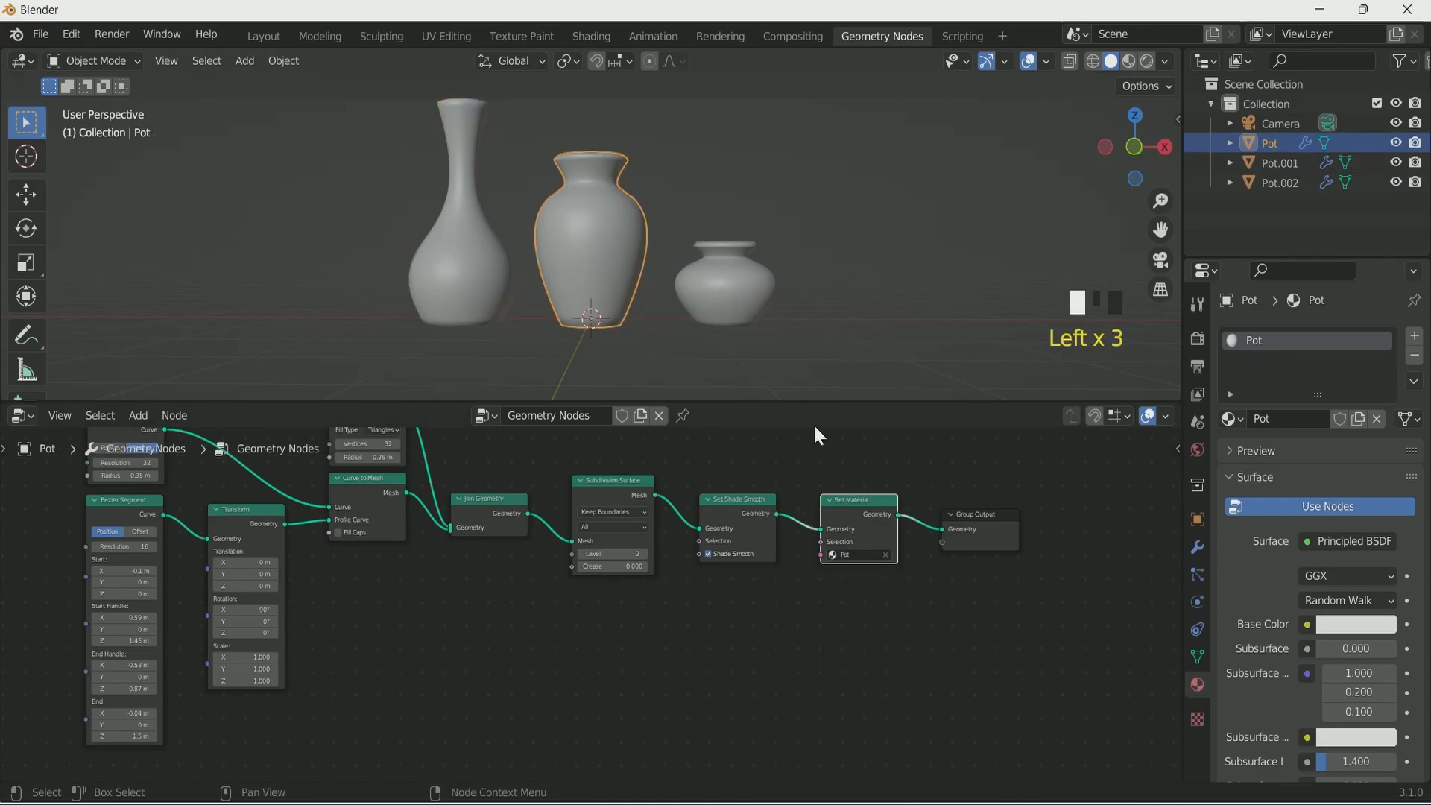
{"action": "left_click", "coordinate": [724, 291]}
{"action": "left_click", "coordinate": [932, 541]}
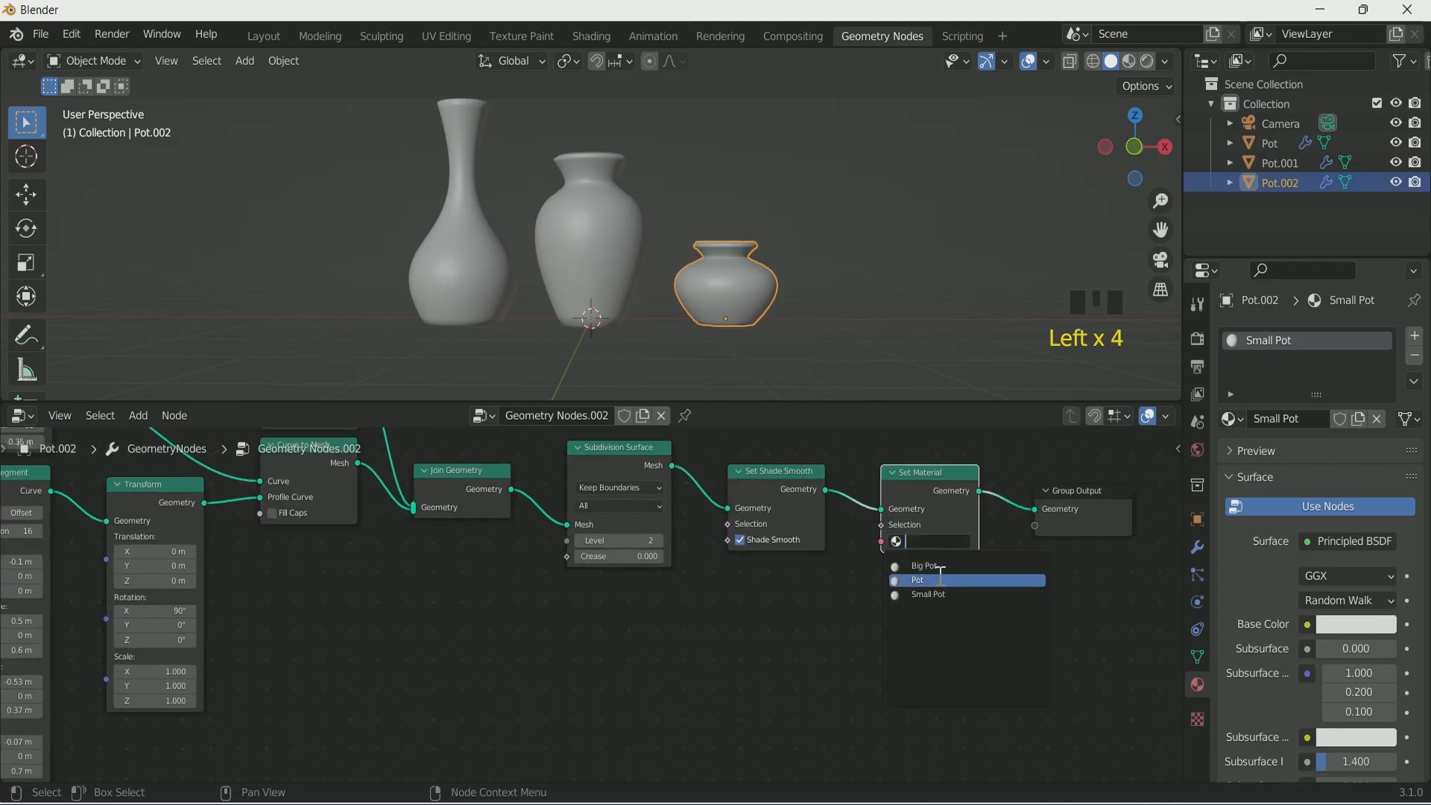
{"action": "left_click", "coordinate": [937, 595]}
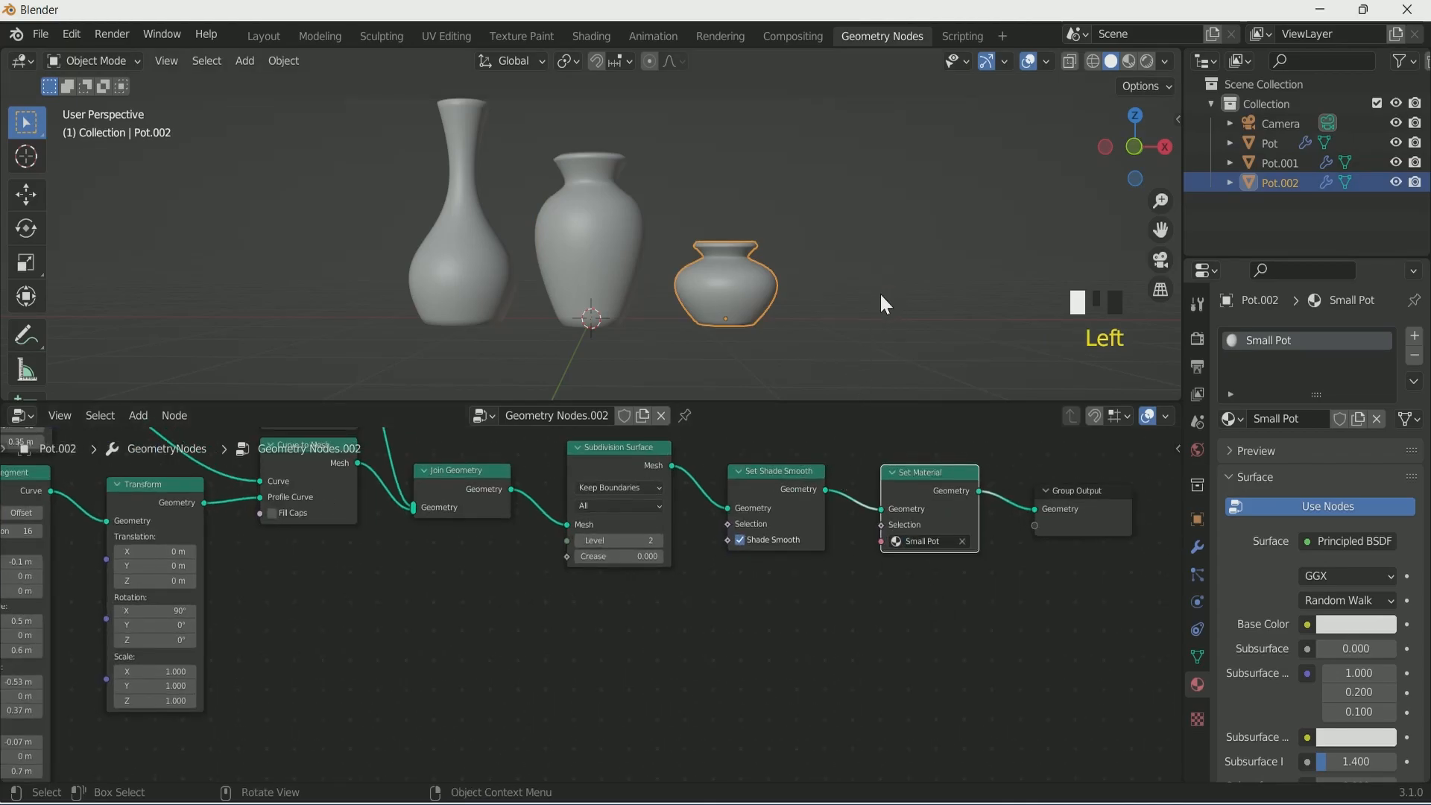
Step: Switch to the Layout workspace and view the three pots from a raised angle
{"action": "left_click", "coordinate": [266, 34]}
{"action": "middle_click_drag", "start_coordinate": [499, 342], "coordinate": [633, 375]}
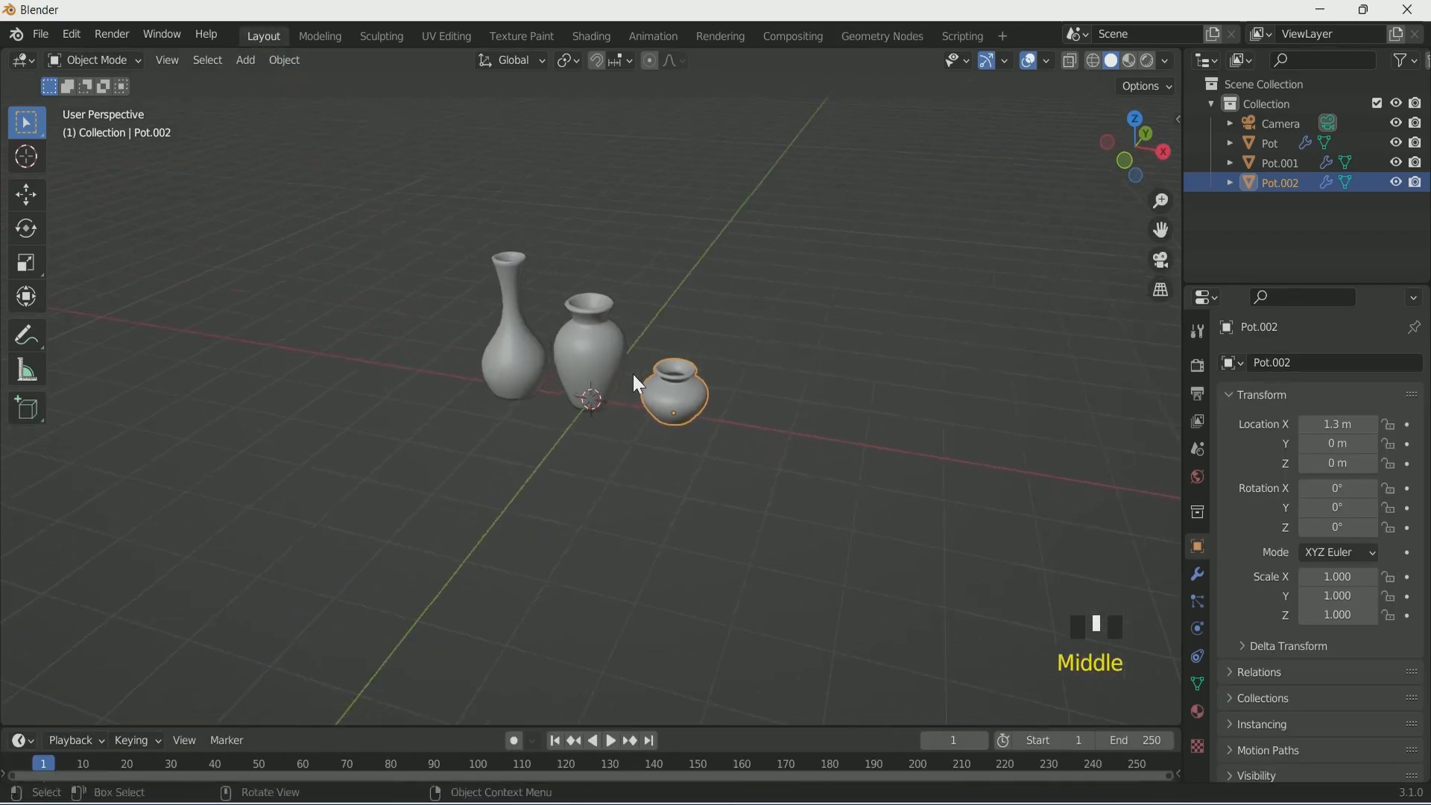
Step: Switch to the Shading workspace, select the tall pot, and enlarge the node editor while collapsing the file browser and image editor
{"action": "scroll", "coordinate": [642, 380], "scroll_direction": "up", "scroll_amount": 2}
{"action": "middle_click_drag", "start_coordinate": [626, 433], "coordinate": [656, 402]}
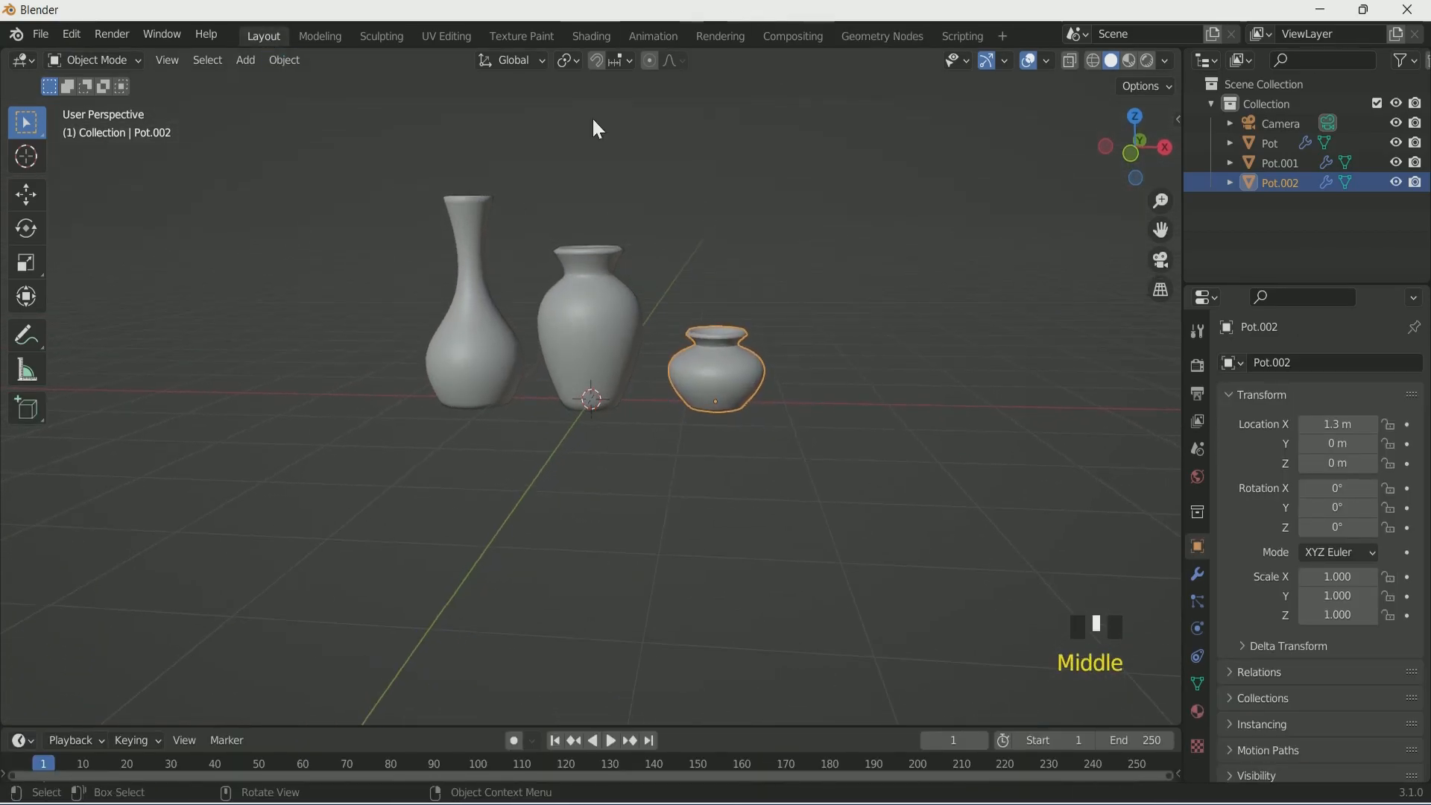
{"action": "left_click", "coordinate": [593, 35]}
{"action": "left_click", "coordinate": [666, 306]}
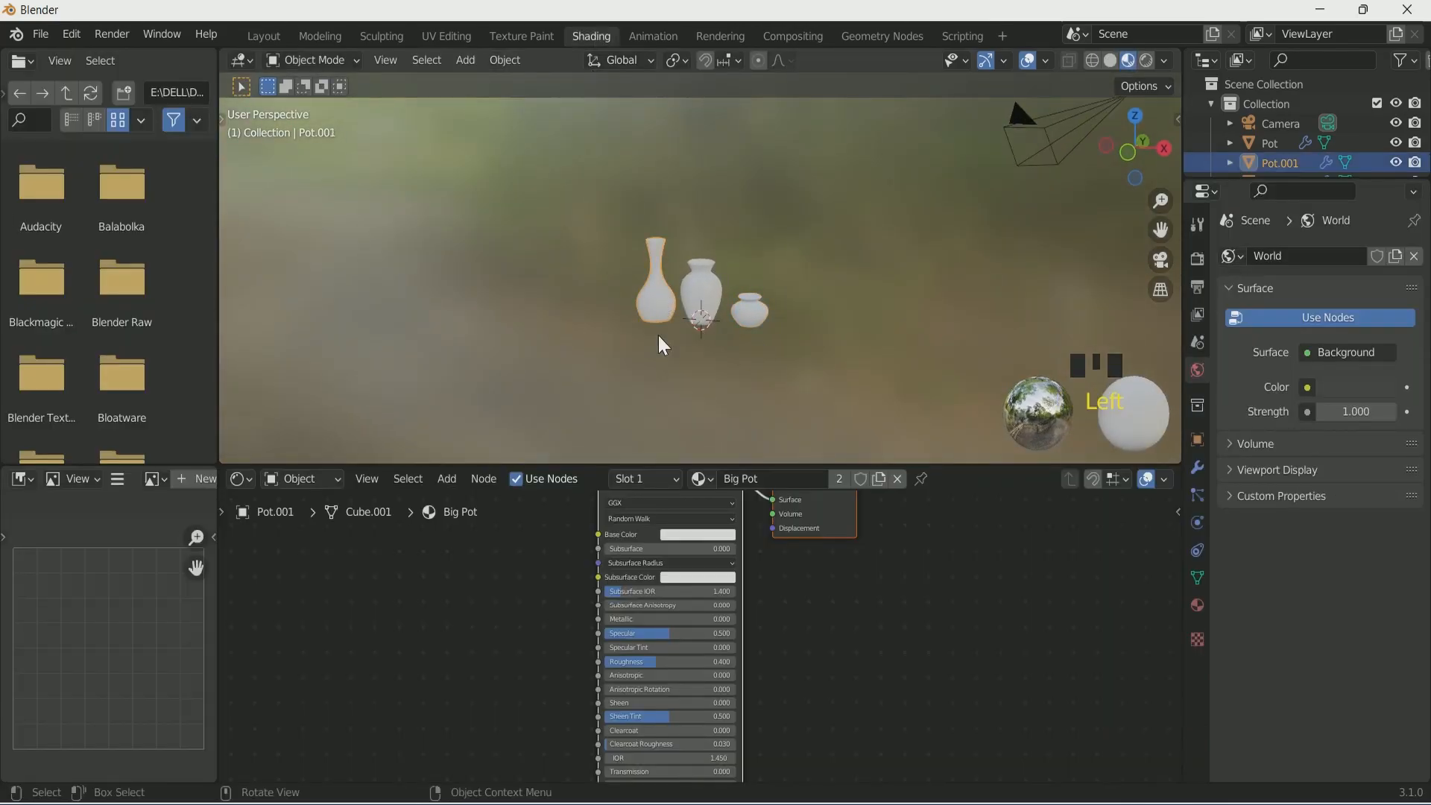
{"action": "left_click_drag", "start_coordinate": [962, 464], "coordinate": [958, 378]}
{"action": "left_click_drag", "start_coordinate": [221, 53], "coordinate": [168, 90]}
{"action": "left_click_drag", "start_coordinate": [223, 384], "coordinate": [168, 425]}
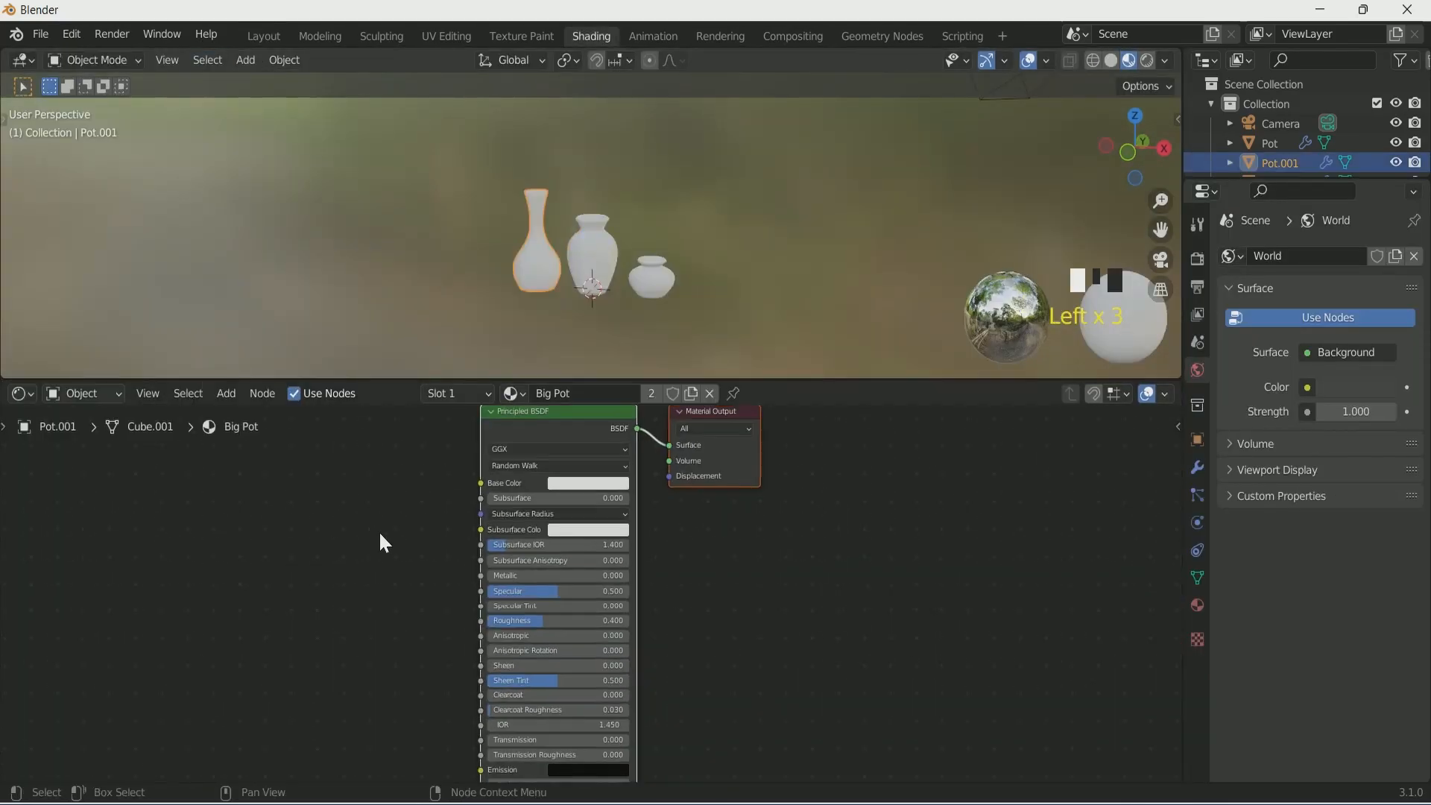
{"action": "left_click_drag", "start_coordinate": [812, 379], "coordinate": [811, 337]}
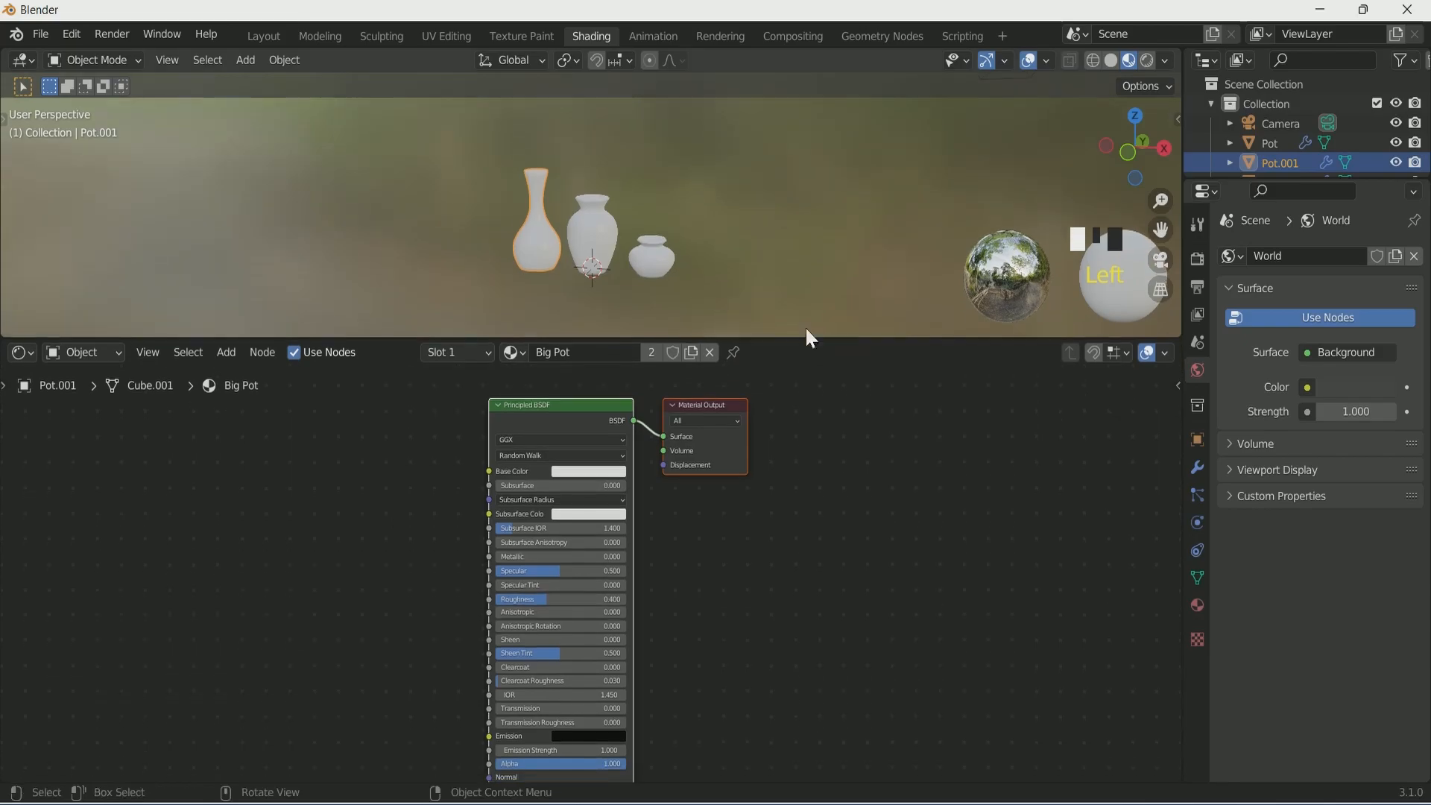
{"action": "key", "text": "KP_Decimal"}
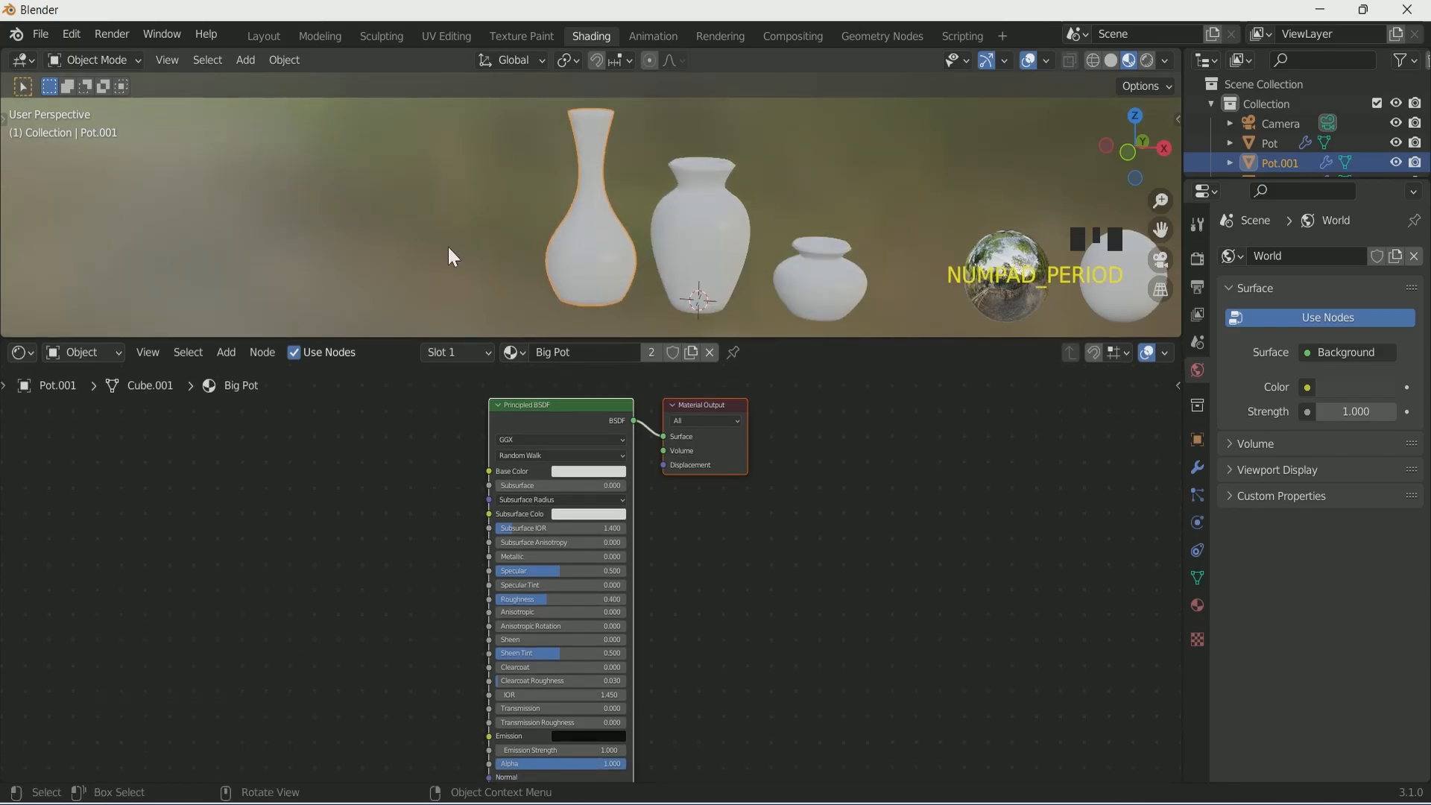
Step: Add a ColorRamp node before the Principled BSDF in the Big Pot material
{"action": "key", "text": "shift+a"}
{"action": "left_click", "coordinate": [471, 481]}
{"action": "type", "text": "col"}
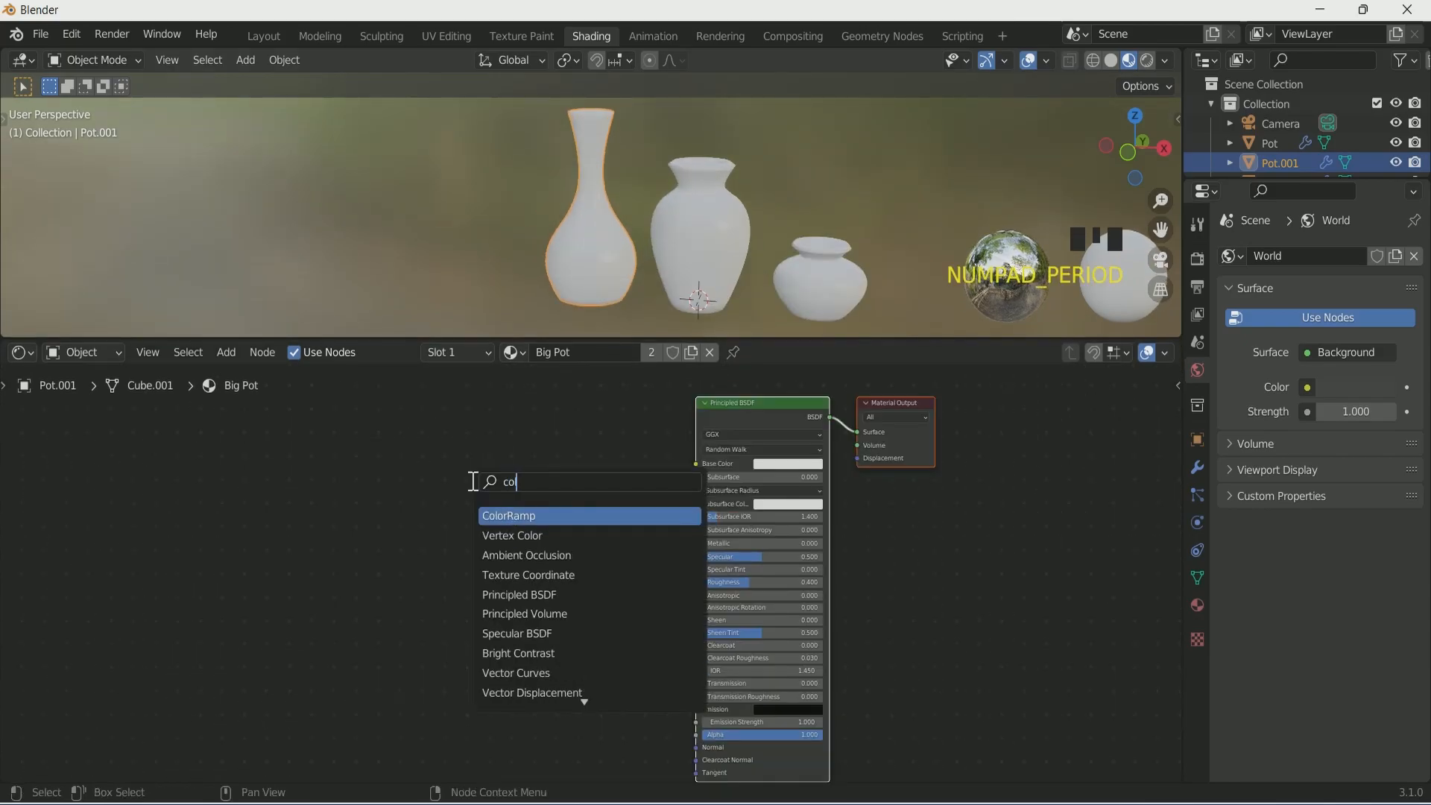
{"action": "key", "text": "Return"}
{"action": "left_click", "coordinate": [521, 467]}
Step: Add a Voronoi Texture, link its Distance to the ColorRamp's Fac, and link the ramp's Color to Base Color
{"action": "key", "text": "shift+a"}
{"action": "left_click", "coordinate": [261, 500]}
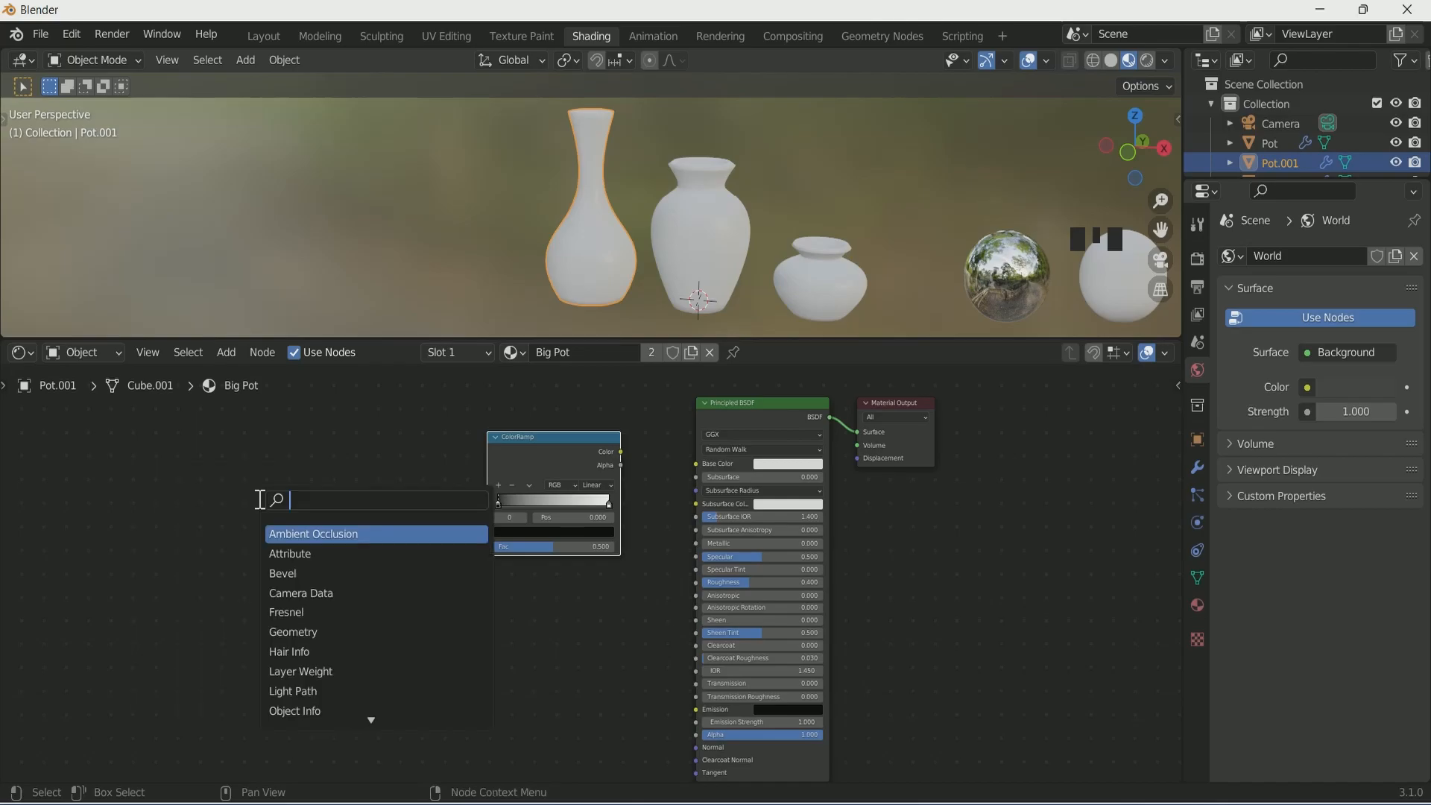
{"action": "type", "text": "vor"}
{"action": "key", "text": "Return"}
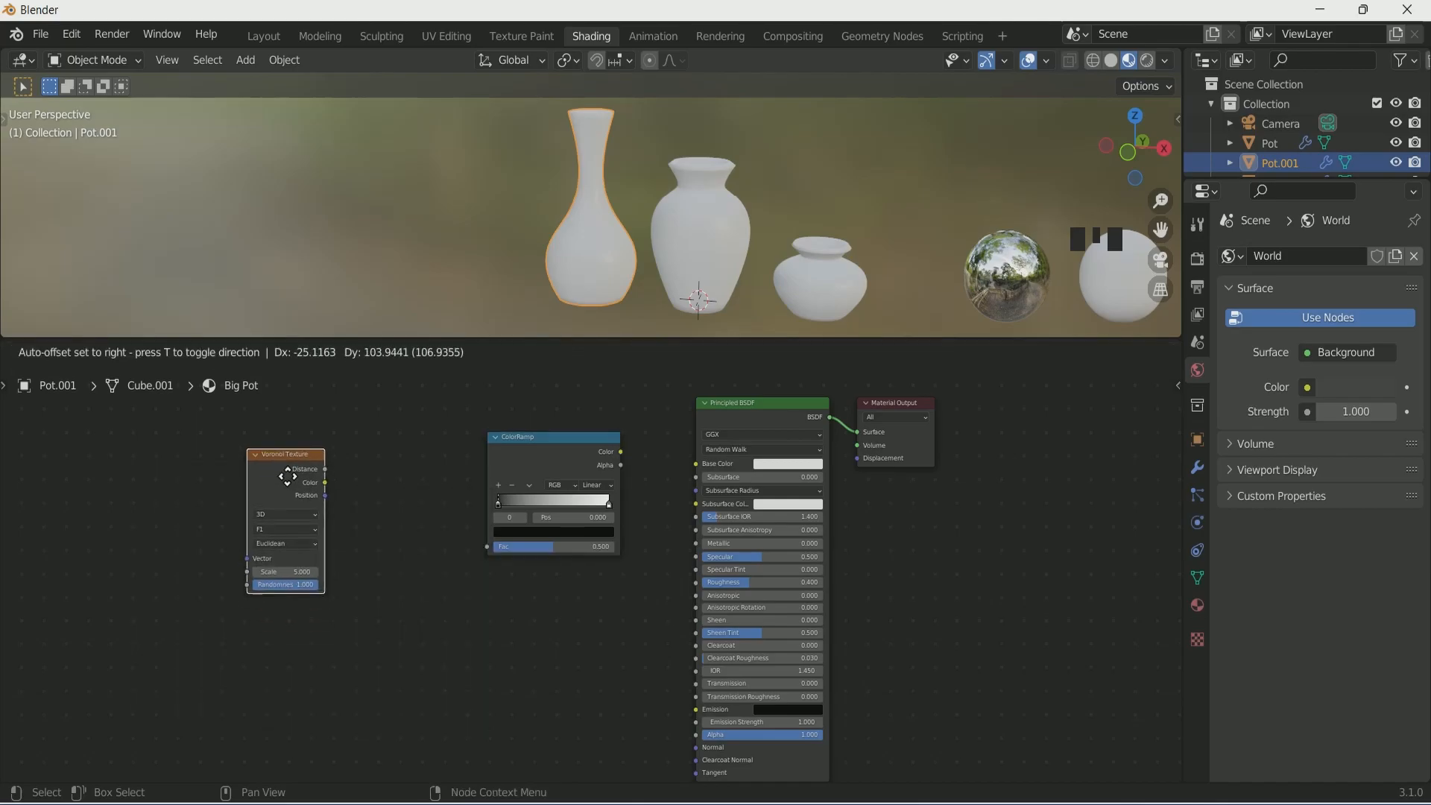
{"action": "left_click", "coordinate": [303, 458]}
{"action": "left_click_drag", "start_coordinate": [341, 449], "coordinate": [486, 546]}
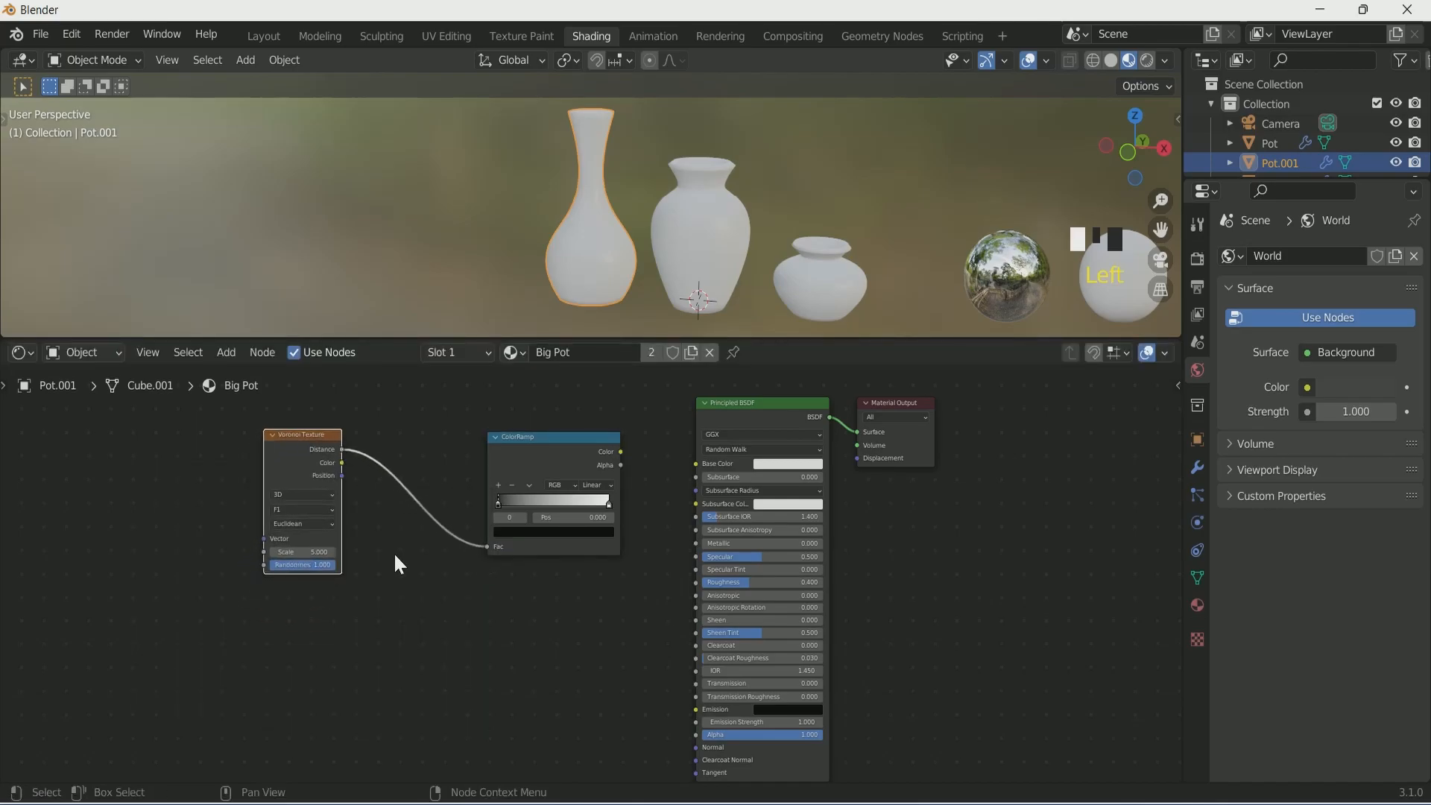
{"action": "scroll", "coordinate": [393, 551], "scroll_direction": "up", "scroll_amount": 1}
{"action": "left_click_drag", "start_coordinate": [626, 431], "coordinate": [714, 445]}
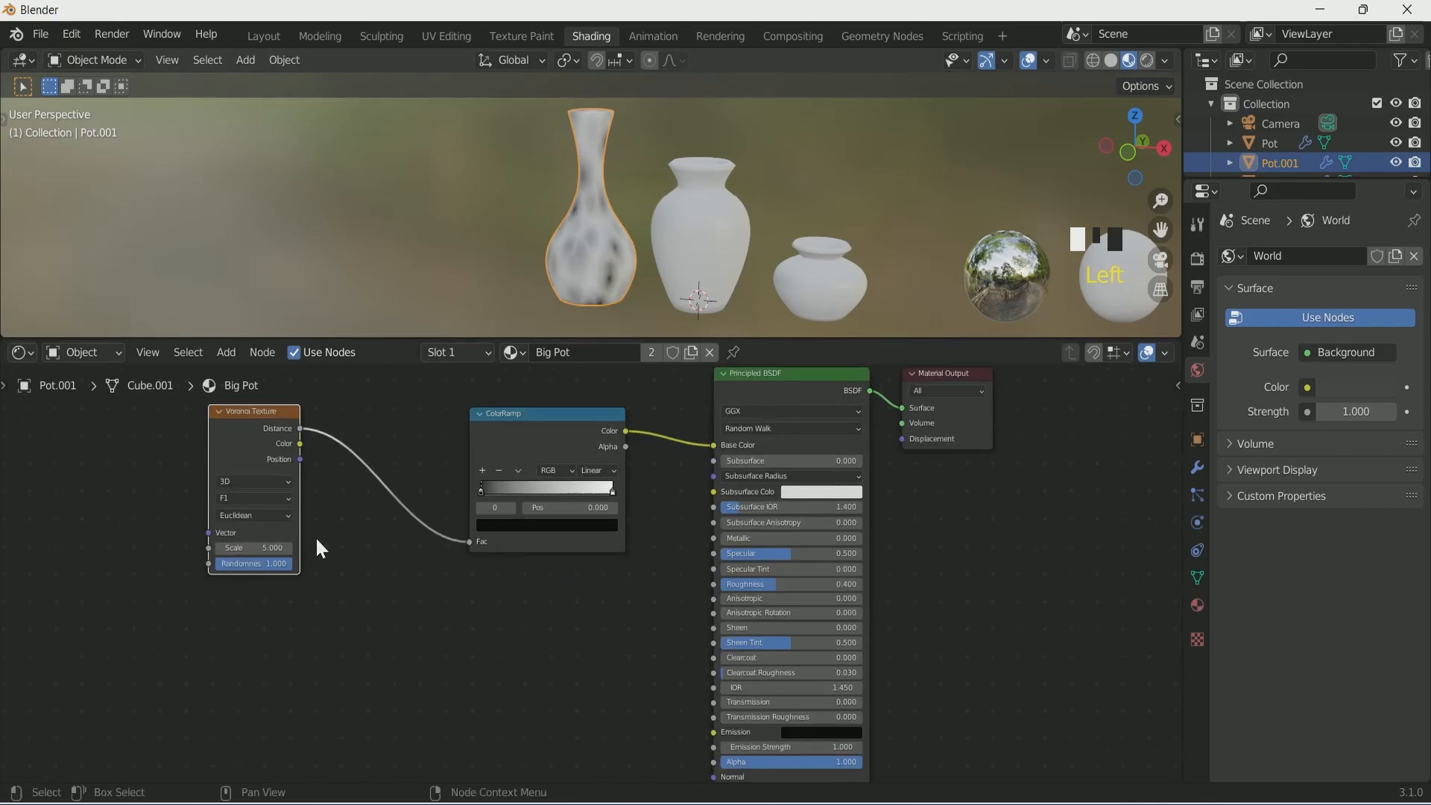
Step: Move the ColorRamp stops closer together with the white one at 0.789, and set the Voronoi distance metric to Manhattan
{"action": "left_click_drag", "start_coordinate": [482, 492], "coordinate": [583, 492]}
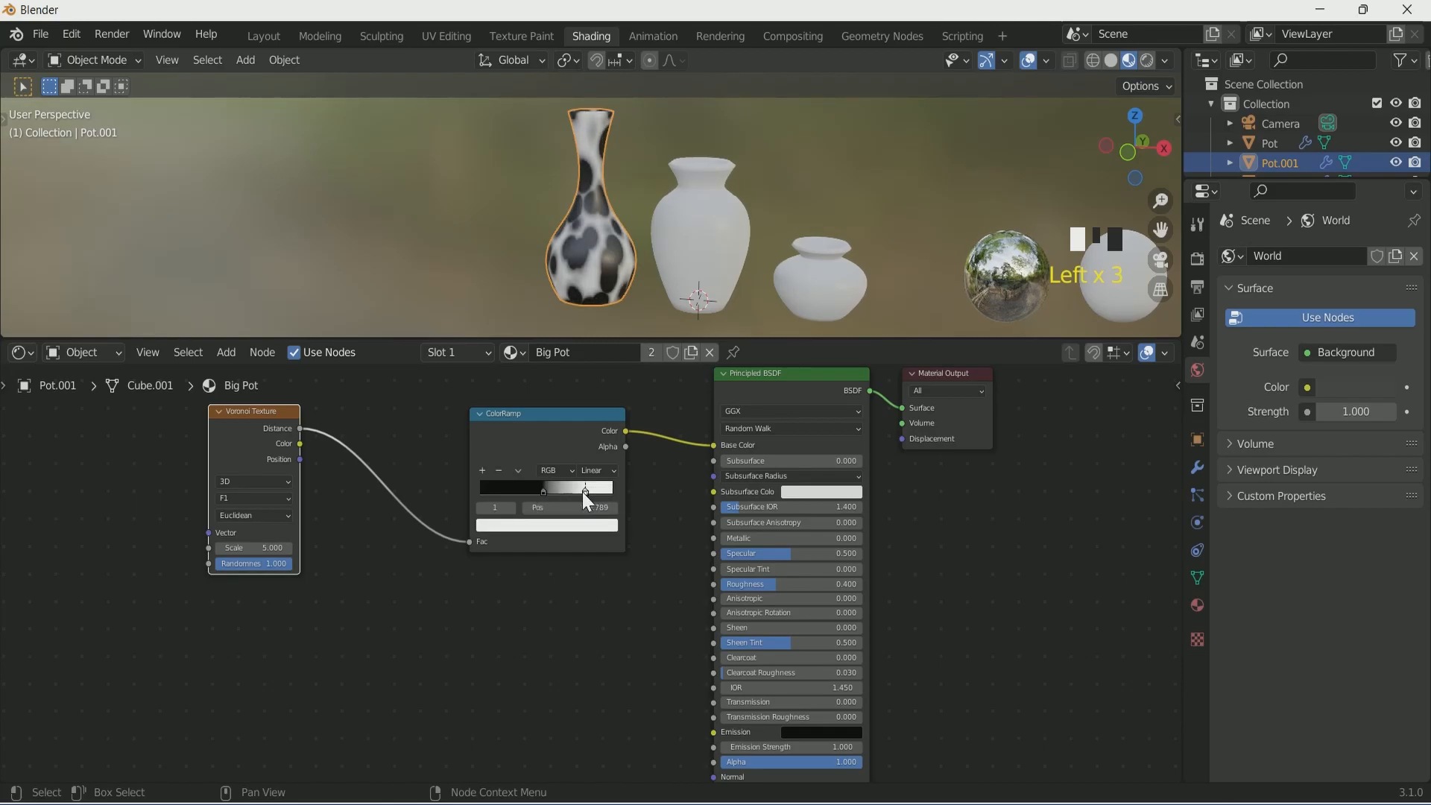
{"action": "scroll", "coordinate": [346, 611], "scroll_direction": "up", "scroll_amount": 2}
{"action": "left_click", "coordinate": [283, 487]}
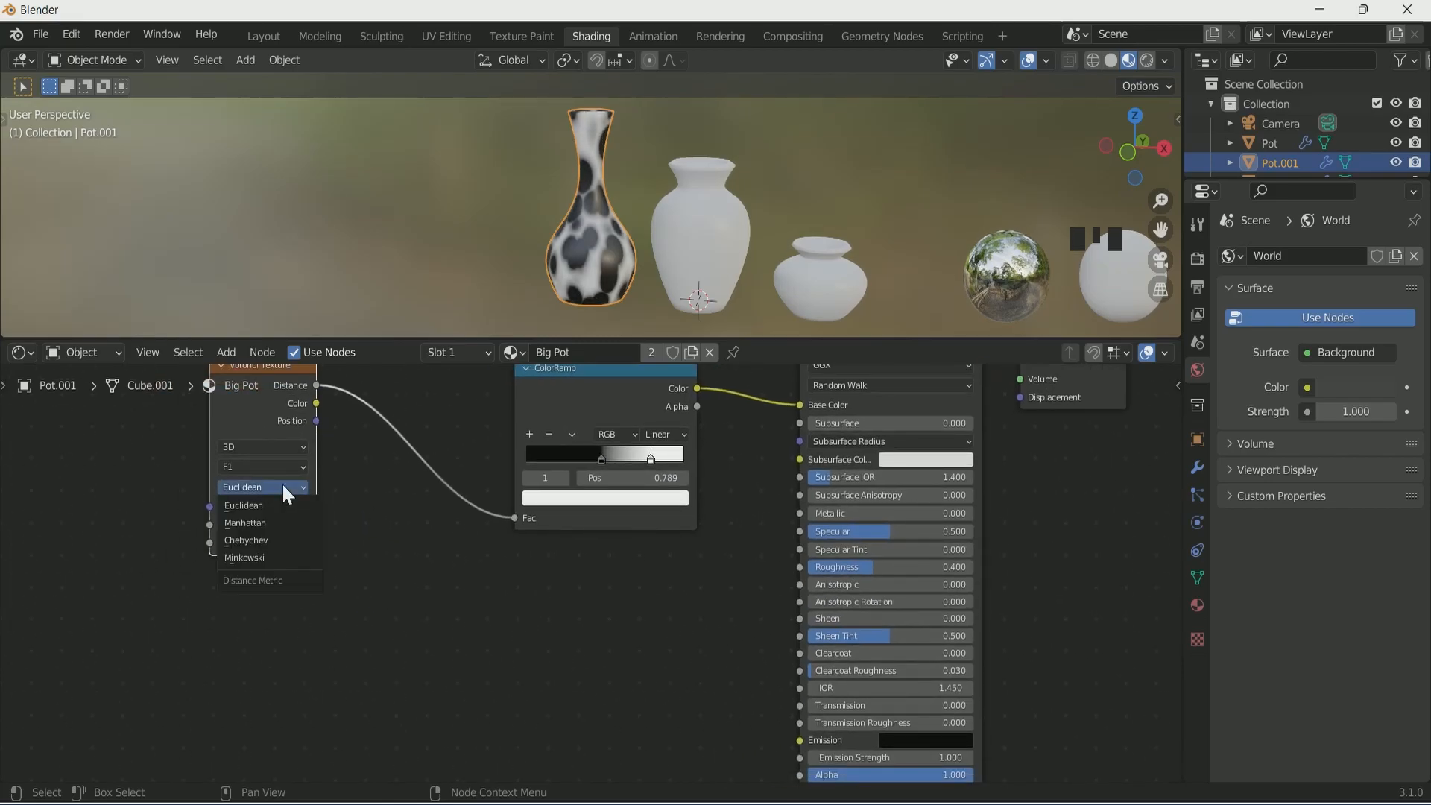
{"action": "left_click", "coordinate": [278, 524]}
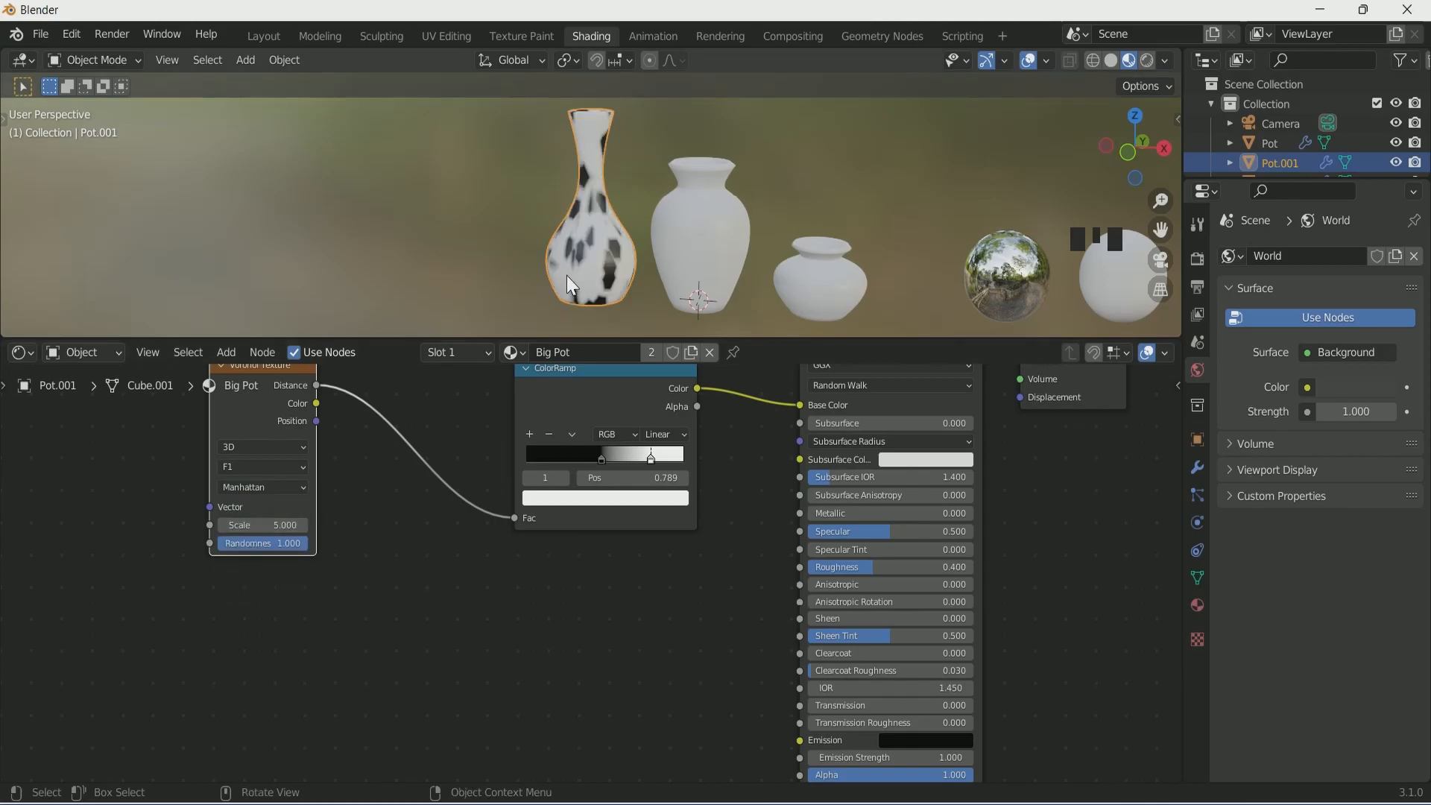
{"action": "scroll", "coordinate": [565, 278], "scroll_direction": "up", "scroll_amount": 2}
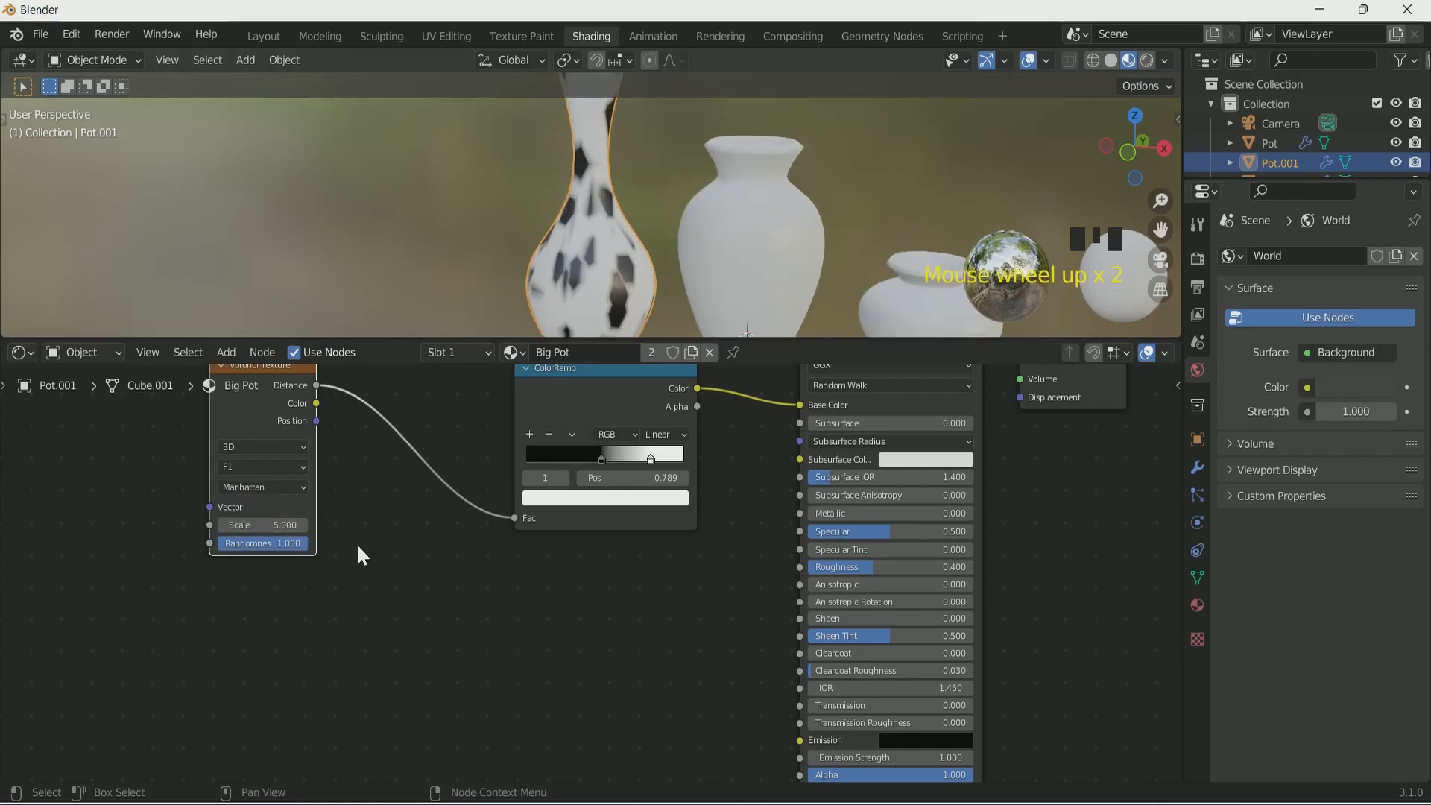
Step: Set the Voronoi Texture's scale to 19.1 and its randomness to 0.5
{"action": "mouse_move", "coordinate": [283, 524]}
{"action": "left_mouse_down"}
{"action": "mouse_move", "coordinate": [388, 525]}
{"action": "mouse_move", "coordinate": [283, 525]}
{"action": "left_mouse_up"}
{"action": "left_click", "coordinate": [292, 529]}
{"action": "type", "text": "19.1"}
{"action": "key", "text": "Return"}
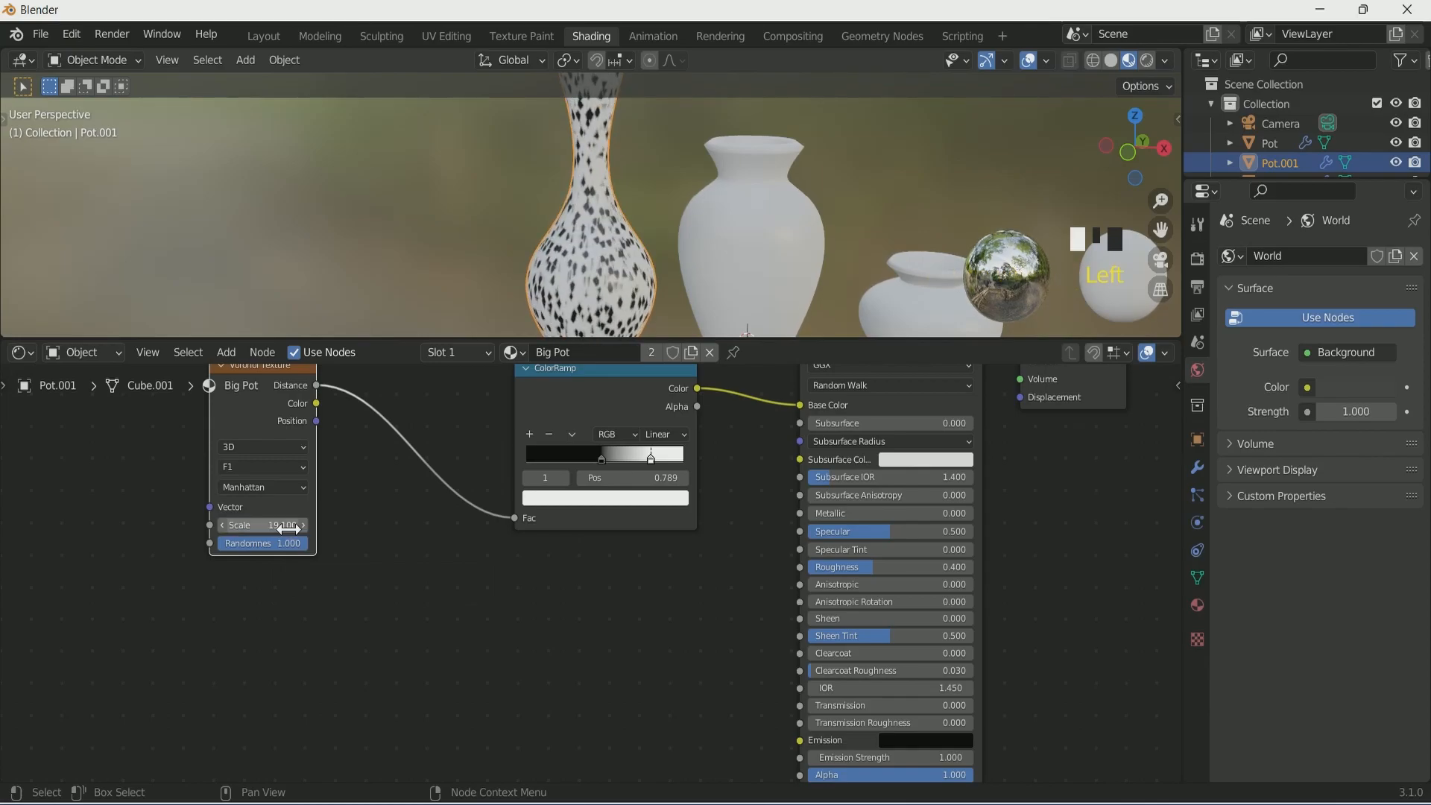
{"action": "scroll", "coordinate": [301, 582], "scroll_direction": "up", "scroll_amount": 1}
{"action": "left_click", "coordinate": [268, 540]}
{"action": "type", "text": "0.5"}
{"action": "key", "text": "Return"}
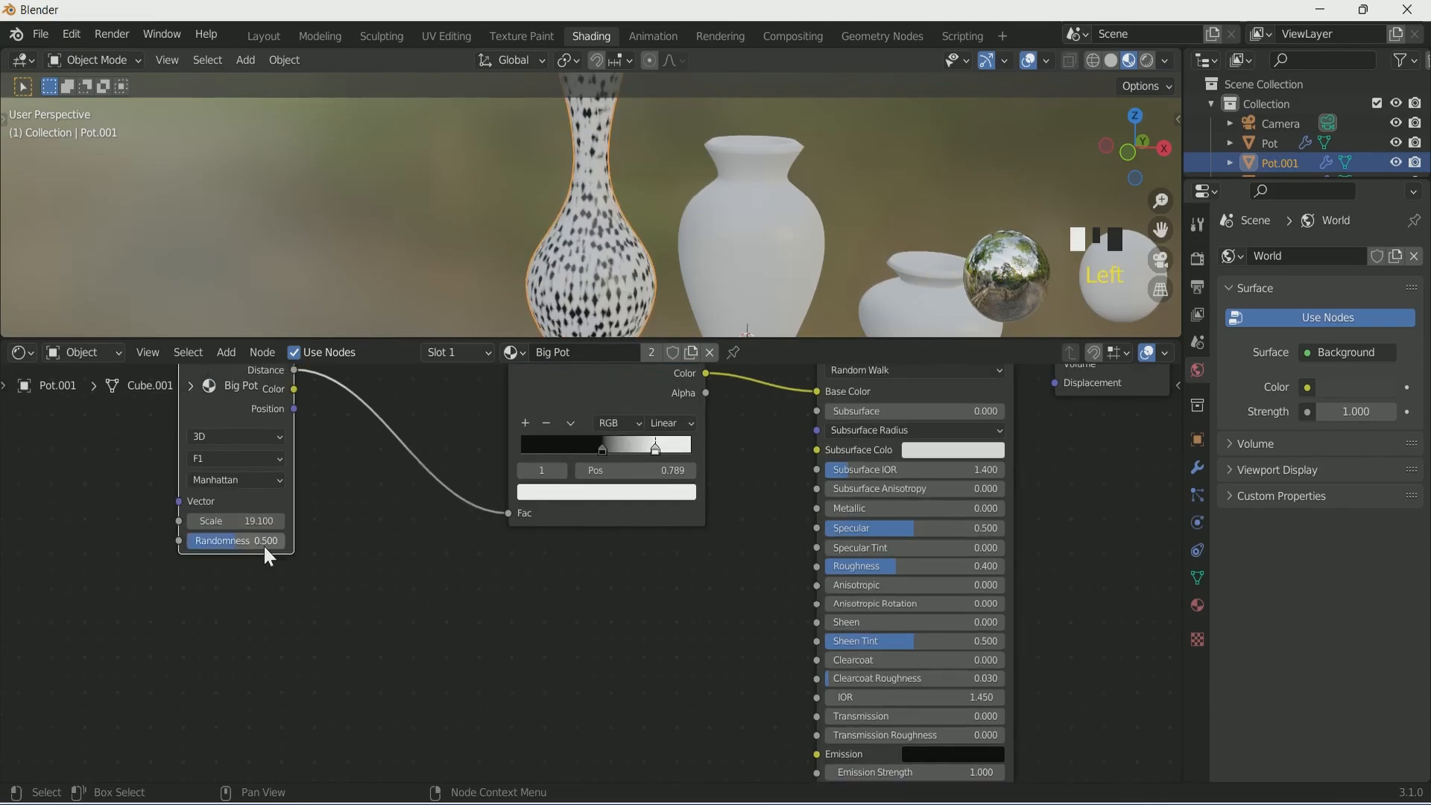
{"action": "scroll", "coordinate": [649, 255], "scroll_direction": "down", "scroll_amount": 3}
{"action": "scroll", "coordinate": [648, 256], "scroll_direction": "down", "scroll_amount": 1}
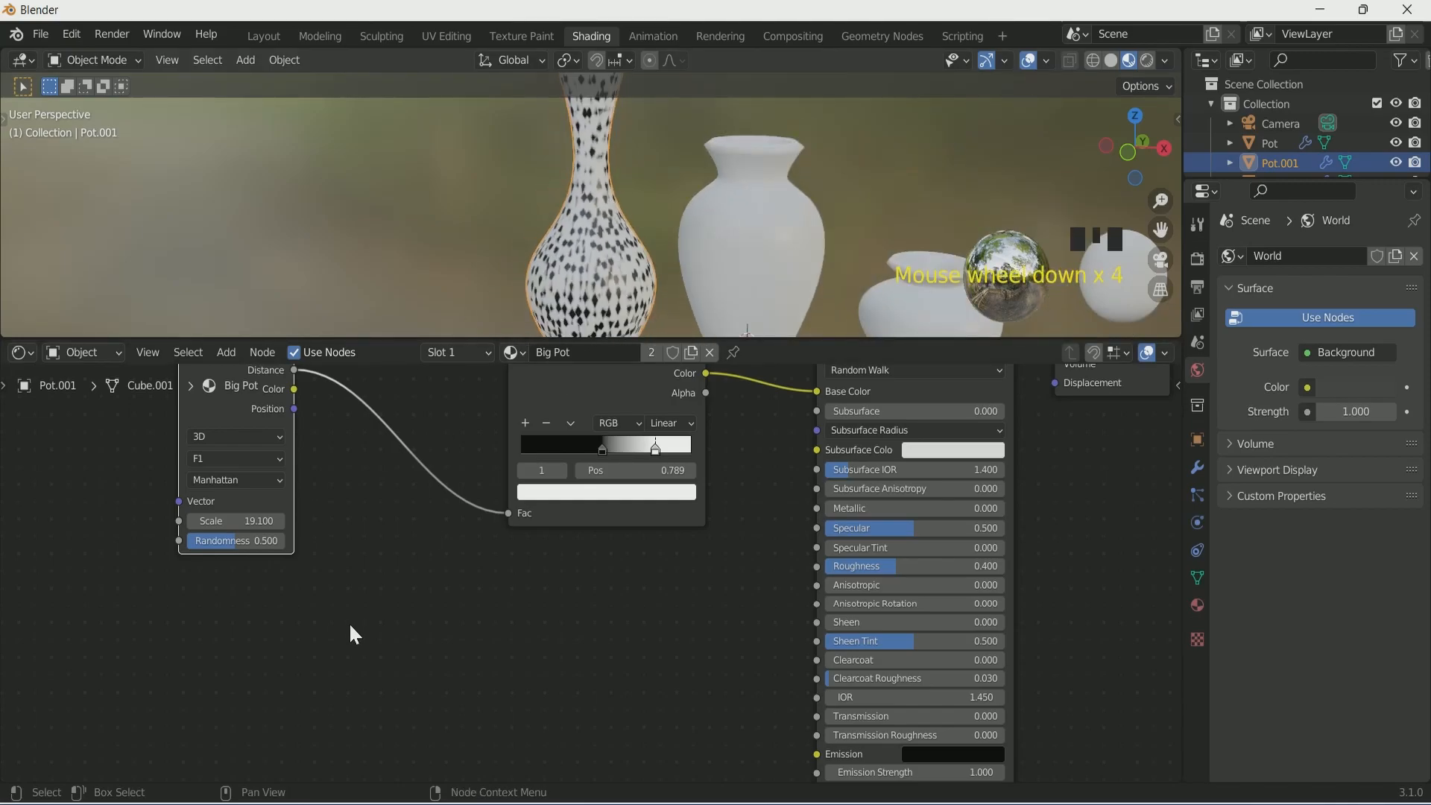
Step: Insert a MixRGB node into the link between the Voronoi Texture and the ColorRamp
{"action": "key", "text": "shift+a"}
{"action": "left_click", "coordinate": [320, 578]}
{"action": "type", "text": "mi"}
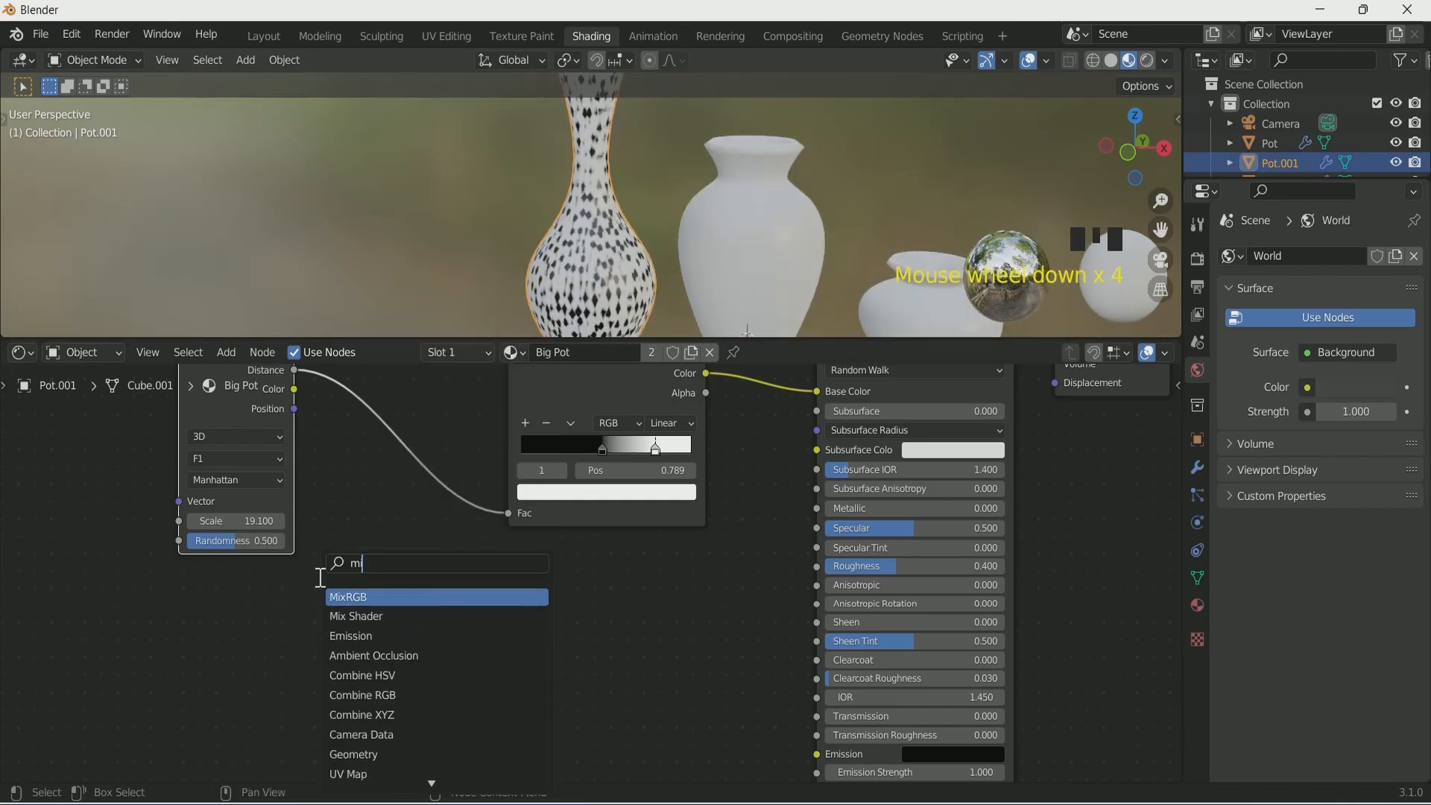
{"action": "type", "text": "x"}
{"action": "key", "text": "Return"}
{"action": "left_click", "coordinate": [382, 494]}
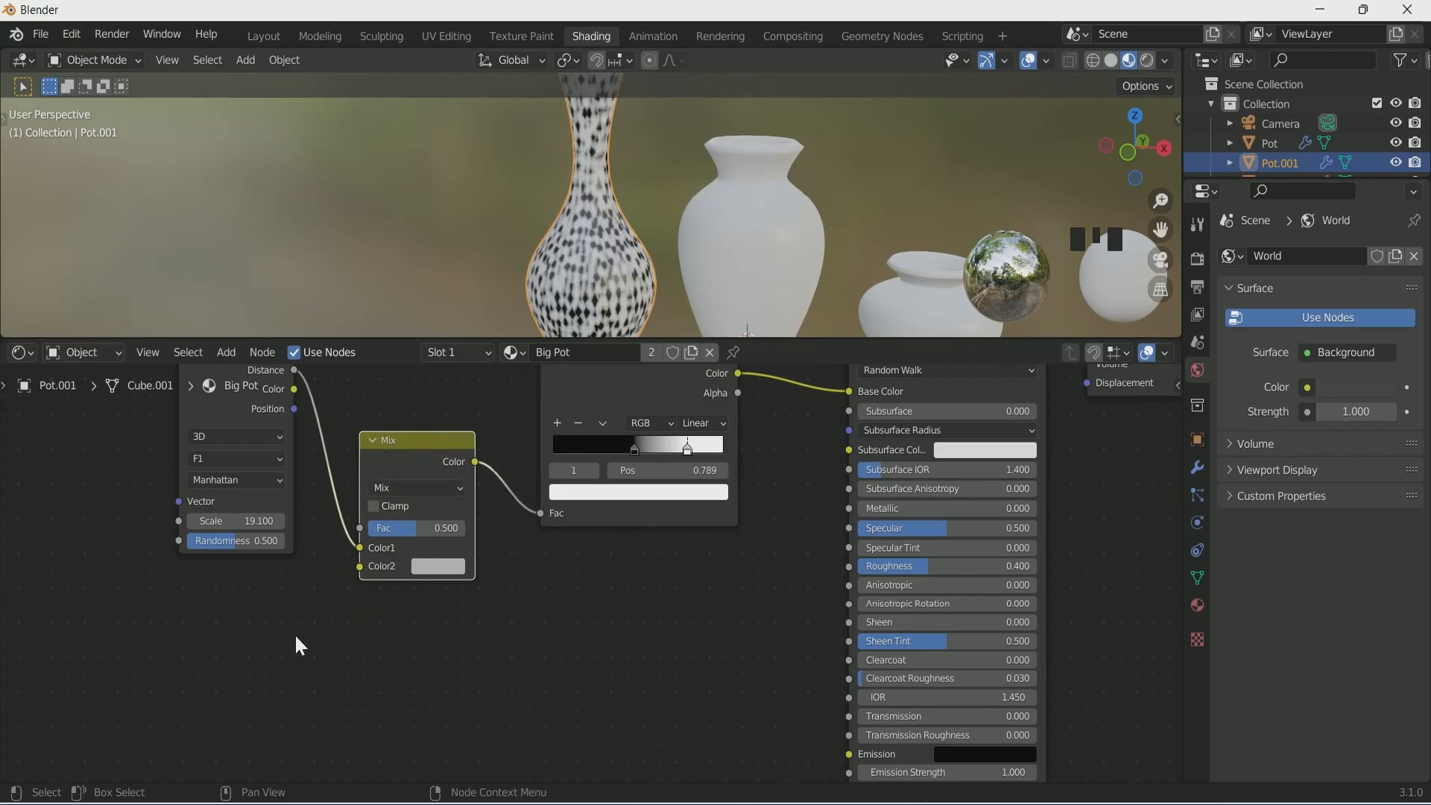
Step: Add a Musgrave Texture below the Voronoi and link its Height to the Mix node's Color2
{"action": "key", "text": "shift+a"}
{"action": "left_click", "coordinate": [270, 574]}
{"action": "type", "text": "mu"}
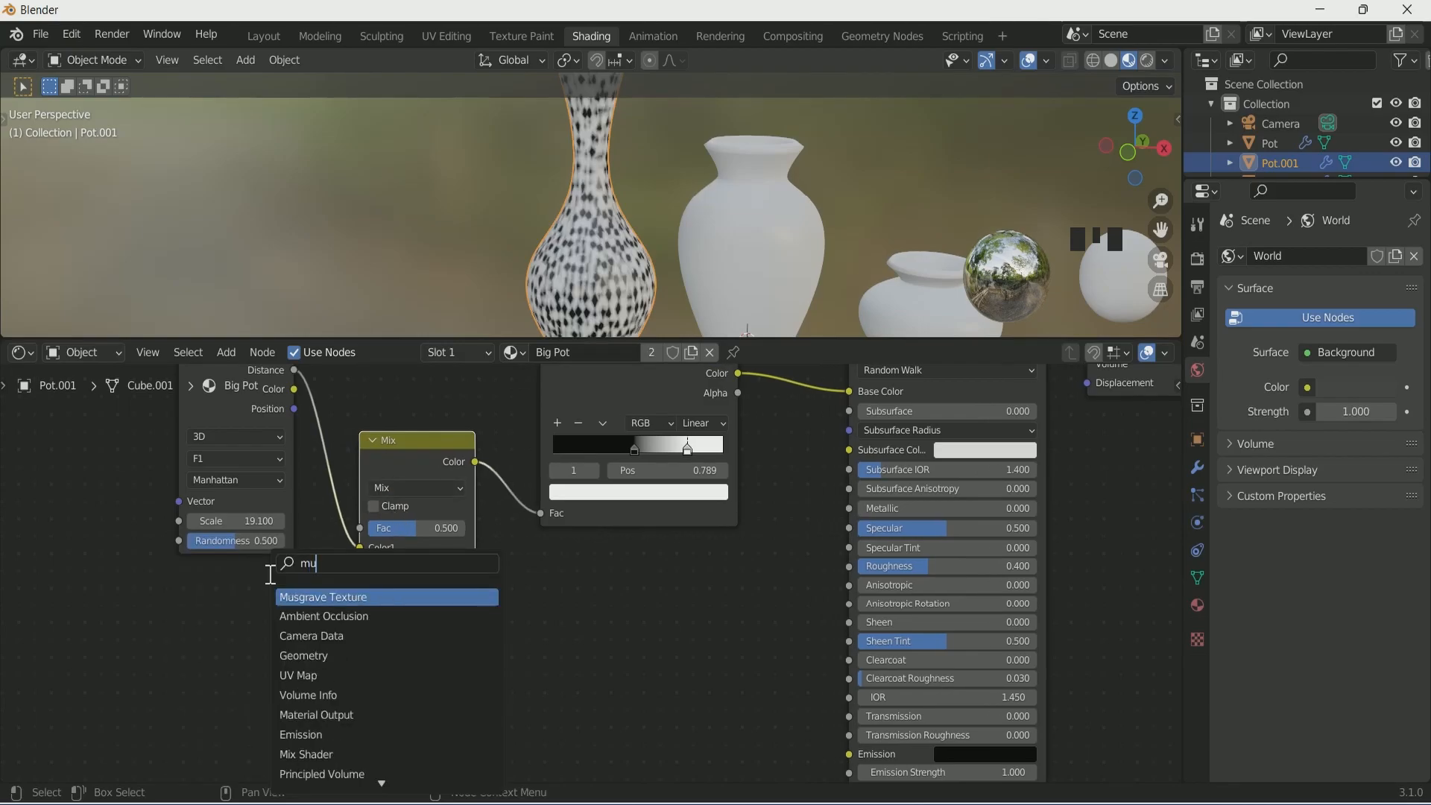
{"action": "type", "text": "s"}
{"action": "left_click", "coordinate": [307, 597]}
{"action": "left_click", "coordinate": [288, 617]}
{"action": "left_click_drag", "start_coordinate": [275, 610], "coordinate": [361, 572]}
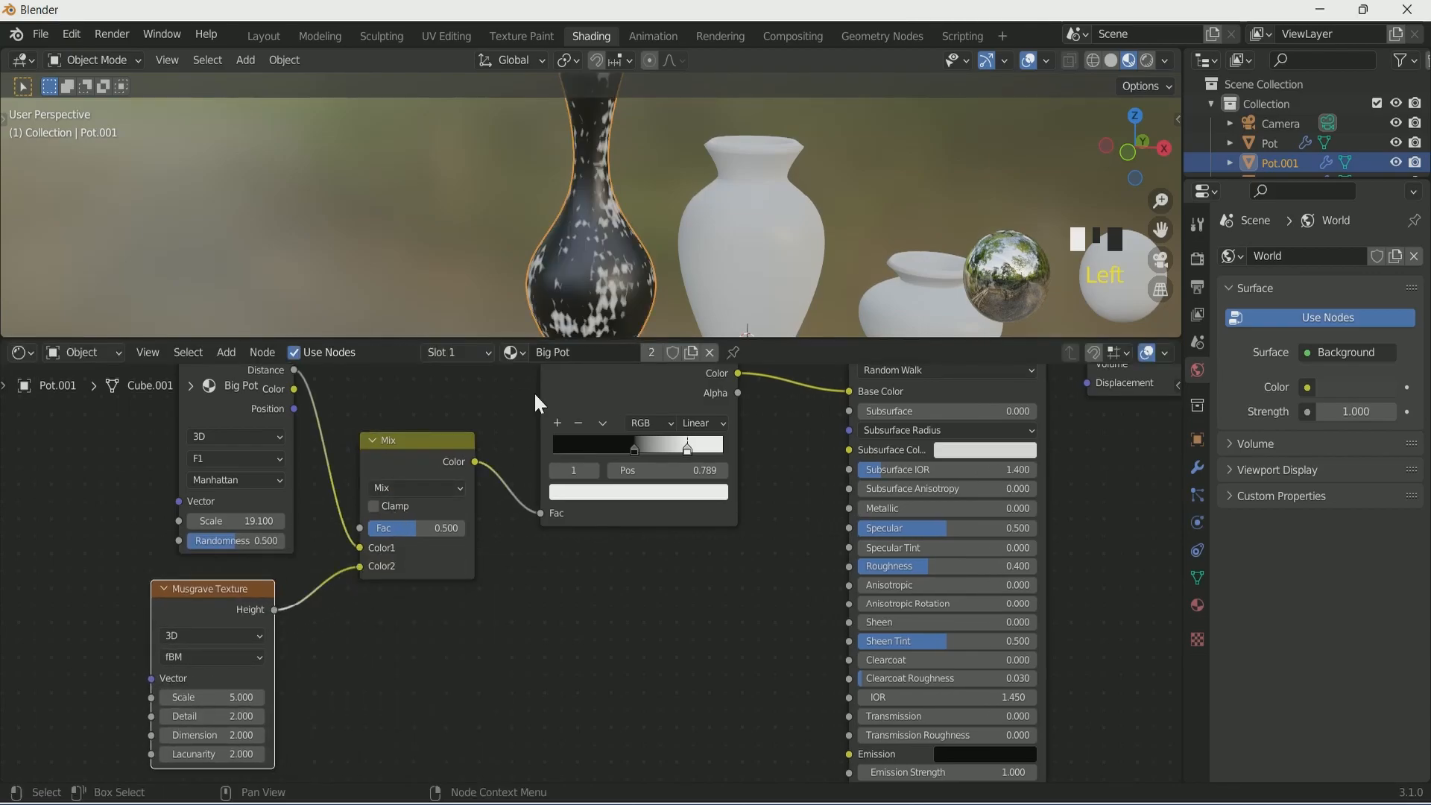
Step: Lower the Principled BSDF's roughness to 0.251 in the Big Pot material
{"action": "scroll", "coordinate": [514, 624], "scroll_direction": "down", "scroll_amount": 1}
{"action": "left_click_drag", "start_coordinate": [873, 599], "coordinate": [858, 598]}
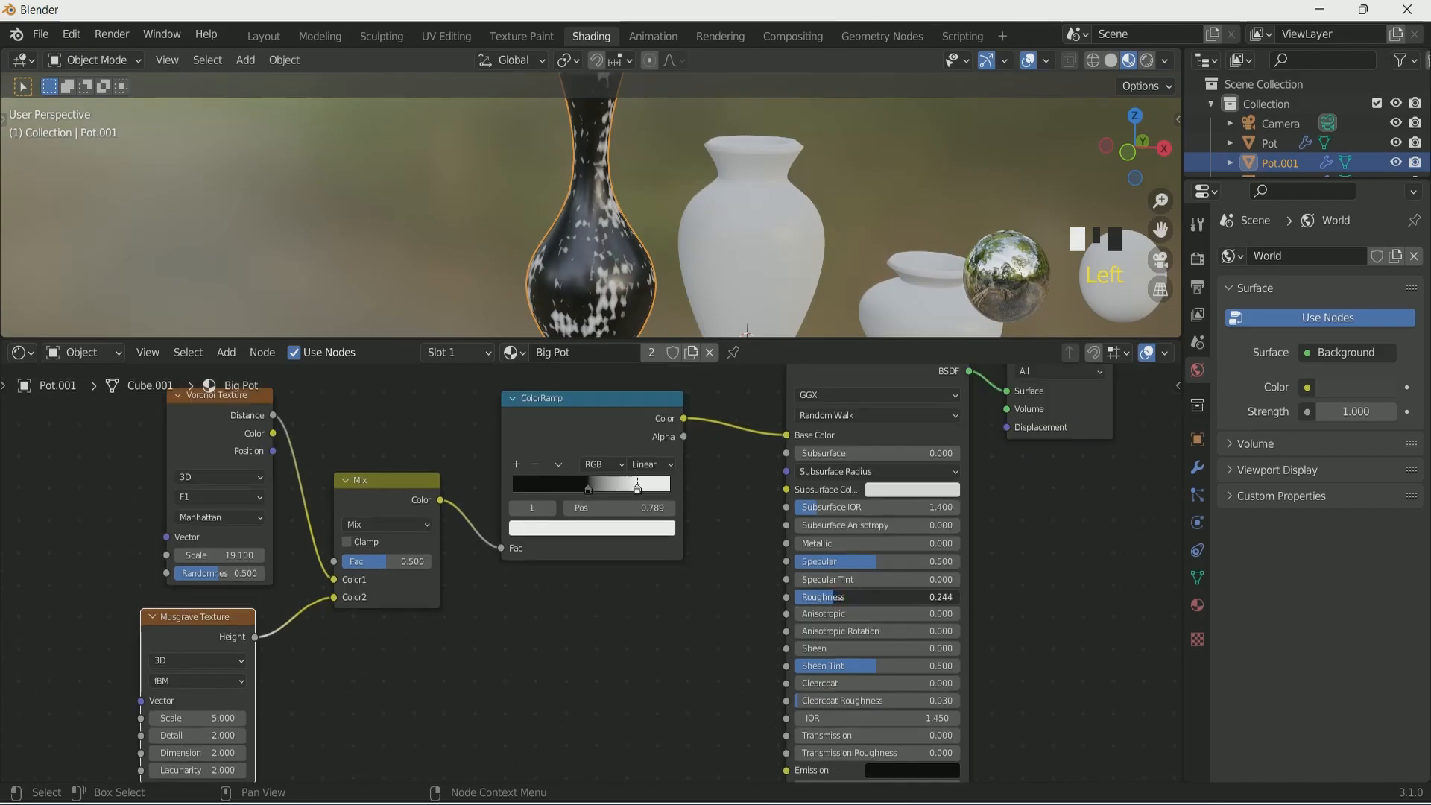
{"action": "scroll", "coordinate": [577, 284], "scroll_direction": "down", "scroll_amount": 3}
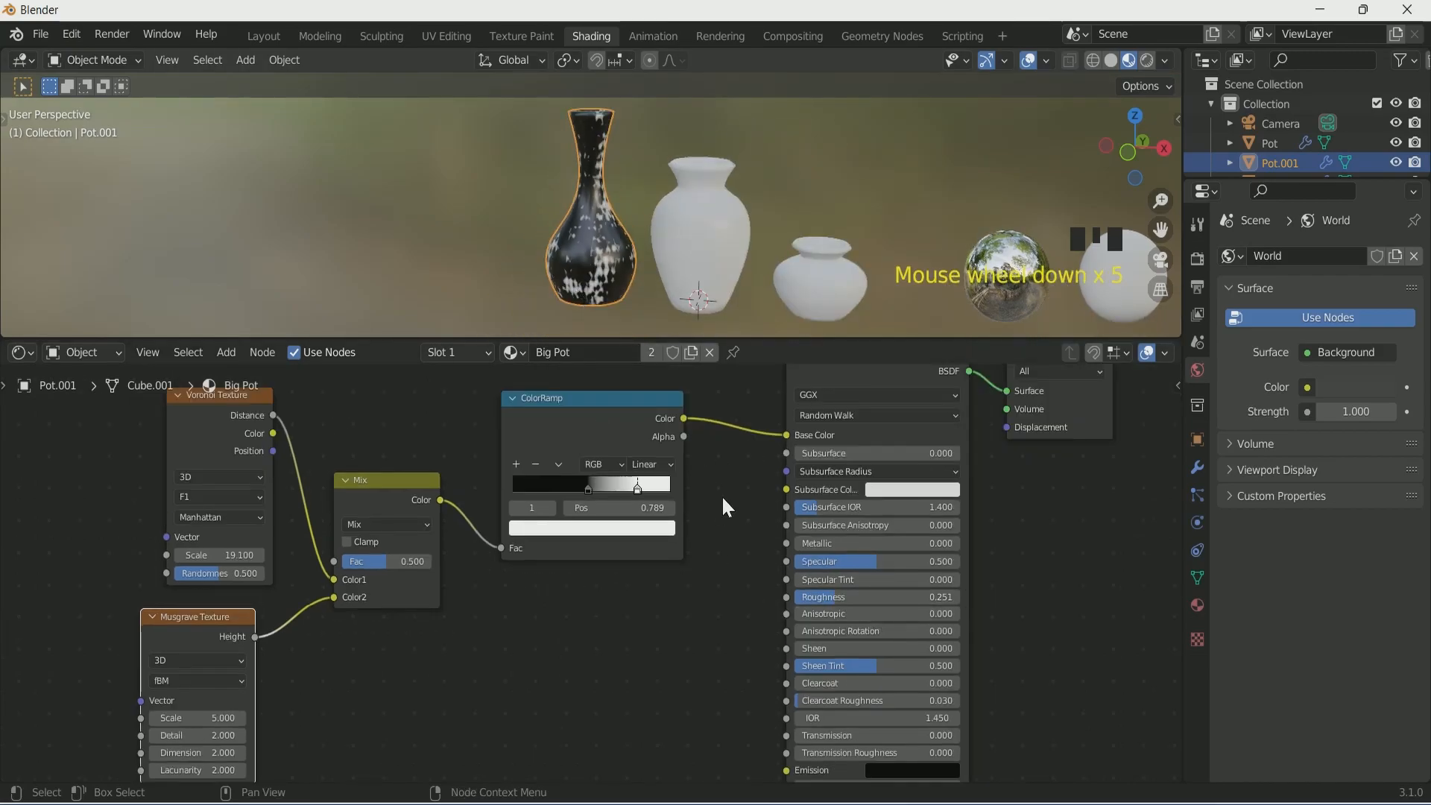
Step: Set the ColorRamp's white stop to the hex colour FFC58D and view the pots from the front
{"action": "left_click", "coordinate": [631, 528]}
{"action": "left_click", "coordinate": [622, 430]}
{"action": "left_click", "coordinate": [597, 453]}
{"action": "key", "text": "ctrl+v"}
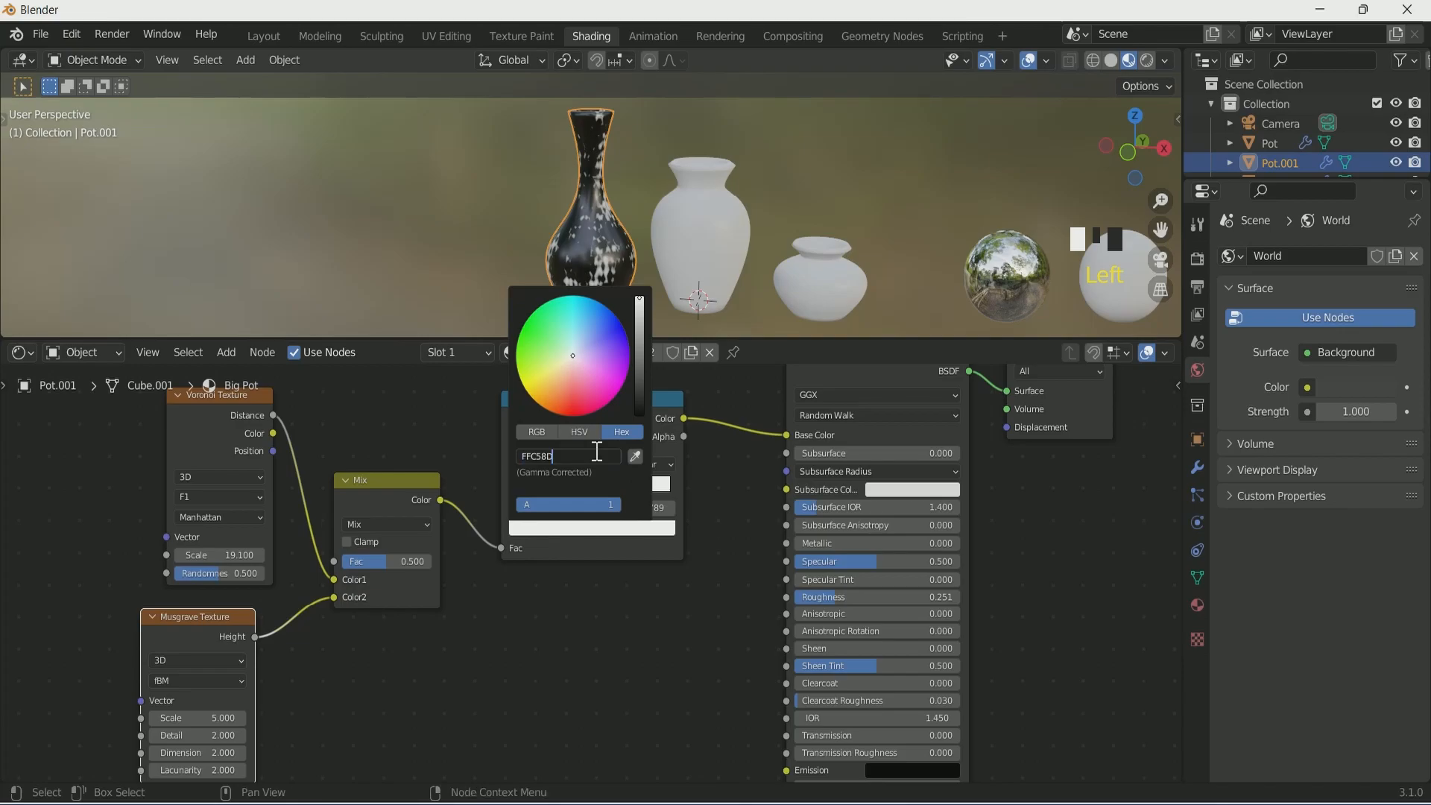
{"action": "key", "text": "Return"}
{"action": "key", "text": "KP_1"}
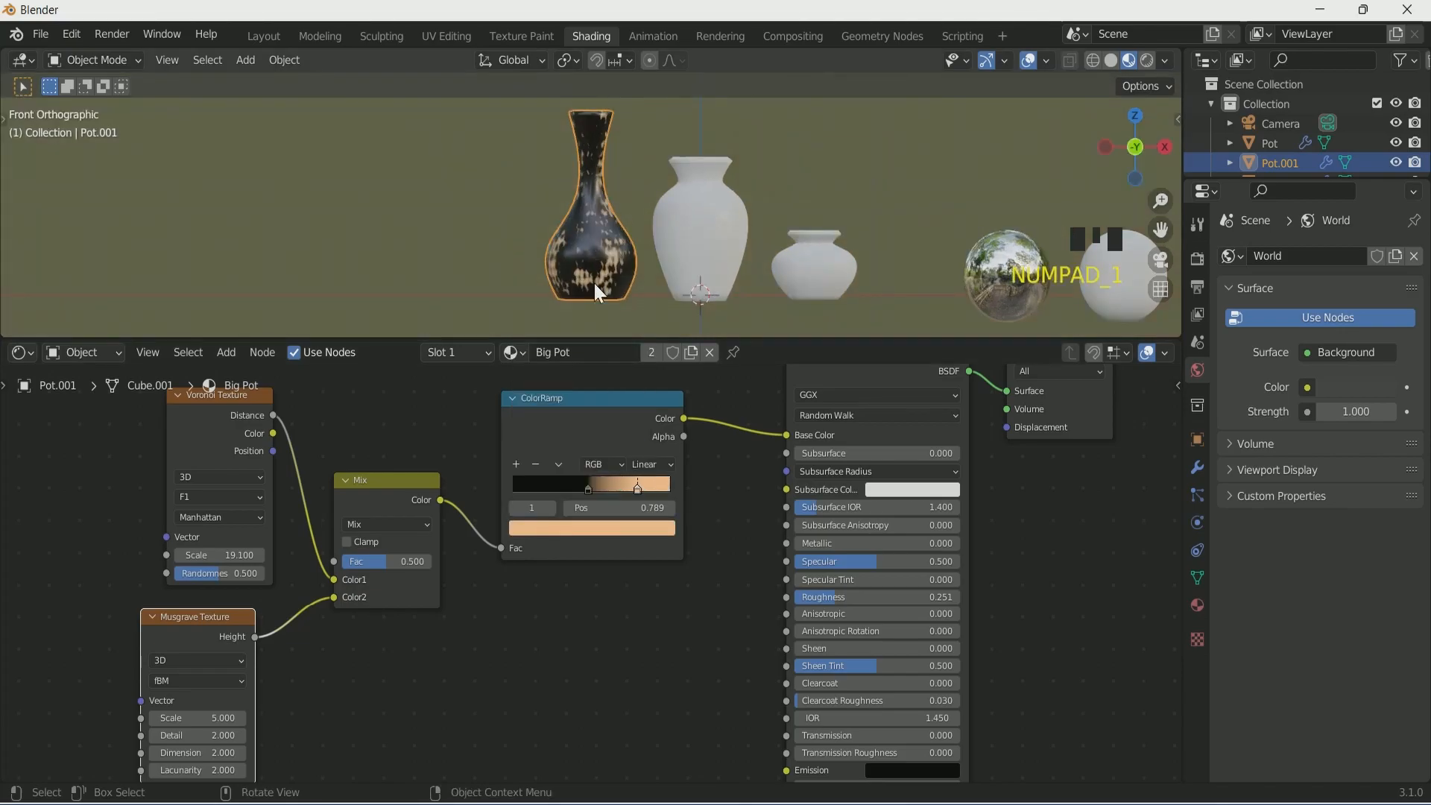
Step: Reduce the Mix node's factor to 0.380 and check the pattern on the tall pot
{"action": "left_click_drag", "start_coordinate": [384, 563], "coordinate": [365, 565]}
{"action": "scroll", "coordinate": [619, 293], "scroll_direction": "up", "scroll_amount": 4}
{"action": "scroll", "coordinate": [619, 293], "scroll_direction": "down", "scroll_amount": 5}
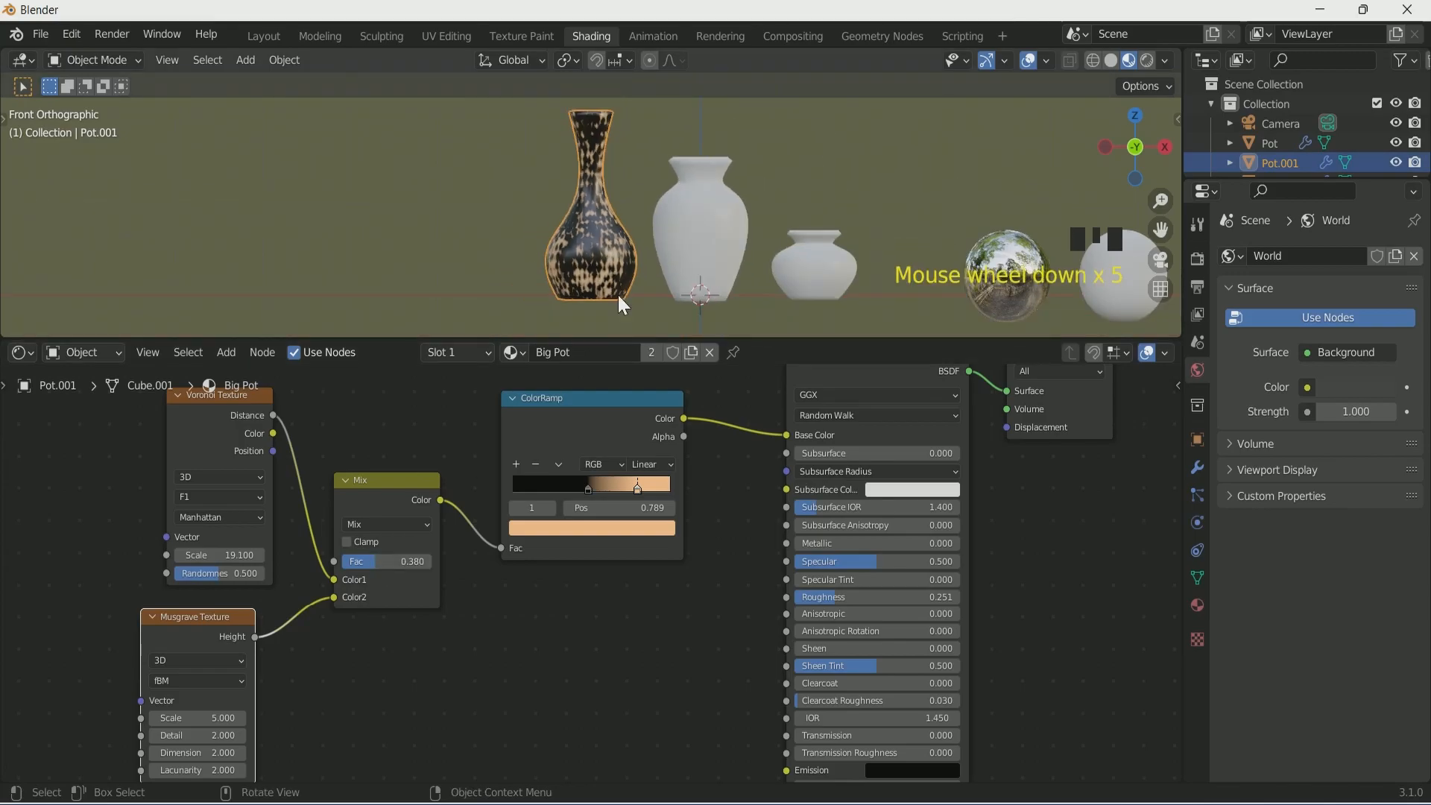
Step: Add a Bump node, link its Normal to the Principled BSDF's Normal, and feed the ColorRamp's Color into its Height
{"action": "key", "text": "shift+a"}
{"action": "type", "text": "bump"}
{"action": "key", "text": "Return"}
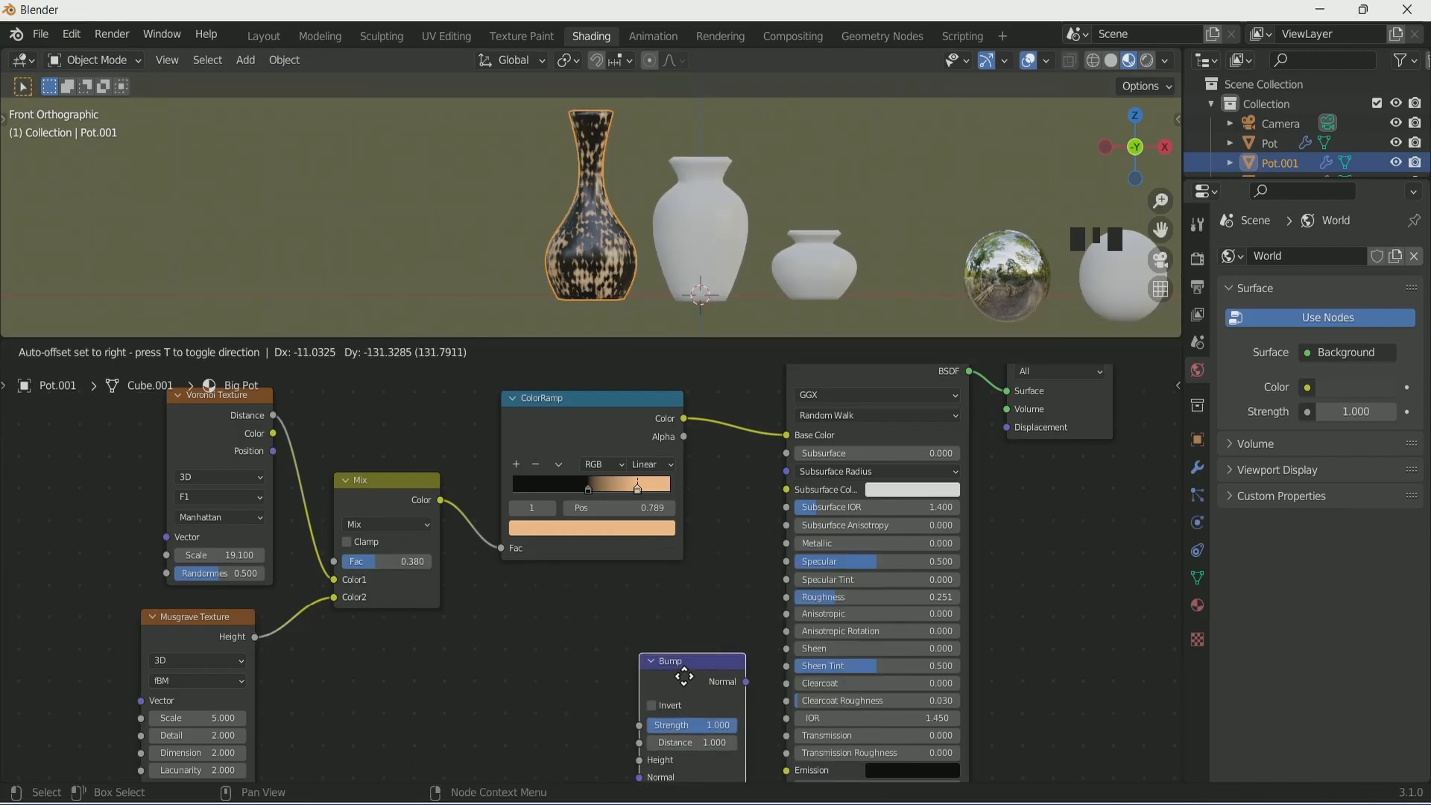
{"action": "middle_click_drag", "start_coordinate": [711, 518], "coordinate": [691, 507]}
{"action": "scroll", "coordinate": [691, 507], "scroll_direction": "down", "scroll_amount": 2}
{"action": "left_click_drag", "start_coordinate": [681, 558], "coordinate": [749, 687]}
{"action": "scroll", "coordinate": [662, 537], "scroll_direction": "up", "scroll_amount": 1}
{"action": "middle_click_drag", "start_coordinate": [662, 536], "coordinate": [687, 565]}
{"action": "left_click_drag", "start_coordinate": [692, 379], "coordinate": [647, 738]}
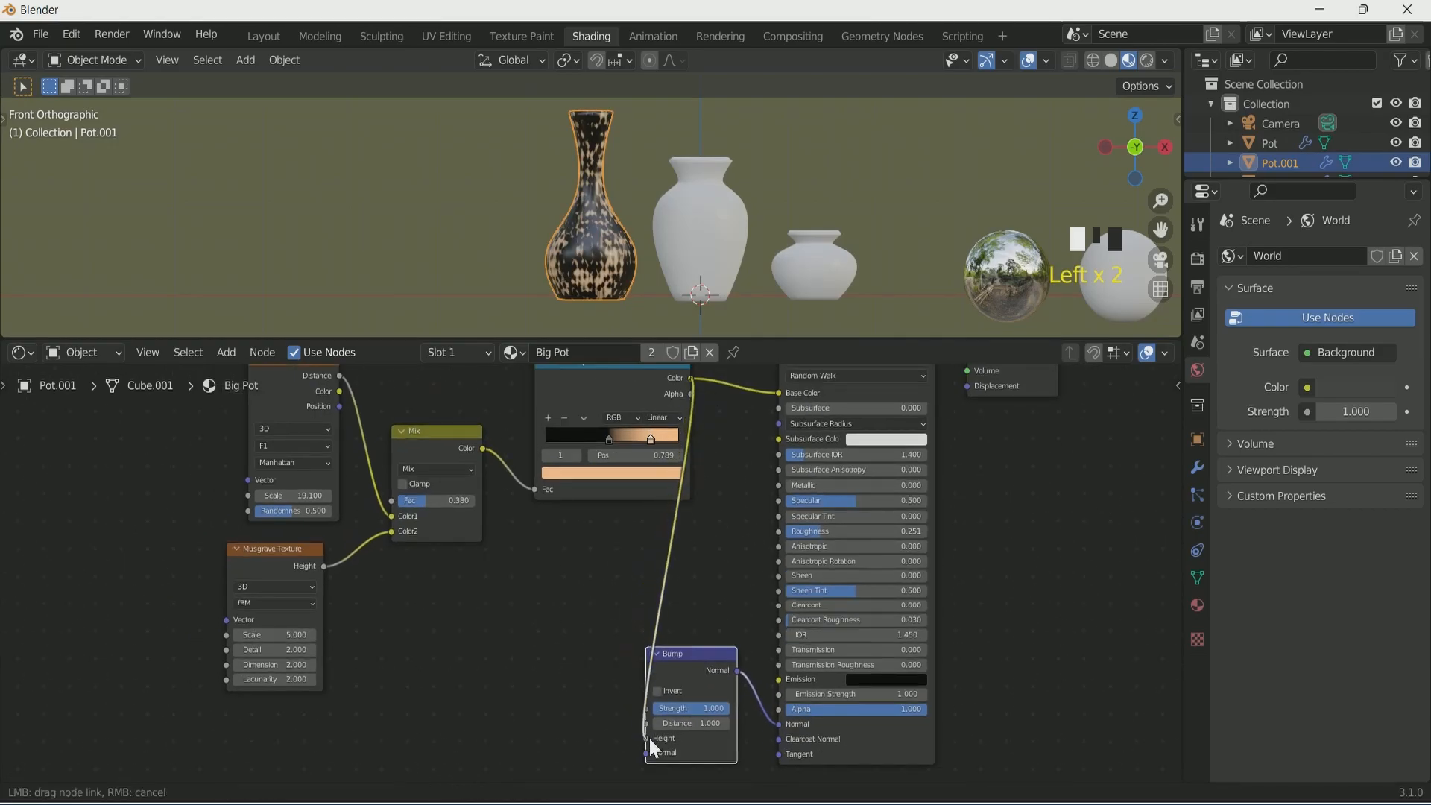
{"action": "scroll", "coordinate": [562, 274], "scroll_direction": "up", "scroll_amount": 1}
{"action": "scroll", "coordinate": [593, 267], "scroll_direction": "up", "scroll_amount": 2}
{"action": "scroll", "coordinate": [593, 270], "scroll_direction": "down", "scroll_amount": 4}
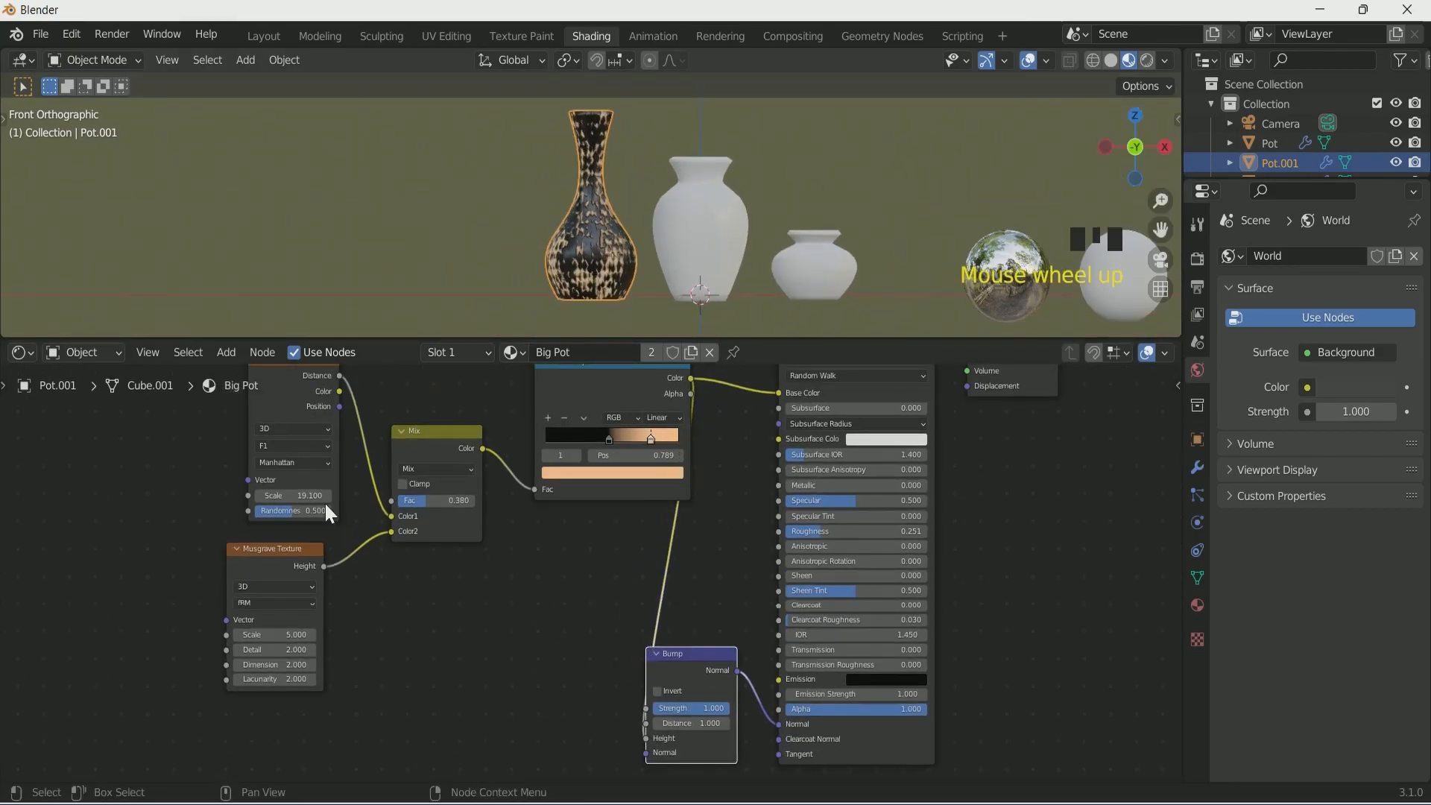
{"action": "mouse_move", "coordinate": [610, 440]}
{"action": "left_mouse_down"}
{"action": "mouse_move", "coordinate": [597, 441]}
{"action": "mouse_move", "coordinate": [625, 441]}
{"action": "left_mouse_up"}
{"action": "key", "text": "ctrl+z"}
{"action": "key", "text": "ctrl+z"}
{"action": "key", "text": "ctrl+z"}
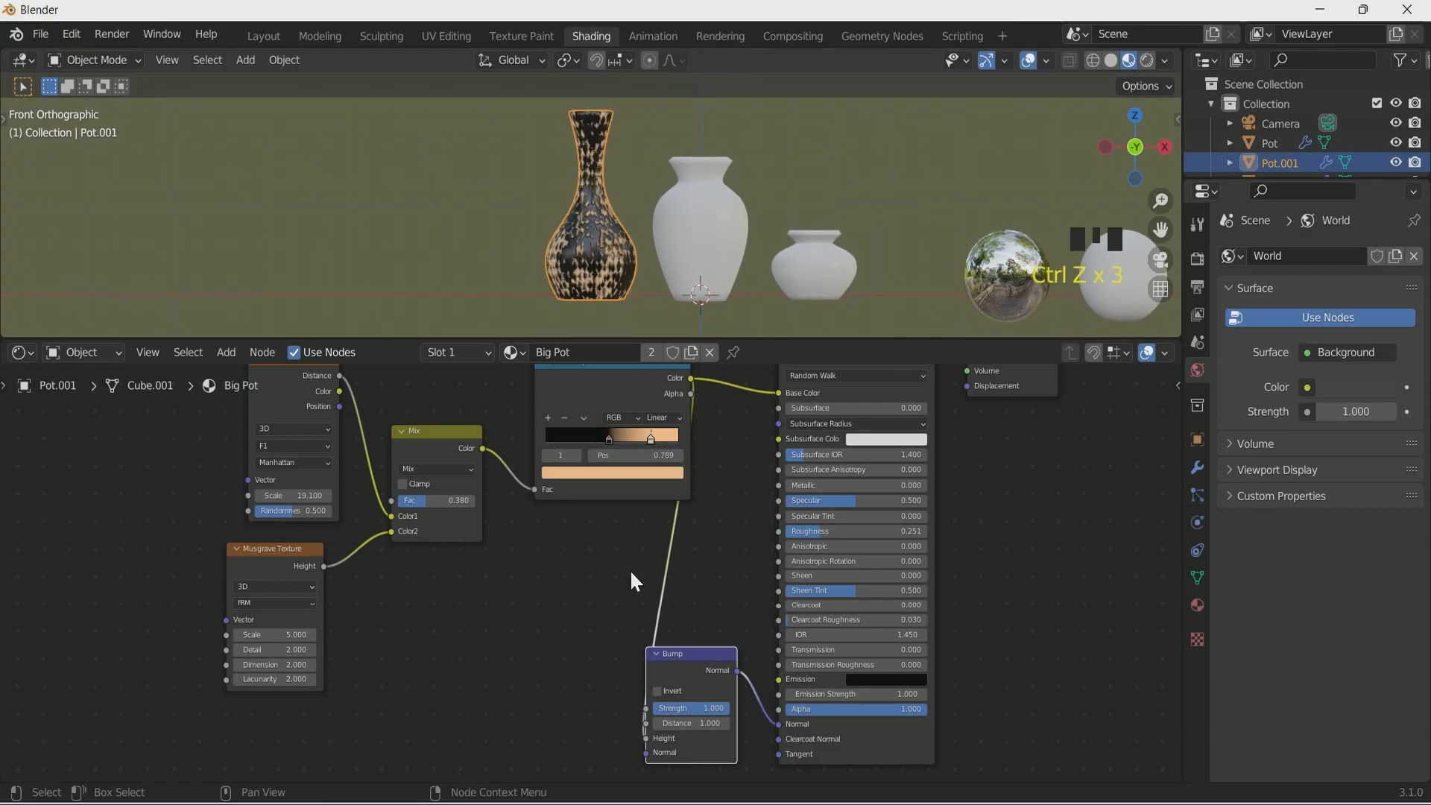
Step: Select the original middle pot, add a ColorRamp to its Pot material, and link the ramp's Color to Base Color
{"action": "left_click", "coordinate": [699, 246]}
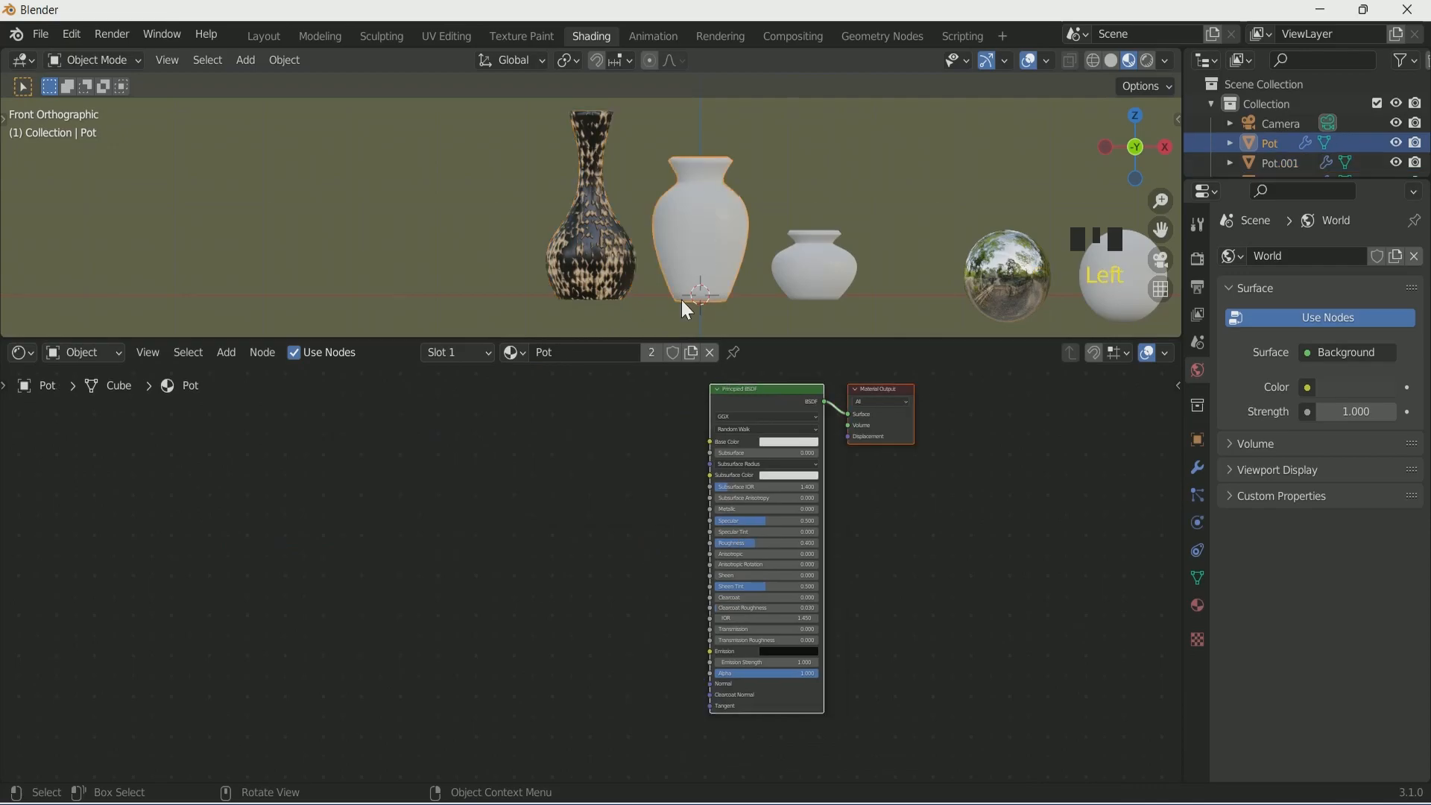
{"action": "key", "text": "shift+a"}
{"action": "left_click", "coordinate": [624, 550]}
{"action": "type", "text": "co"}
{"action": "key", "text": "Return"}
{"action": "left_click", "coordinate": [673, 426]}
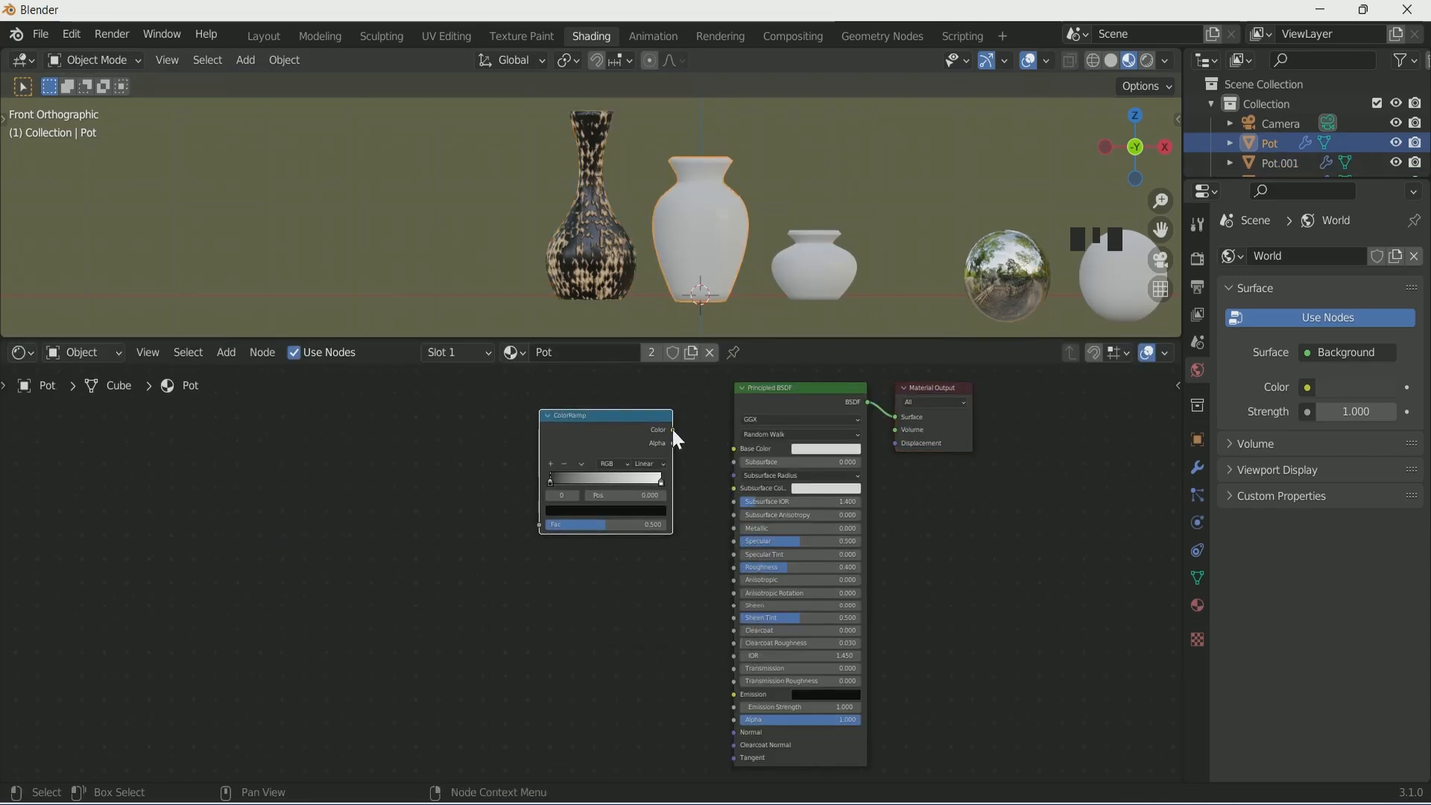
{"action": "left_click_drag", "start_coordinate": [673, 431], "coordinate": [735, 448]}
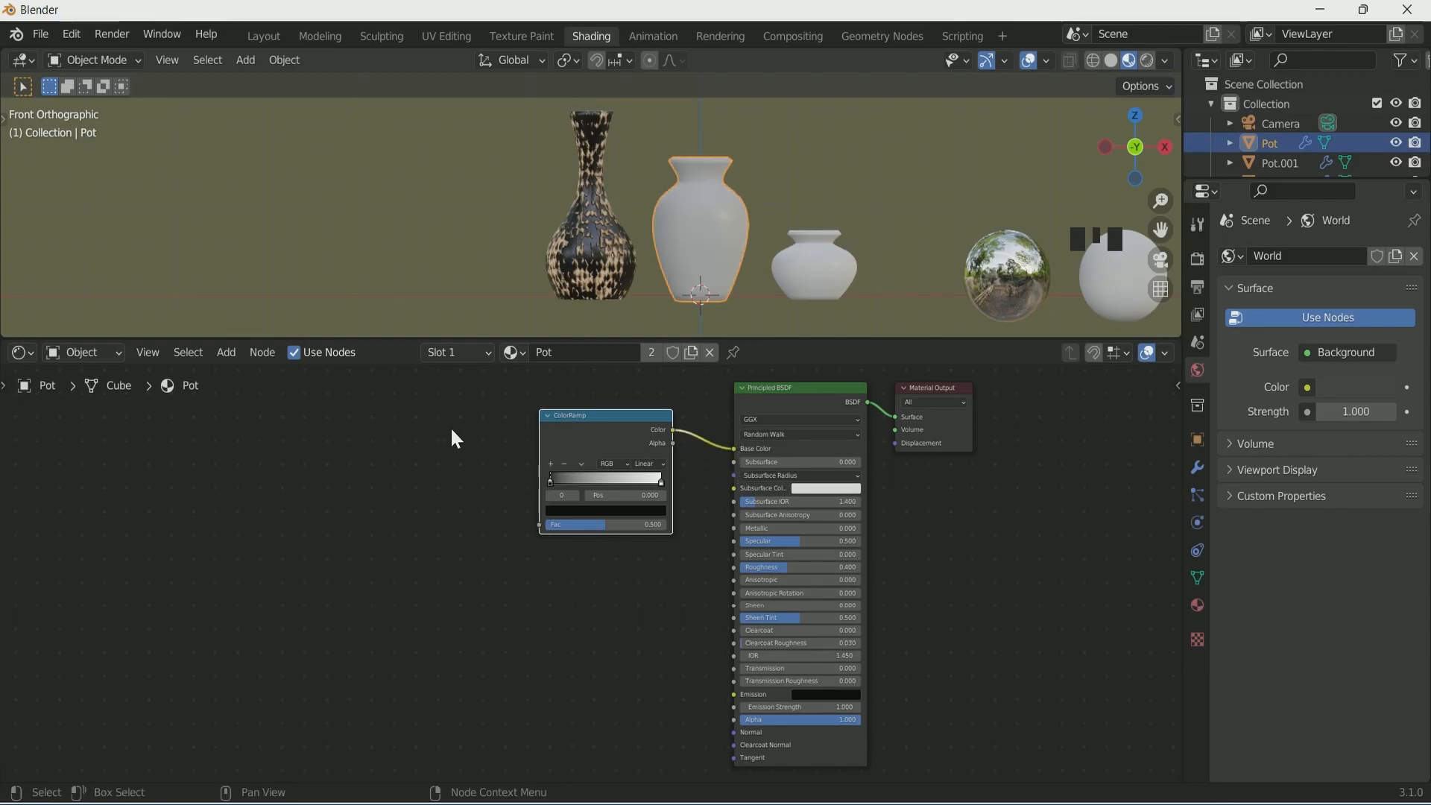
Step: Add a Voronoi Texture to the Pot material with its Distance linked to the ColorRamp's Fac, and set its feature to F2
{"action": "key", "text": "shift+a"}
{"action": "left_click", "coordinate": [429, 439]}
{"action": "type", "text": "vor"}
{"action": "key", "text": "Return"}
{"action": "left_click", "coordinate": [472, 445]}
{"action": "left_click_drag", "start_coordinate": [472, 438], "coordinate": [540, 525]}
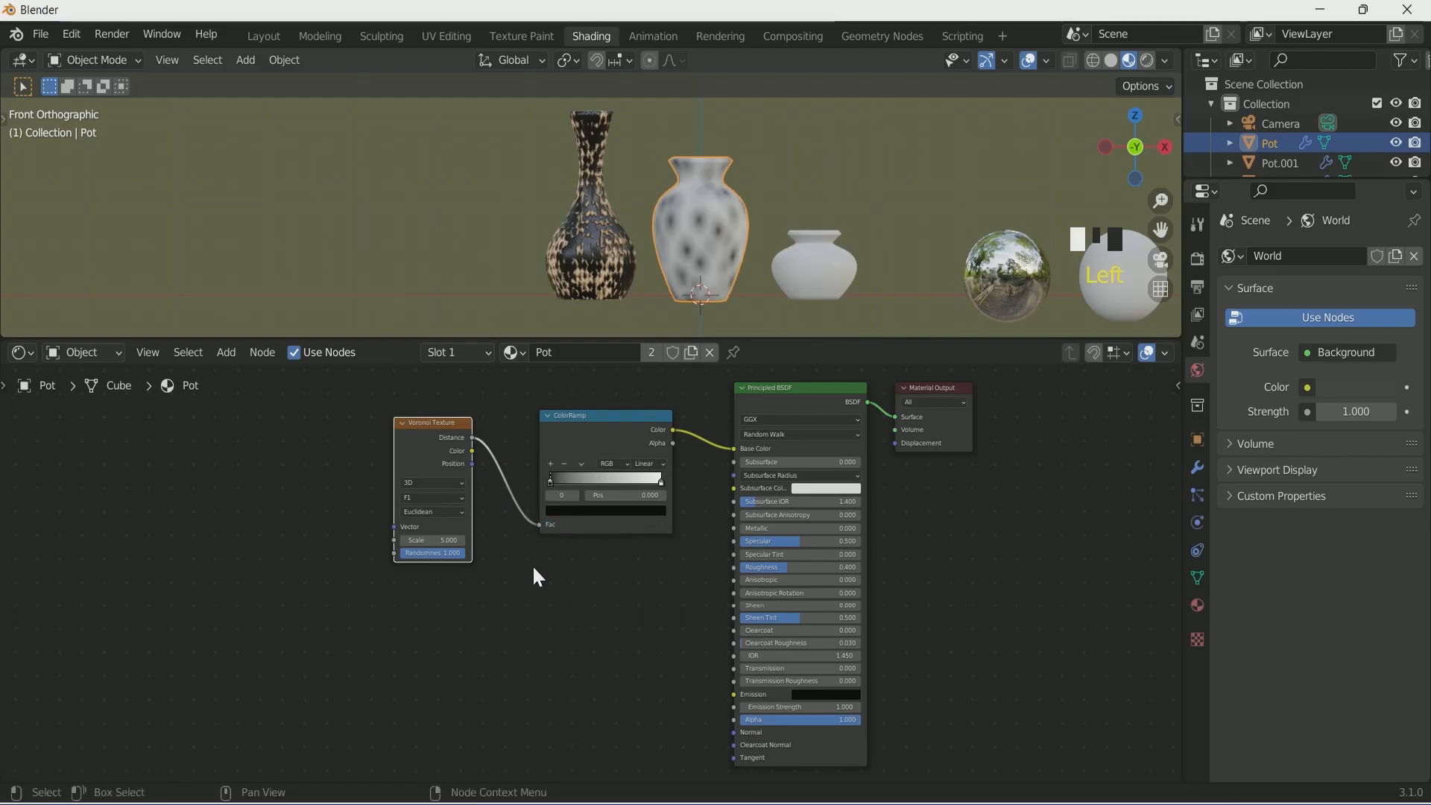
{"action": "left_click", "coordinate": [460, 499]}
{"action": "left_click", "coordinate": [466, 521]}
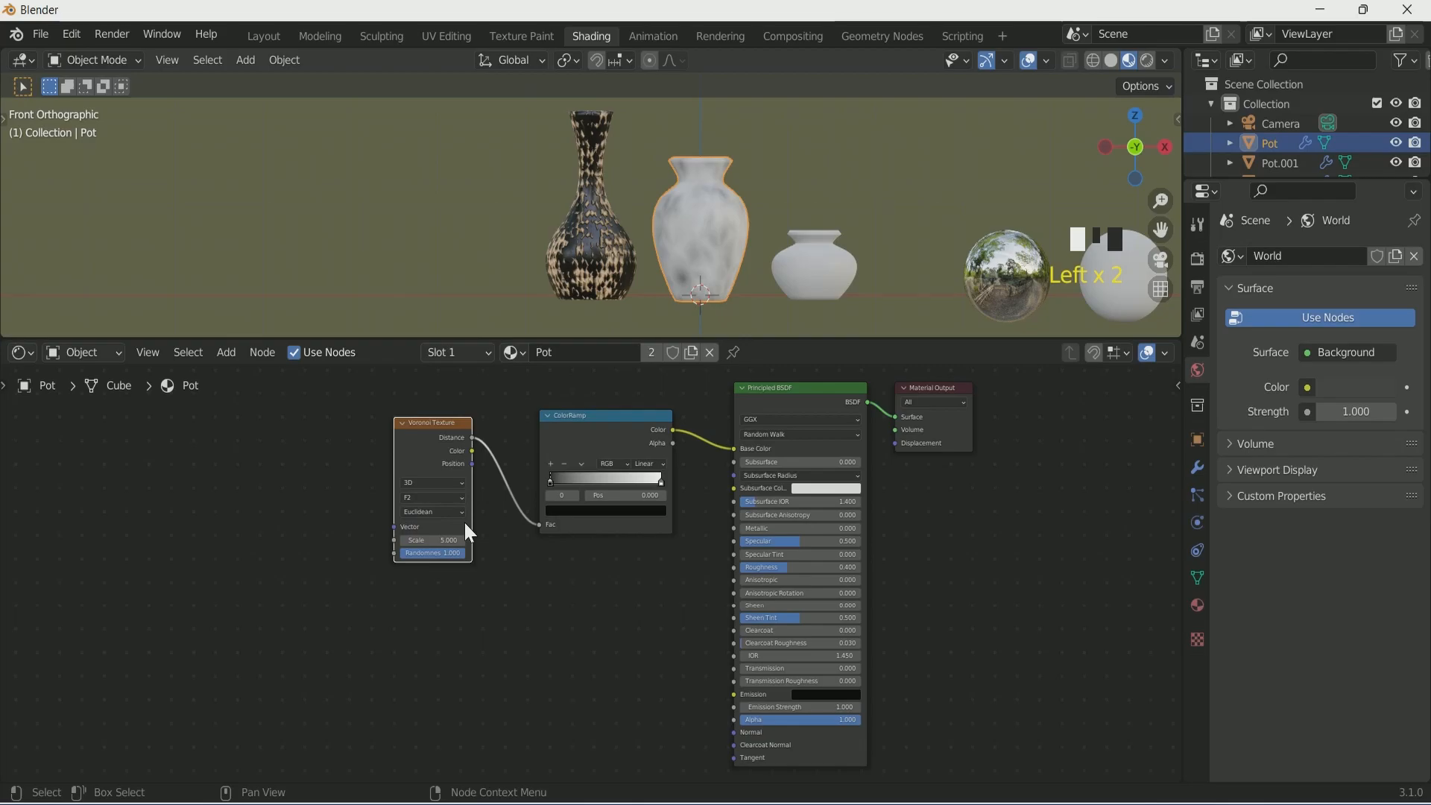
Step: Set the Voronoi Texture's Scale to 2.5 in the middle pot's material
{"action": "scroll", "coordinate": [482, 596], "scroll_direction": "up", "scroll_amount": 3}
{"action": "left_click", "coordinate": [392, 545]}
{"action": "type", "text": "2"}
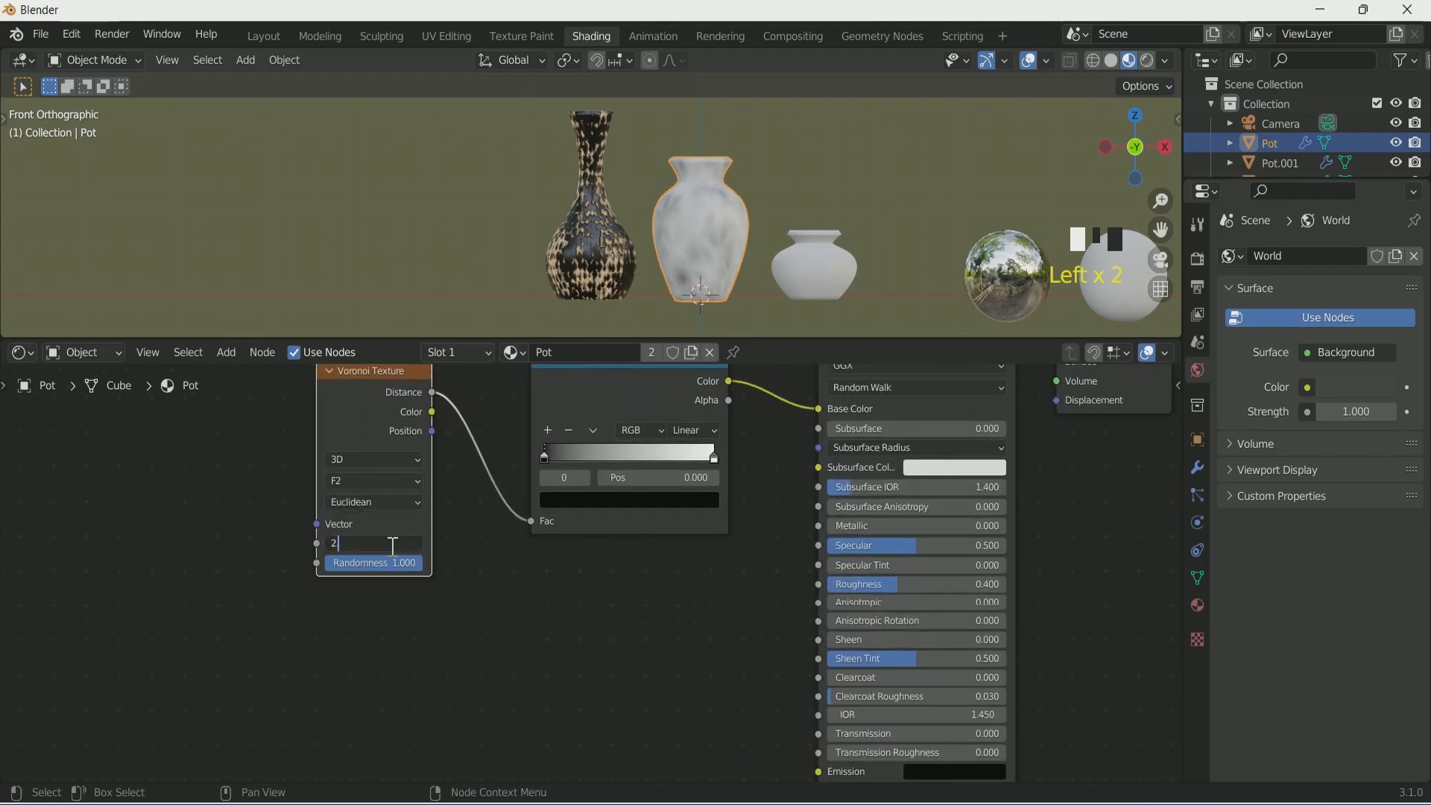
{"action": "type", "text": ".5"}
{"action": "key", "text": "Return"}
Step: Adjust the ColorRamp's stops at both ends and give the dark stop the hex colour 934733
{"action": "mouse_move", "coordinate": [545, 457]}
{"action": "left_mouse_down"}
{"action": "mouse_move", "coordinate": [590, 462]}
{"action": "mouse_move", "coordinate": [539, 459]}
{"action": "left_mouse_up"}
{"action": "mouse_move", "coordinate": [713, 457]}
{"action": "left_mouse_down"}
{"action": "mouse_move", "coordinate": [642, 458]}
{"action": "mouse_move", "coordinate": [731, 452]}
{"action": "left_mouse_up"}
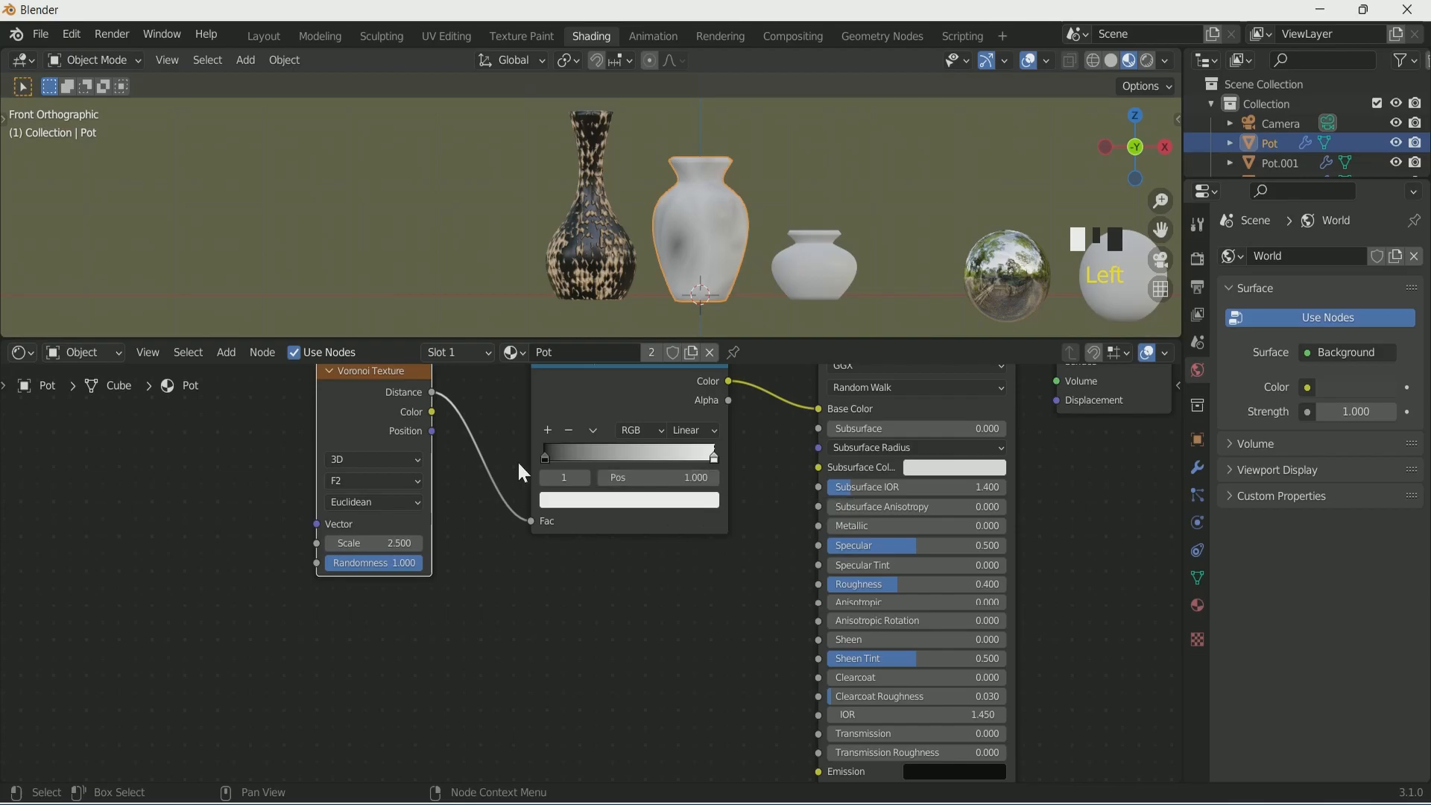
{"action": "left_click", "coordinate": [545, 456]}
{"action": "left_click", "coordinate": [581, 499]}
{"action": "left_click", "coordinate": [613, 422]}
{"action": "type", "text": "934733"}
{"action": "key", "text": "Return"}
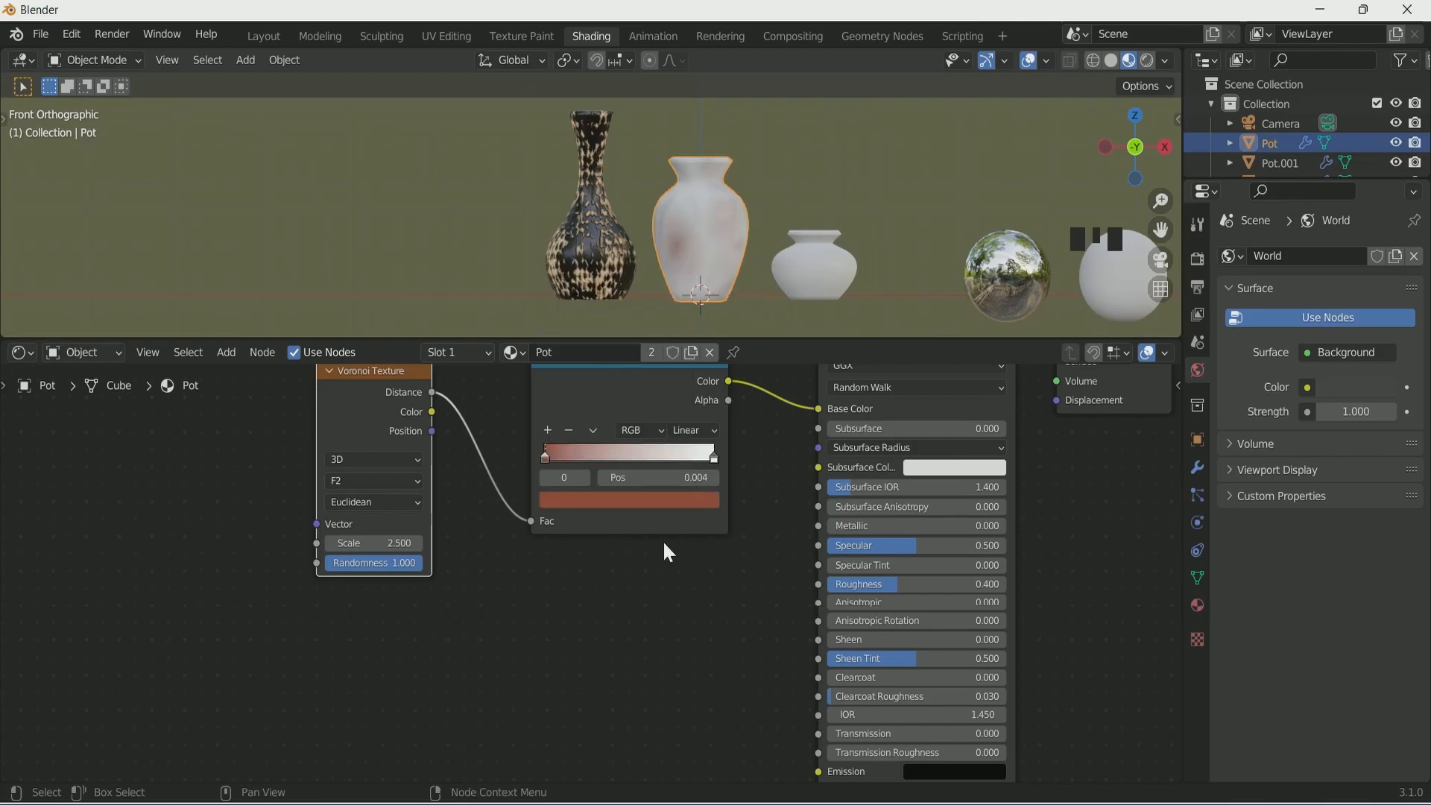
Step: Switch the ColorRamp's interpolation to Constant and move the white stop to position 0.756
{"action": "left_click", "coordinate": [695, 430]}
{"action": "left_click", "coordinate": [706, 510]}
{"action": "left_click", "coordinate": [714, 456]}
{"action": "left_click_drag", "start_coordinate": [713, 455], "coordinate": [670, 463]}
Step: Add a Bump node, link its Normal to the Principled BSDF's Normal, and feed the ColorRamp's Color into its Height
{"action": "key", "text": "shift+a"}
{"action": "type", "text": "bump"}
{"action": "key", "text": "Return"}
{"action": "left_click", "coordinate": [674, 638]}
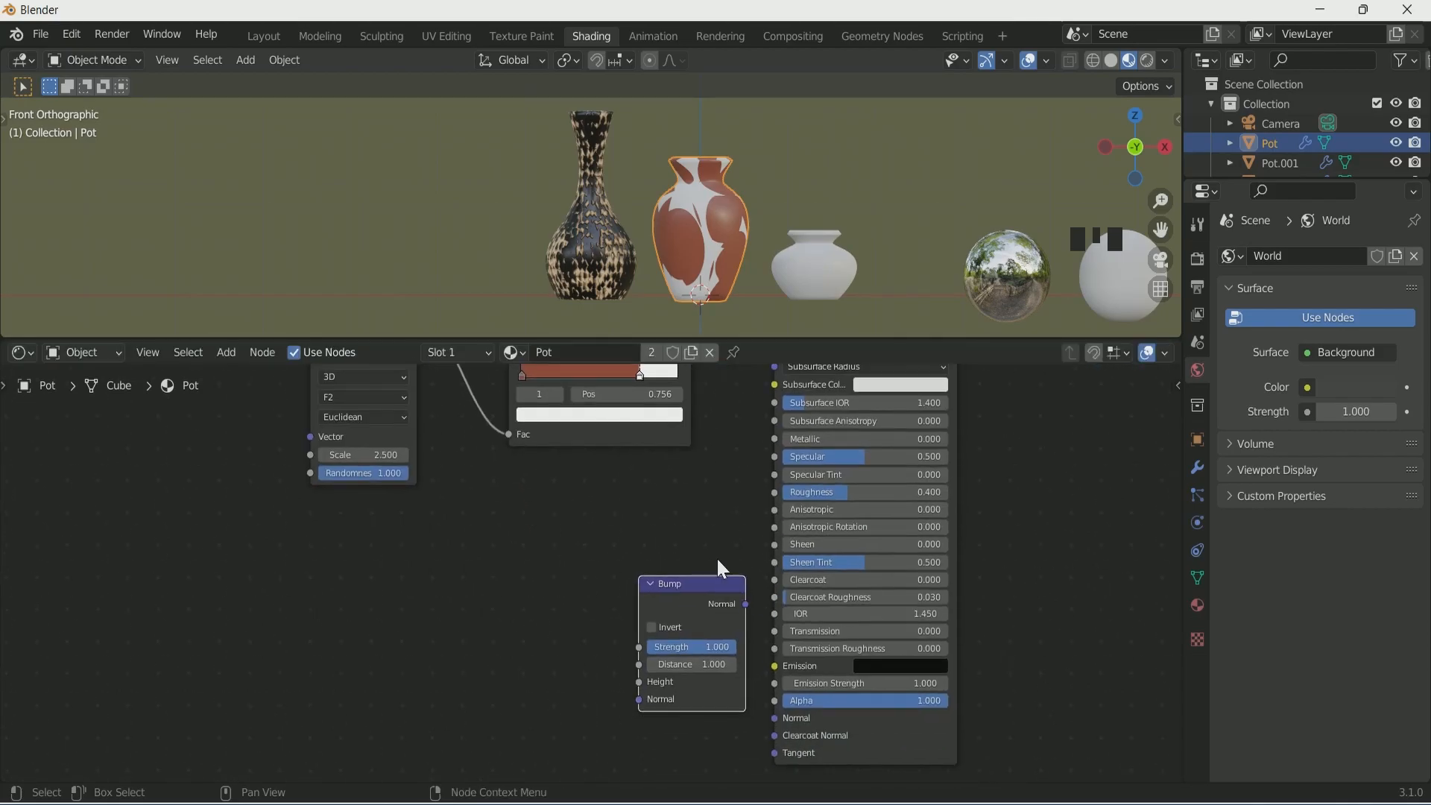
{"action": "left_click_drag", "start_coordinate": [738, 646], "coordinate": [774, 718]}
{"action": "scroll", "coordinate": [680, 568], "scroll_direction": "down", "scroll_amount": 2}
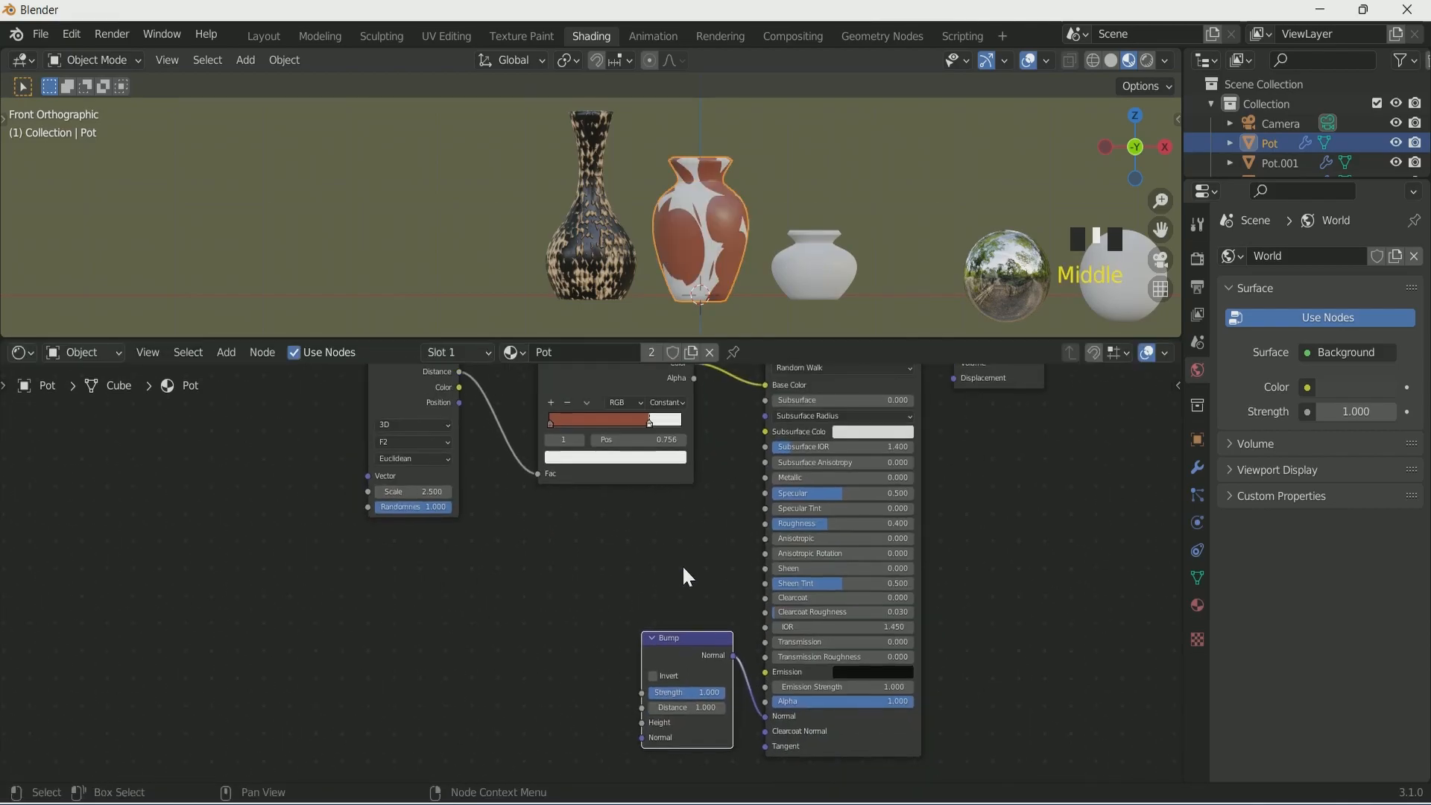
{"action": "left_click_drag", "start_coordinate": [701, 375], "coordinate": [649, 734]}
{"action": "scroll", "coordinate": [692, 263], "scroll_direction": "up", "scroll_amount": 2}
{"action": "scroll", "coordinate": [691, 263], "scroll_direction": "down", "scroll_amount": 2}
{"action": "scroll", "coordinate": [692, 262], "scroll_direction": "up", "scroll_amount": 2}
{"action": "scroll", "coordinate": [694, 266], "scroll_direction": "up", "scroll_amount": 1}
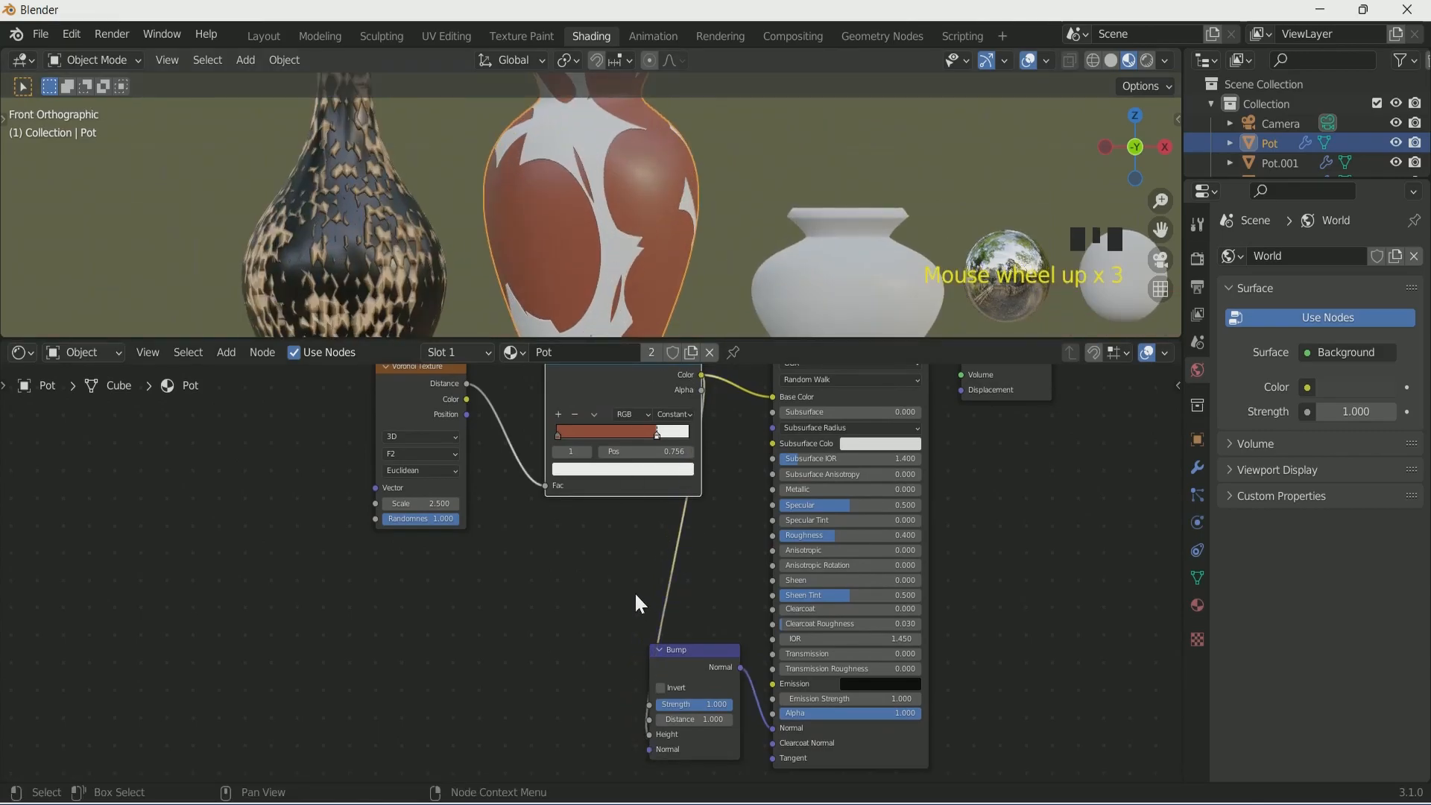
Step: Add a second ColorRamp below the first and set the Principled BSDF's Roughness to 0.15
{"action": "key", "text": "shift+a"}
{"action": "left_click", "coordinate": [646, 601]}
{"action": "type", "text": "color"}
{"action": "key", "text": "Return"}
{"action": "left_click", "coordinate": [828, 535]}
{"action": "type", "text": ".15"}
{"action": "key", "text": "Return"}
Step: Darken the second ColorRamp's white stop by setting its colour value to 0.15
{"action": "left_click", "coordinate": [618, 605]}
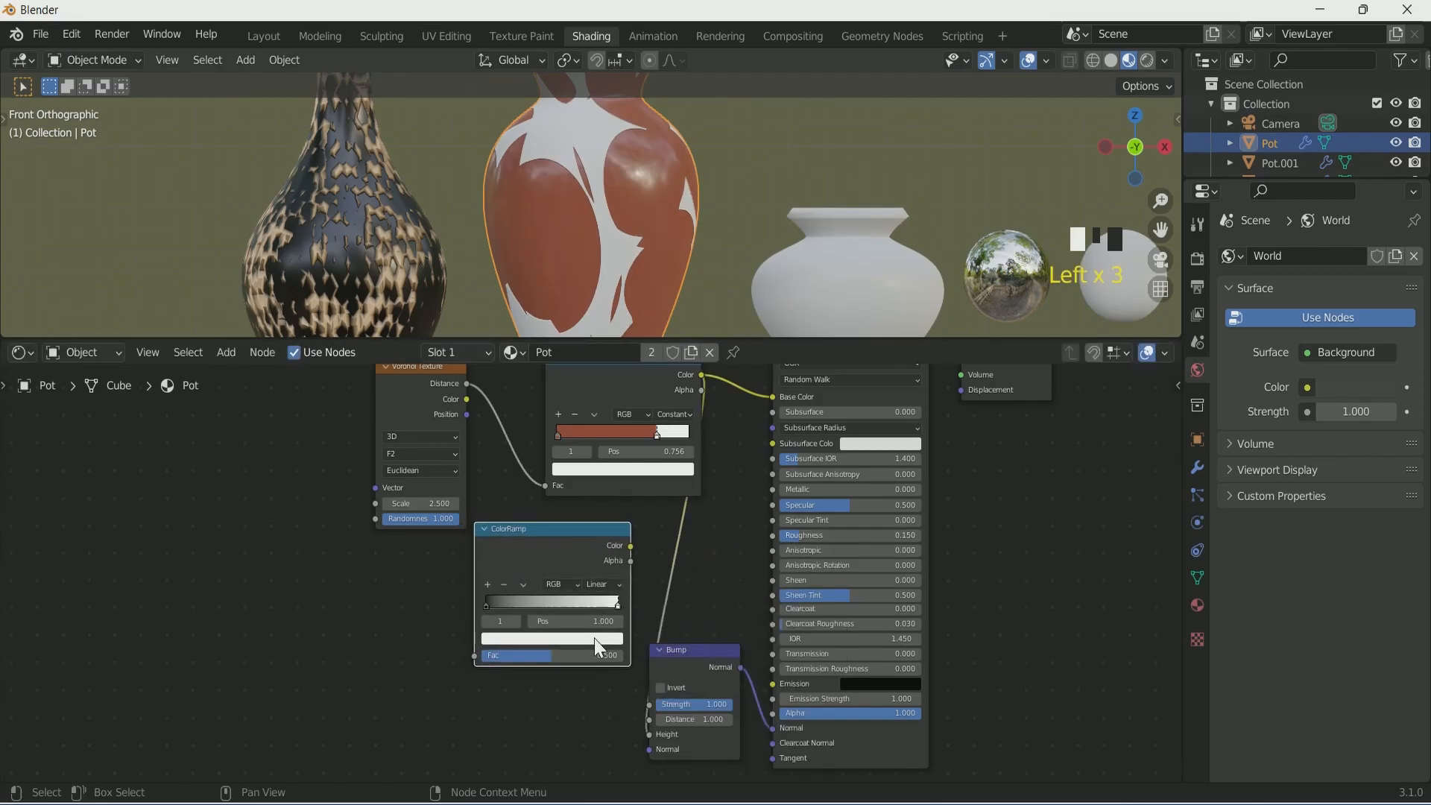
{"action": "left_click", "coordinate": [594, 638]}
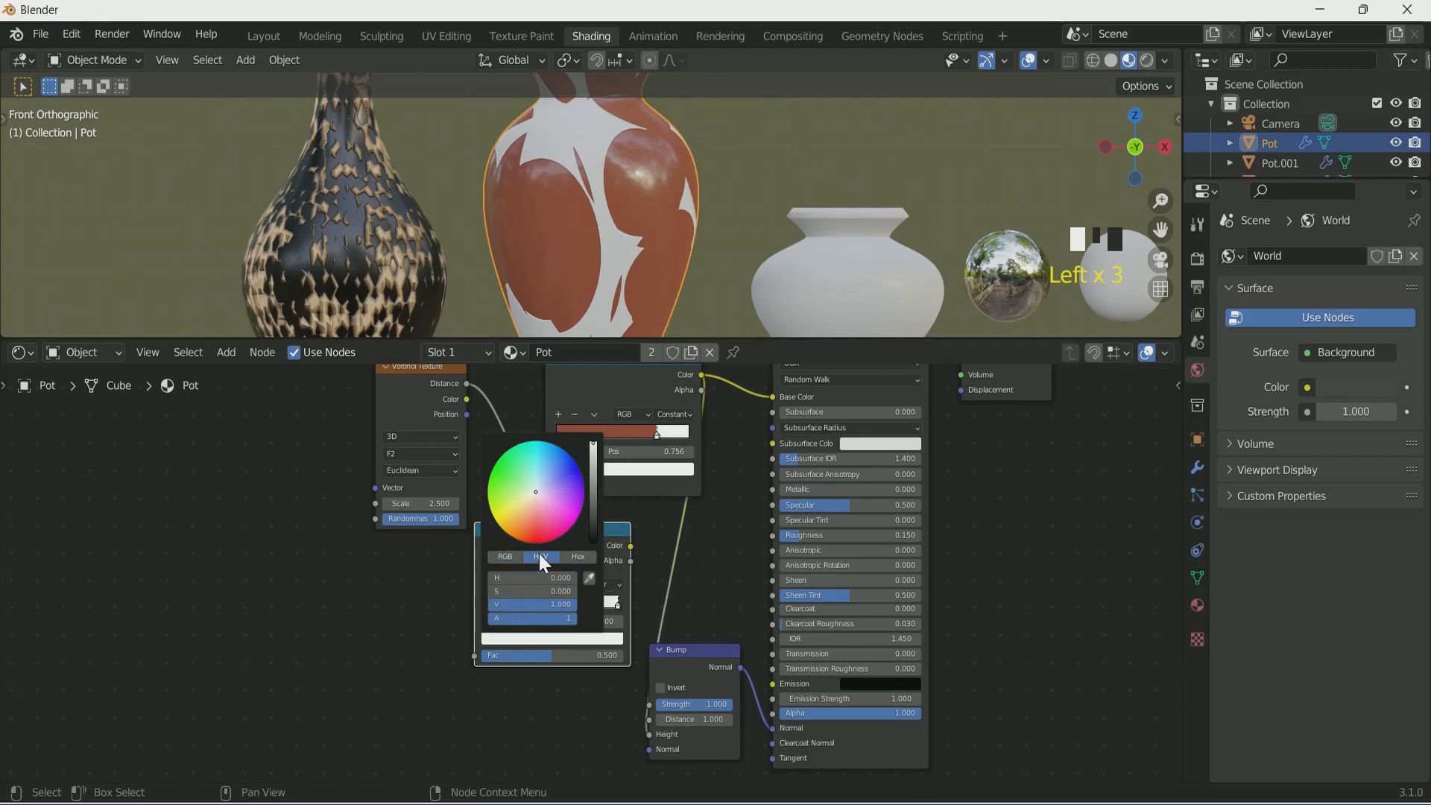
{"action": "left_click", "coordinate": [562, 603]}
{"action": "type", "text": "0"}
{"action": "key", "text": "Return"}
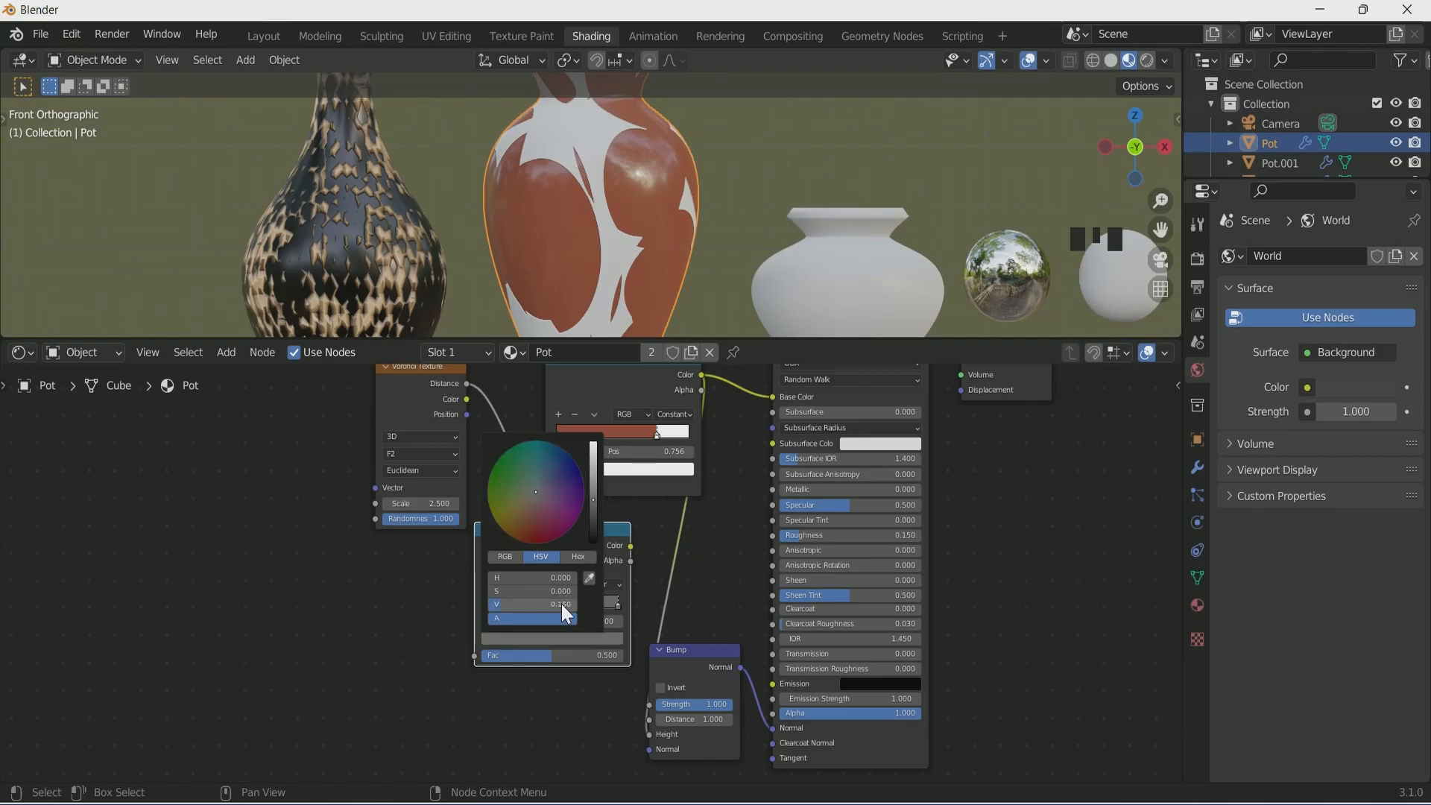
Step: Link the second ColorRamp's Color to Roughness and the first ColorRamp's Color to the second ramp's Fac
{"action": "left_click_drag", "start_coordinate": [631, 545], "coordinate": [774, 536]}
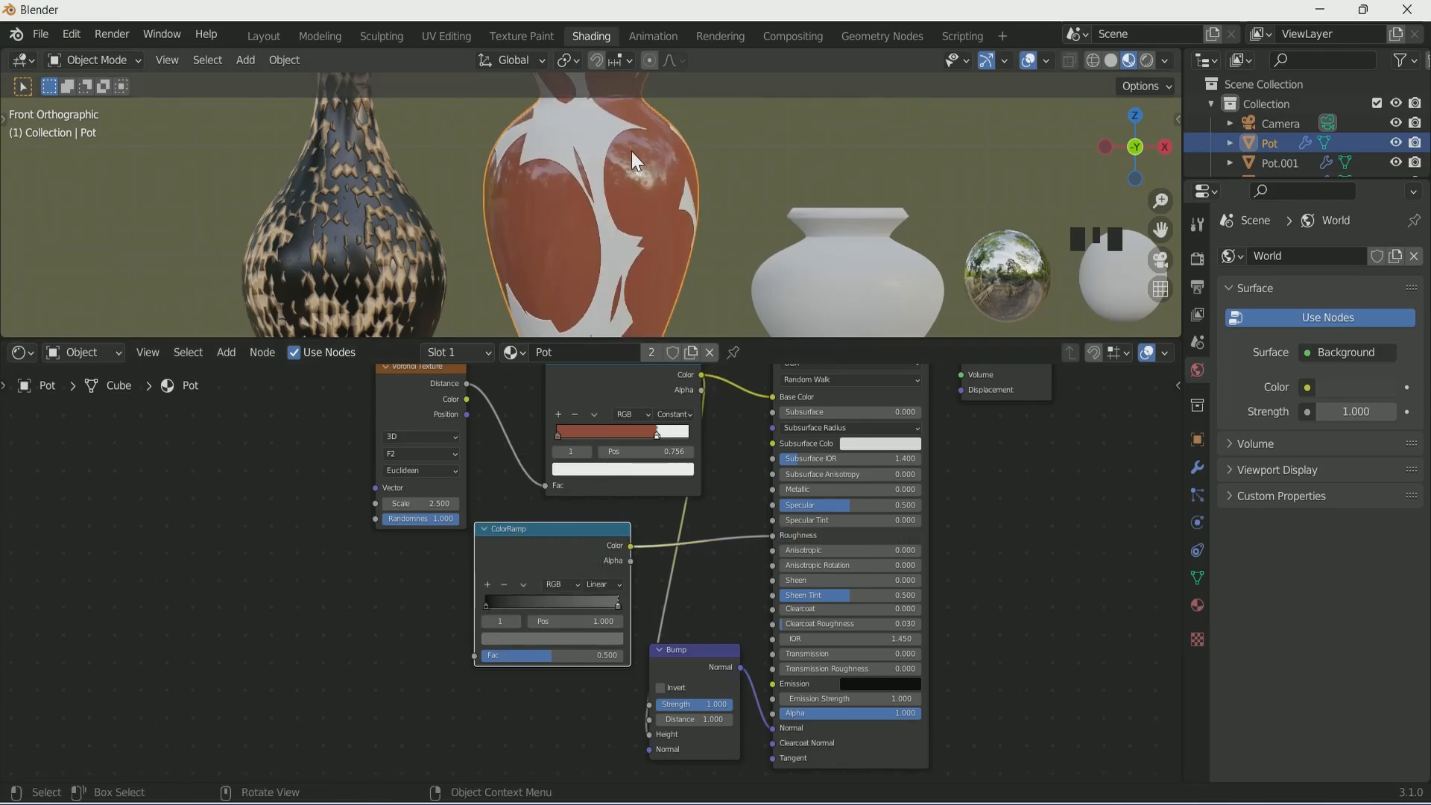
{"action": "left_click_drag", "start_coordinate": [700, 375], "coordinate": [452, 655]}
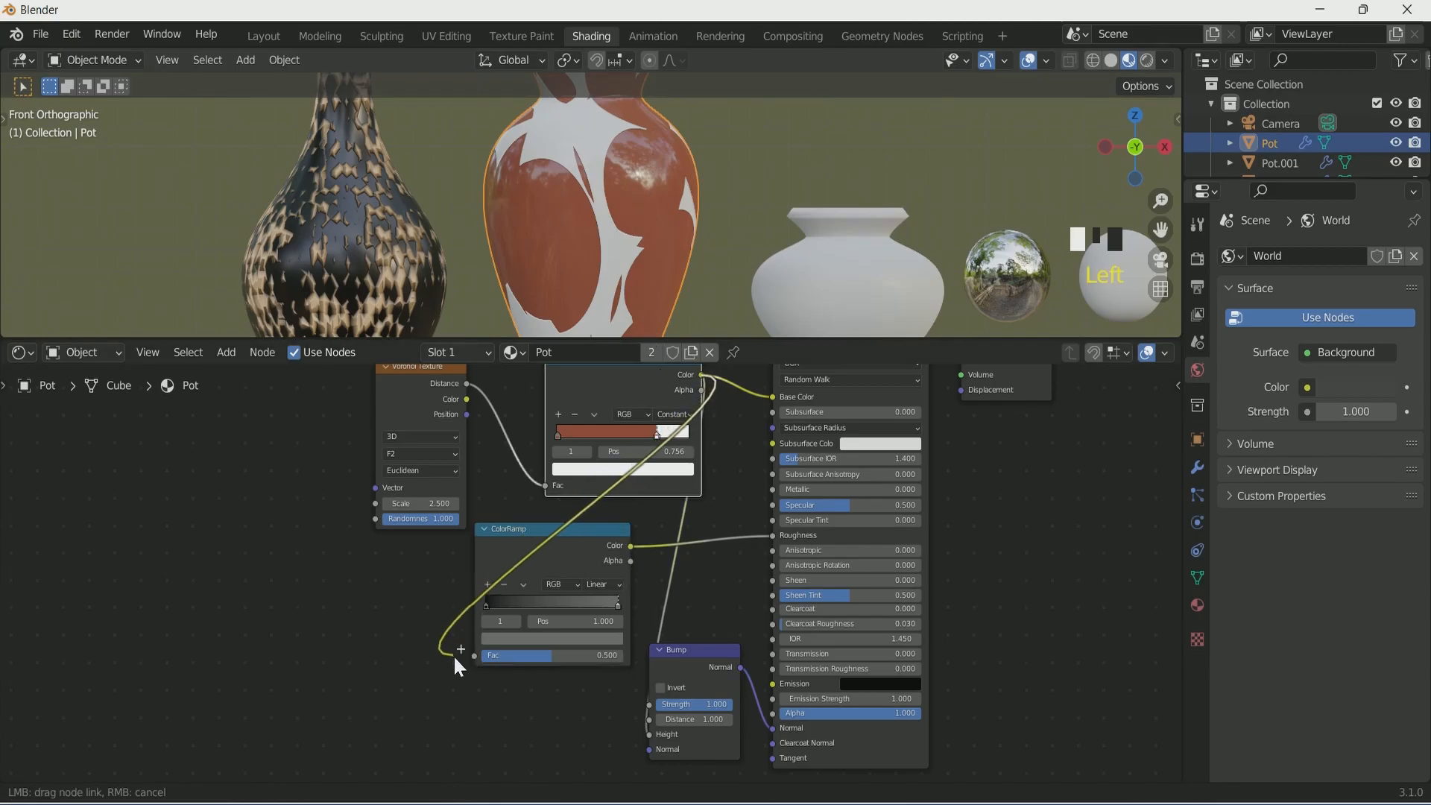
{"action": "scroll", "coordinate": [622, 555], "scroll_direction": "down", "scroll_amount": 3}
Step: Lighten the roughness ramp's black stop to grey and move its end stop close to the start of the ramp
{"action": "left_click", "coordinate": [487, 604]}
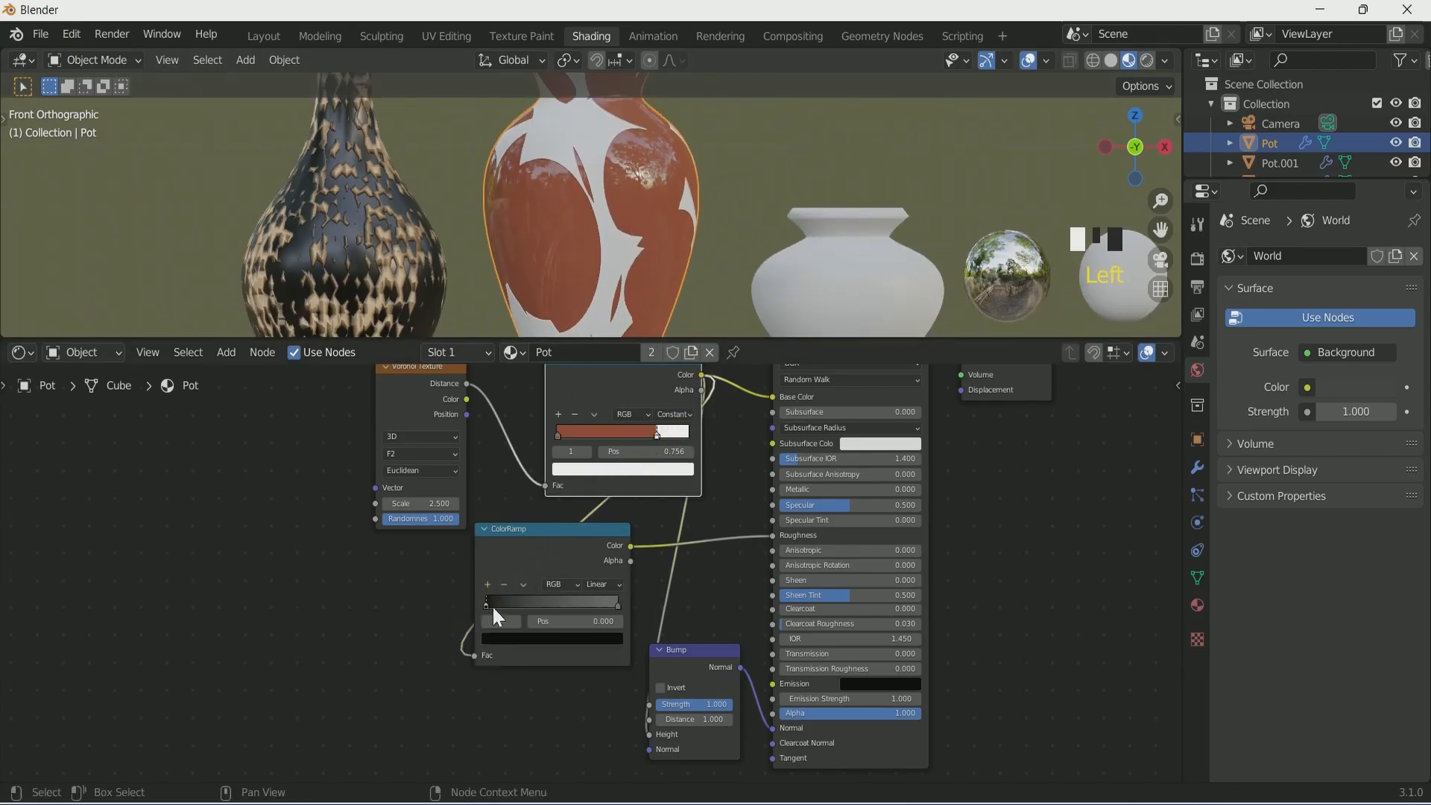
{"action": "left_click", "coordinate": [539, 639]}
{"action": "left_click_drag", "start_coordinate": [596, 536], "coordinate": [593, 486]}
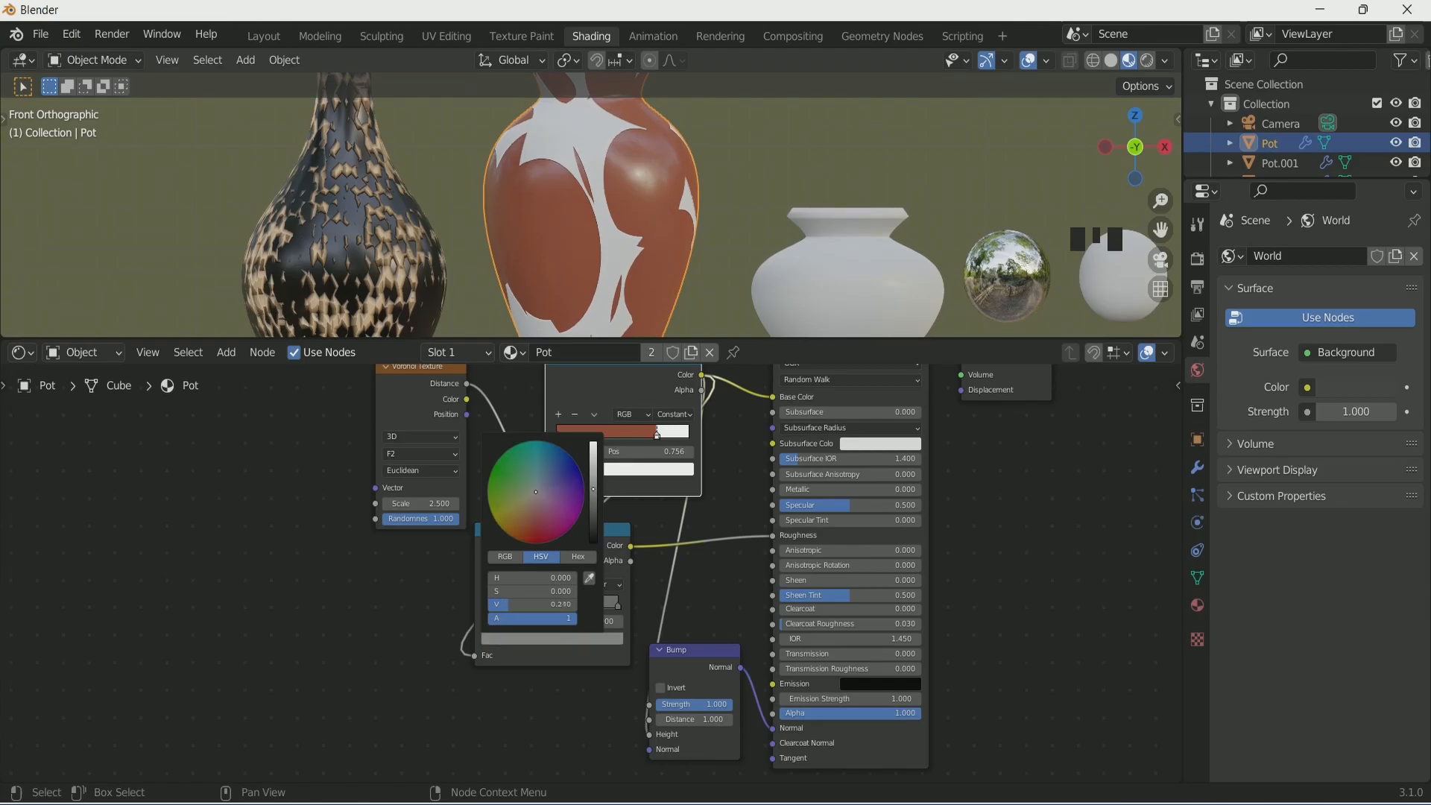
{"action": "middle_click_drag", "start_coordinate": [634, 270], "coordinate": [522, 298]}
{"action": "scroll", "coordinate": [592, 669], "scroll_direction": "up", "scroll_amount": 1}
{"action": "left_click_drag", "start_coordinate": [622, 608], "coordinate": [494, 610]}
Step: Select the small pot, add a ColorRamp to its Small Pot material, and link the ramp's Color to Base Color
{"action": "middle_click_drag", "start_coordinate": [472, 298], "coordinate": [638, 266]}
{"action": "left_click", "coordinate": [820, 270]}
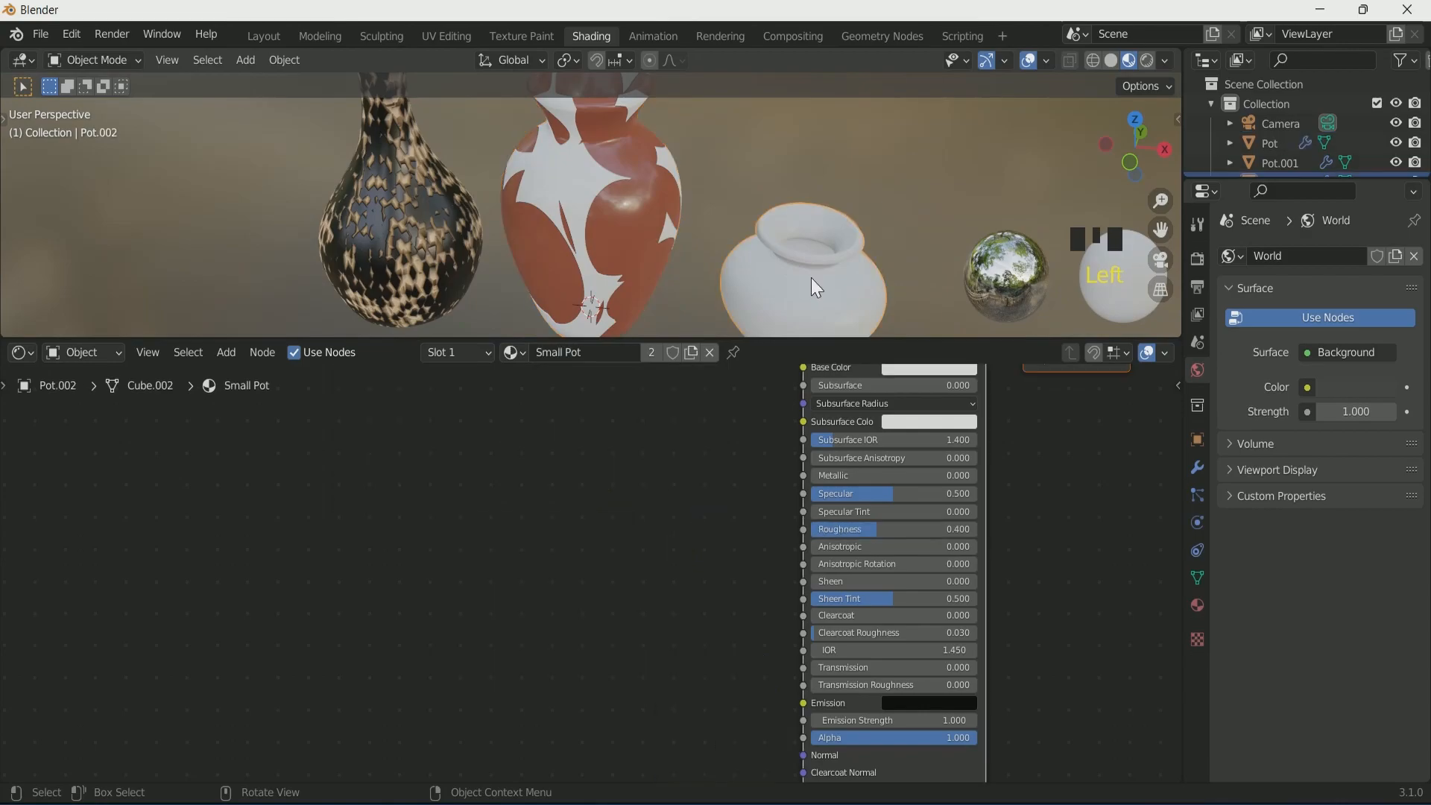
{"action": "key", "text": "shift+a"}
{"action": "left_click", "coordinate": [645, 560]}
{"action": "type", "text": "co"}
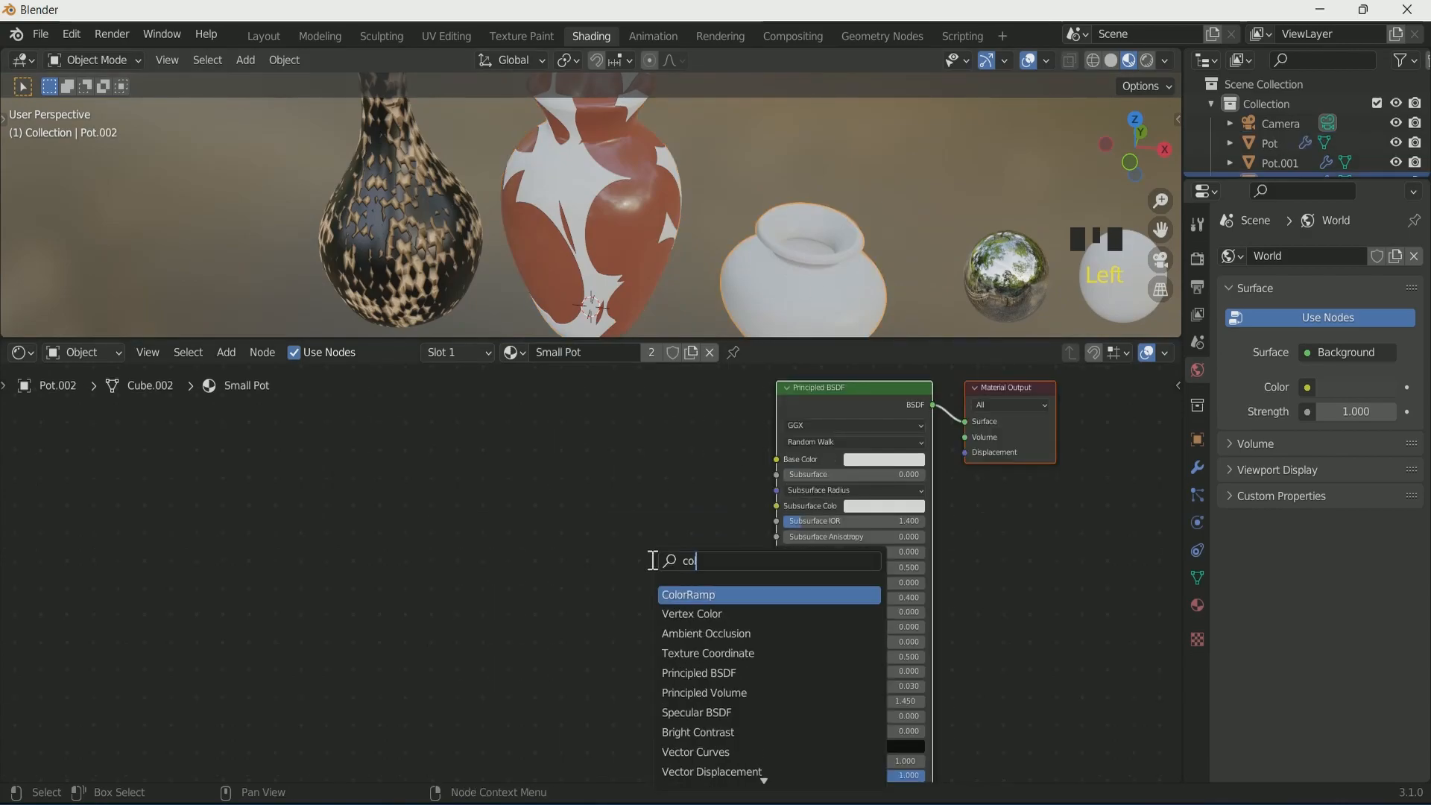
{"action": "key", "text": "Return"}
{"action": "left_click", "coordinate": [564, 417]}
{"action": "left_click_drag", "start_coordinate": [695, 422], "coordinate": [776, 459]}
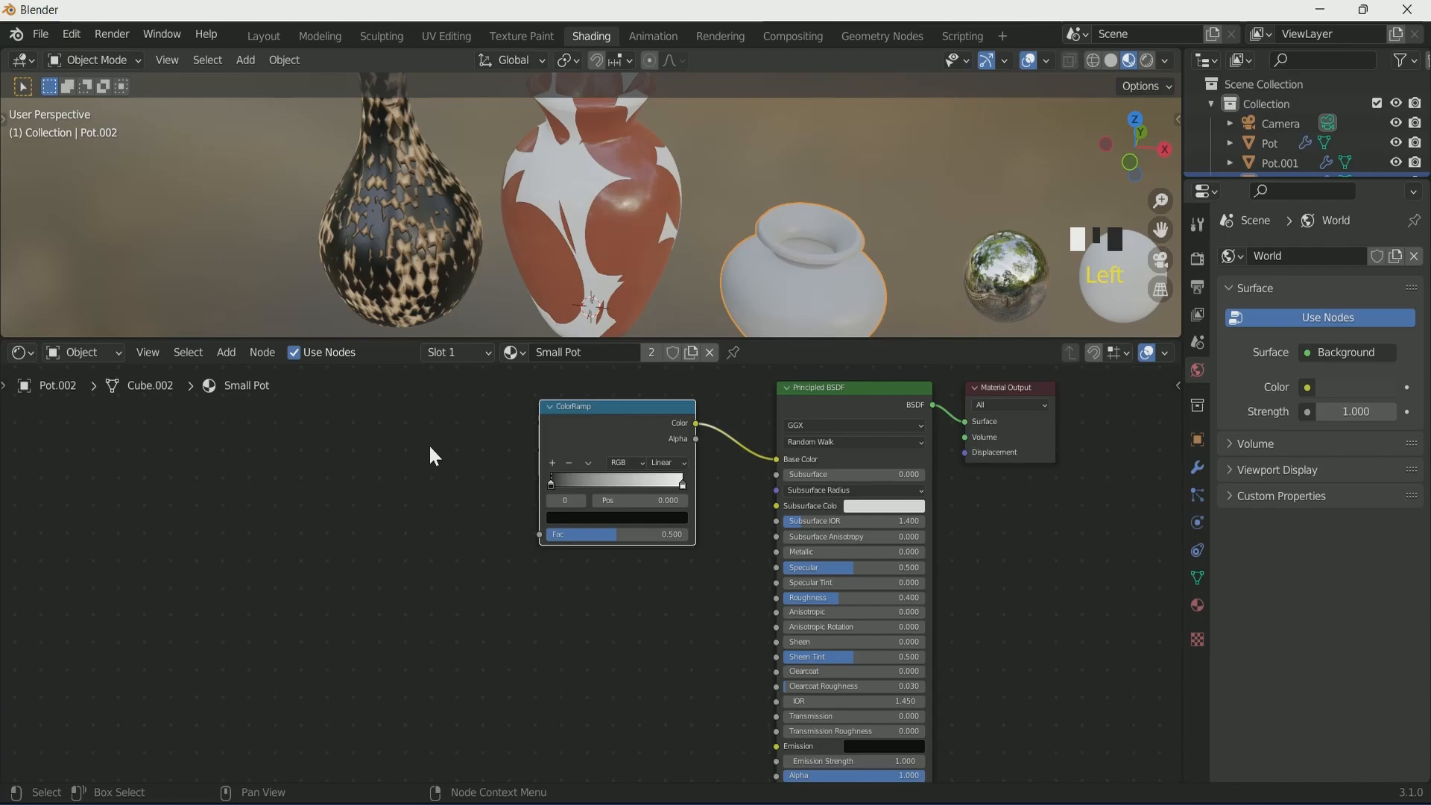
Step: Add a Gradient Texture and link its Color to the ColorRamp's Fac
{"action": "key", "text": "shift+a"}
{"action": "left_click", "coordinate": [430, 456]}
{"action": "type", "text": "noi"}
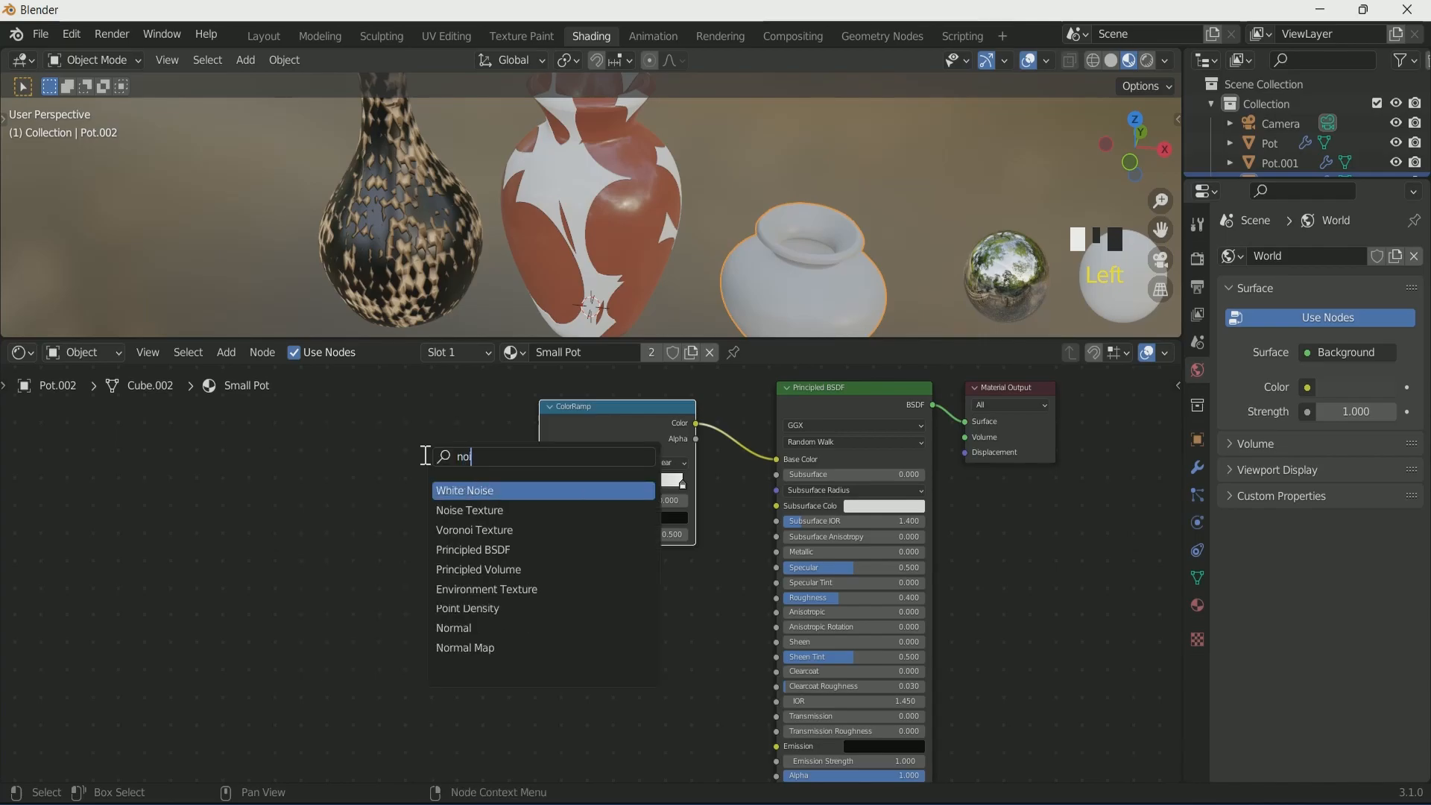
{"action": "key", "text": "BackSpace"}
{"action": "key", "text": "BackSpace"}
{"action": "key", "text": "BackSpace"}
{"action": "type", "text": "gra"}
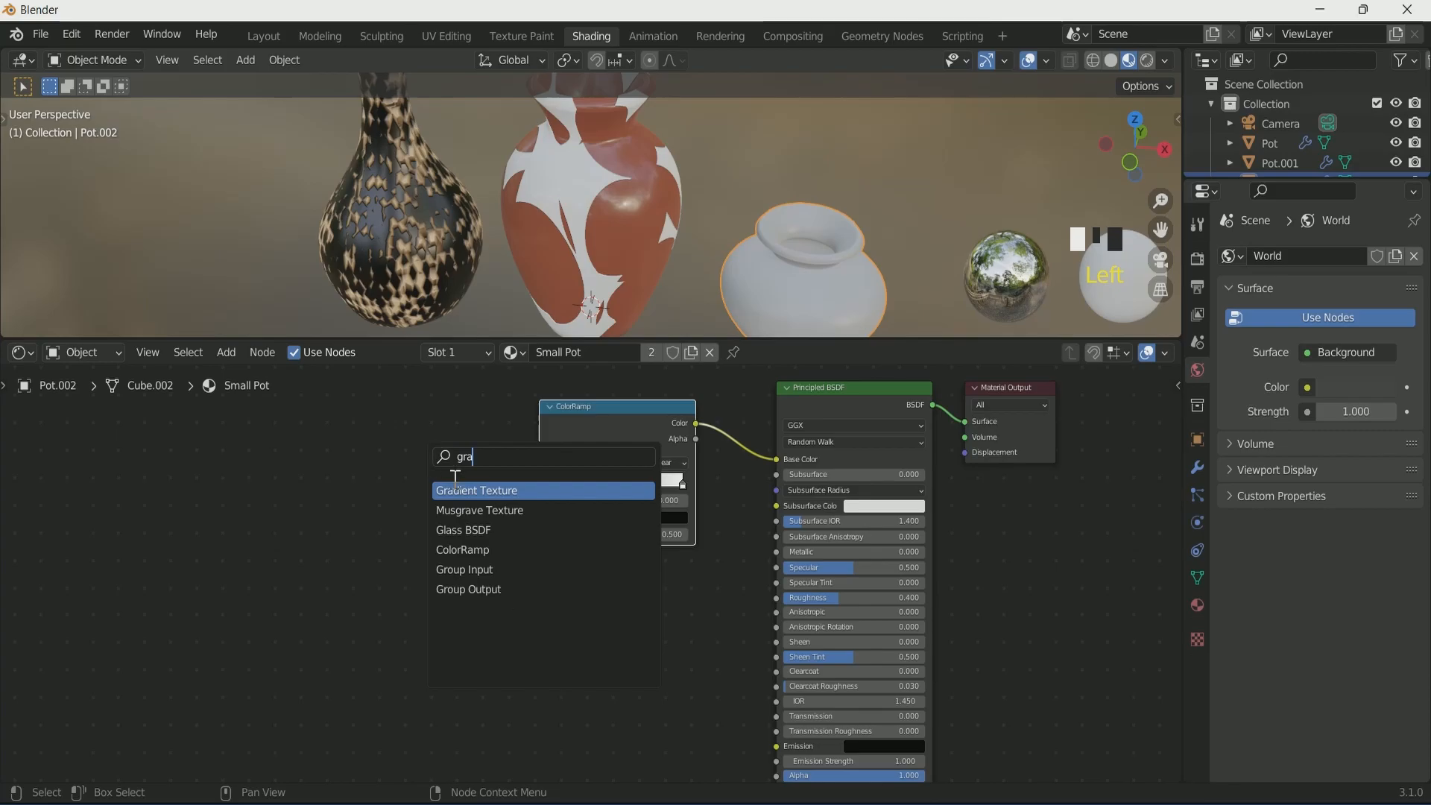
{"action": "key", "text": "Return"}
{"action": "left_click", "coordinate": [365, 431]}
{"action": "left_click_drag", "start_coordinate": [450, 448], "coordinate": [539, 534]}
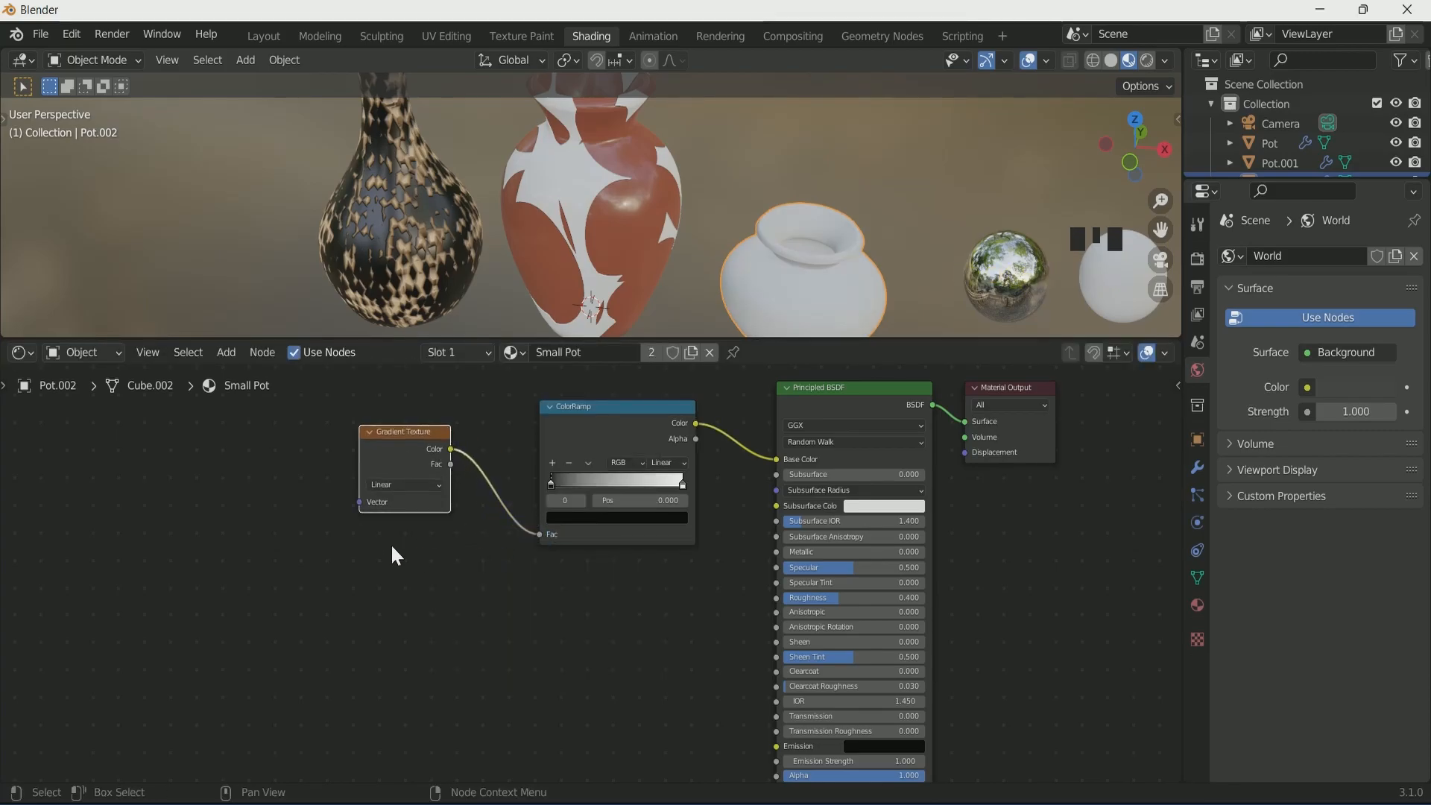
Step: Attach Mapping and Texture Coordinate nodes to the Gradient Texture's Vector input
{"action": "key", "text": "ctrl+t"}
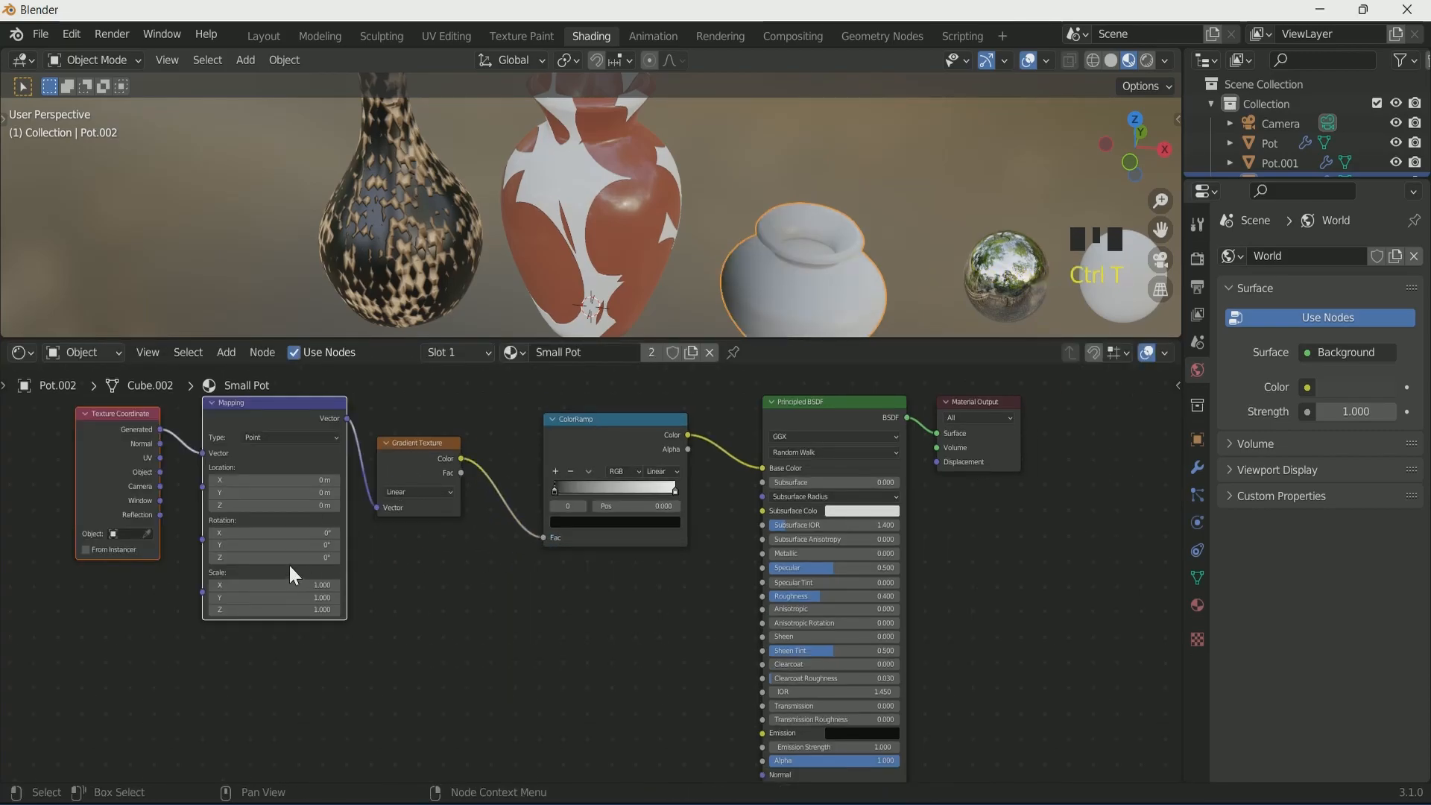
{"action": "scroll", "coordinate": [371, 631], "scroll_direction": "up", "scroll_amount": 1}
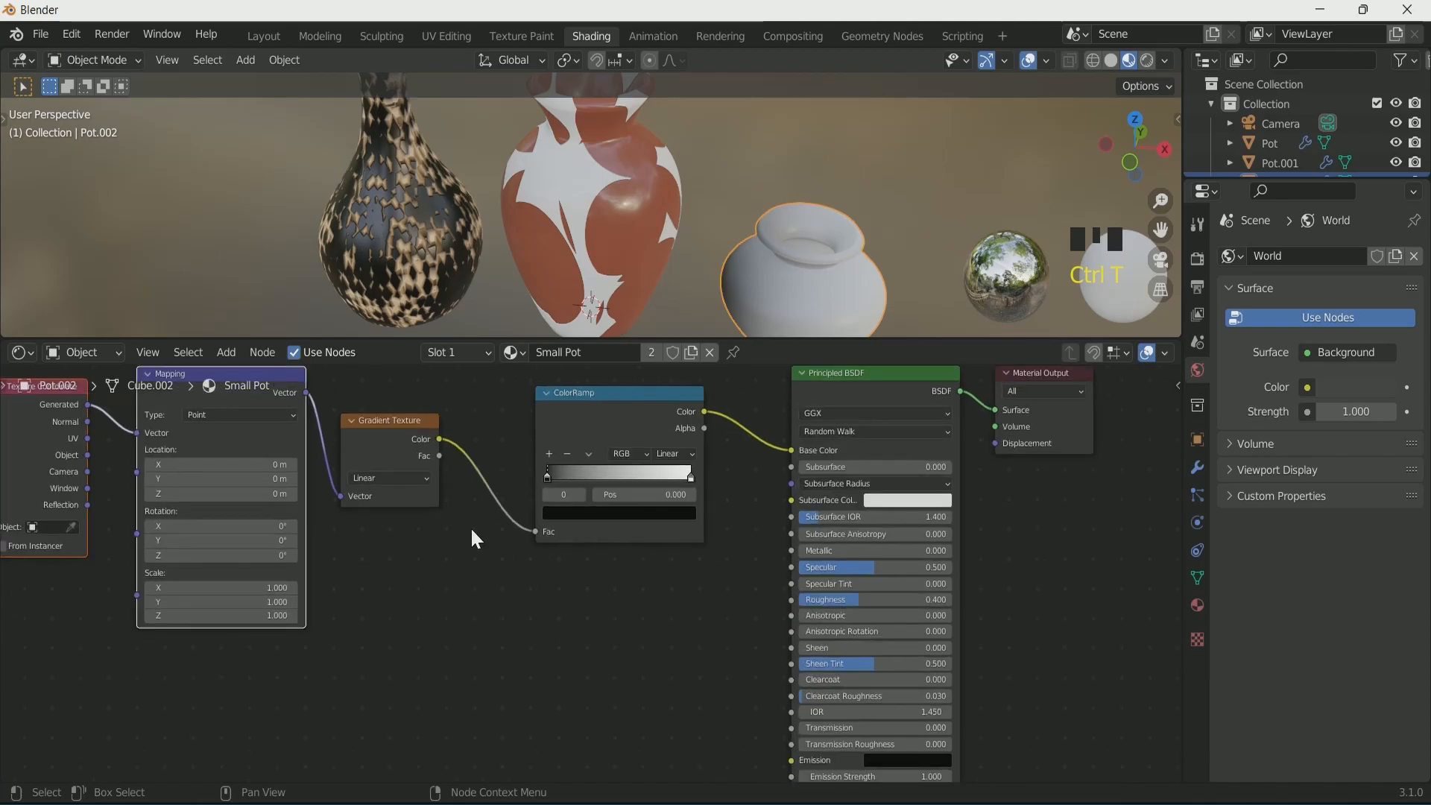
{"action": "scroll", "coordinate": [555, 295], "scroll_direction": "down", "scroll_amount": 2}
{"action": "middle_click_drag", "start_coordinate": [555, 294], "coordinate": [560, 239]}
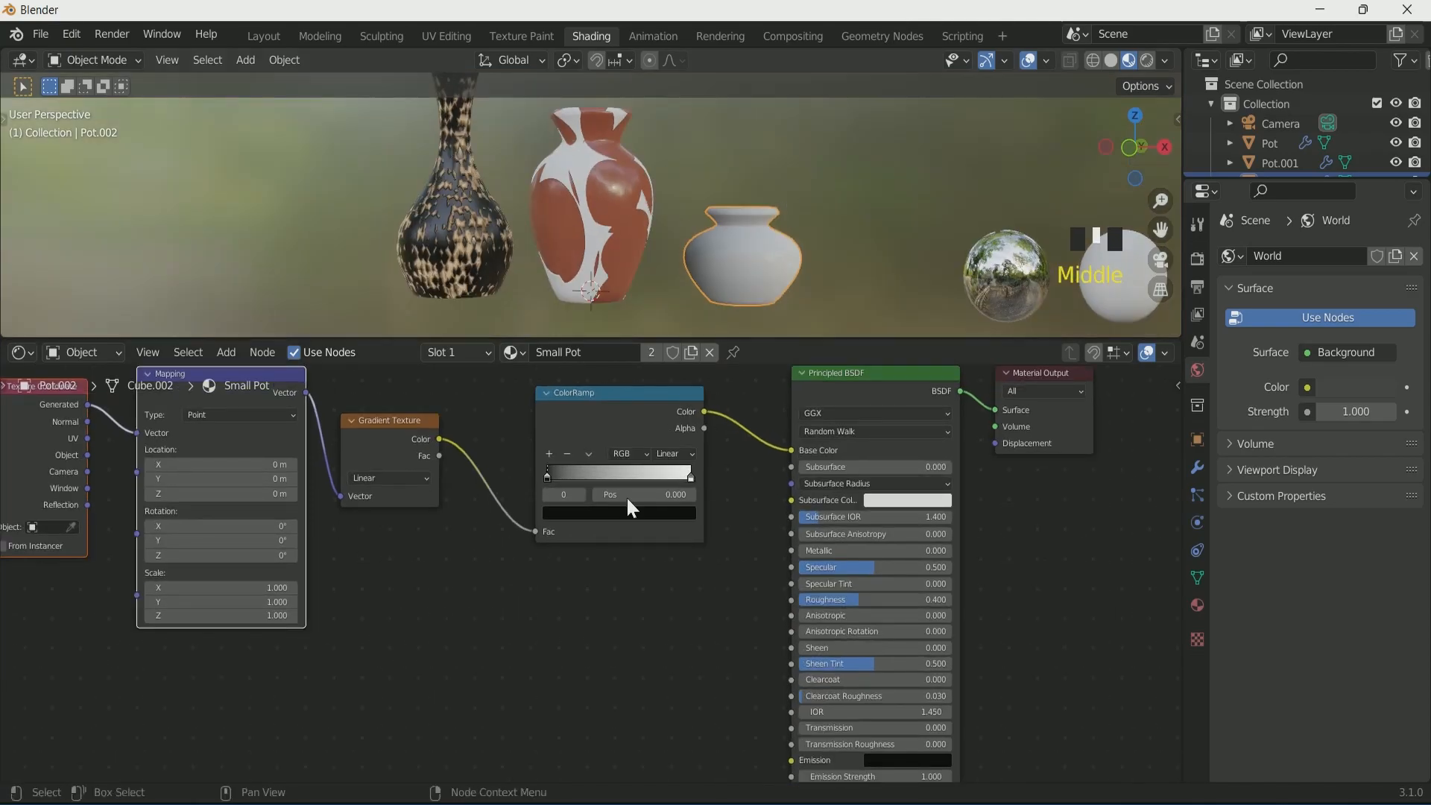
Step: Colour the ColorRamp's first stop dark blue and its second light blue, and bring both stops together near position 0.491
{"action": "left_click", "coordinate": [594, 514]}
{"action": "left_click_drag", "start_coordinate": [661, 337], "coordinate": [663, 300]}
{"action": "left_click", "coordinate": [624, 303]}
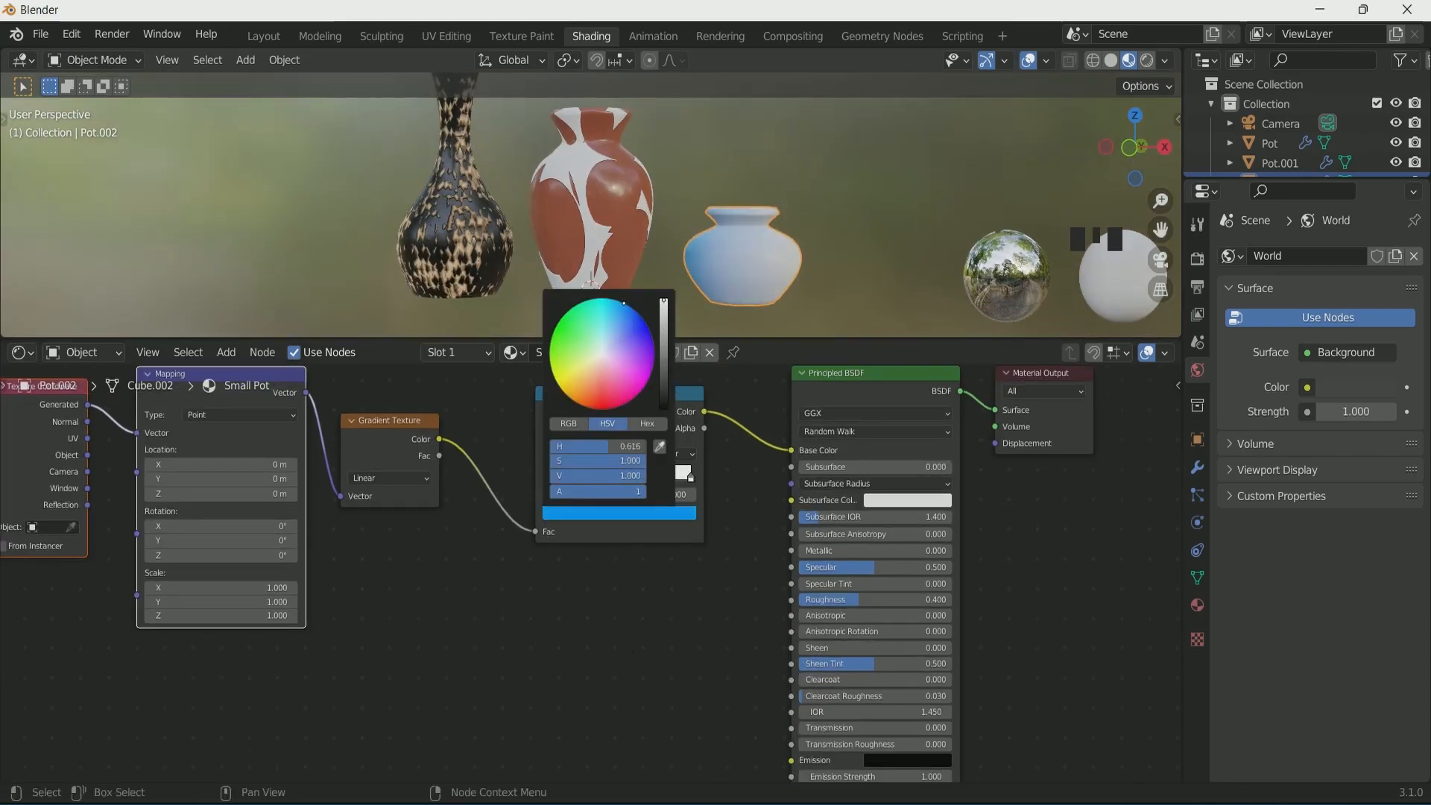
{"action": "mouse_move", "coordinate": [666, 345]}
{"action": "left_mouse_down"}
{"action": "mouse_move", "coordinate": [663, 364]}
{"action": "mouse_move", "coordinate": [611, 333]}
{"action": "left_mouse_up"}
{"action": "left_click", "coordinate": [691, 478]}
{"action": "left_click", "coordinate": [646, 515]}
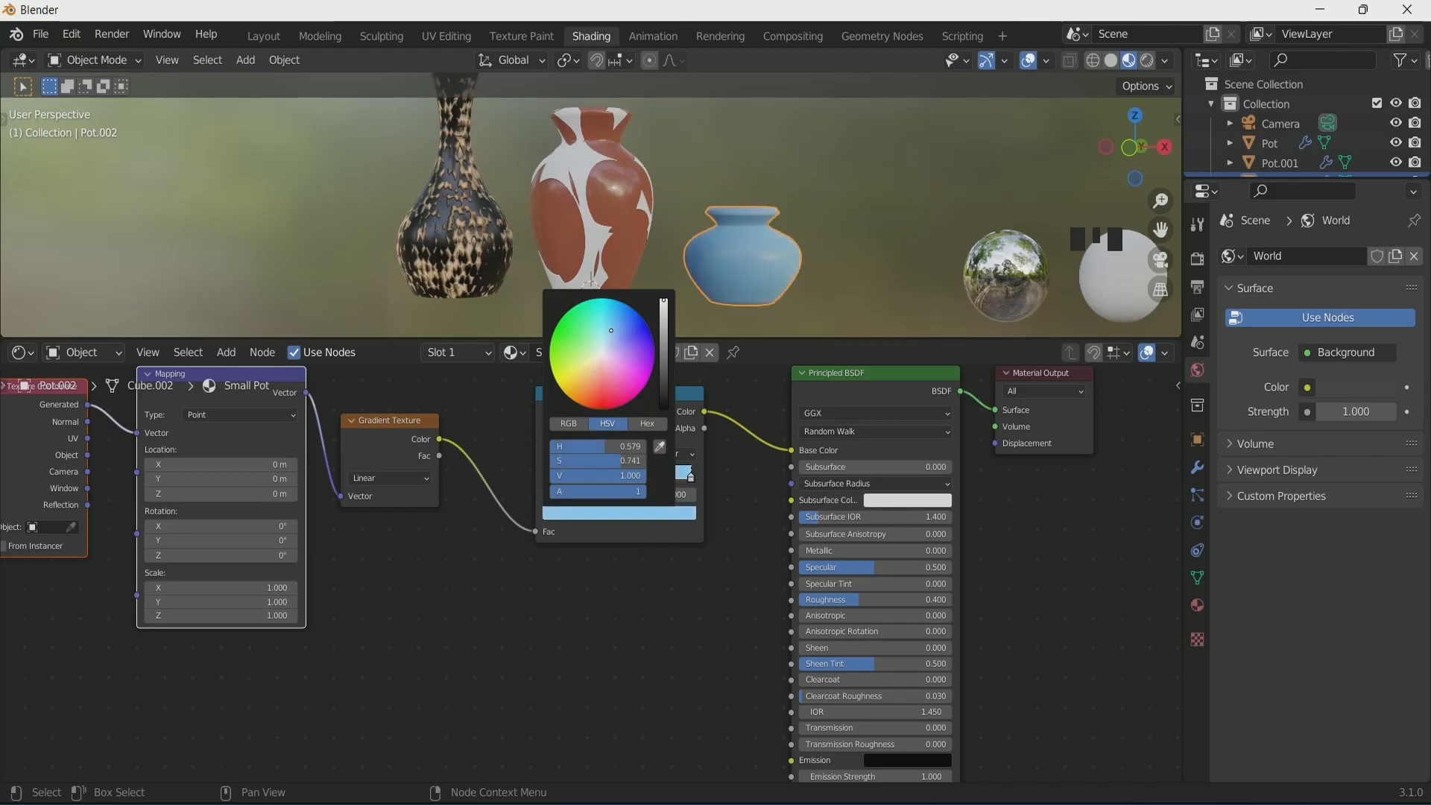
{"action": "left_click_drag", "start_coordinate": [547, 473], "coordinate": [608, 487]}
{"action": "scroll", "coordinate": [732, 270], "scroll_direction": "up", "scroll_amount": 2}
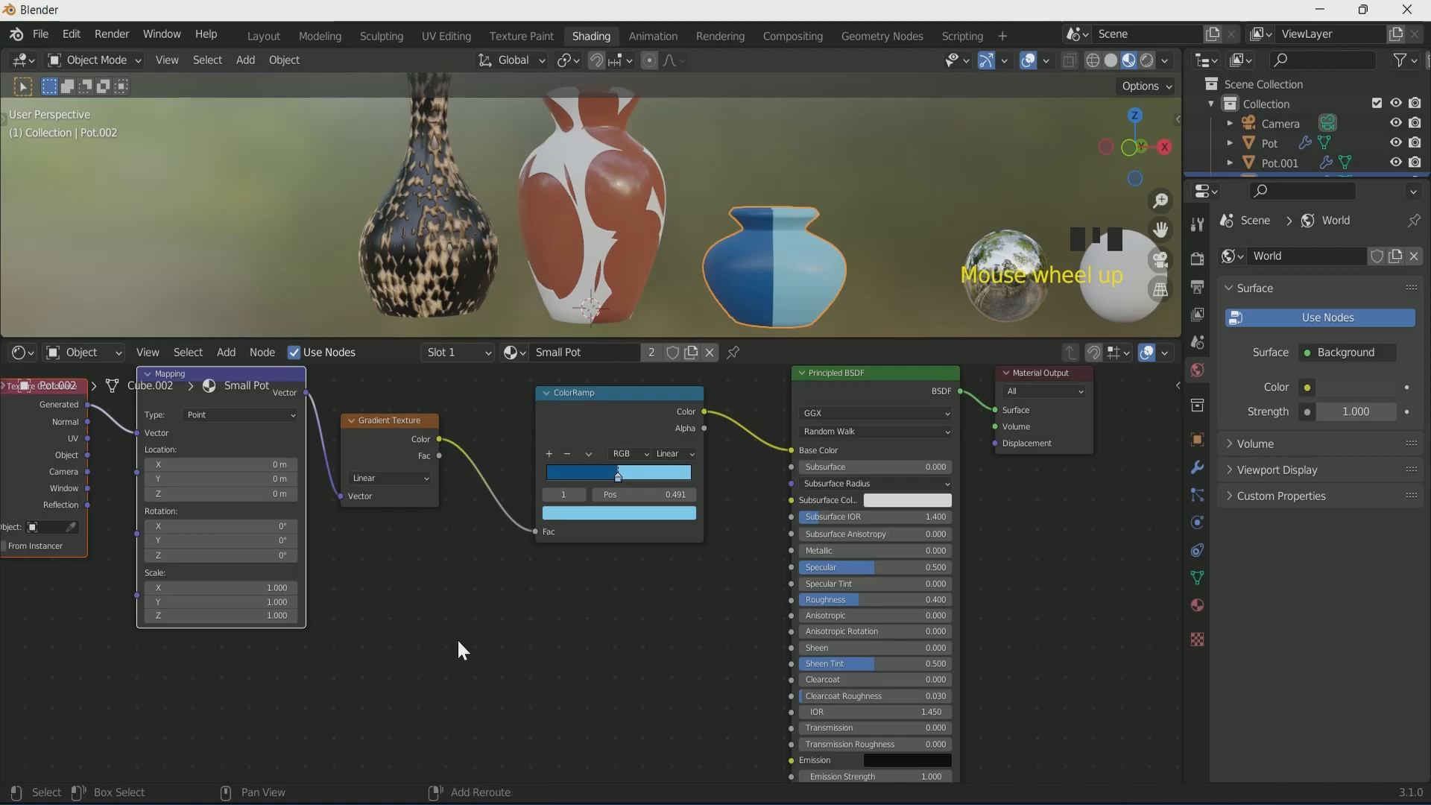
Step: Insert a Noise Texture between the Gradient Texture and the ColorRamp
{"action": "key", "text": "shift+a"}
{"action": "left_click", "coordinate": [413, 572]}
{"action": "type", "text": "noi"}
{"action": "left_click", "coordinate": [493, 615]}
{"action": "left_click", "coordinate": [577, 475]}
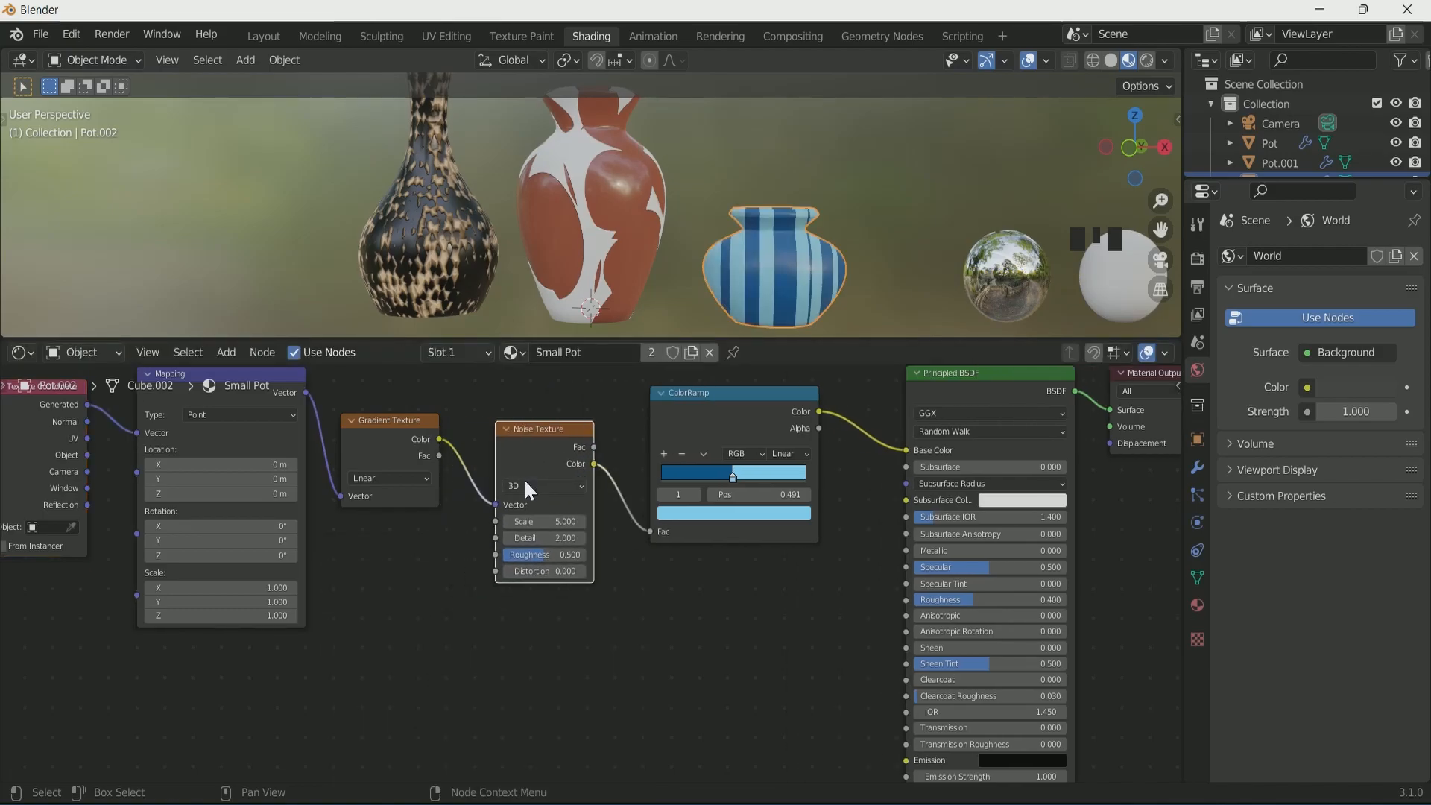
Step: Set the Mapping node's Y rotation to 90° so the small pot's stripes run horizontally
{"action": "double_click", "coordinate": [233, 541]}
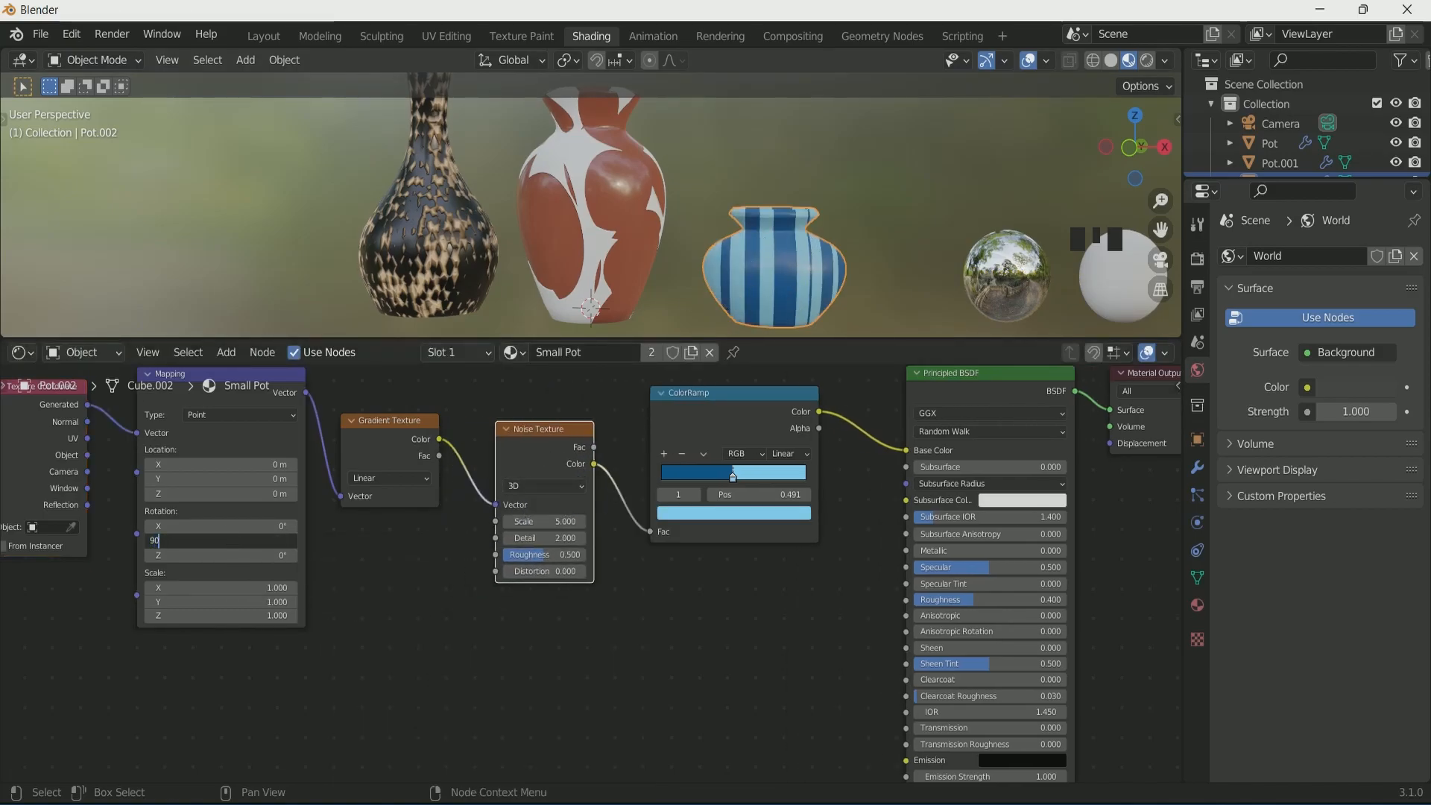
{"action": "type", "text": "90"}
{"action": "key", "text": "Return"}
{"action": "scroll", "coordinate": [767, 258], "scroll_direction": "up", "scroll_amount": 3}
{"action": "scroll", "coordinate": [771, 258], "scroll_direction": "down", "scroll_amount": 3}
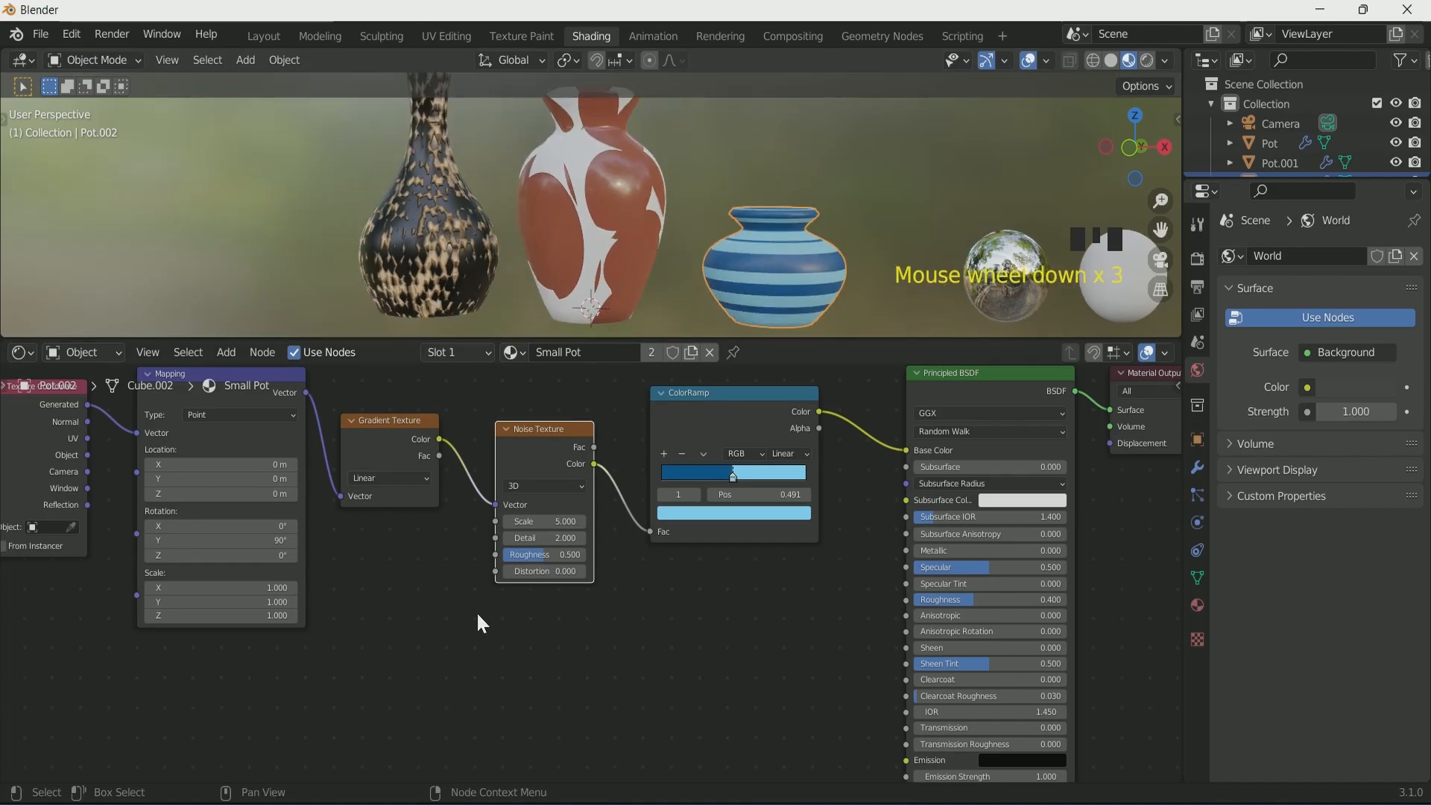
Step: Set the Noise Texture's Scale to 4 and Detail to 13
{"action": "scroll", "coordinate": [477, 614], "scroll_direction": "up", "scroll_amount": 2}
{"action": "mouse_move", "coordinate": [553, 503]}
{"action": "left_mouse_down"}
{"action": "mouse_move", "coordinate": [533, 503]}
{"action": "mouse_move", "coordinate": [571, 503]}
{"action": "left_mouse_up"}
{"action": "key", "text": "ctrl+z"}
{"action": "scroll", "coordinate": [730, 299], "scroll_direction": "down", "scroll_amount": 1}
{"action": "double_click", "coordinate": [556, 524]}
{"action": "type", "text": "13"}
{"action": "key", "text": "Return"}
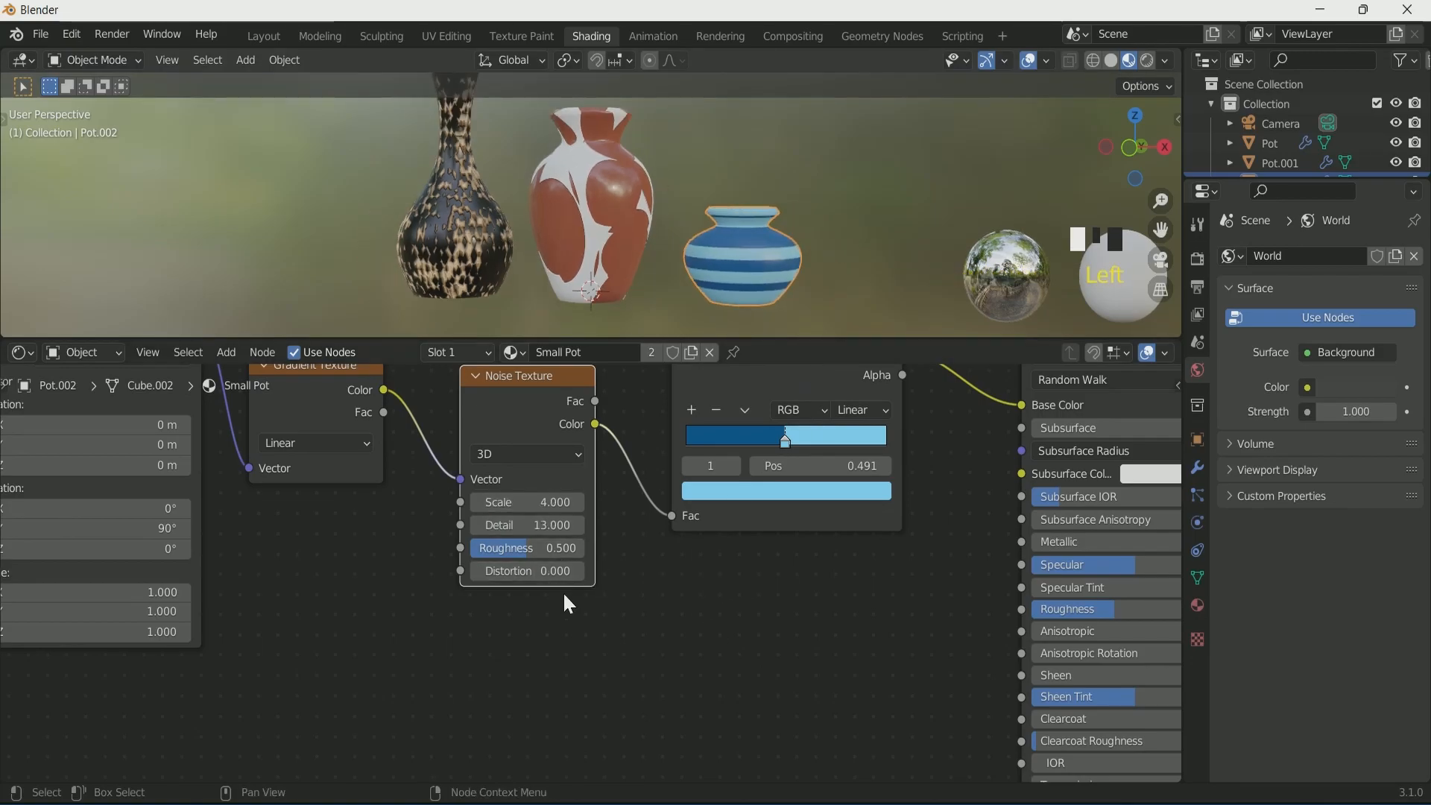
Step: Add a second ColorRamp to the Small Pot material and link its Color to the Principled BSDF's Roughness
{"action": "middle_click_drag", "start_coordinate": [734, 279], "coordinate": [754, 244]}
{"action": "scroll", "coordinate": [718, 275], "scroll_direction": "down", "scroll_amount": 2}
{"action": "scroll", "coordinate": [745, 263], "scroll_direction": "up", "scroll_amount": 3}
{"action": "scroll", "coordinate": [638, 251], "scroll_direction": "down", "scroll_amount": 1}
{"action": "key", "text": "shift+a"}
{"action": "left_click", "coordinate": [548, 556]}
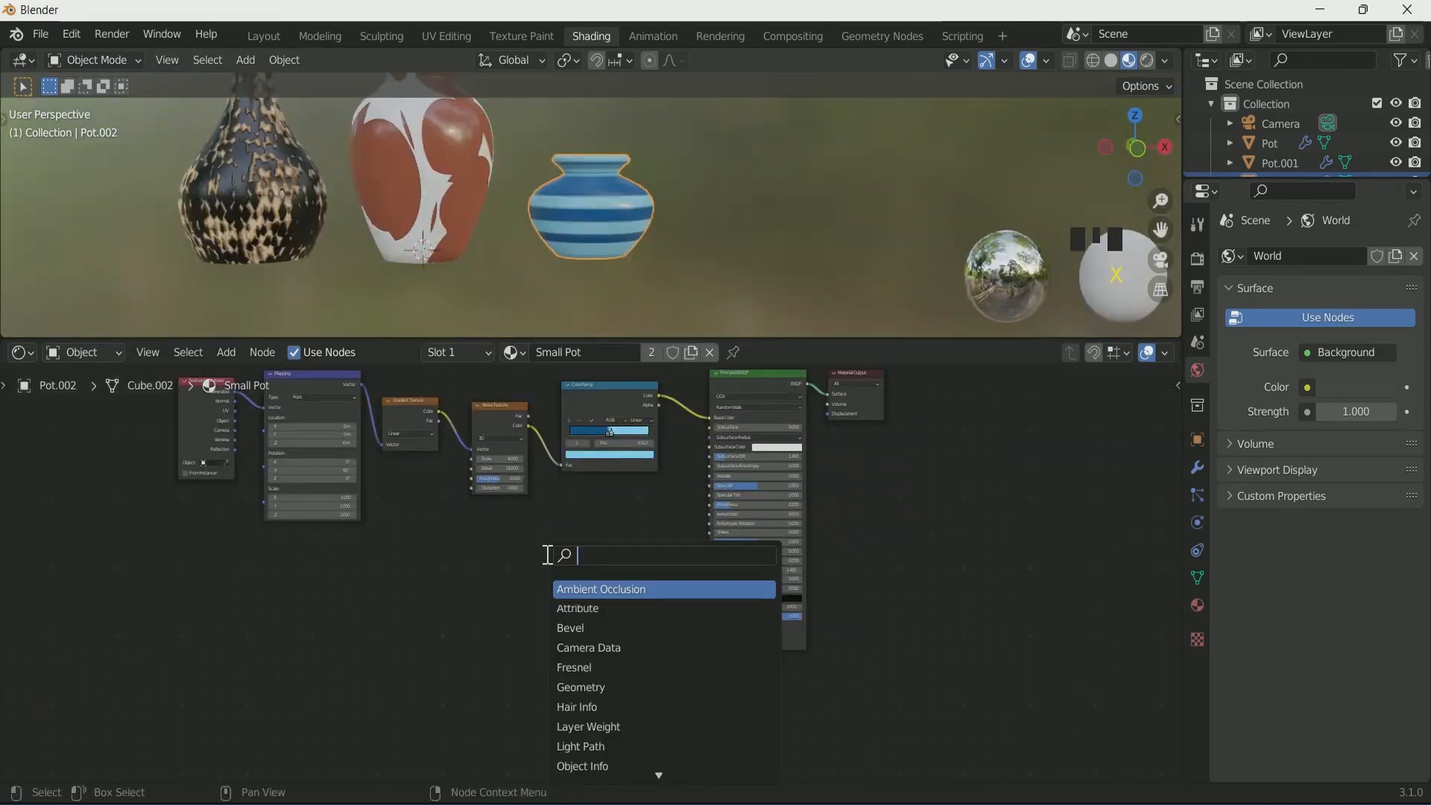
{"action": "type", "text": "col"}
{"action": "key", "text": "Return"}
{"action": "scroll", "coordinate": [677, 637], "scroll_direction": "up", "scroll_amount": 3}
{"action": "left_click", "coordinate": [691, 593]}
{"action": "left_click_drag", "start_coordinate": [693, 594], "coordinate": [781, 584]}
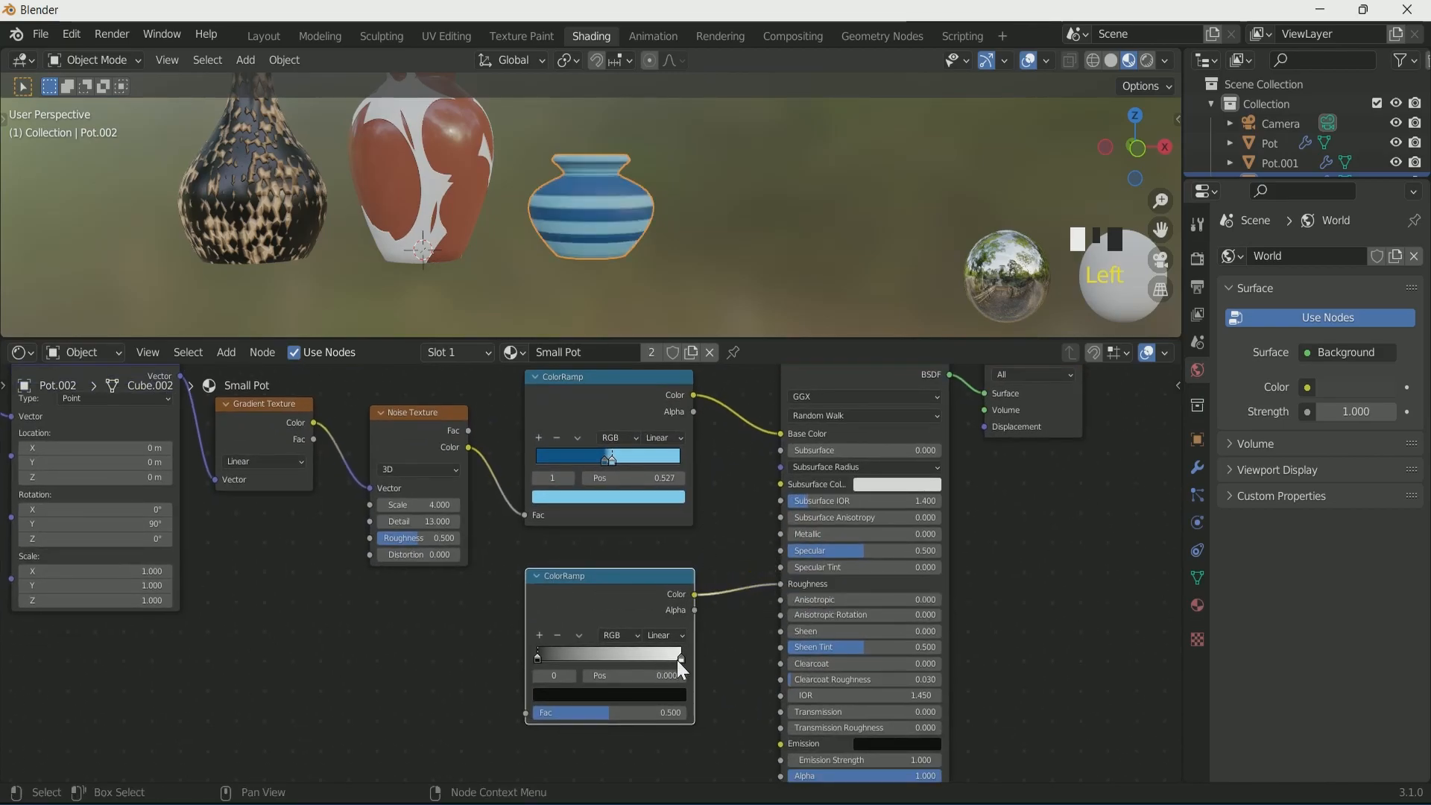
Step: Set the roughness ramp's end stop to a grey with value 0.2 and make its start stop white
{"action": "left_click", "coordinate": [680, 658]}
{"action": "left_click", "coordinate": [663, 695]}
{"action": "key", "text": "Return"}
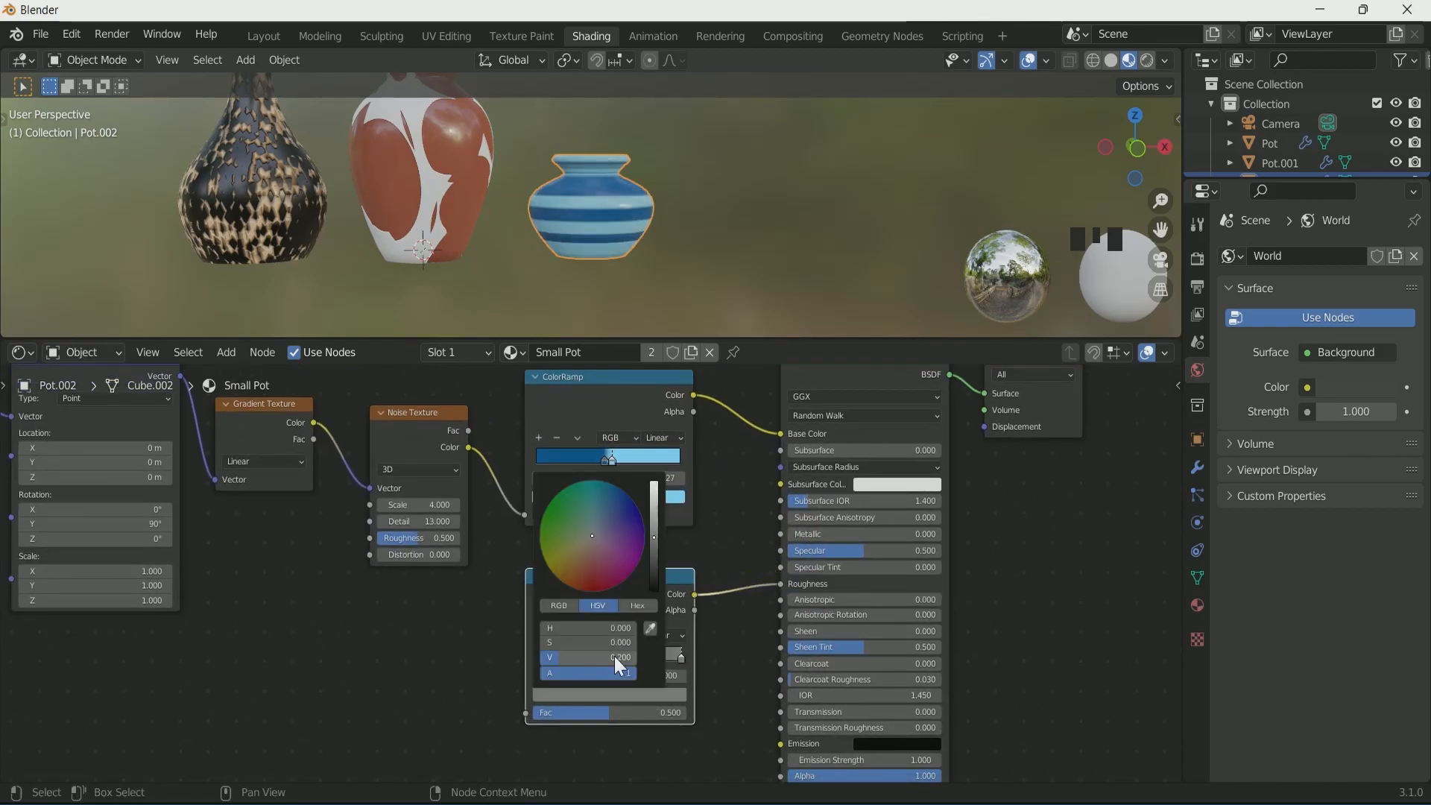
{"action": "left_click", "coordinate": [574, 694]}
{"action": "left_click", "coordinate": [656, 503]}
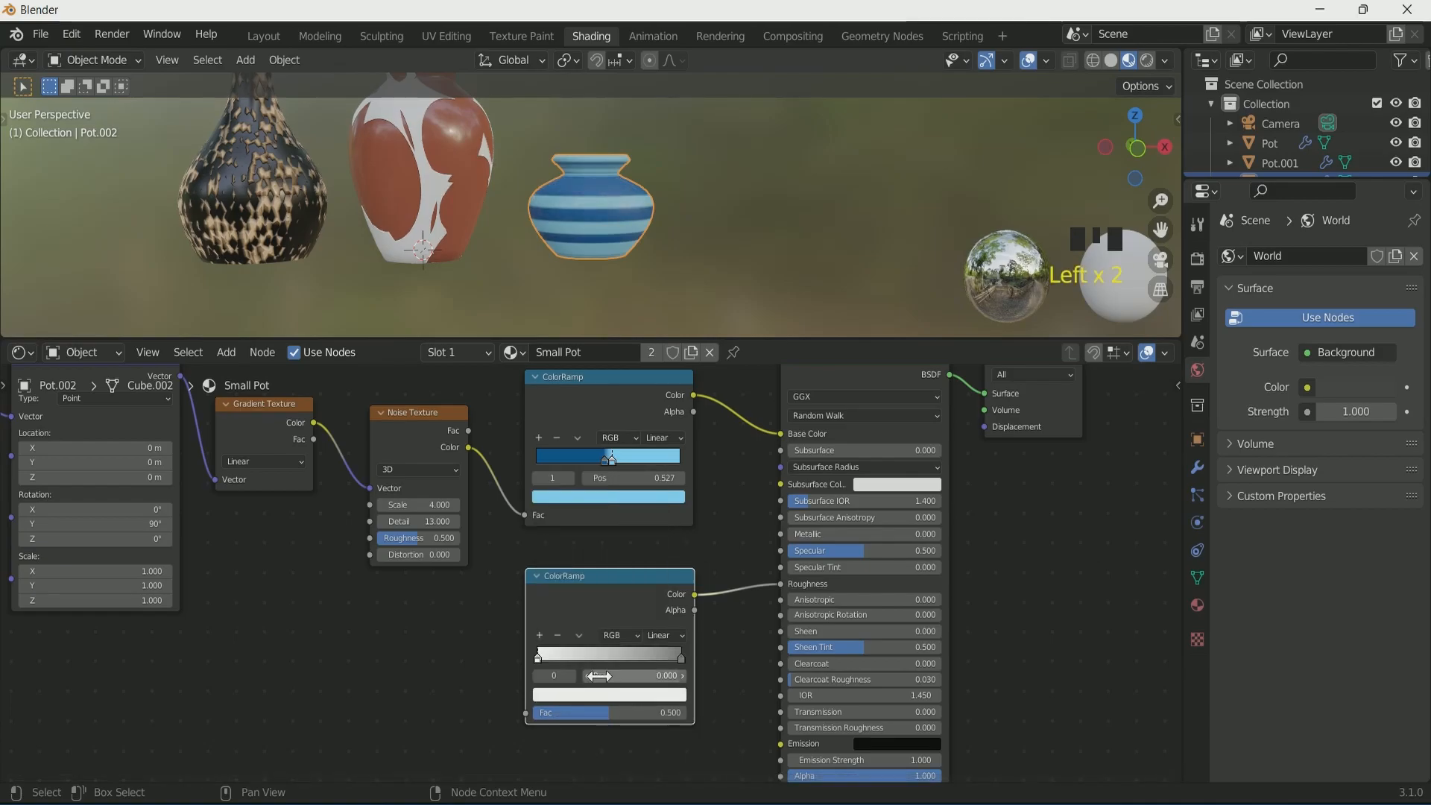
Step: Feed the blue ColorRamp's Color into the roughness ramp's Fac and move the grey stop to position 0.109
{"action": "left_click_drag", "start_coordinate": [695, 395], "coordinate": [525, 713]}
{"action": "scroll", "coordinate": [668, 268], "scroll_direction": "up", "scroll_amount": 3}
{"action": "middle_click_drag", "start_coordinate": [668, 268], "coordinate": [597, 176]}
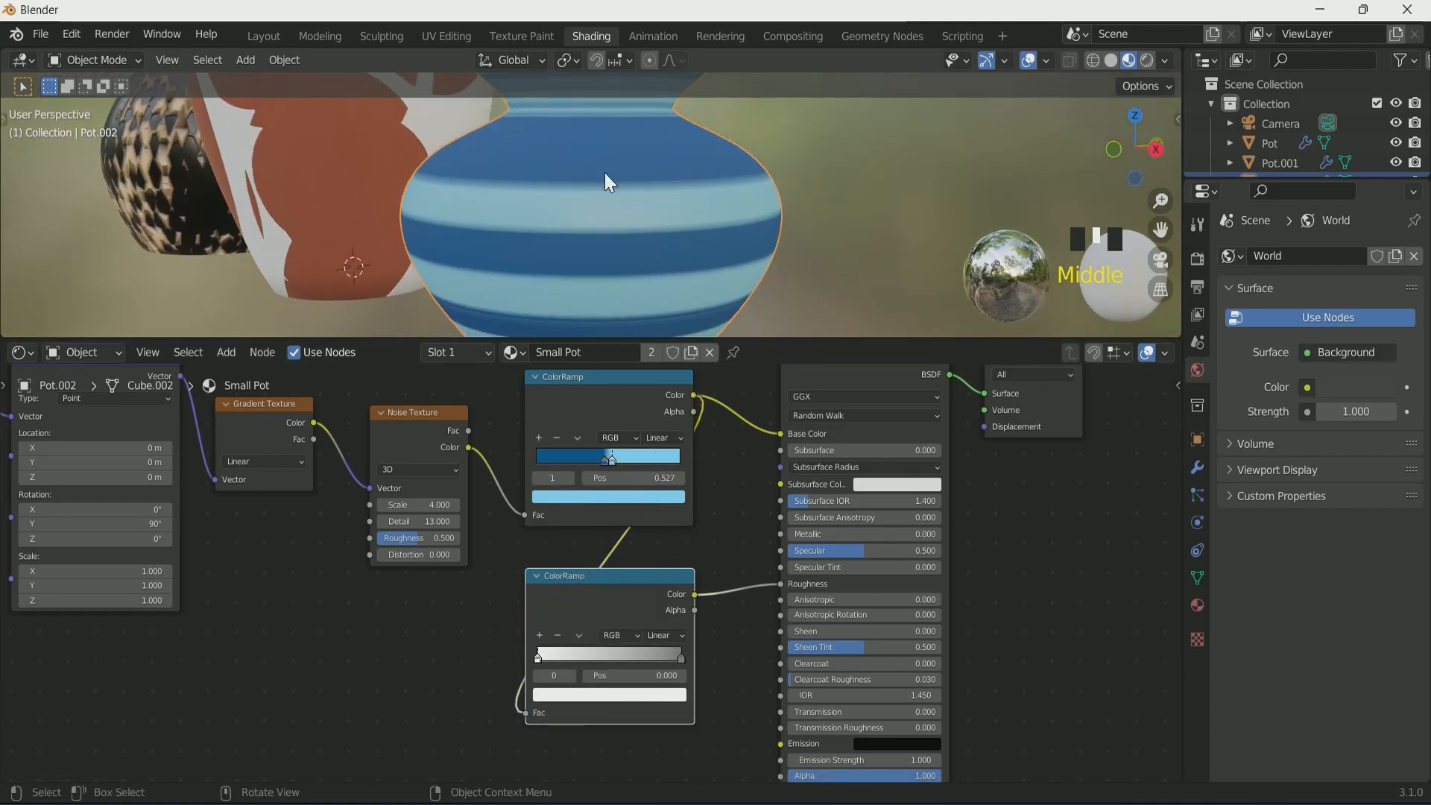
{"action": "left_click_drag", "start_coordinate": [682, 657], "coordinate": [549, 651]}
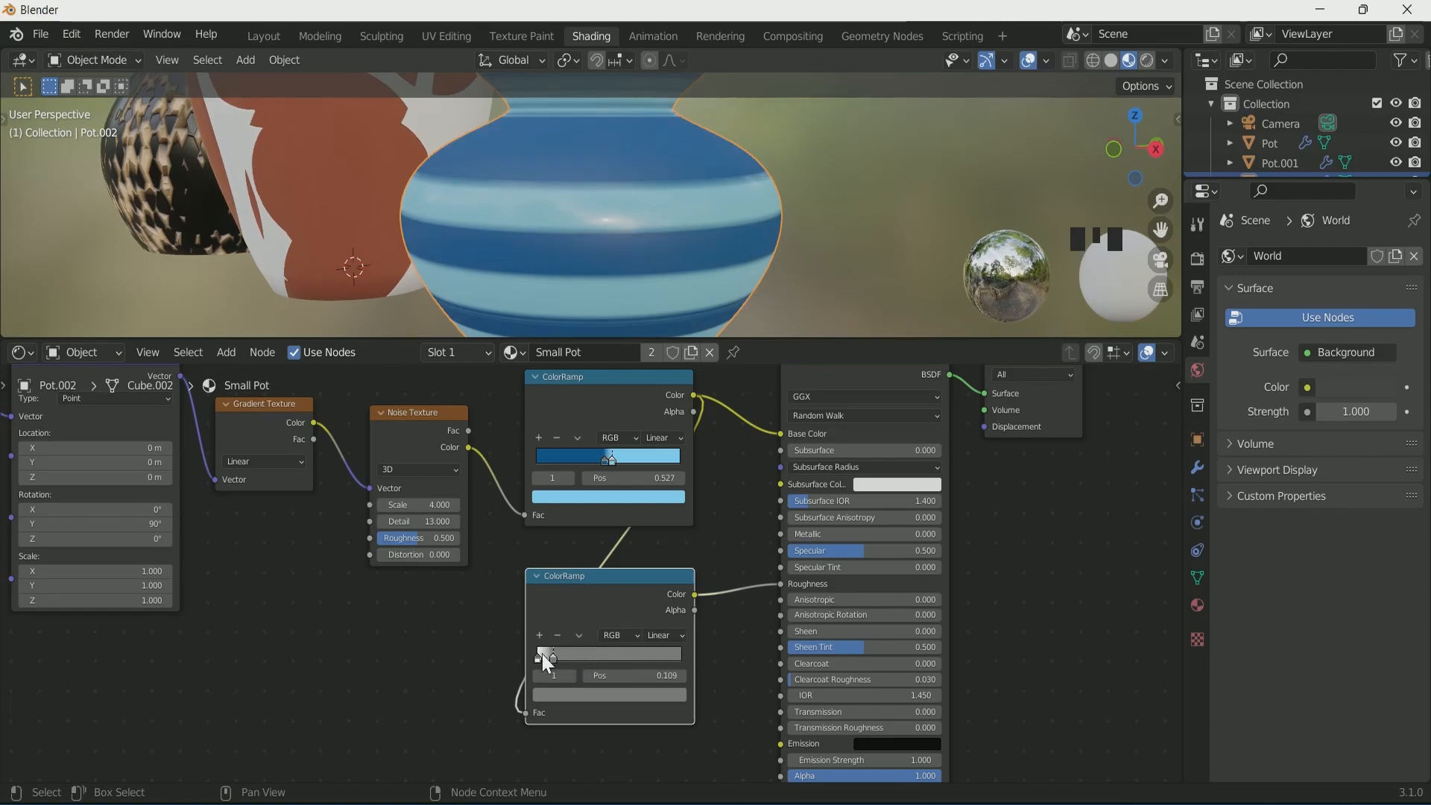
Step: Move the roughness ramp's grey stop to 0.124 and the blue ramp's stops to 0.502 (light) and 0.484 (dark)
{"action": "scroll", "coordinate": [658, 224], "scroll_direction": "down", "scroll_amount": 2}
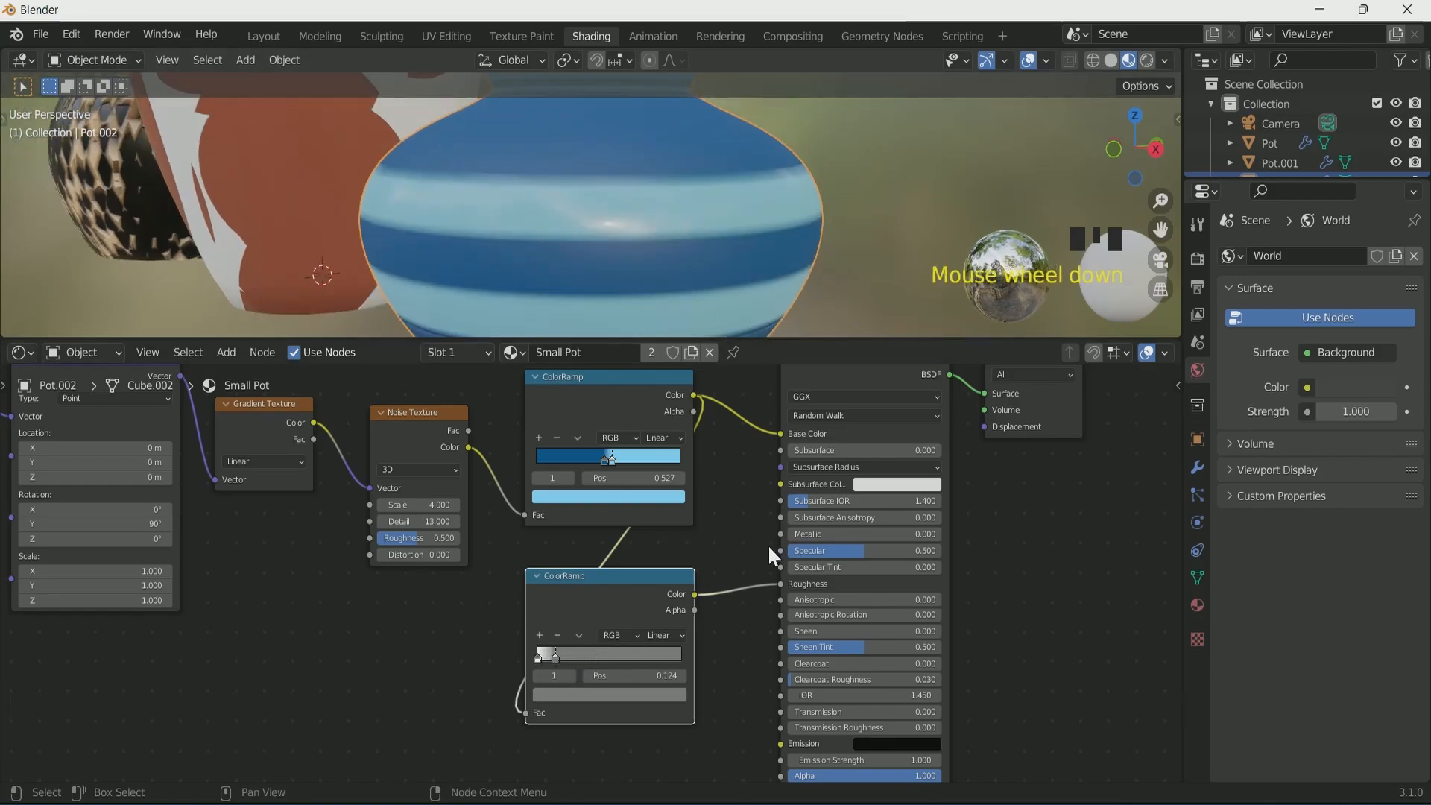
{"action": "scroll", "coordinate": [601, 262], "scroll_direction": "down", "scroll_amount": 4}
{"action": "scroll", "coordinate": [601, 262], "scroll_direction": "up", "scroll_amount": 1}
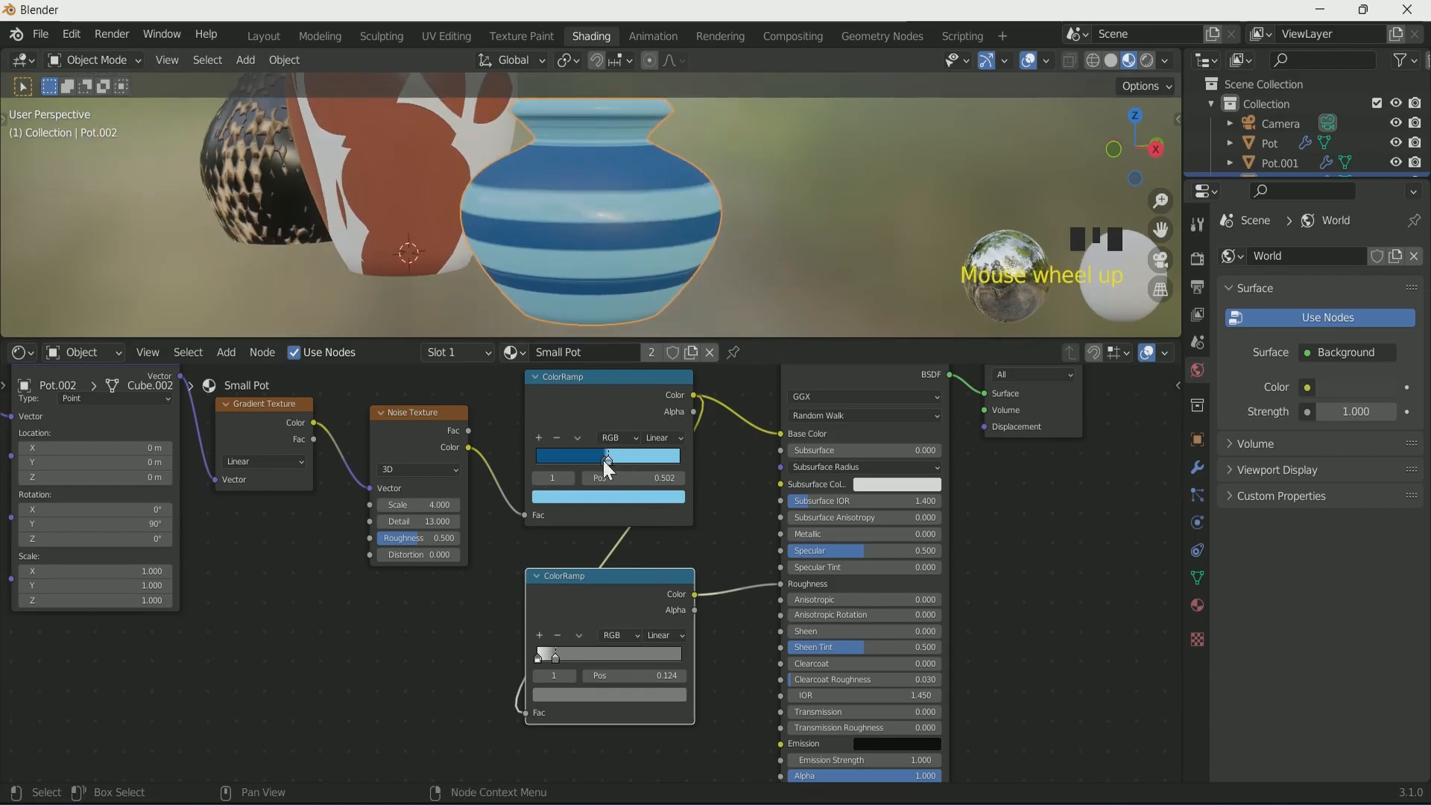
{"action": "double_click", "coordinate": [606, 461]}
{"action": "scroll", "coordinate": [620, 177], "scroll_direction": "up", "scroll_amount": 3}
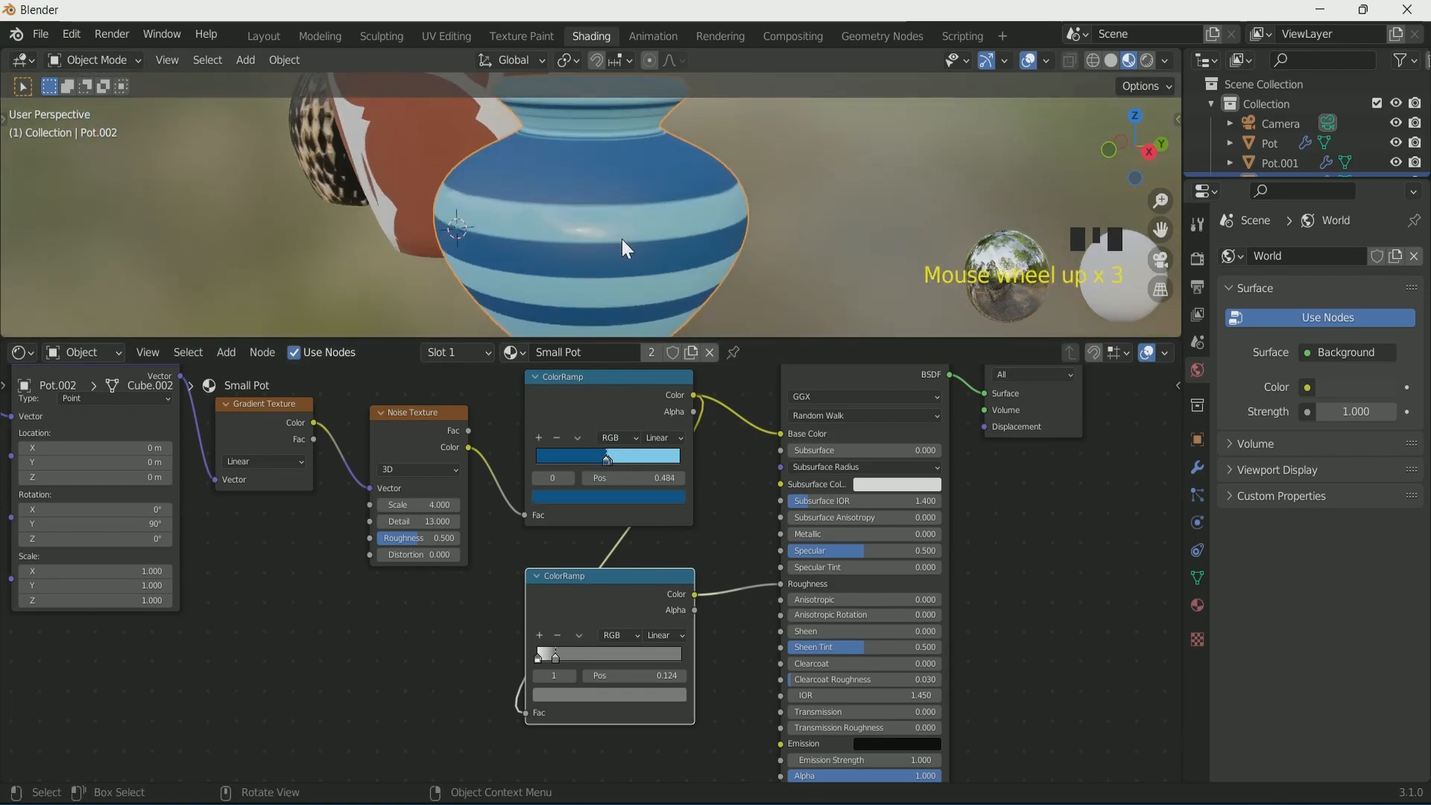
Step: Add a Bump node below the roughness ColorRamp and link its Normal output to the Principled BSDF's Normal
{"action": "scroll", "coordinate": [727, 596], "scroll_direction": "down", "scroll_amount": 2}
{"action": "middle_click_drag", "start_coordinate": [722, 611], "coordinate": [717, 463]}
{"action": "key", "text": "shift+a"}
{"action": "left_click", "coordinate": [676, 579]}
{"action": "type", "text": "bu"}
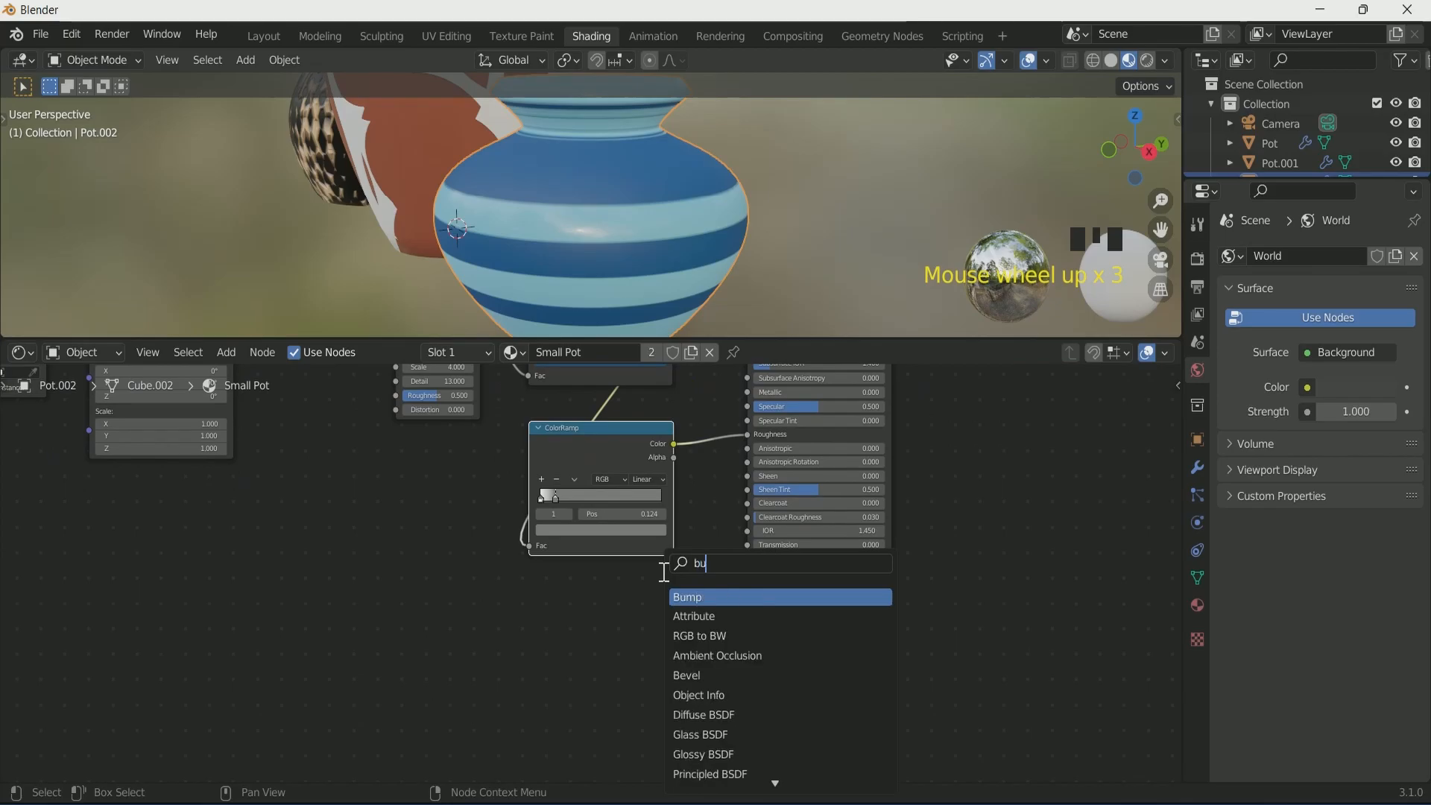
{"action": "left_click", "coordinate": [709, 597]}
{"action": "left_click", "coordinate": [659, 600]}
{"action": "left_click_drag", "start_coordinate": [702, 595], "coordinate": [747, 613]}
Step: Feed the blue ColorRamp's Color into the Bump node's Height and inspect the small pot
{"action": "scroll", "coordinate": [648, 703], "scroll_direction": "down", "scroll_amount": 4}
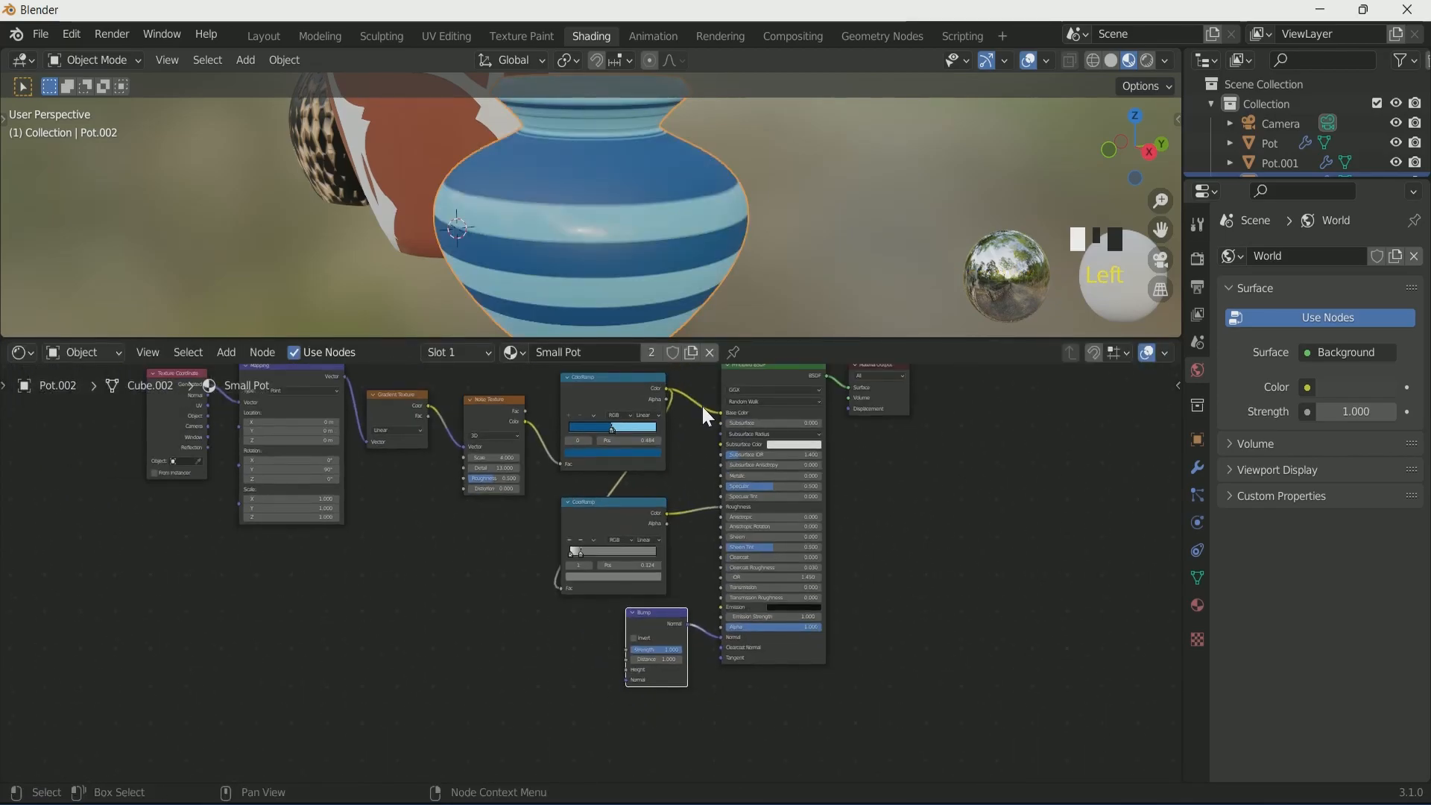
{"action": "left_click_drag", "start_coordinate": [666, 387], "coordinate": [626, 670]}
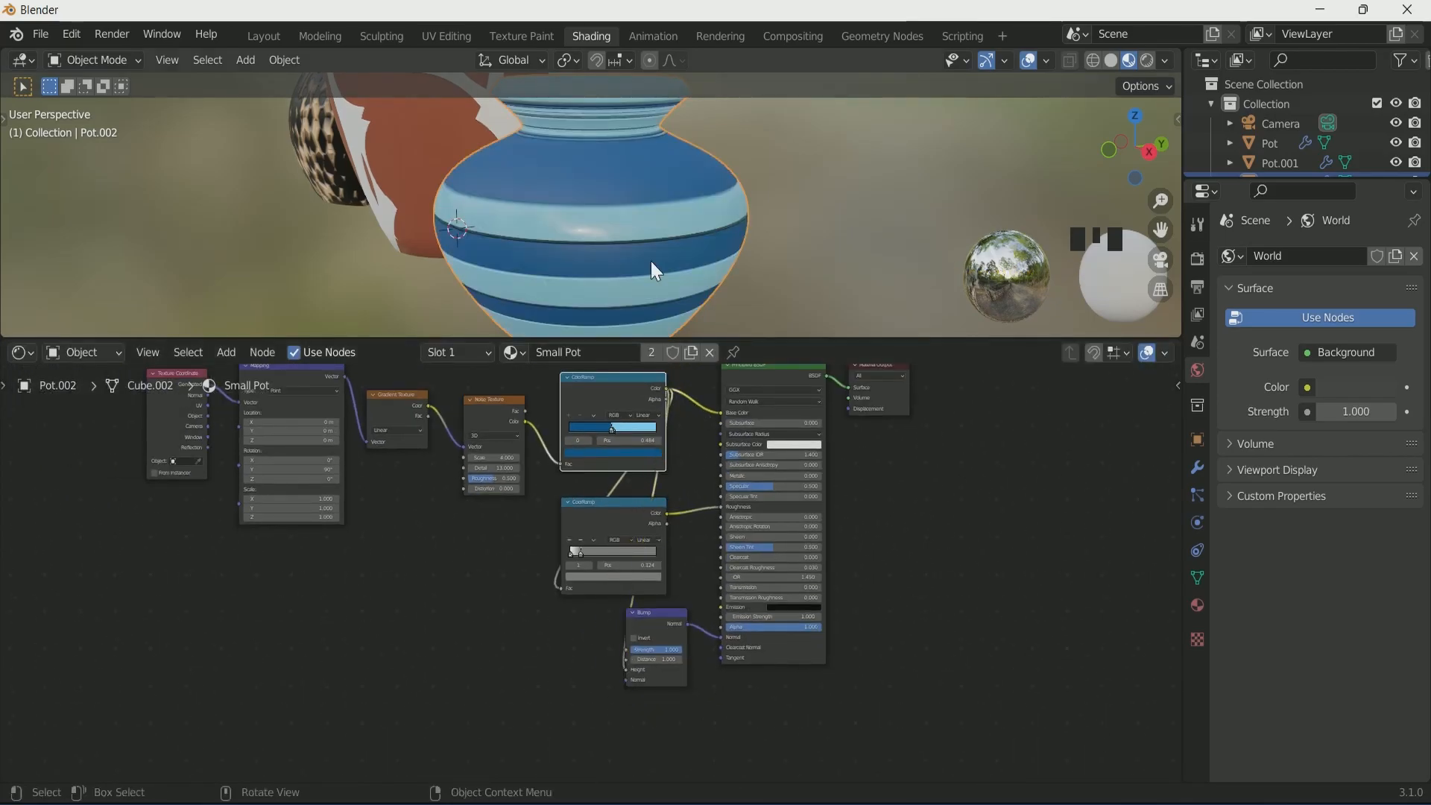
{"action": "scroll", "coordinate": [630, 224], "scroll_direction": "up", "scroll_amount": 4}
{"action": "scroll", "coordinate": [628, 216], "scroll_direction": "down", "scroll_amount": 5}
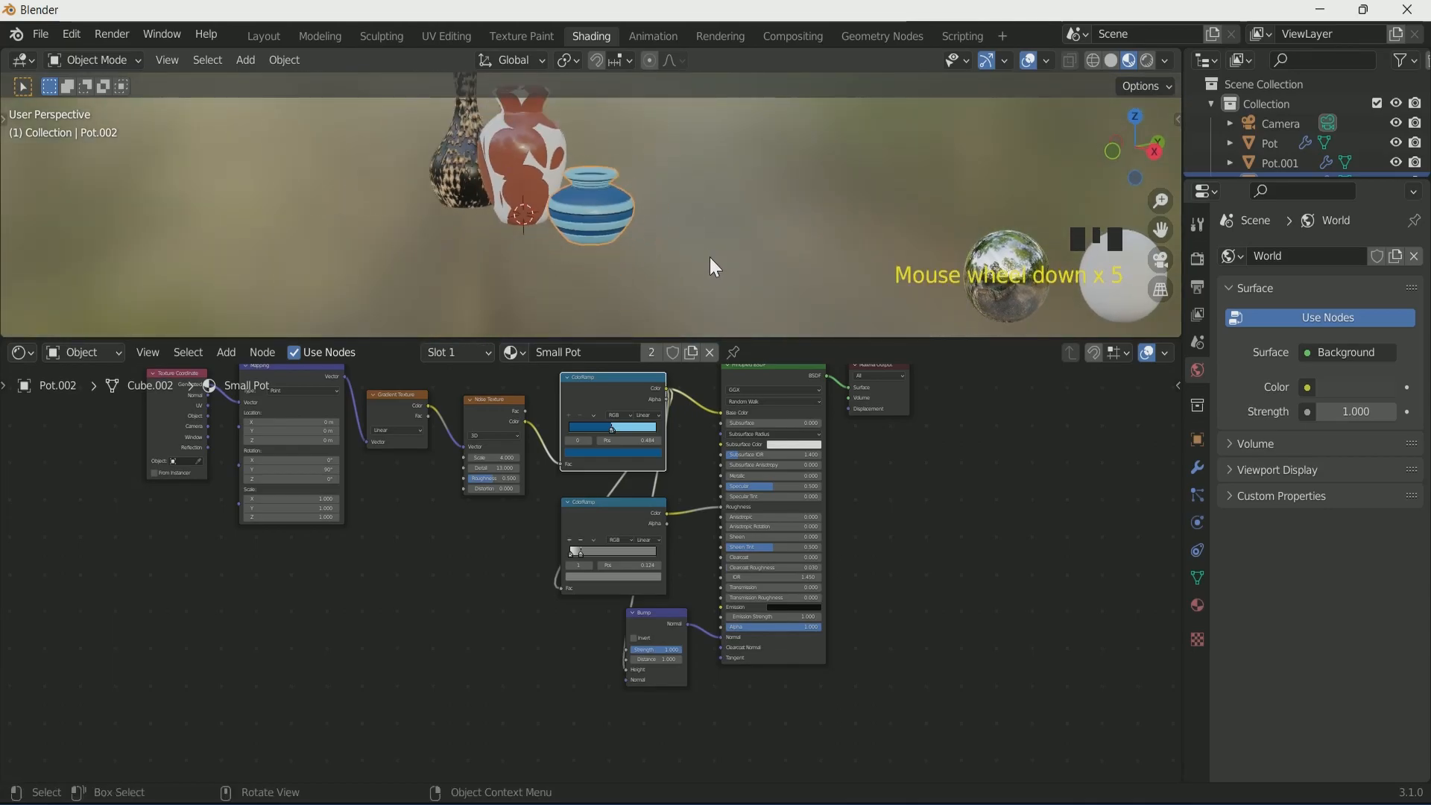
Step: Switch to the Layout workspace, frame all three pots in front view and align the camera to that view
{"action": "left_click", "coordinate": [270, 35]}
{"action": "middle_click_drag", "start_coordinate": [719, 418], "coordinate": [789, 415]}
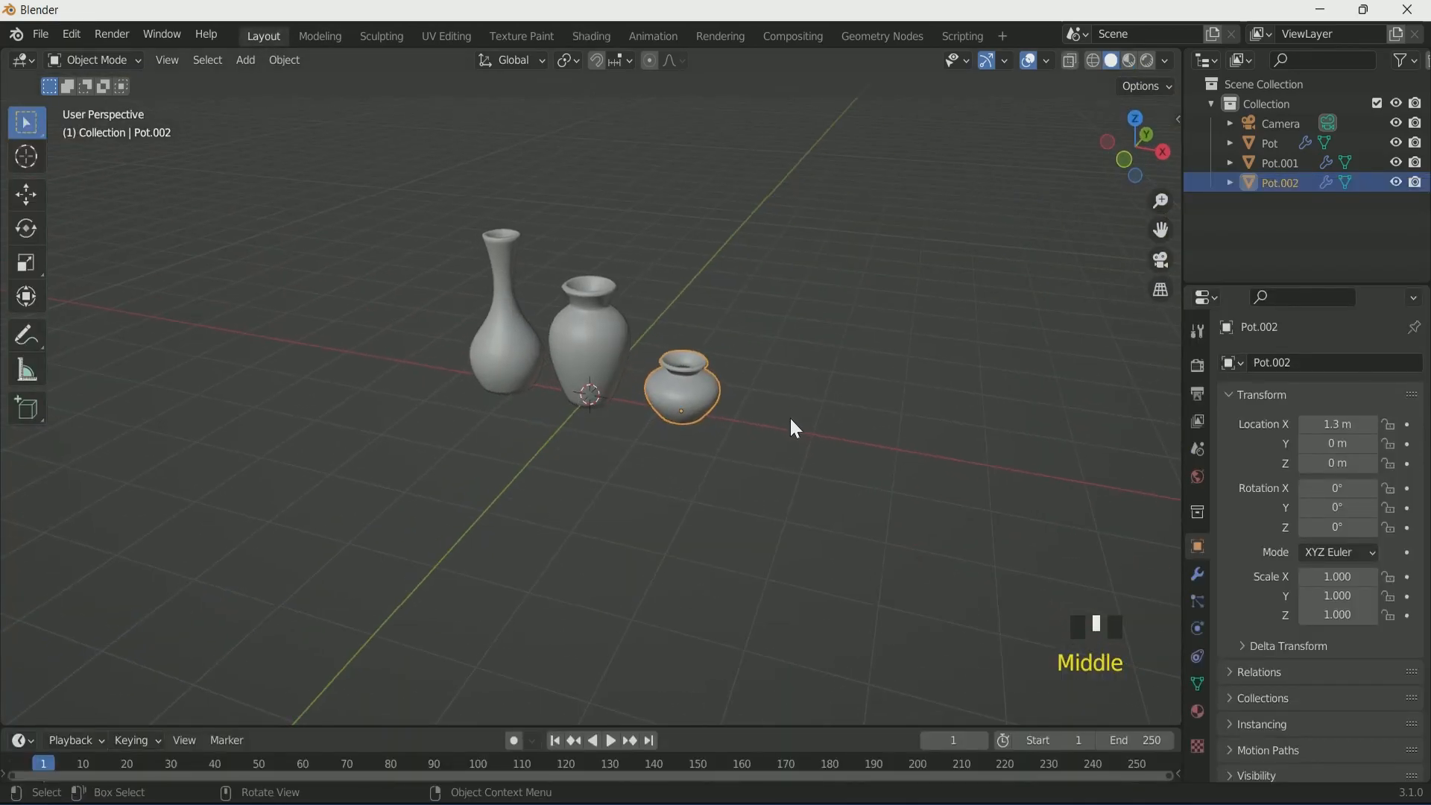
{"action": "scroll", "coordinate": [787, 416], "scroll_direction": "up", "scroll_amount": 2}
{"action": "key", "text": "KP_1"}
{"action": "key", "text": "KP_Decimal"}
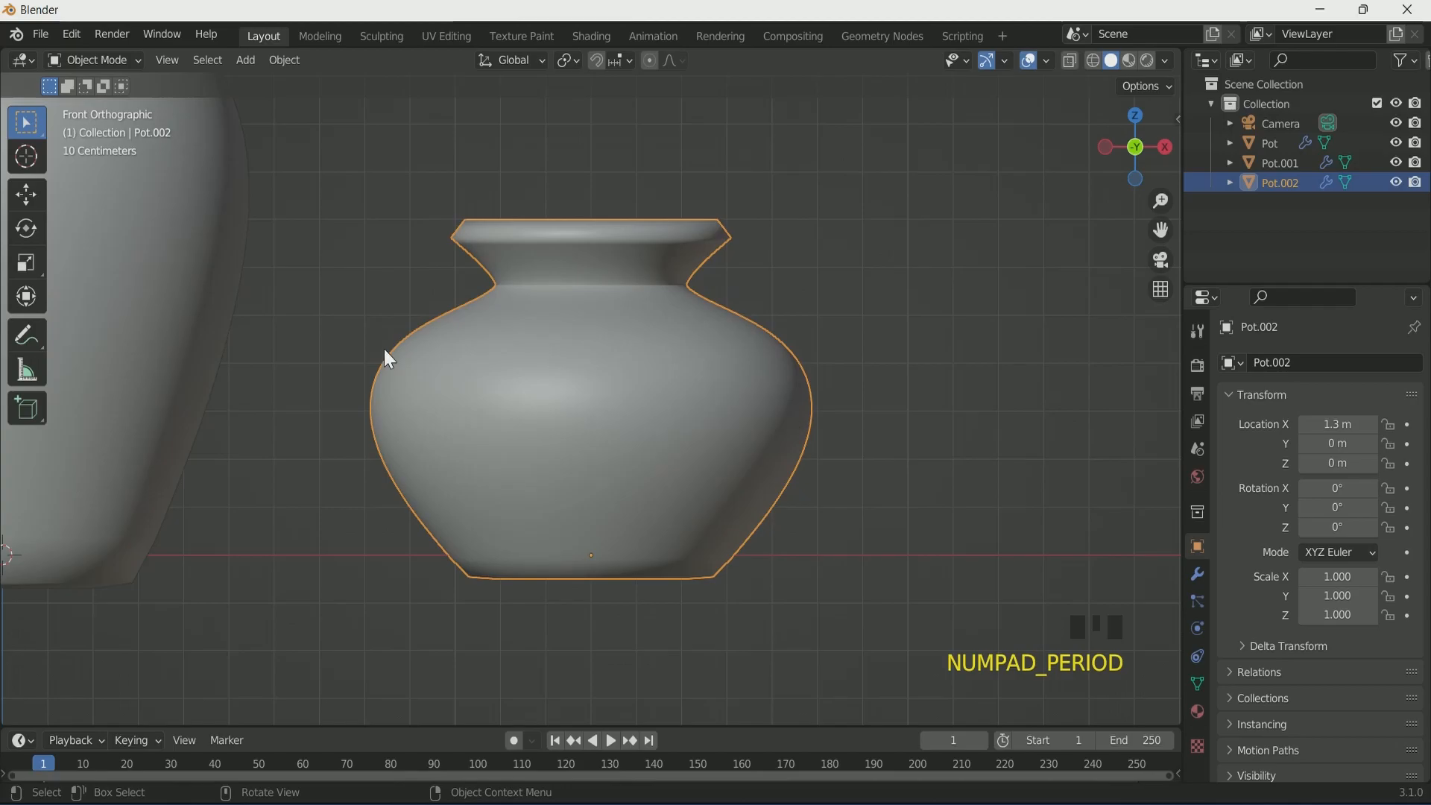
{"action": "left_click", "coordinate": [173, 305]}
{"action": "key", "text": "KP_Decimal"}
{"action": "scroll", "coordinate": [170, 297], "scroll_direction": "down", "scroll_amount": 4}
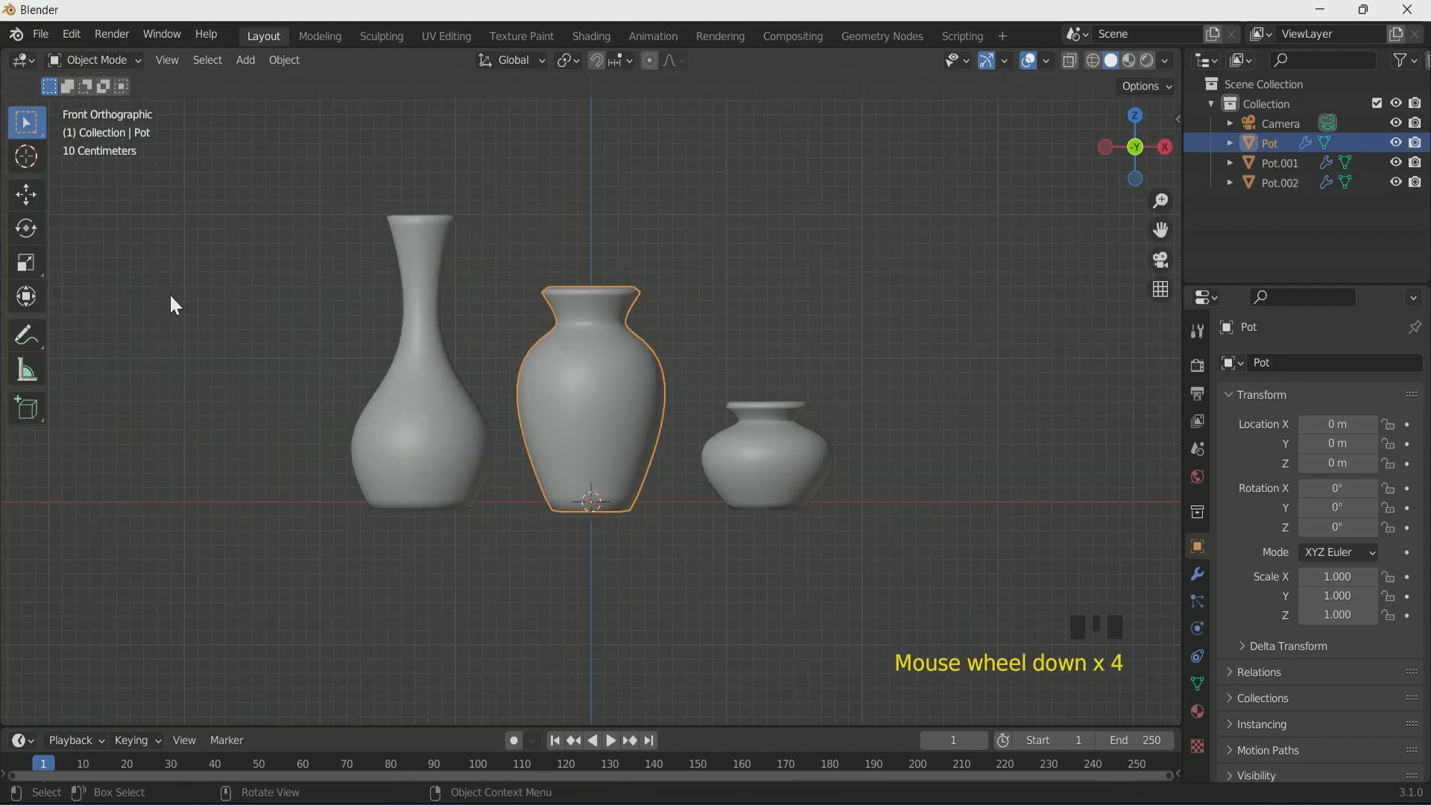
{"action": "key", "text": "ctrl+alt+KP_0"}
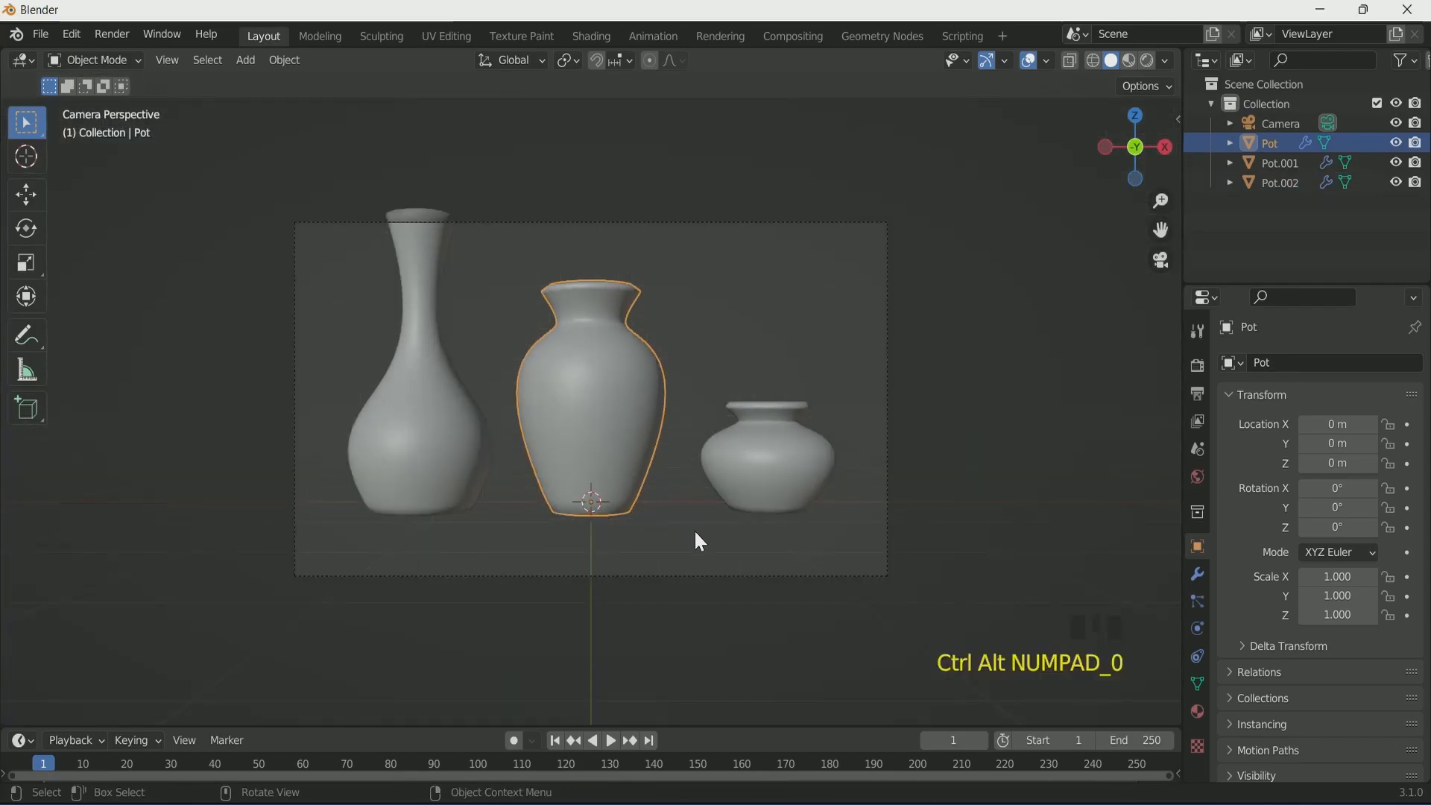
{"action": "key", "text": "ctrl+z"}
Step: Place the camera at Y -8 m and Z 2 m and tilt it down slightly around X
{"action": "left_click", "coordinate": [1295, 122]}
{"action": "left_click", "coordinate": [1352, 445]}
{"action": "type", "text": "-"}
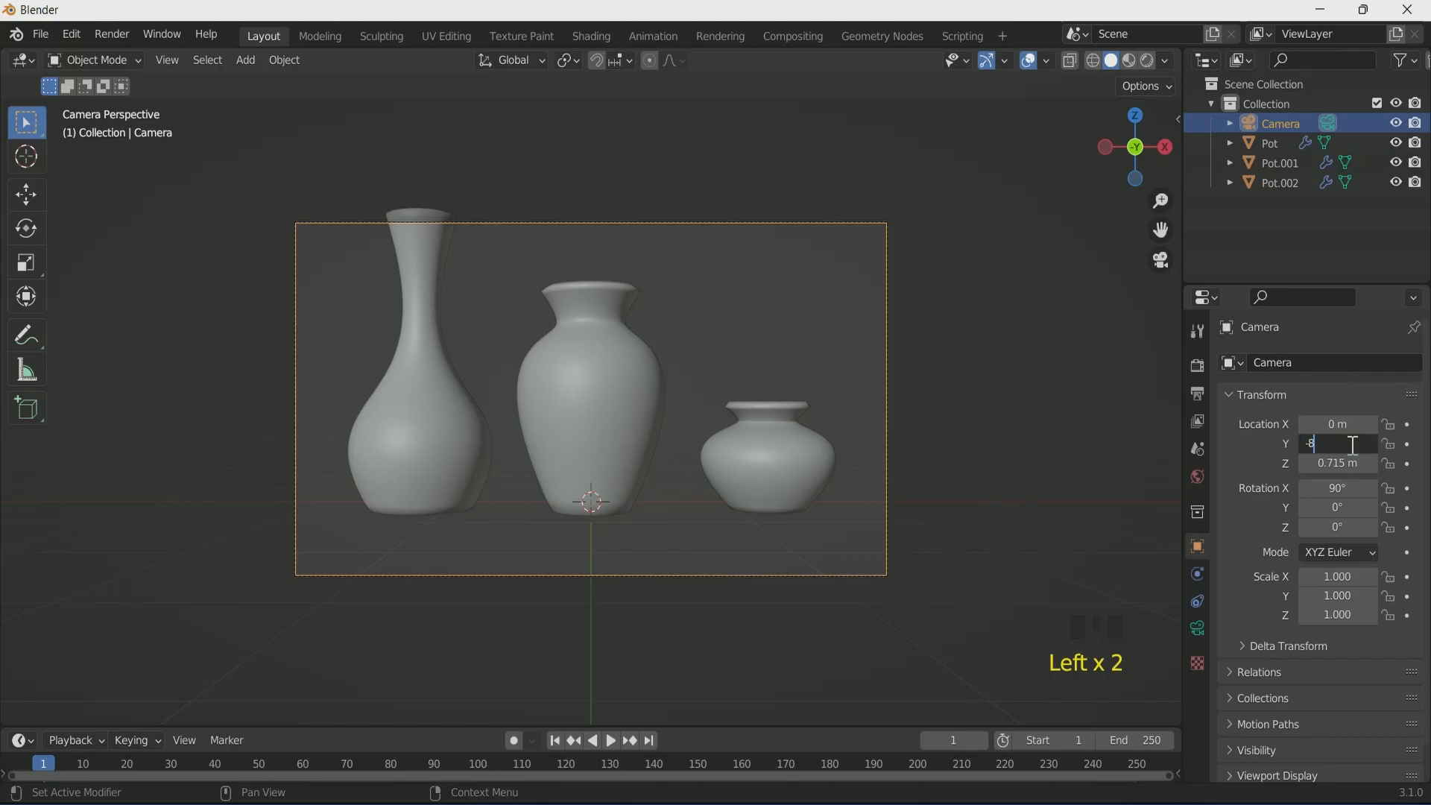
{"action": "type", "text": "8"}
{"action": "key", "text": "Return"}
{"action": "left_click", "coordinate": [1345, 463]}
{"action": "type", "text": "2"}
{"action": "key", "text": "Return"}
{"action": "left_click_drag", "start_coordinate": [1336, 492], "coordinate": [1319, 492]}
Step: Add a plane under the pots and scale it up to about 4.333
{"action": "key", "text": "shift+a"}
{"action": "mouse_move", "coordinate": [700, 404]}
{"action": "left_click", "coordinate": [865, 401]}
{"action": "key", "text": "s"}
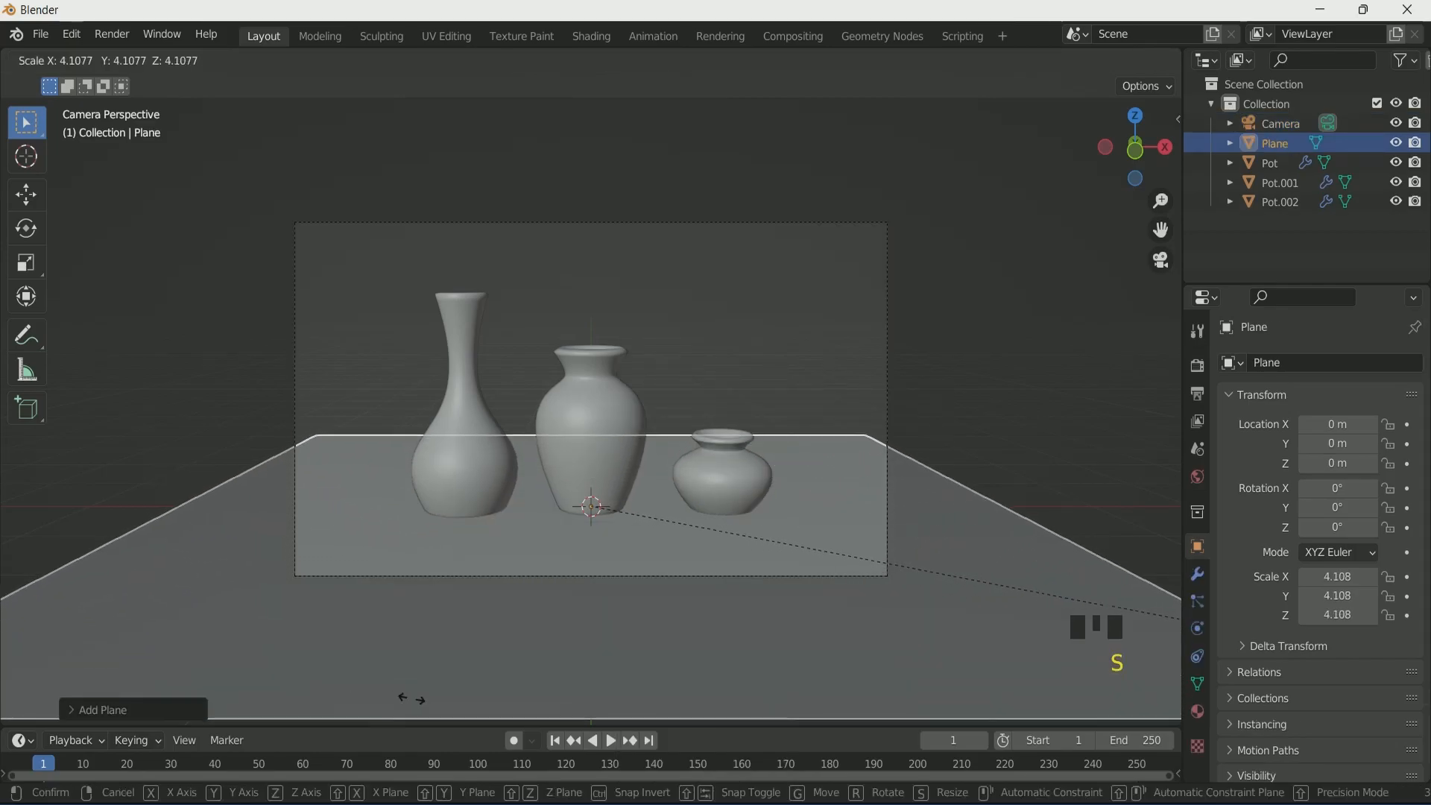
{"action": "left_click", "coordinate": [432, 710]}
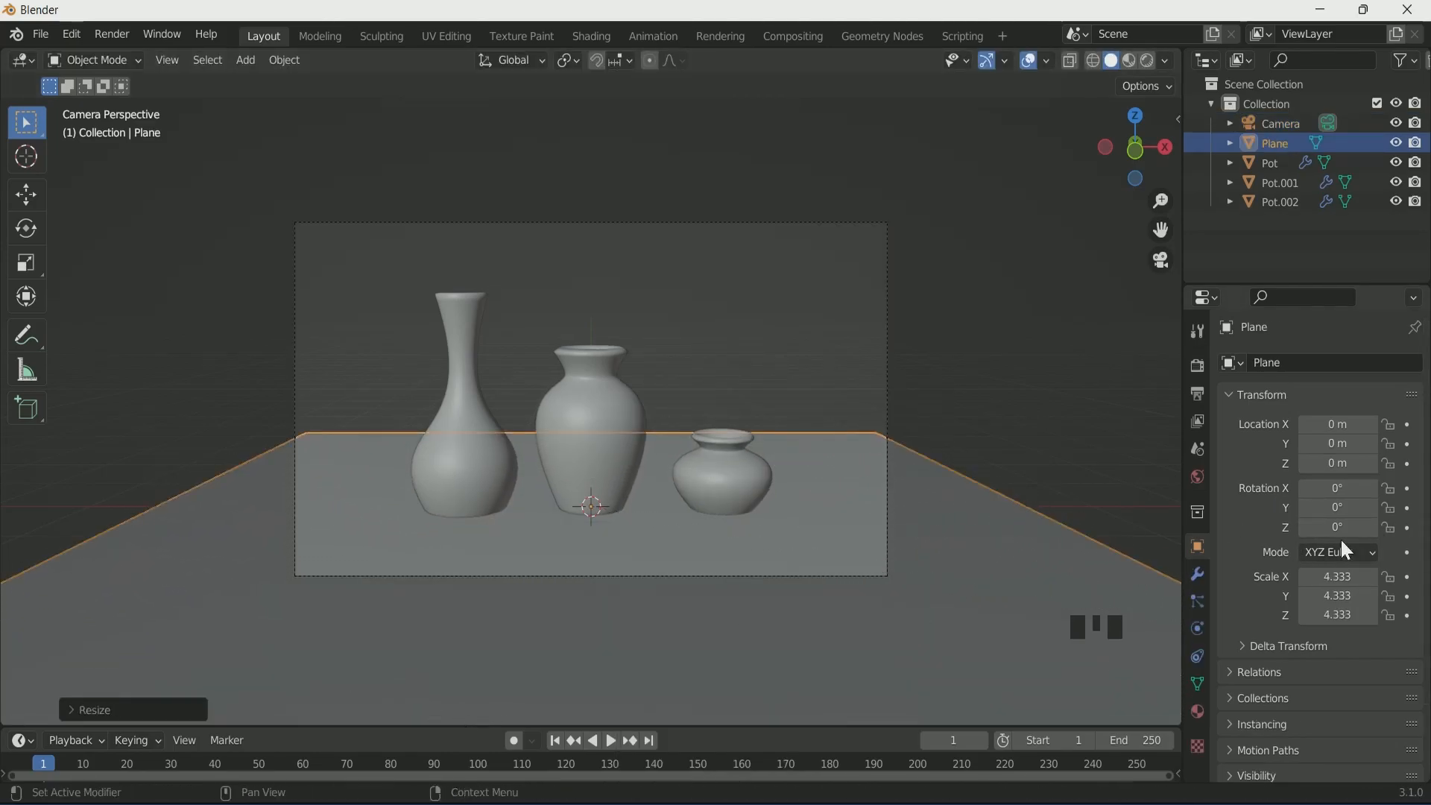
Step: Lower the floor plane to Z -0.06 m so that it sits at the base of the pots
{"action": "left_click_drag", "start_coordinate": [1338, 464], "coordinate": [1349, 464]}
{"action": "key", "text": "ctrl+z"}
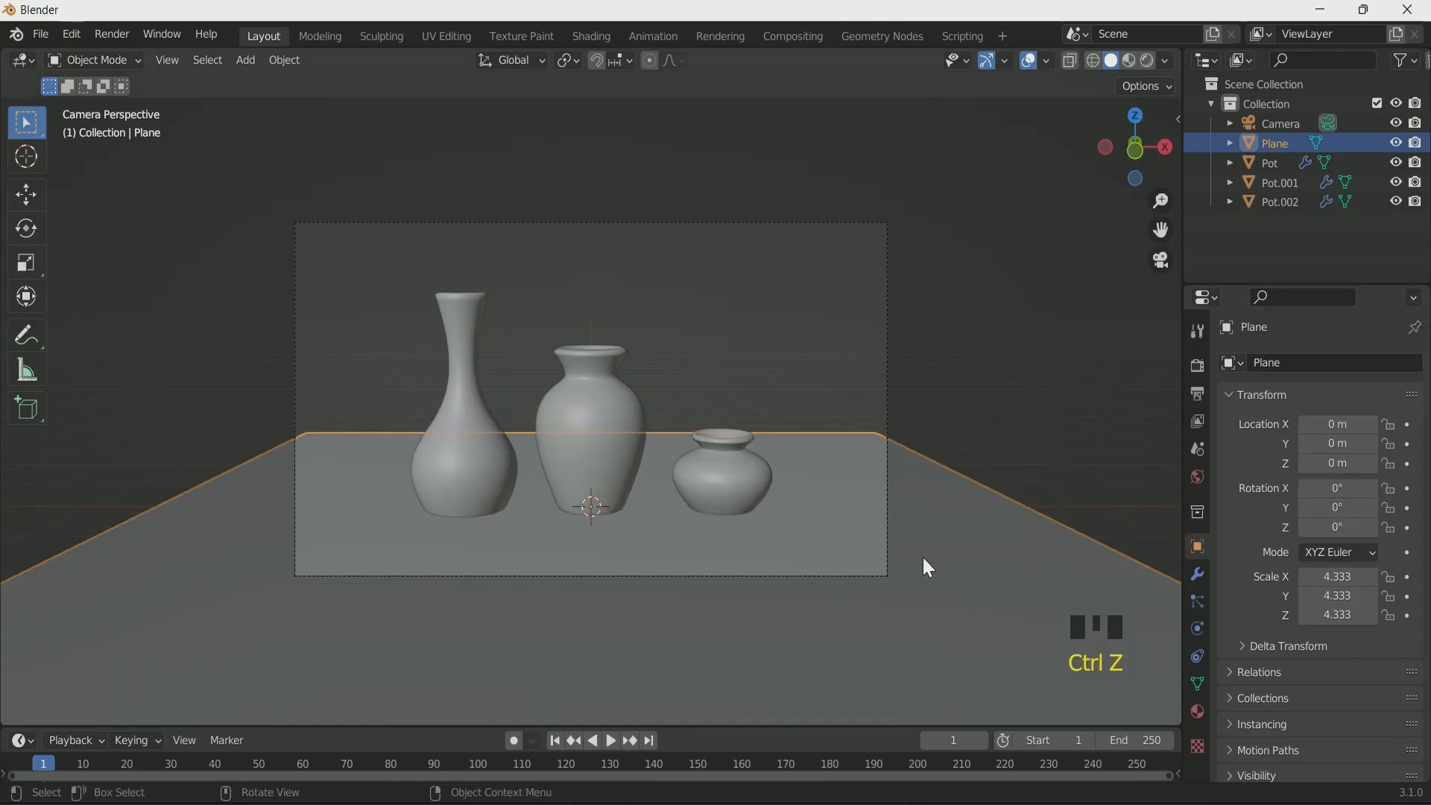
{"action": "left_click", "coordinate": [1307, 463]}
{"action": "left_click", "coordinate": [1308, 464]}
{"action": "left_click", "coordinate": [1307, 464]}
{"action": "left_click", "coordinate": [1308, 463]}
{"action": "left_click", "coordinate": [1306, 463]}
{"action": "left_click", "coordinate": [1306, 463]}
{"action": "left_click", "coordinate": [1307, 463]}
{"action": "left_click", "coordinate": [1307, 464]}
{"action": "left_click", "coordinate": [1307, 463]}
{"action": "left_click", "coordinate": [1367, 468]}
{"action": "left_click", "coordinate": [1367, 468]}
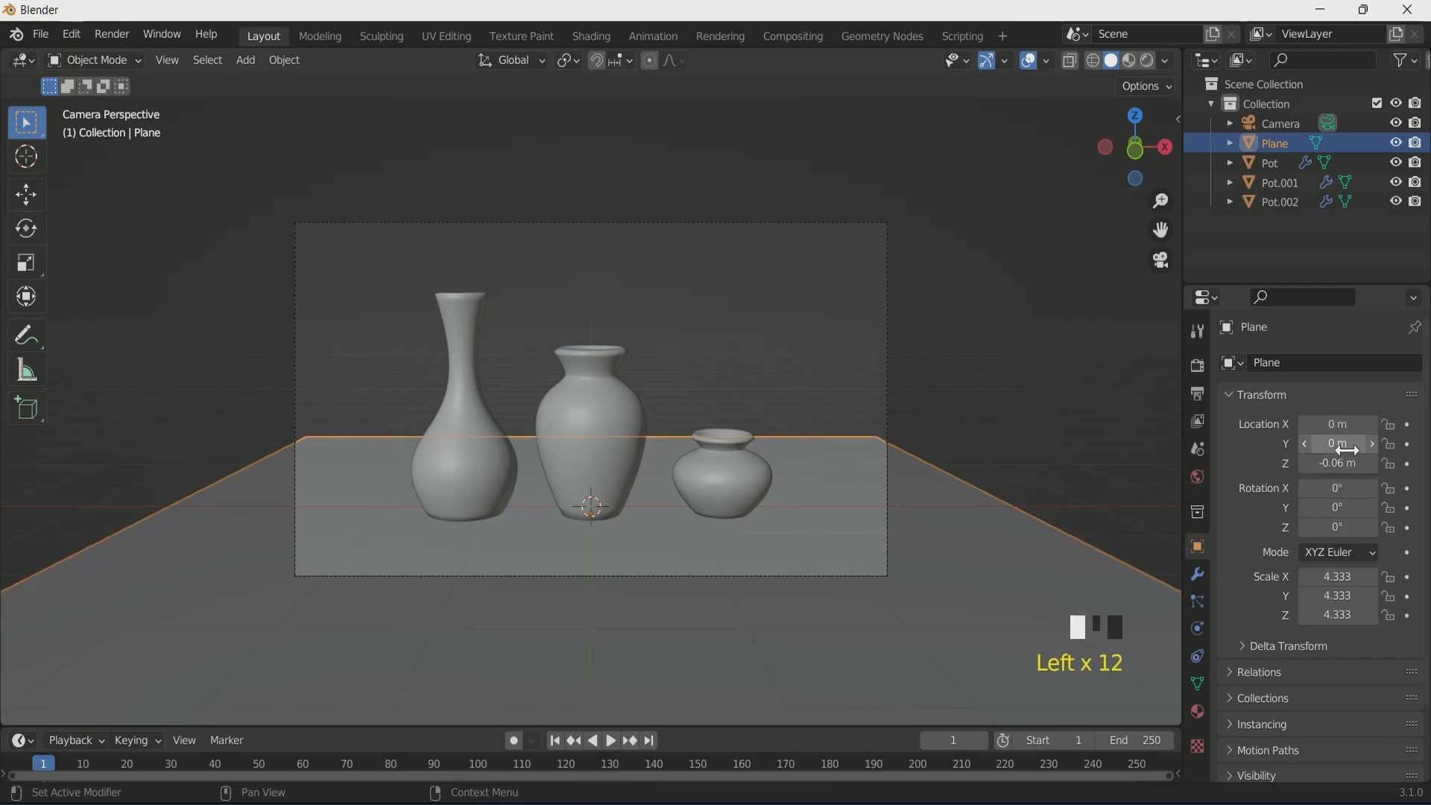
Step: Move the floor plane back to about Y 2.36 m and set its Y scale to 6
{"action": "left_click_drag", "start_coordinate": [1332, 426], "coordinate": [1420, 445]}
{"action": "key", "text": "ctrl+z"}
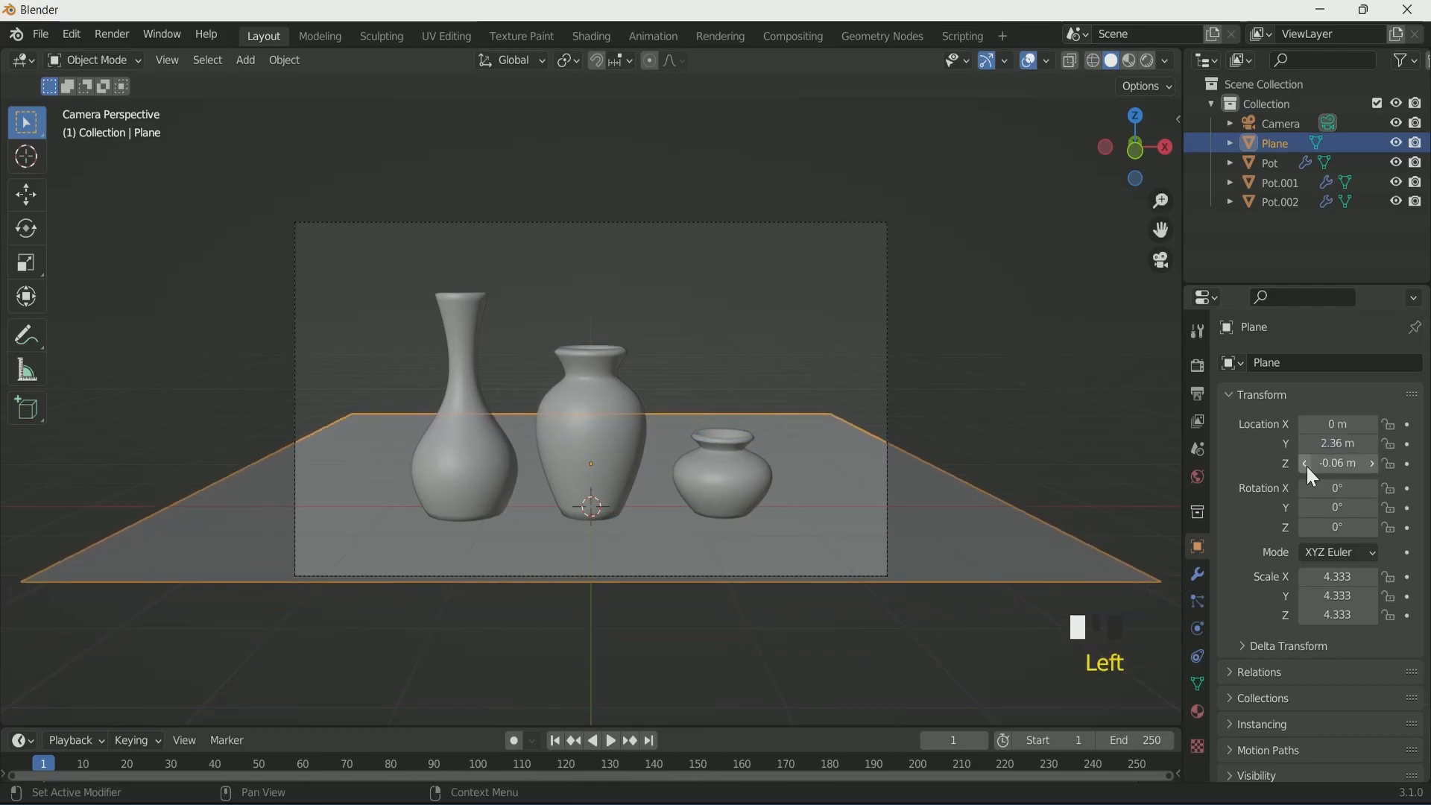
{"action": "left_click_drag", "start_coordinate": [1338, 596], "coordinate": [1364, 595]}
{"action": "left_click", "coordinate": [1338, 596]}
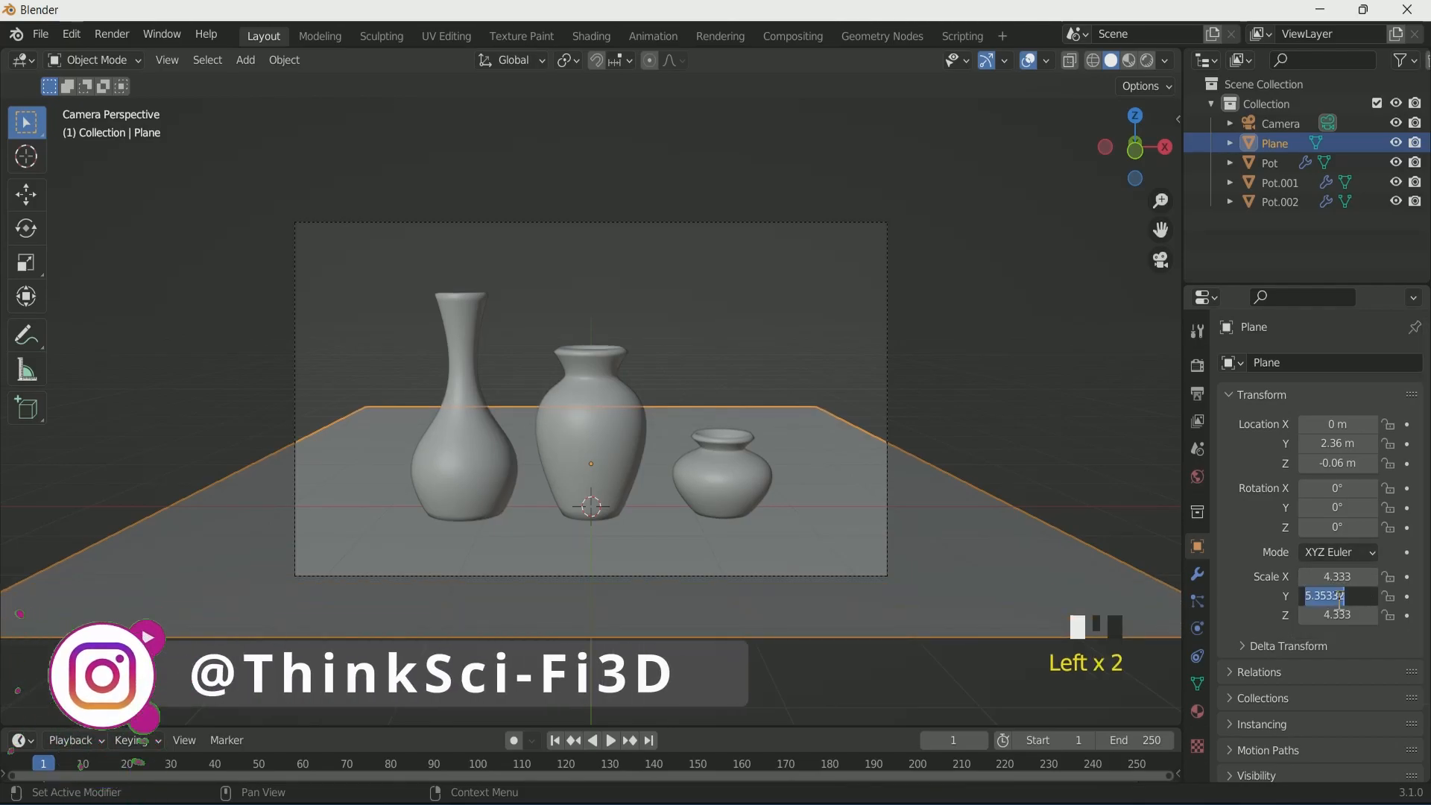
{"action": "type", "text": "6"}
{"action": "key", "text": "Return"}
Step: Move the floor plane farther back to Y 4.06 m and widen its X scale to 6.833
{"action": "left_click_drag", "start_coordinate": [1348, 445], "coordinate": [1418, 444]}
{"action": "left_click_drag", "start_coordinate": [1350, 577], "coordinate": [1430, 577]}
{"action": "middle_click_drag", "start_coordinate": [791, 540], "coordinate": [689, 562]}
{"action": "scroll", "coordinate": [650, 538], "scroll_direction": "down", "scroll_amount": 3}
{"action": "scroll", "coordinate": [689, 562], "scroll_direction": "up", "scroll_amount": 2}
{"action": "scroll", "coordinate": [820, 559], "scroll_direction": "down", "scroll_amount": 2}
{"action": "scroll", "coordinate": [820, 559], "scroll_direction": "down", "scroll_amount": 1}
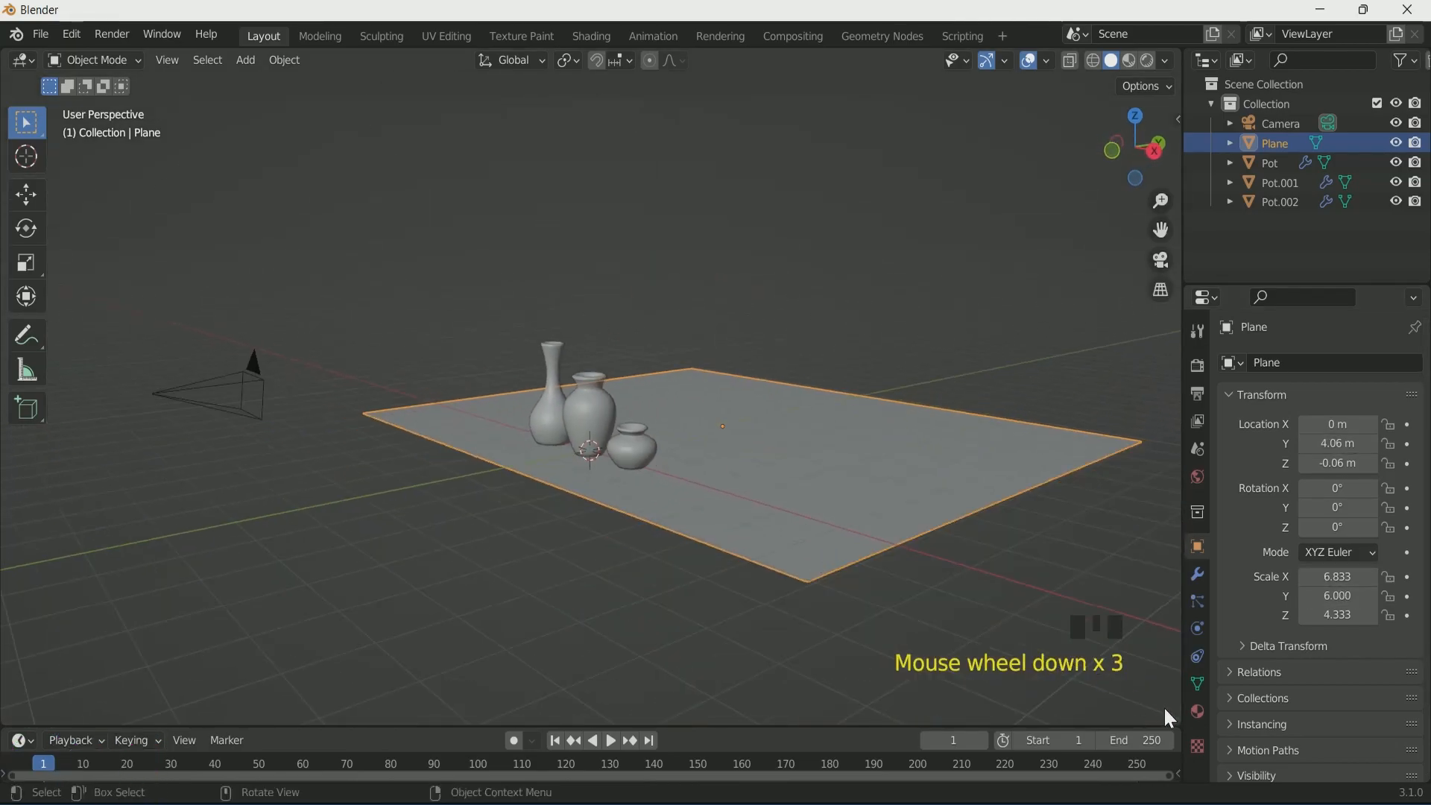
Step: Give the floor plane a new material named Background and lower its Roughness to about 0.28
{"action": "left_click", "coordinate": [1198, 711]}
{"action": "left_click", "coordinate": [1348, 449]}
{"action": "double_click", "coordinate": [1278, 446]}
{"action": "type", "text": "Ba"}
{"action": "scroll", "coordinate": [1244, 617], "scroll_direction": "down", "scroll_amount": 2}
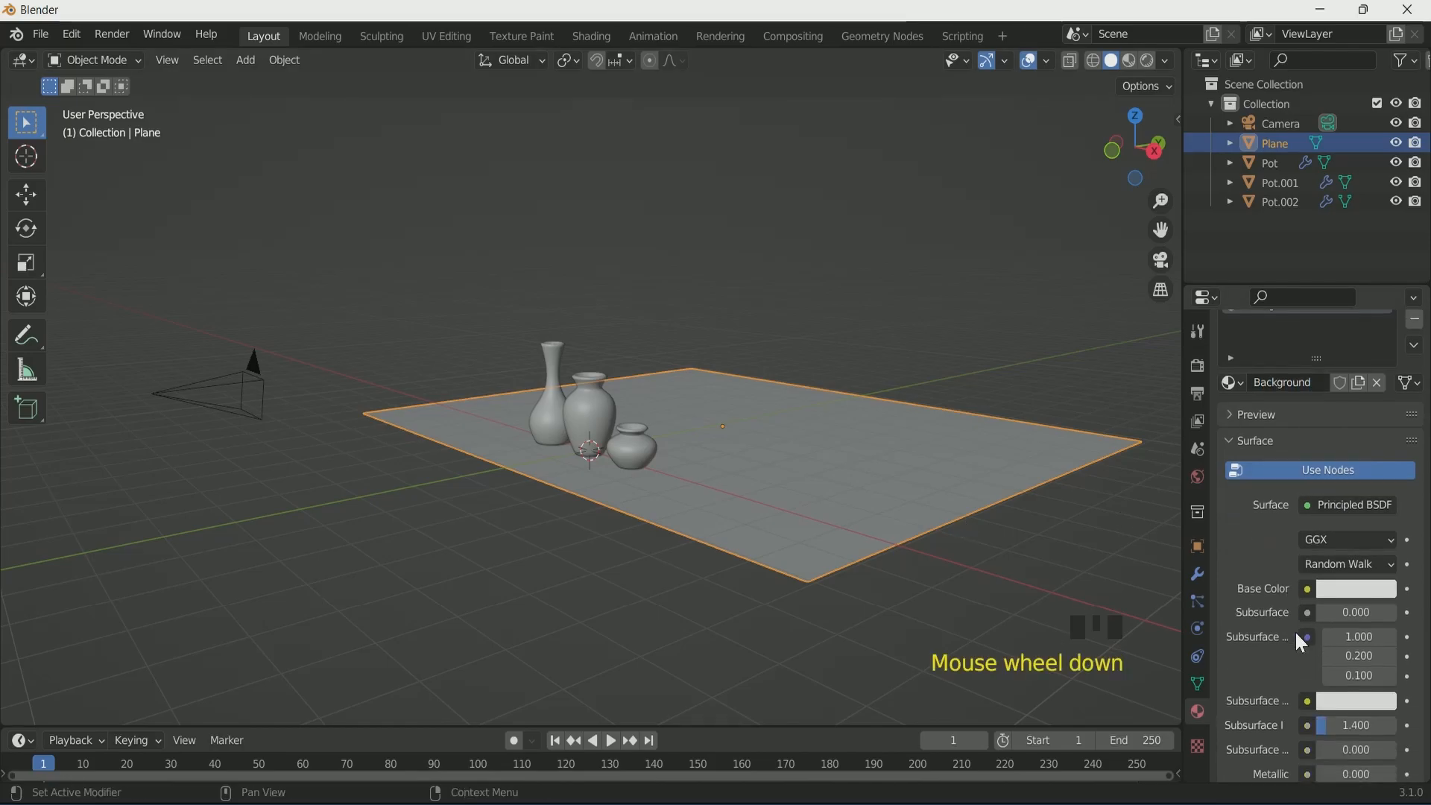
{"action": "scroll", "coordinate": [1350, 650], "scroll_direction": "down", "scroll_amount": 5}
{"action": "left_click_drag", "start_coordinate": [1357, 690], "coordinate": [1342, 690]}
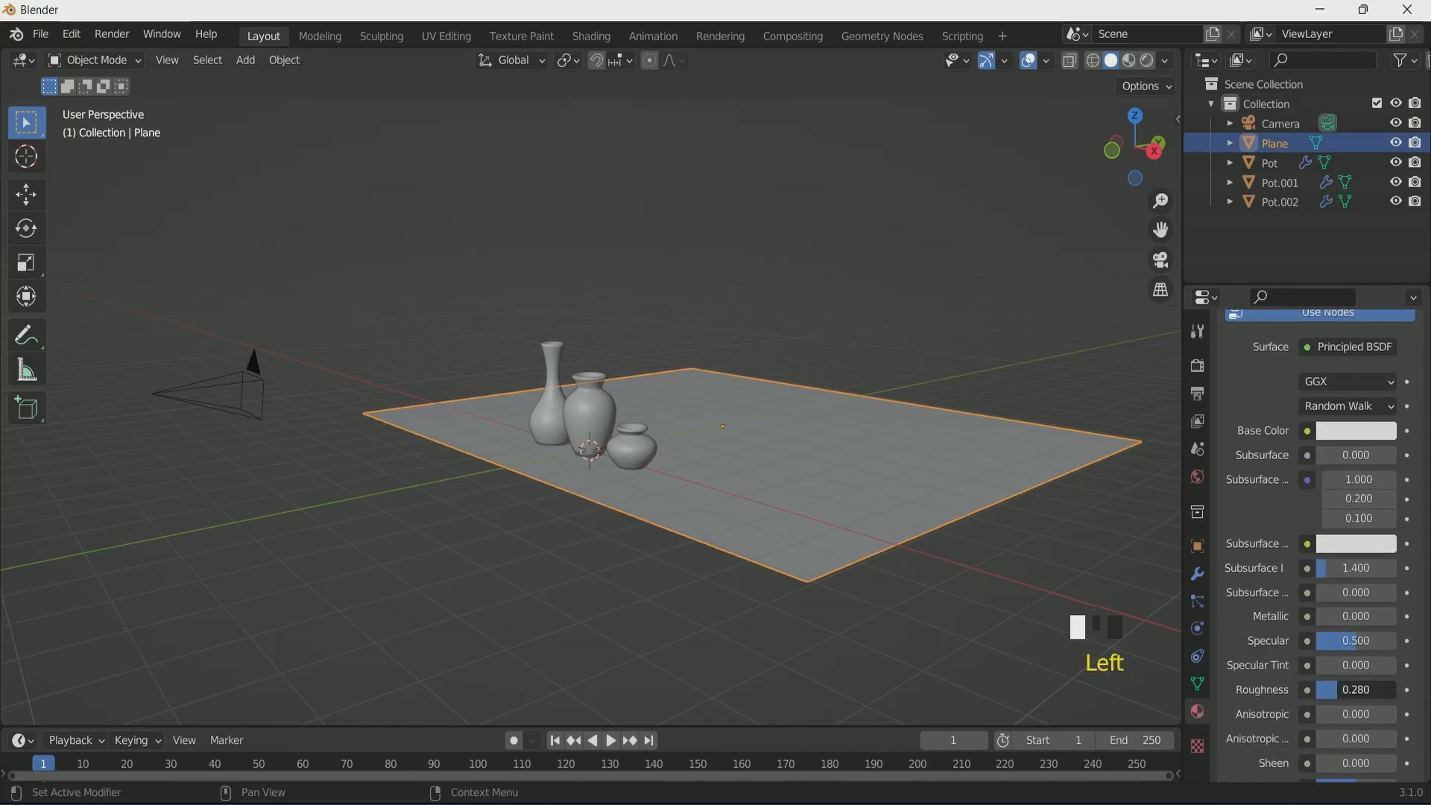
Step: Show the viewport in Material Preview and darken the Background material's Base Color to grey
{"action": "left_click", "coordinate": [1129, 61]}
{"action": "scroll", "coordinate": [1327, 551], "scroll_direction": "up", "scroll_amount": 4}
{"action": "left_click", "coordinate": [1364, 558]}
{"action": "left_click_drag", "start_coordinate": [1385, 346], "coordinate": [1382, 361]}
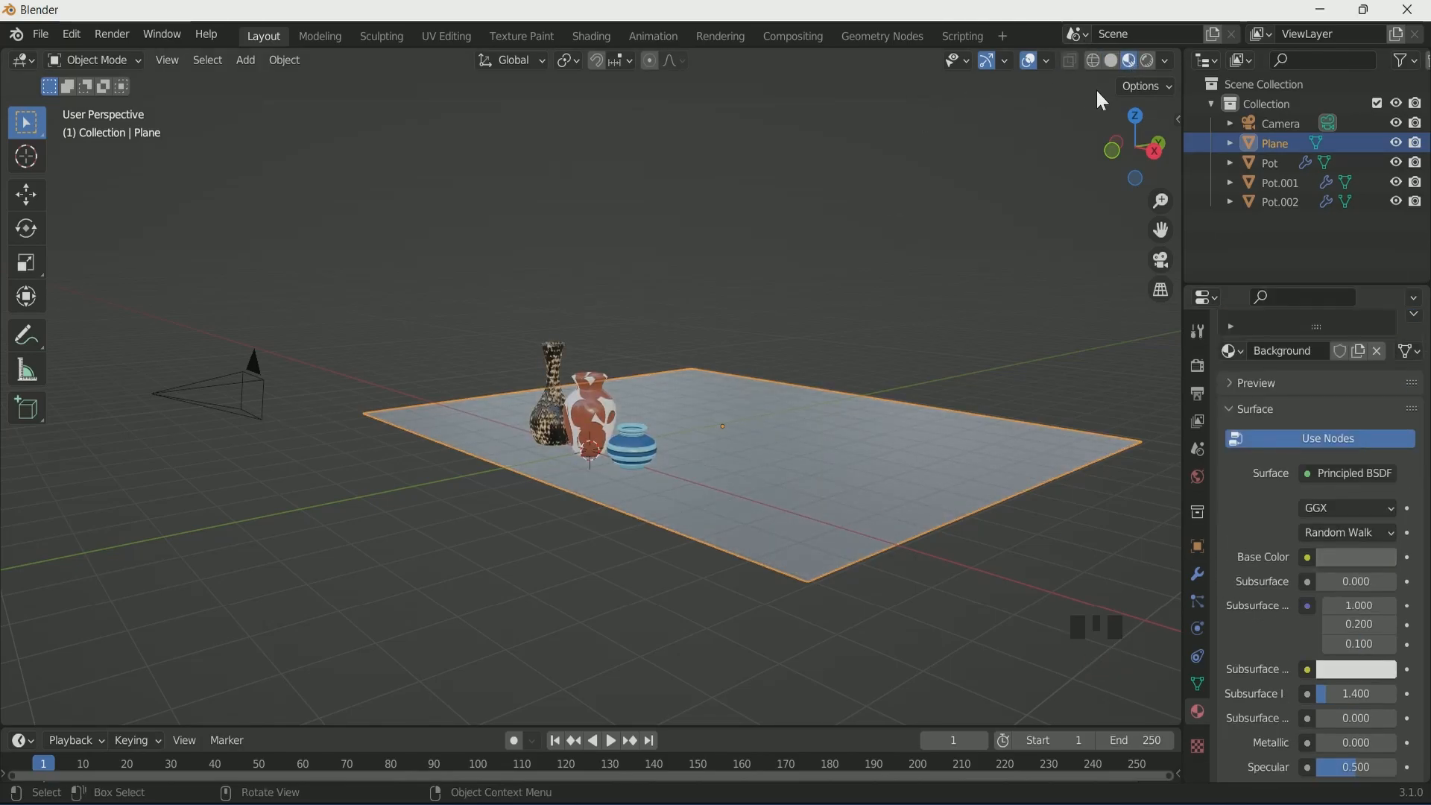
Step: Duplicate the floor plane and rotate the copy 90° around X to make a back wall
{"action": "left_click", "coordinate": [838, 476]}
{"action": "scroll", "coordinate": [887, 480], "scroll_direction": "up", "scroll_amount": 5}
{"action": "scroll", "coordinate": [887, 480], "scroll_direction": "down", "scroll_amount": 5}
{"action": "middle_click_drag", "start_coordinate": [887, 480], "coordinate": [956, 499]}
{"action": "key", "text": "shift+d"}
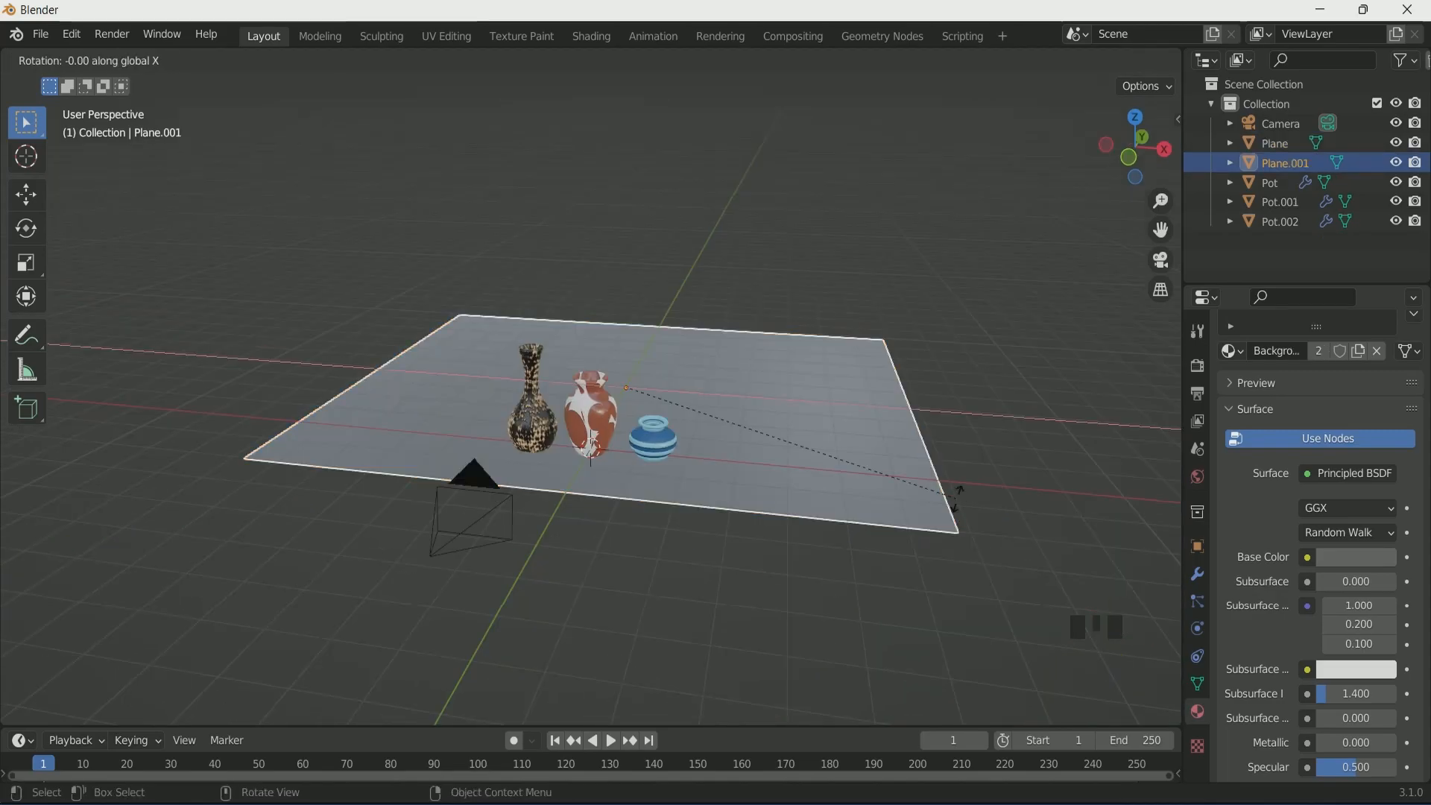
{"action": "type", "text": "90"}
{"action": "key", "text": "Return"}
Step: Move the back wall to Y 4.78 m and, in camera view, reduce its scale to 5.233 in X and 3.5 in Y
{"action": "middle_click_drag", "start_coordinate": [955, 498], "coordinate": [777, 491]}
{"action": "left_click", "coordinate": [1197, 550]}
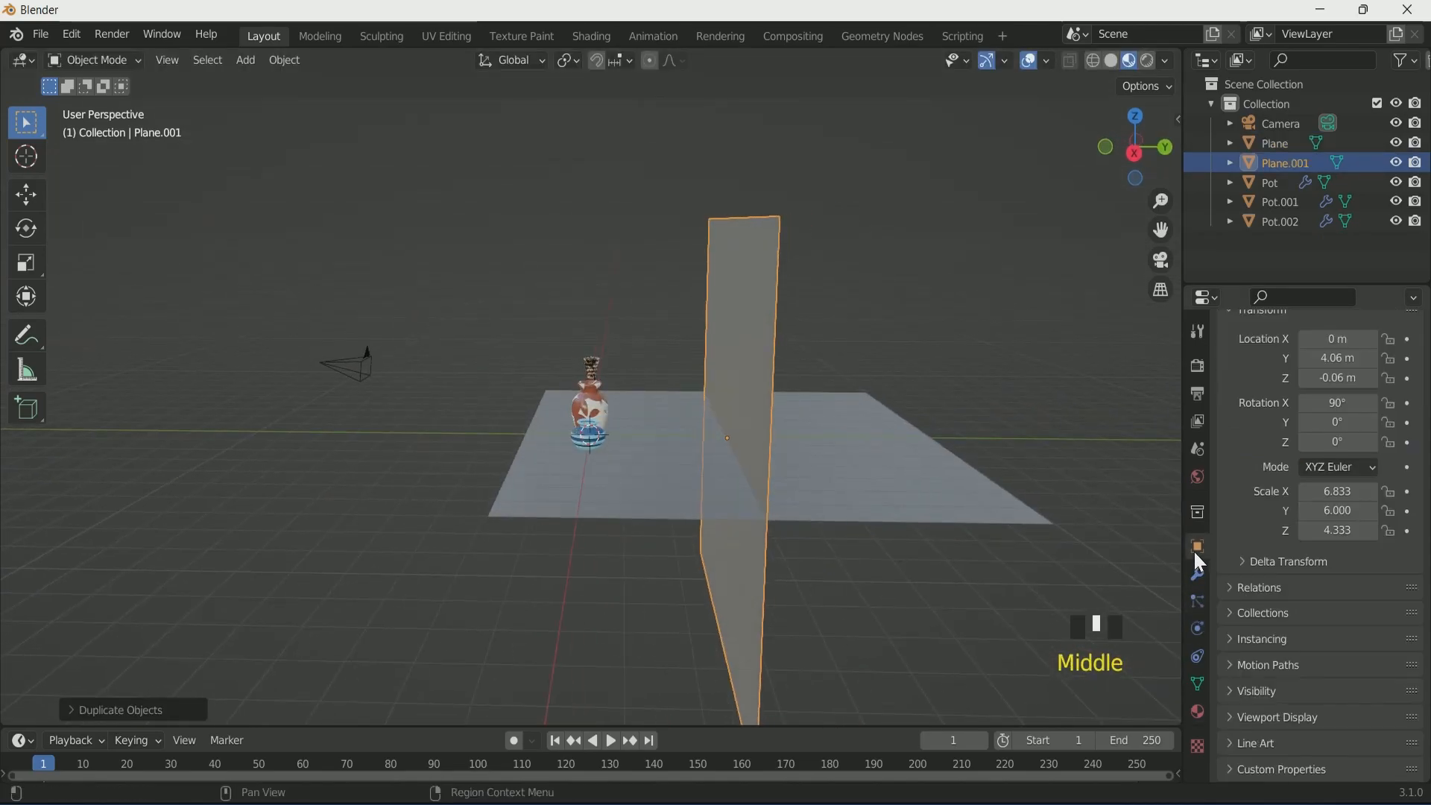
{"action": "scroll", "coordinate": [1267, 492], "scroll_direction": "up", "scroll_amount": 2}
{"action": "left_click_drag", "start_coordinate": [1345, 420], "coordinate": [1399, 420]}
{"action": "middle_click_drag", "start_coordinate": [723, 505], "coordinate": [757, 512]}
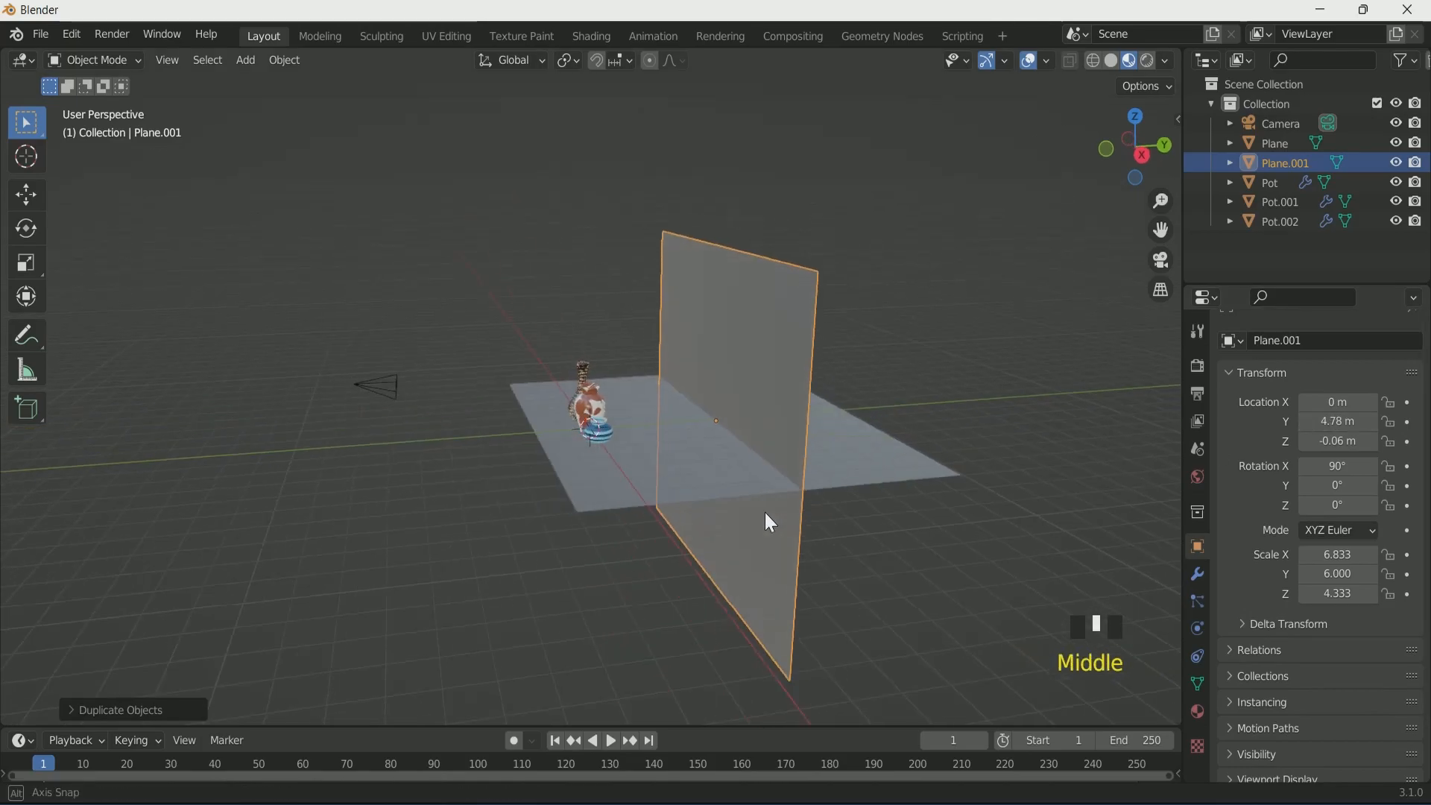
{"action": "key", "text": "KP_0"}
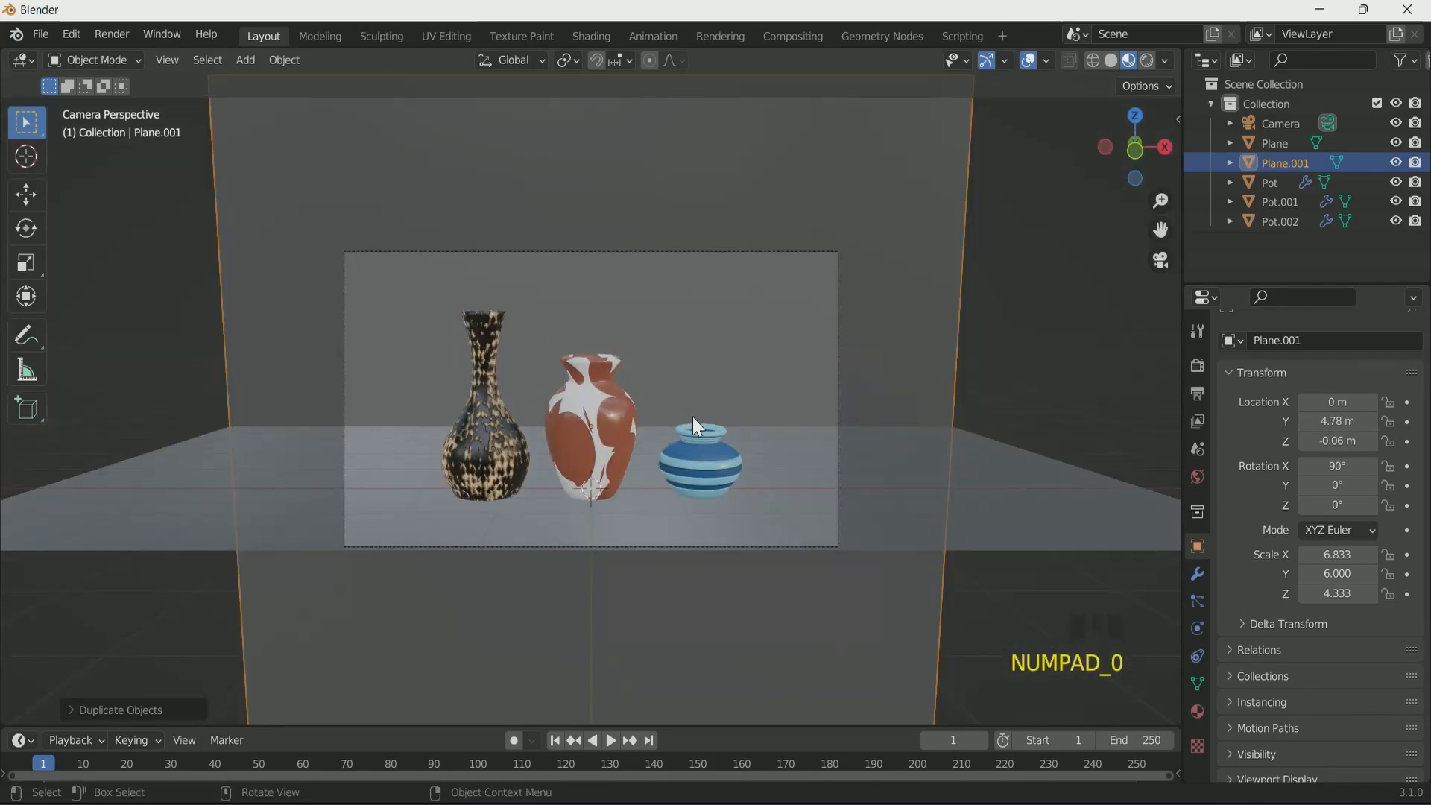
{"action": "left_click_drag", "start_coordinate": [1348, 574], "coordinate": [1286, 555]}
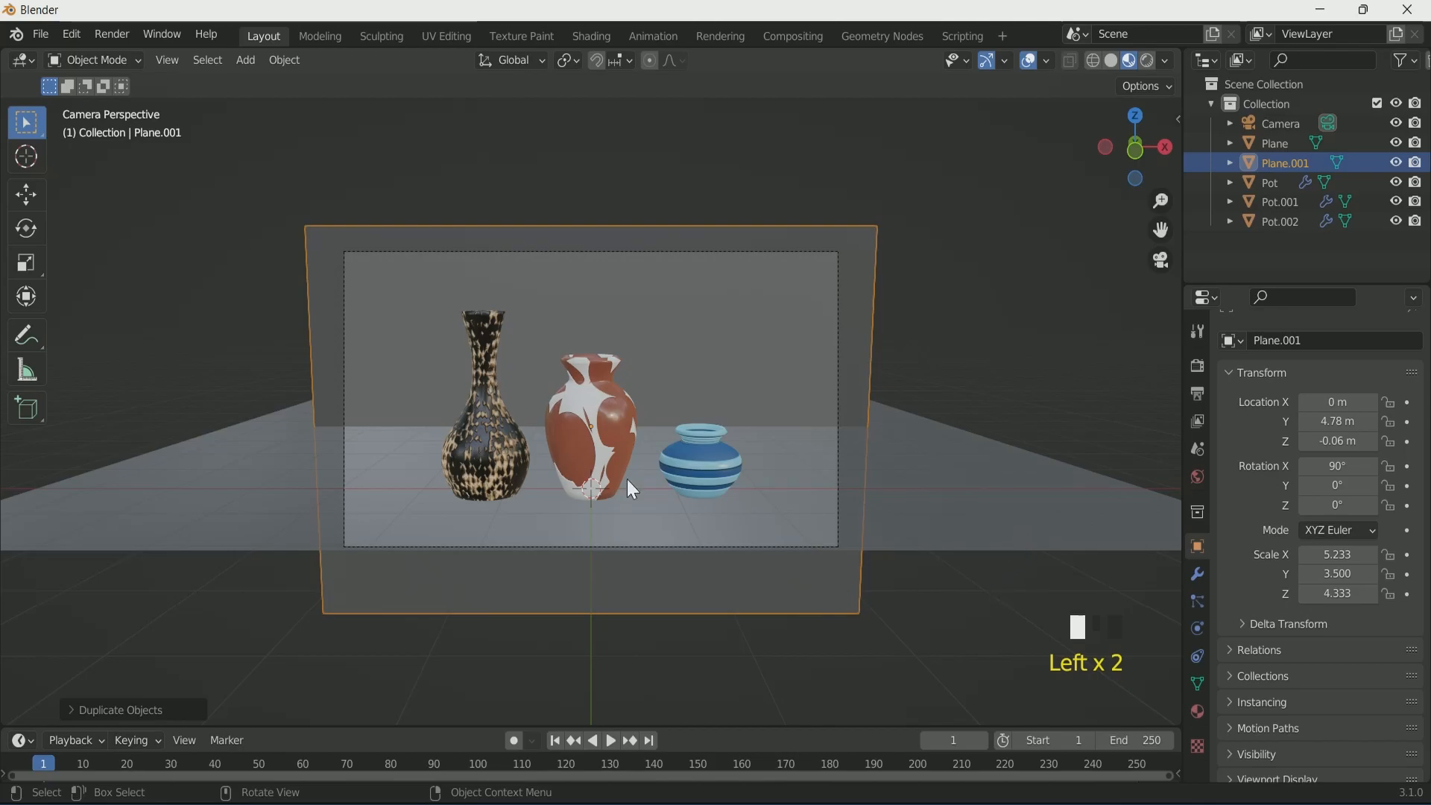
Step: Save the scene in the Timelapse folder as Tutorial 41 Youtube.blend
{"action": "left_click", "coordinate": [41, 34]}
{"action": "left_click", "coordinate": [95, 185]}
{"action": "scroll", "coordinate": [887, 607], "scroll_direction": "down", "scroll_amount": 5}
{"action": "left_click", "coordinate": [1086, 389]}
{"action": "key", "text": "Return"}
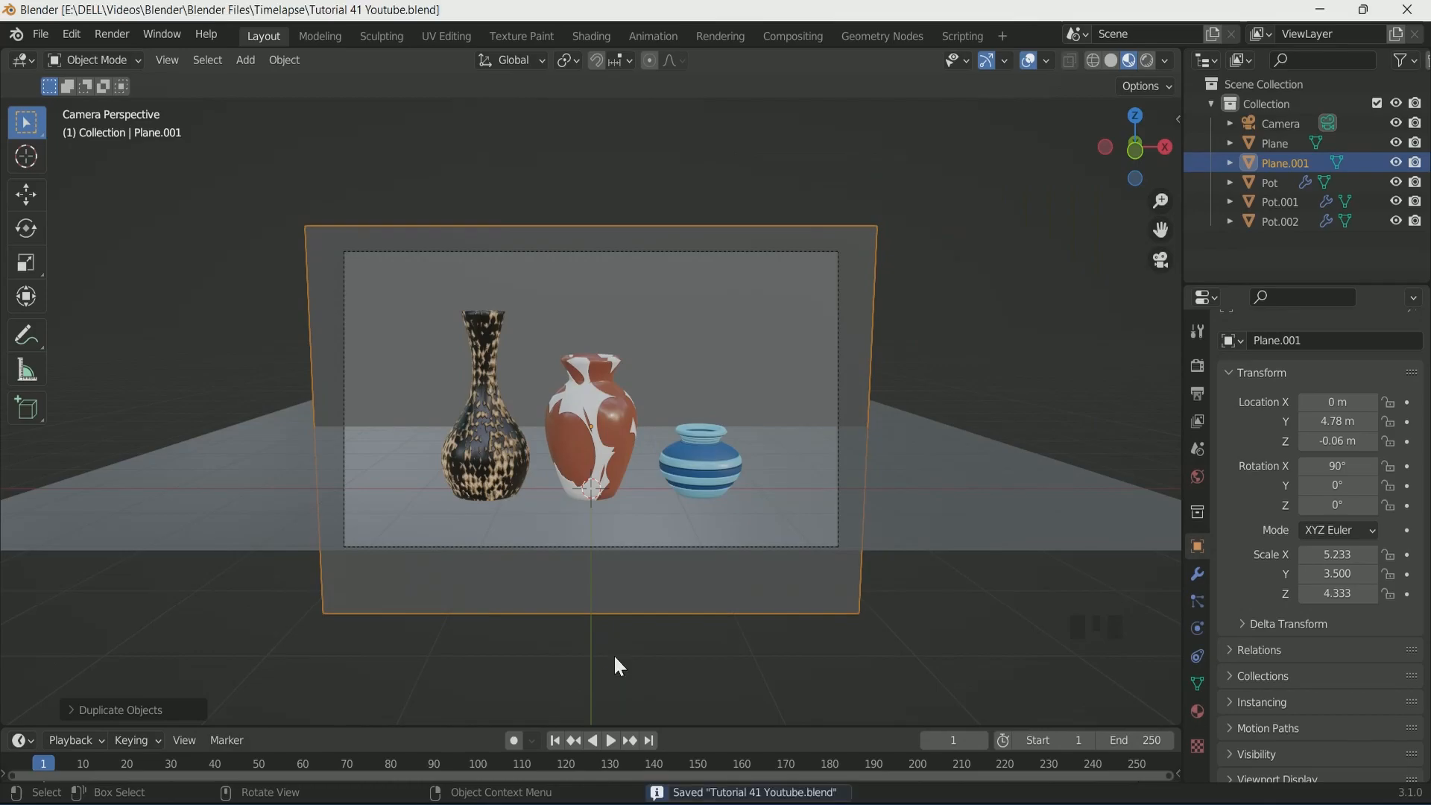
Step: Set the render engine to Cycles on GPU Compute, with 6 viewport and 64 render max samples
{"action": "left_click", "coordinate": [1197, 365]}
{"action": "left_click", "coordinate": [1346, 340]}
{"action": "left_click", "coordinate": [1357, 408]}
{"action": "left_click", "coordinate": [1358, 395]}
{"action": "left_click", "coordinate": [1353, 434]}
{"action": "left_click", "coordinate": [1366, 502]}
{"action": "type", "text": "5"}
{"action": "key", "text": "Return"}
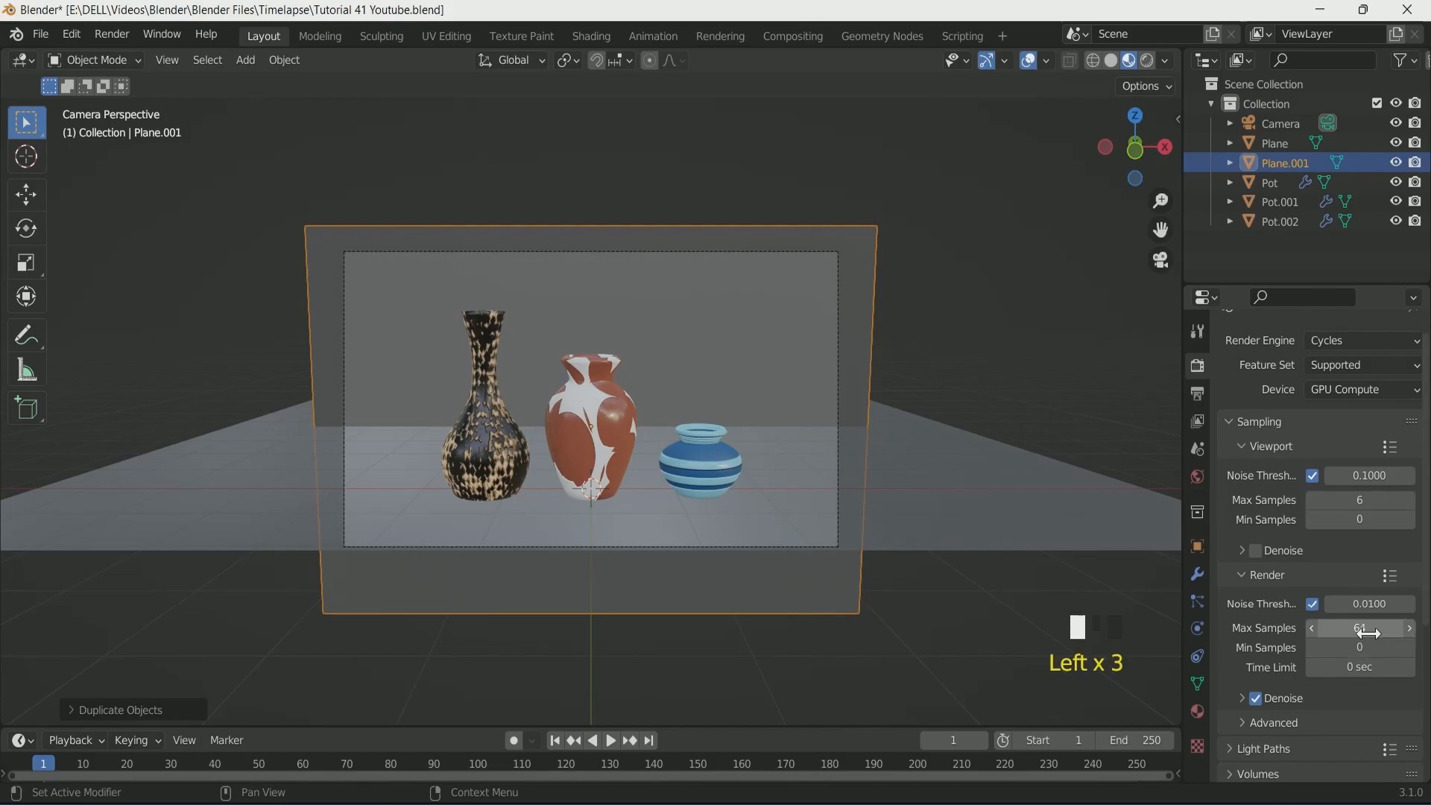
{"action": "scroll", "coordinate": [1350, 594], "scroll_direction": "up", "scroll_amount": 1}
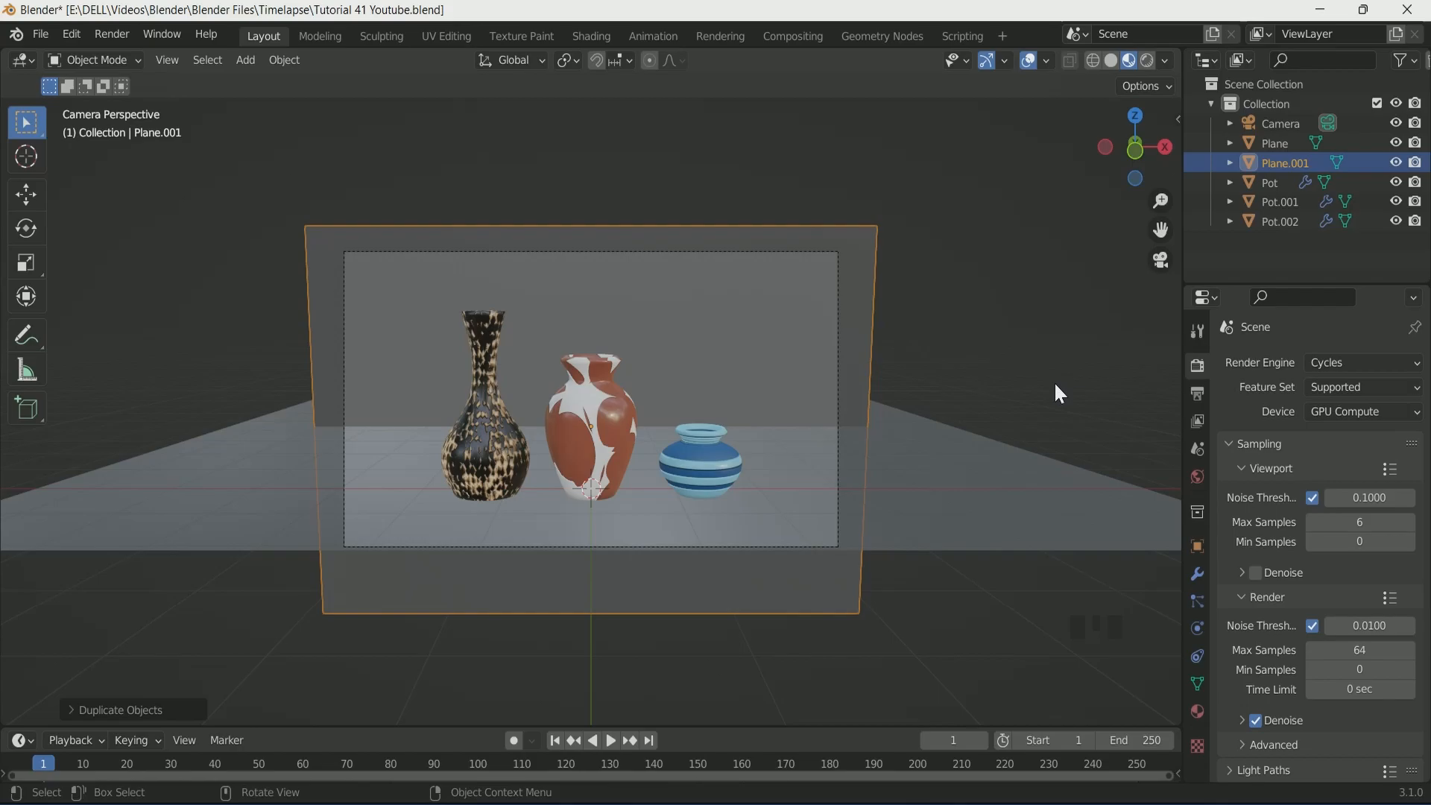
Step: Switch to Rendered shading and light the world with an Environment Texture using the_sky_is_on_fire_1k.exr from the Lighting folder
{"action": "left_click", "coordinate": [1148, 60]}
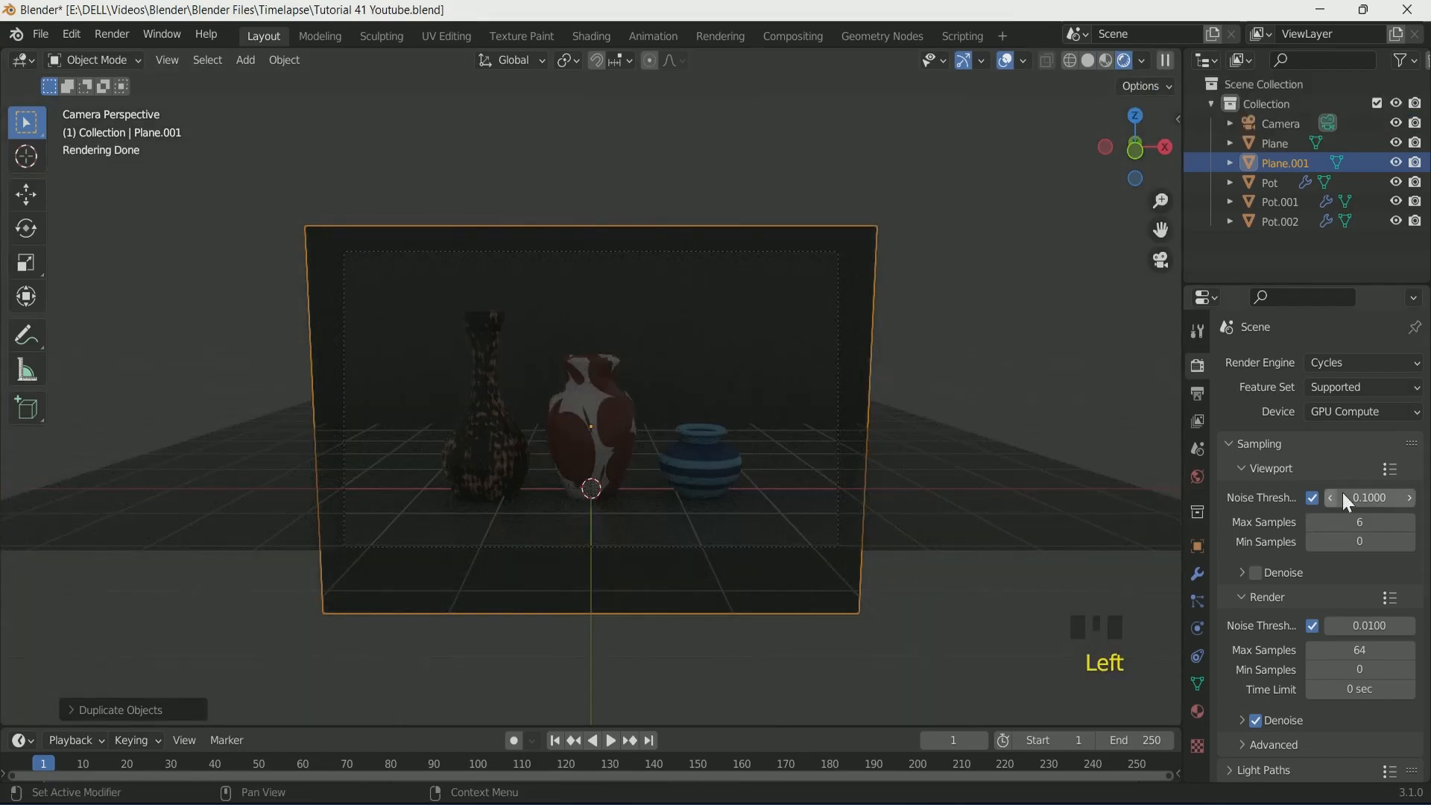
{"action": "left_click", "coordinate": [1197, 477]}
{"action": "left_click", "coordinate": [1309, 485]}
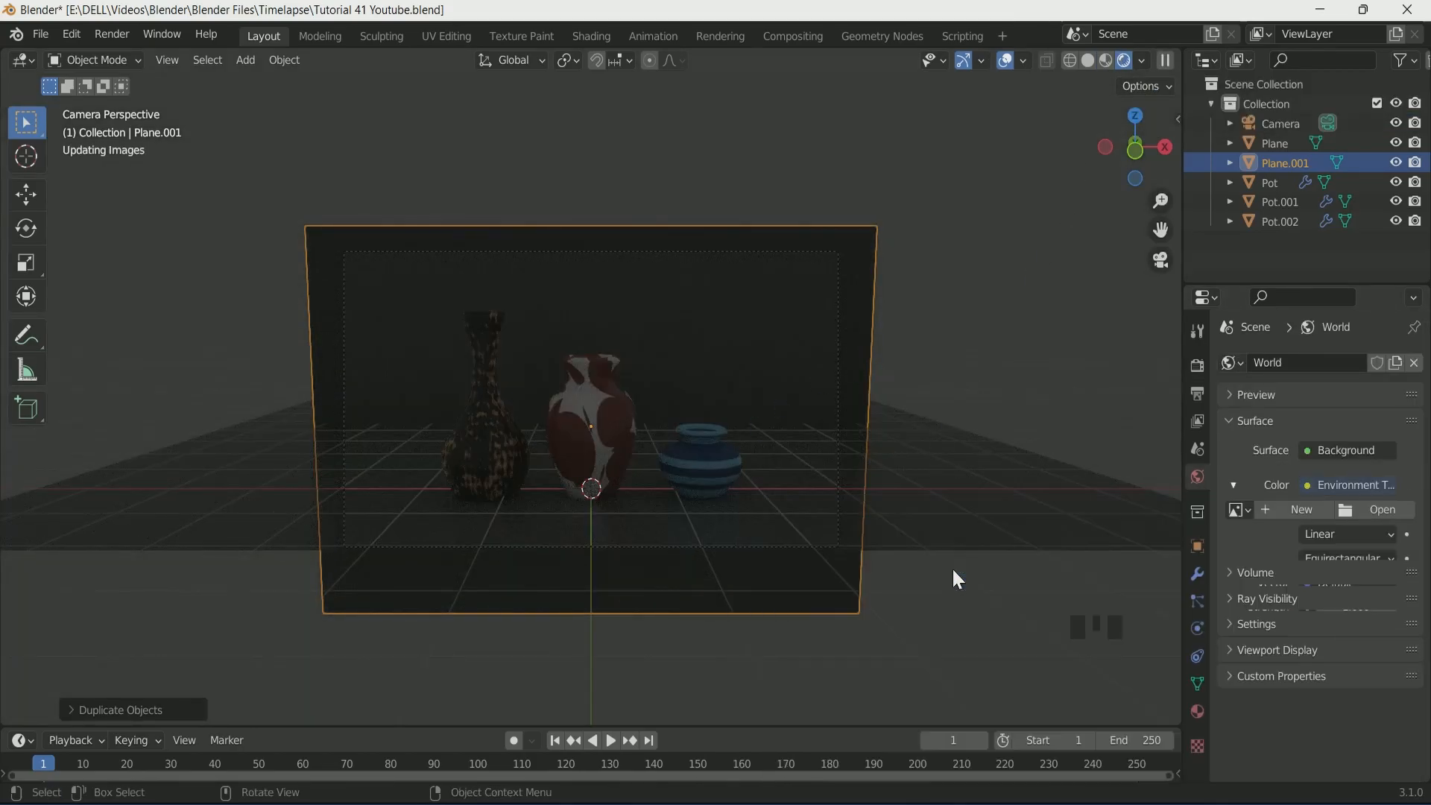
{"action": "left_click", "coordinate": [958, 574]}
{"action": "left_click", "coordinate": [1357, 510]}
{"action": "left_click", "coordinate": [293, 317]}
{"action": "double_click", "coordinate": [605, 514]}
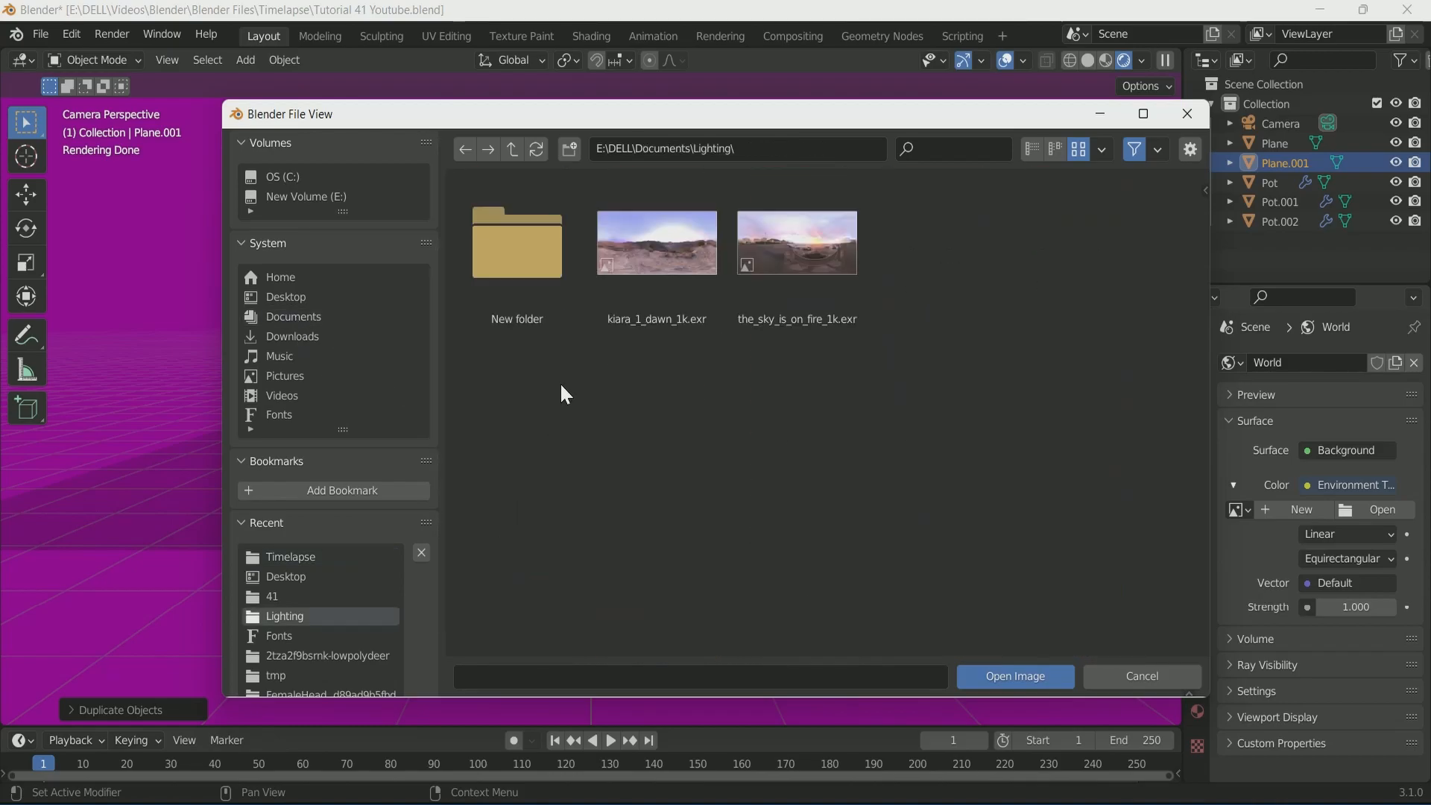
{"action": "double_click", "coordinate": [785, 256]}
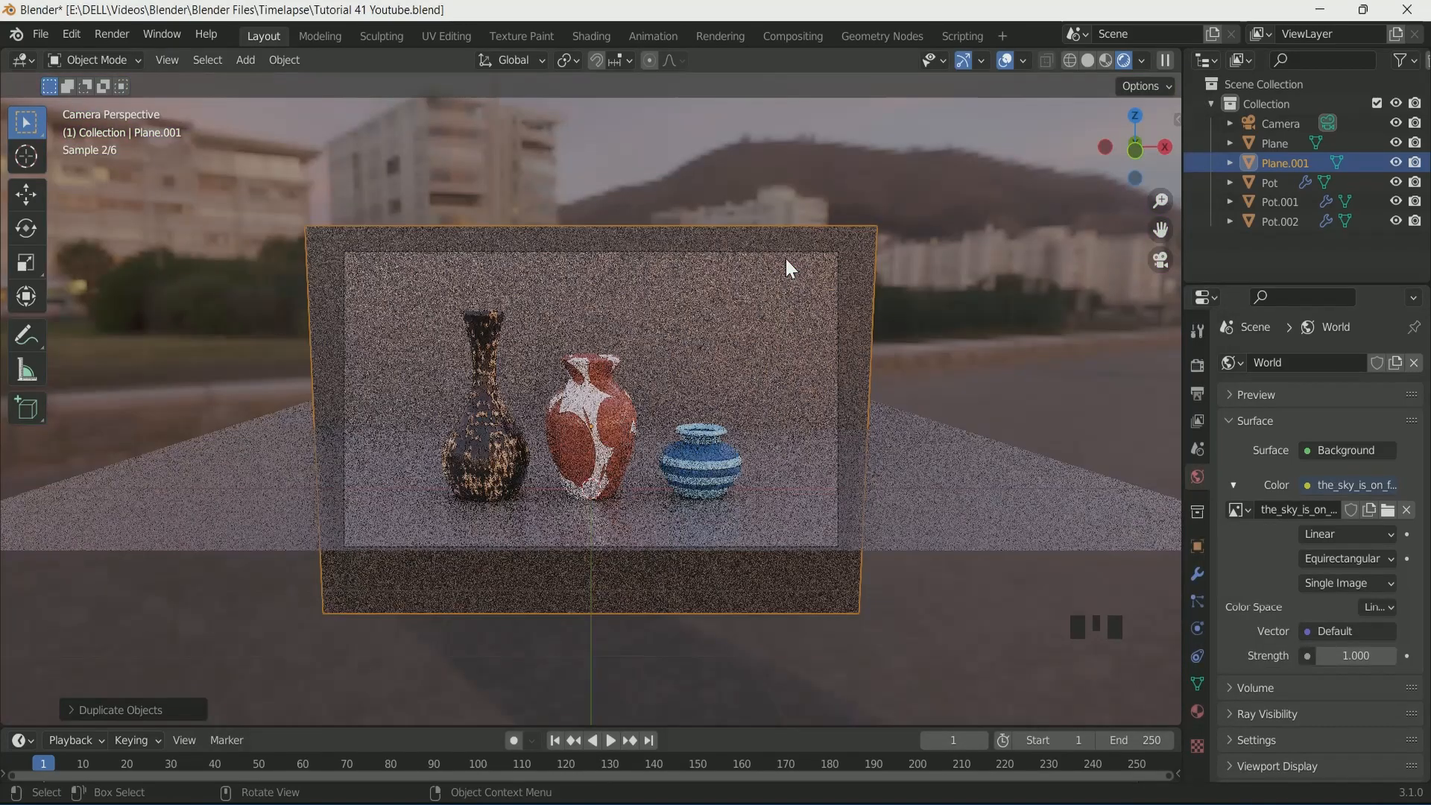
Step: Select the camera and raise its passepartout opacity to 0.995
{"action": "left_click", "coordinate": [1280, 123]}
{"action": "left_click", "coordinate": [1197, 628]}
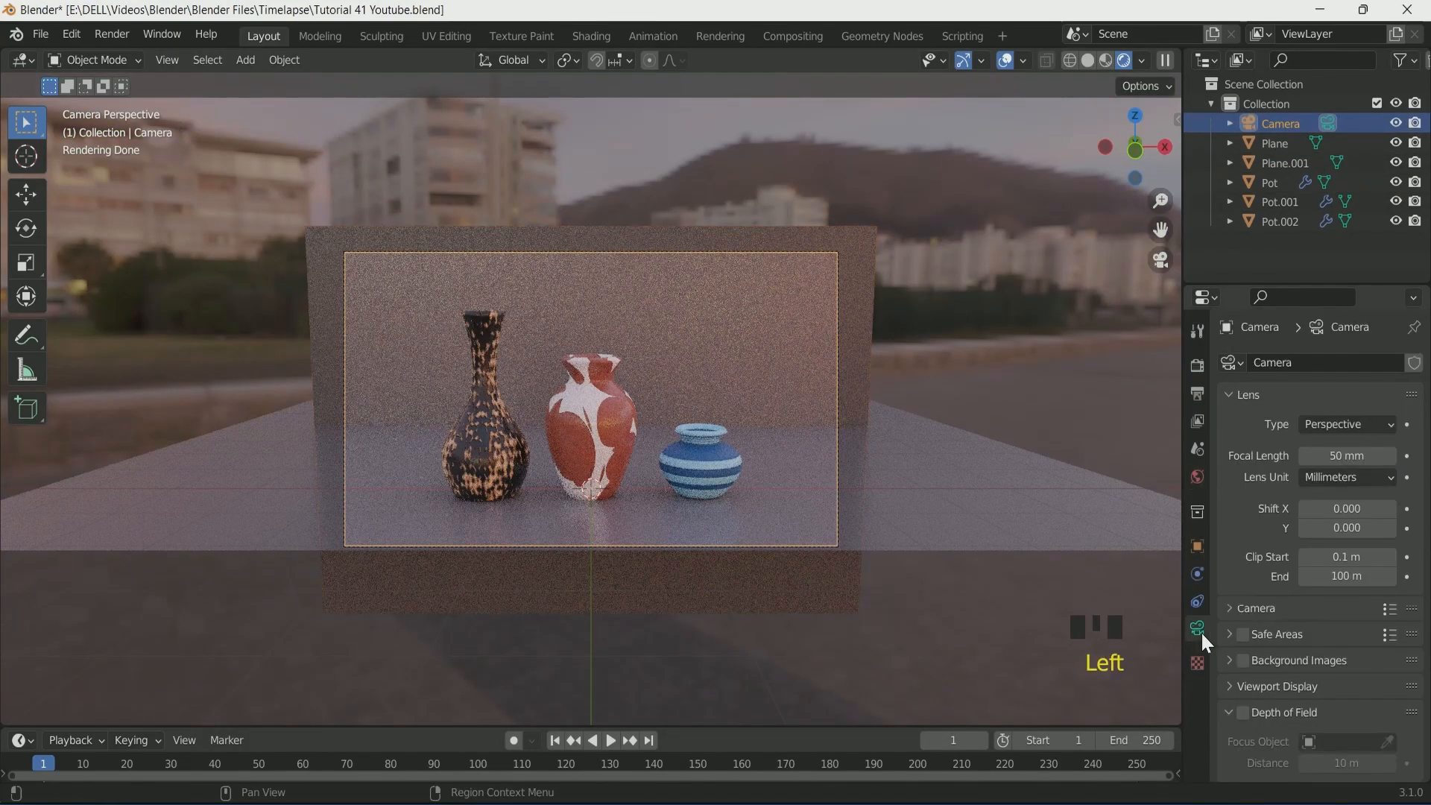
{"action": "scroll", "coordinate": [1264, 625], "scroll_direction": "down", "scroll_amount": 4}
{"action": "left_click", "coordinate": [1273, 538]}
{"action": "mouse_move", "coordinate": [1367, 675]}
{"action": "left_mouse_down"}
{"action": "mouse_move", "coordinate": [1411, 675]}
{"action": "mouse_move", "coordinate": [1392, 680]}
{"action": "left_mouse_up"}
{"action": "scroll", "coordinate": [709, 549], "scroll_direction": "up", "scroll_amount": 3}
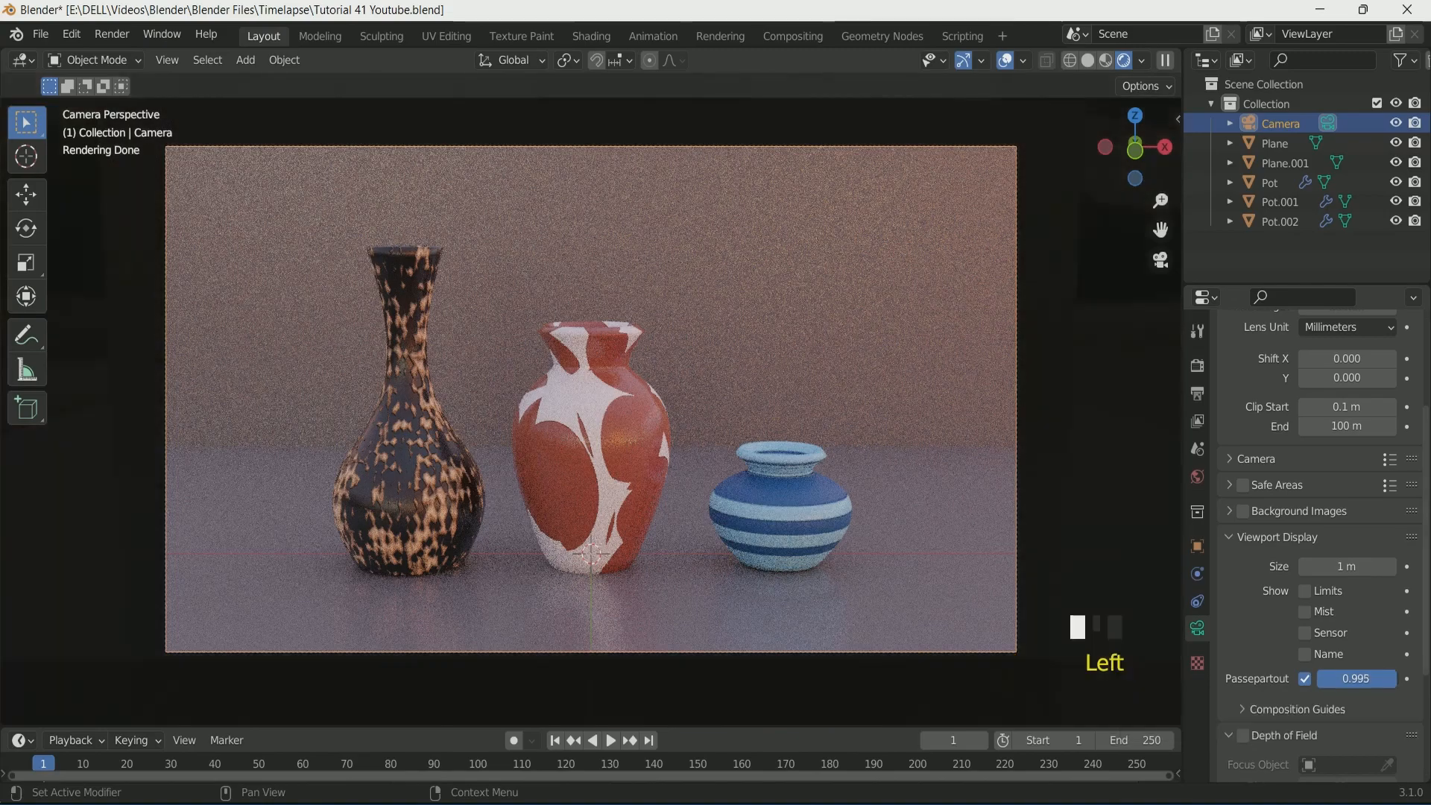
{"action": "scroll", "coordinate": [762, 380], "scroll_direction": "down", "scroll_amount": 2}
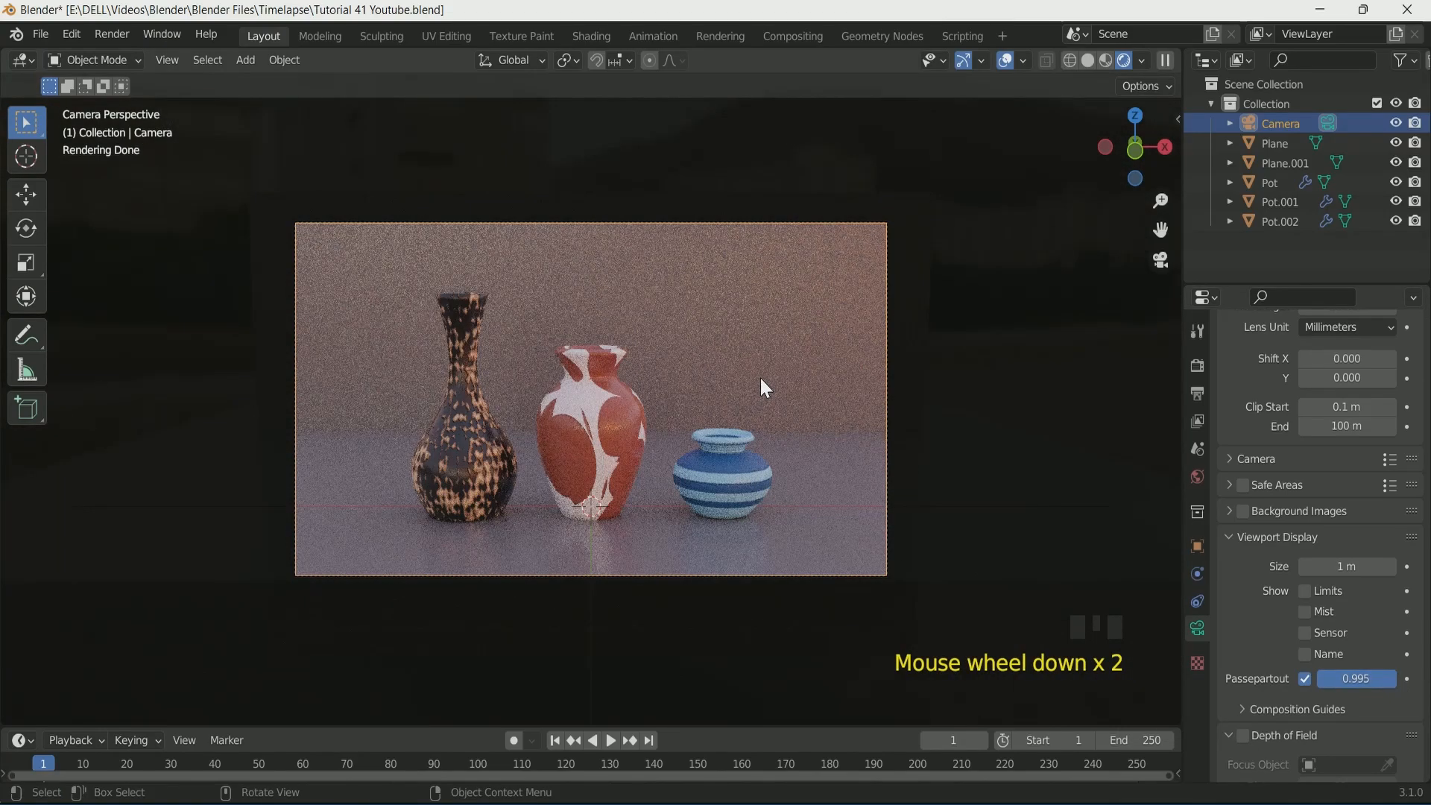
Step: Add an area light to the pot scene
{"action": "mouse_move", "coordinate": [722, 453]}
{"action": "middle_mouse_down"}
{"action": "mouse_move", "coordinate": [830, 427]}
{"action": "mouse_move", "coordinate": [706, 439]}
{"action": "middle_mouse_up"}
{"action": "scroll", "coordinate": [706, 439], "scroll_direction": "up", "scroll_amount": 2}
{"action": "scroll", "coordinate": [550, 569], "scroll_direction": "up", "scroll_amount": 1}
{"action": "key", "text": "shift+a"}
{"action": "mouse_move", "coordinate": [510, 655]}
{"action": "left_click", "coordinate": [637, 706]}
{"action": "middle_click_drag", "start_coordinate": [633, 700], "coordinate": [805, 585]}
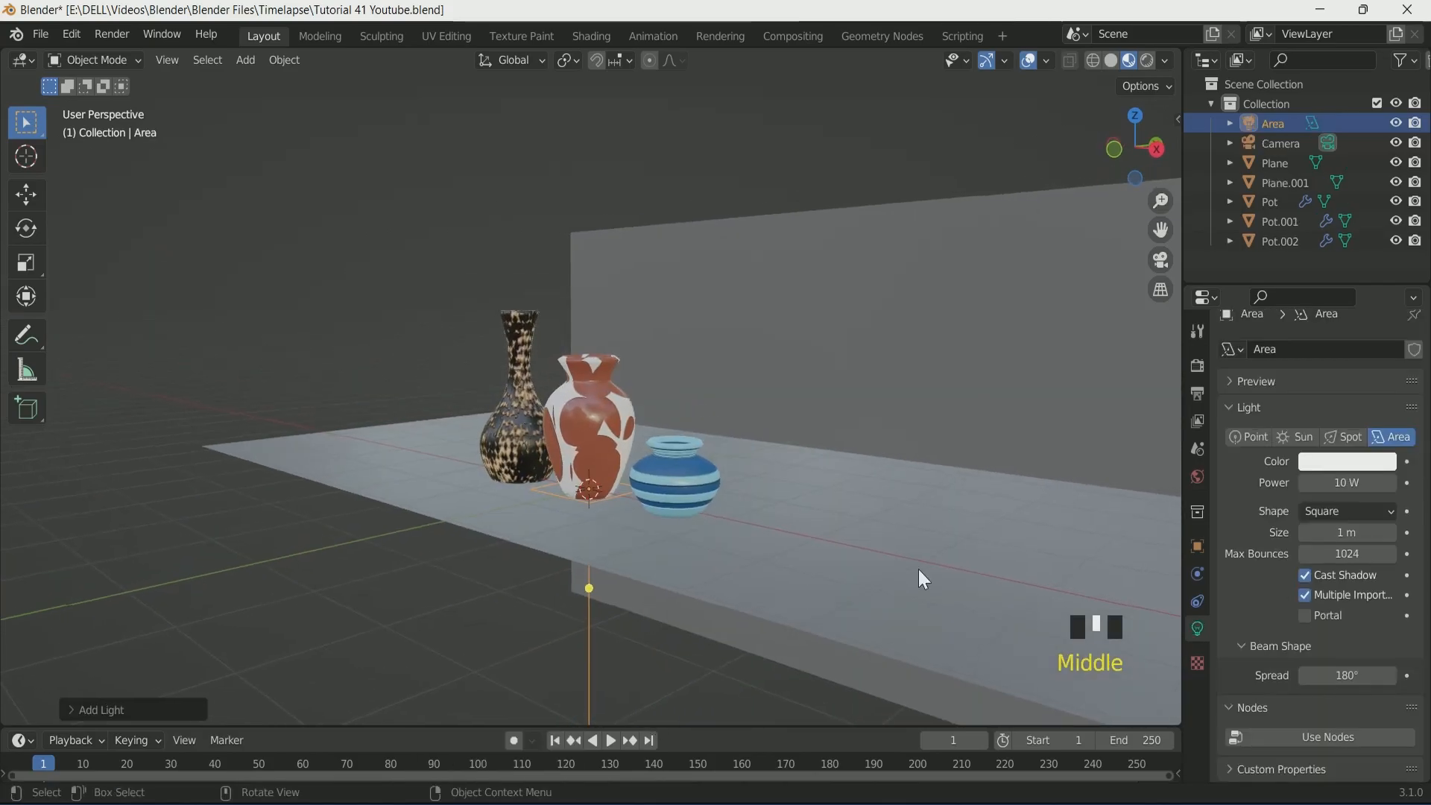
Step: Move the area light to X 10 m and Y 4.28 m
{"action": "left_click", "coordinate": [1198, 550]}
{"action": "left_click_drag", "start_coordinate": [1335, 414], "coordinate": [1358, 414]}
{"action": "left_click", "coordinate": [1338, 414]}
{"action": "scroll", "coordinate": [969, 462], "scroll_direction": "down", "scroll_amount": 3}
{"action": "middle_click_drag", "start_coordinate": [969, 462], "coordinate": [1007, 478]}
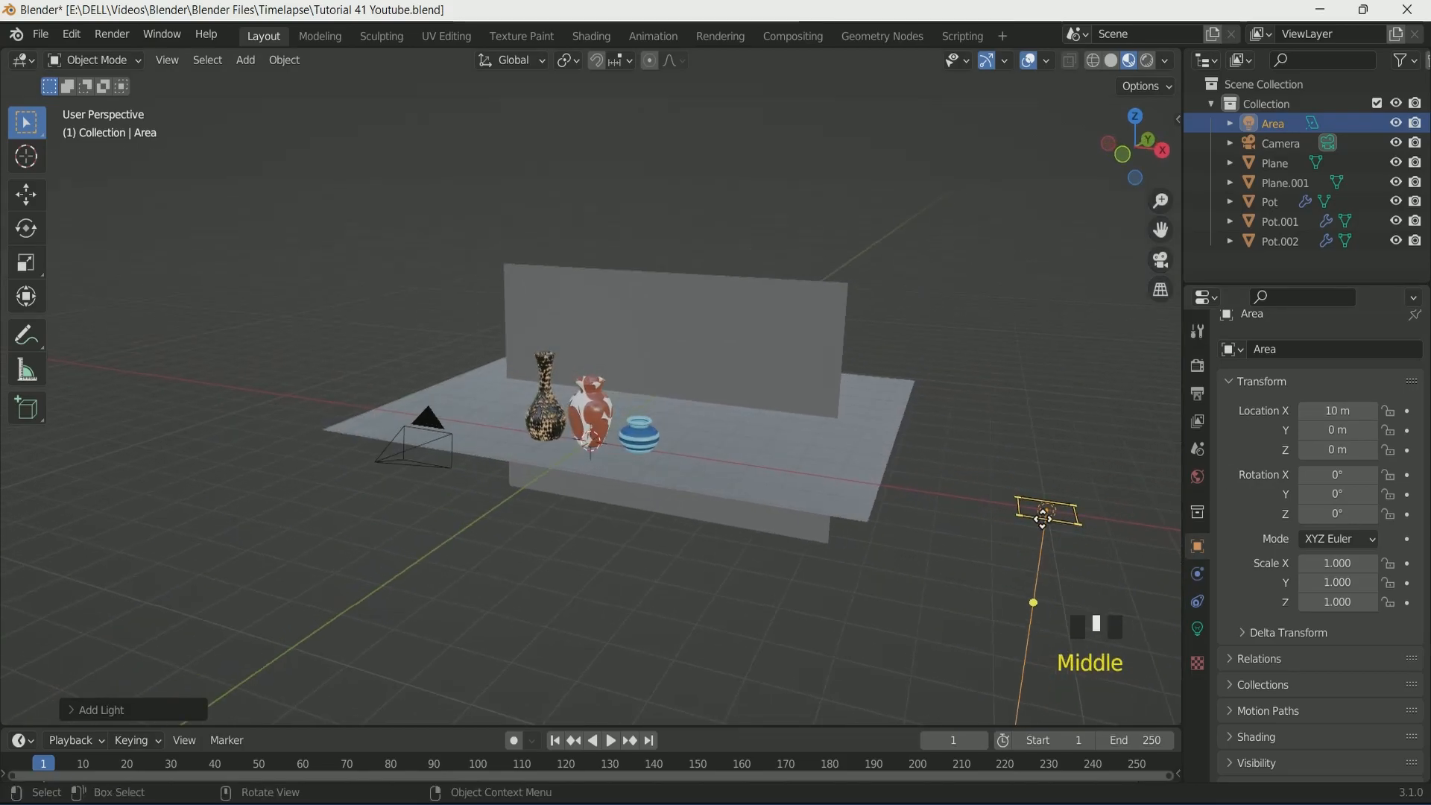
{"action": "left_click", "coordinate": [1340, 430]}
{"action": "key", "text": "Return"}
{"action": "scroll", "coordinate": [1070, 537], "scroll_direction": "down", "scroll_amount": 2}
{"action": "middle_click_drag", "start_coordinate": [1070, 537], "coordinate": [750, 390]}
Step: Set the area light's Z location to 90 m
{"action": "left_click", "coordinate": [1341, 449]}
{"action": "type", "text": "90"}
{"action": "key", "text": "Return"}
{"action": "scroll", "coordinate": [929, 369], "scroll_direction": "down", "scroll_amount": 3}
{"action": "middle_click_drag", "start_coordinate": [929, 369], "coordinate": [822, 435]}
{"action": "scroll", "coordinate": [822, 434], "scroll_direction": "up", "scroll_amount": 2}
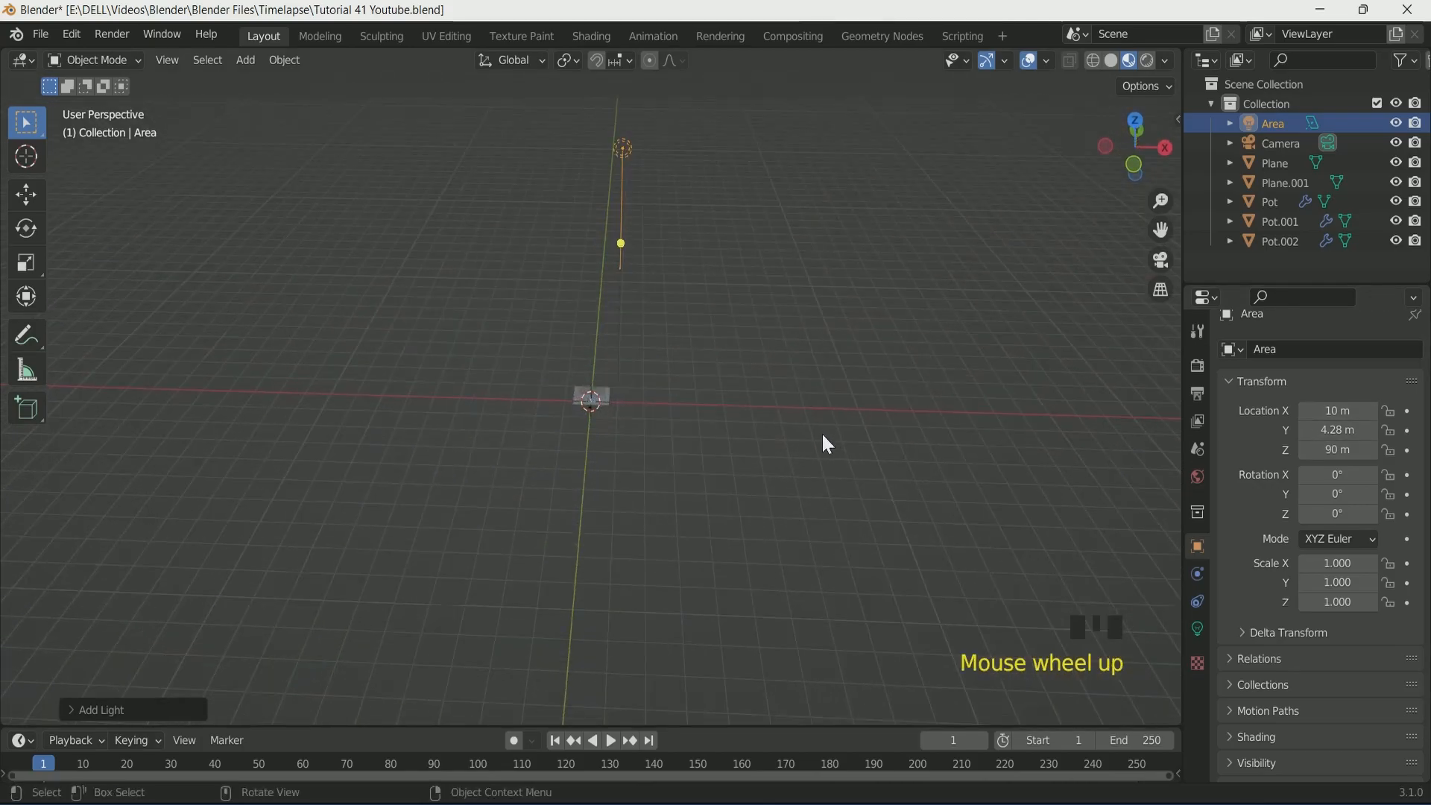
Step: Set the area light's Z location to 9 m
{"action": "left_click", "coordinate": [1341, 451]}
{"action": "type", "text": "9"}
{"action": "key", "text": "Return"}
{"action": "scroll", "coordinate": [635, 415], "scroll_direction": "up", "scroll_amount": 9}
{"action": "middle_click_drag", "start_coordinate": [639, 426], "coordinate": [685, 418]}
{"action": "scroll", "coordinate": [685, 418], "scroll_direction": "up", "scroll_amount": 4}
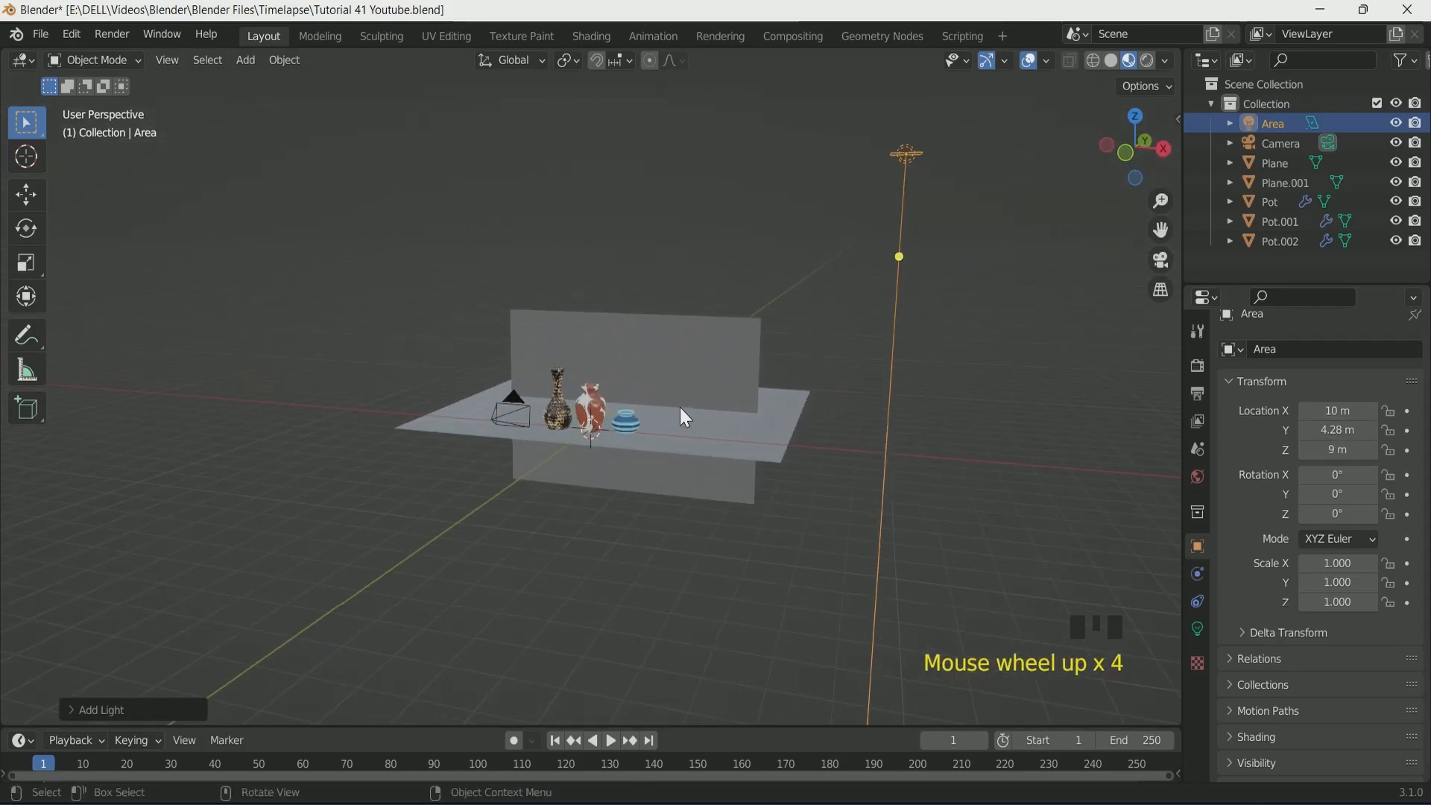
Step: Set the area light's Y rotation to 50° so it aims down at the floor and back wall
{"action": "key", "text": "Return"}
{"action": "scroll", "coordinate": [659, 440], "scroll_direction": "up", "scroll_amount": 6}
{"action": "middle_click_drag", "start_coordinate": [659, 439], "coordinate": [579, 451]}
{"action": "scroll", "coordinate": [824, 429], "scroll_direction": "down", "scroll_amount": 5}
{"action": "middle_click_drag", "start_coordinate": [824, 430], "coordinate": [858, 436]}
Step: Switch to Rendered shading through the camera and set the area light's power to 5000 W
{"action": "left_click", "coordinate": [1198, 629]}
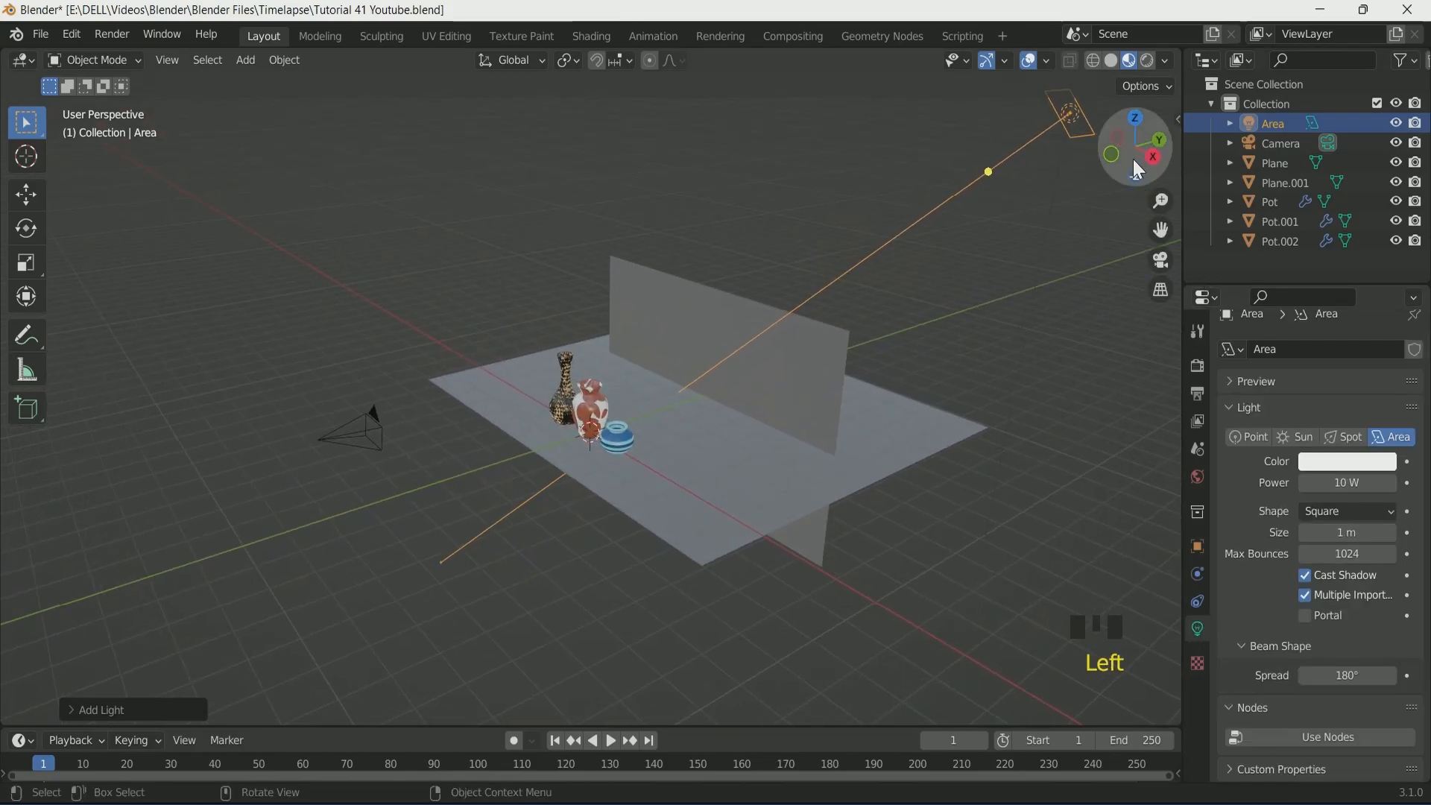
{"action": "left_click", "coordinate": [1148, 60]}
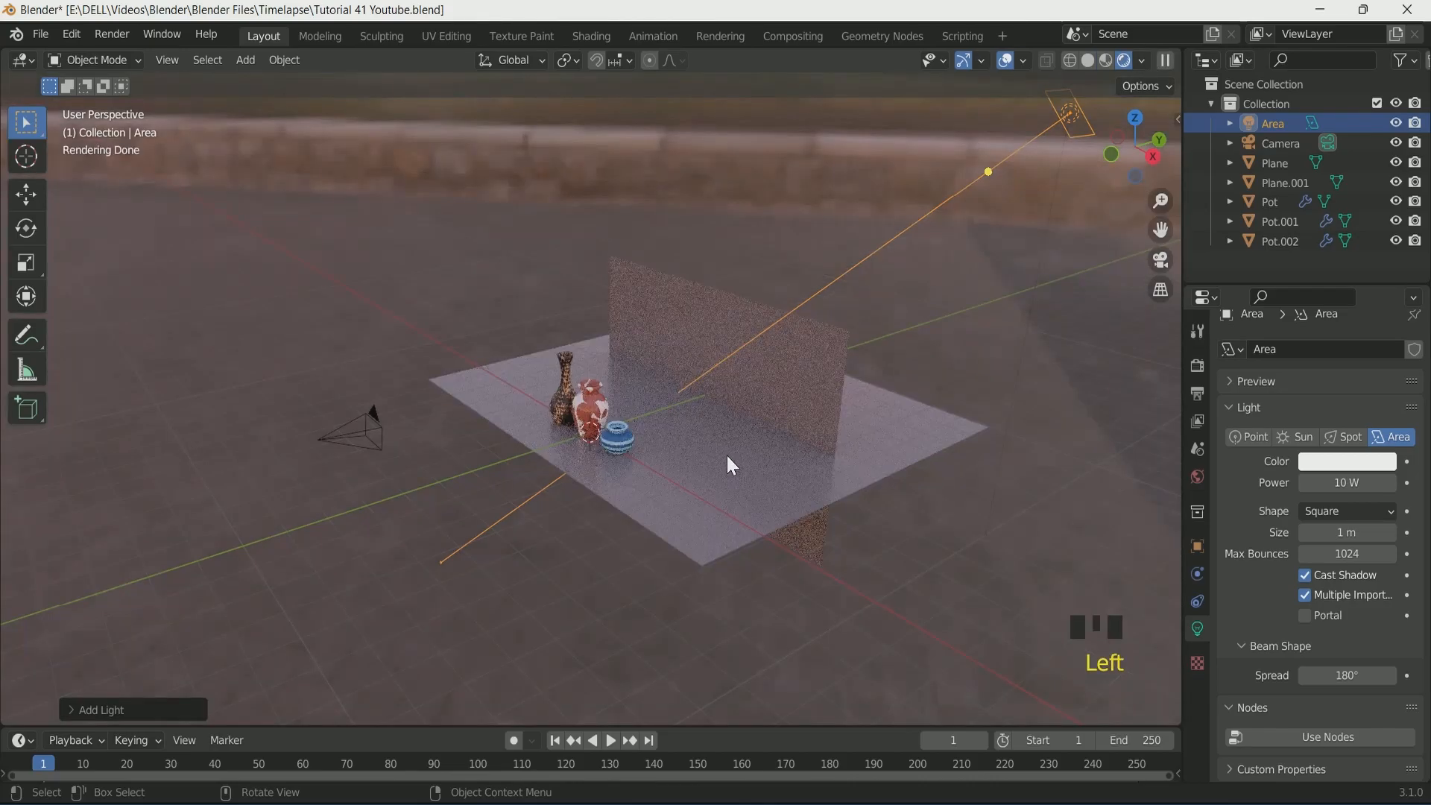
{"action": "key", "text": "KP_0"}
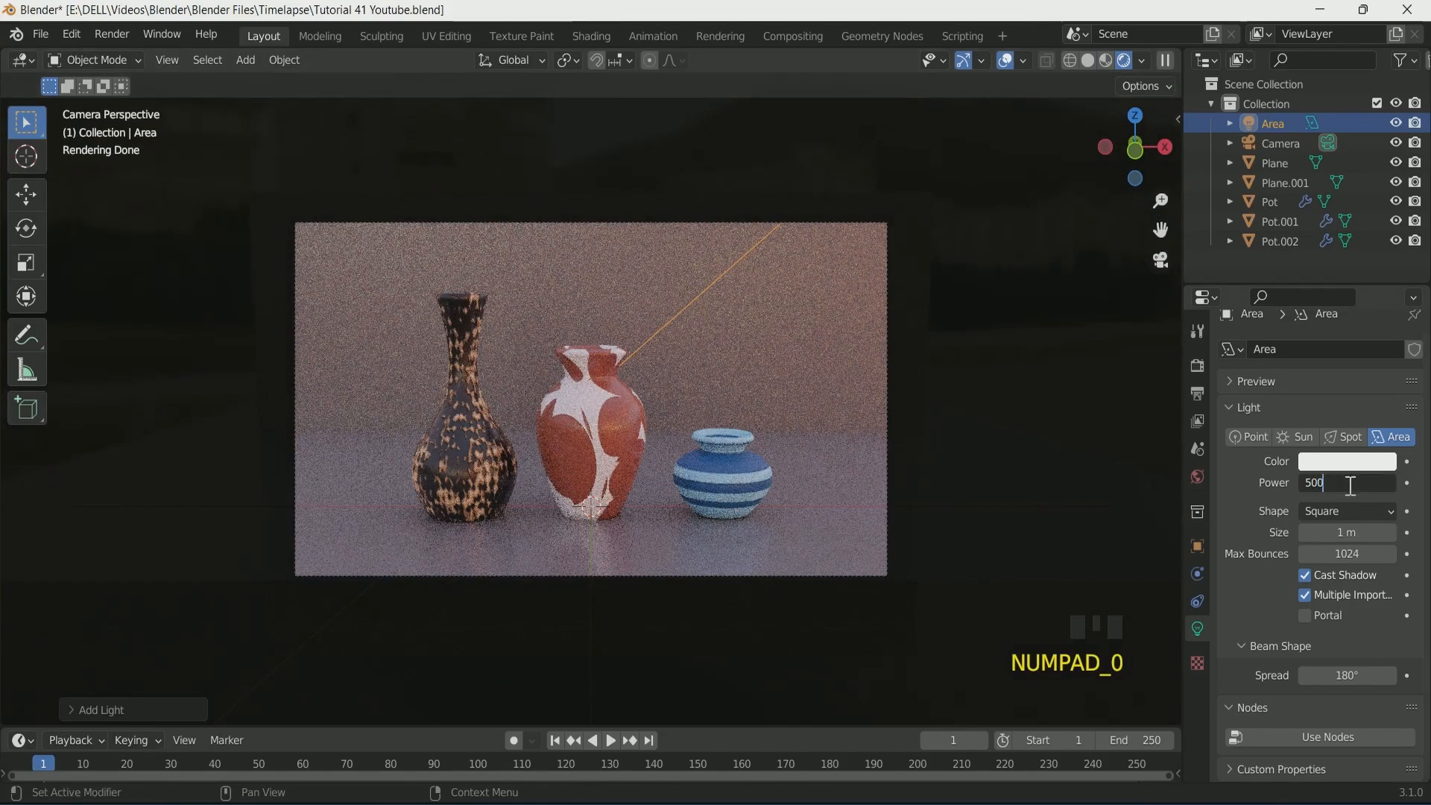
{"action": "key", "text": "Return"}
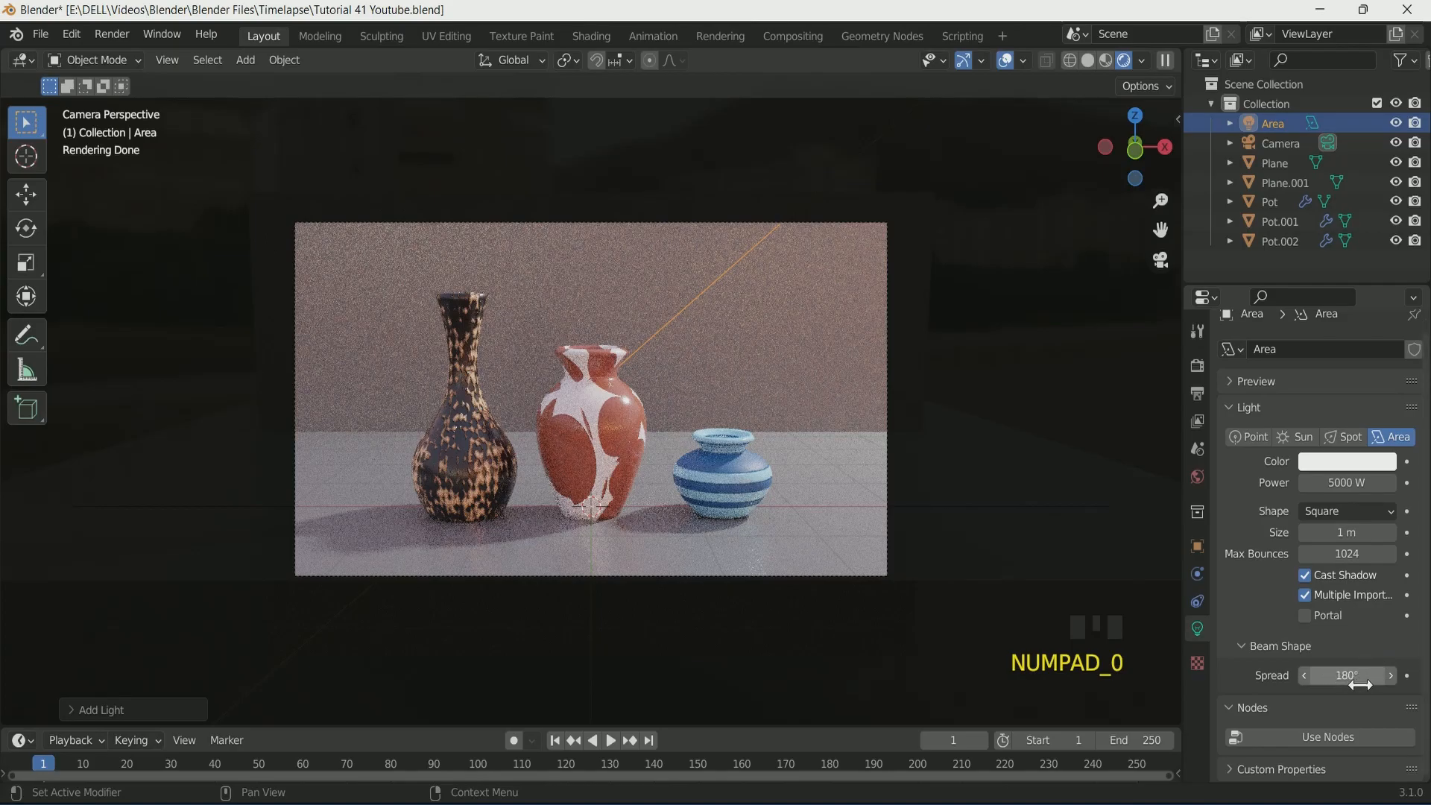
Step: Narrow the area light's beam spread to 1° and enlarge its size to 4.09 m
{"action": "left_click_drag", "start_coordinate": [1364, 684], "coordinate": [1305, 685]}
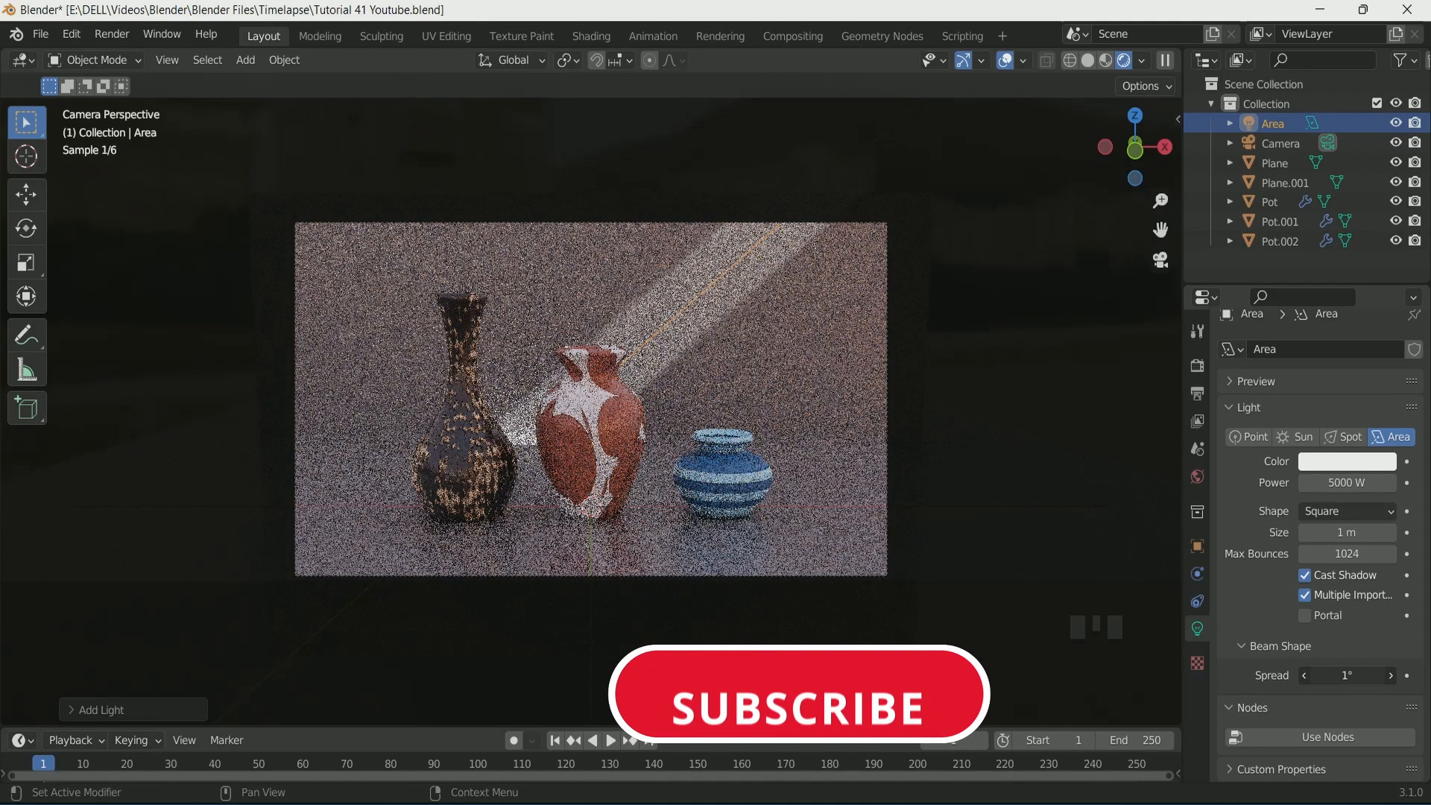
{"action": "scroll", "coordinate": [728, 399], "scroll_direction": "up", "scroll_amount": 2}
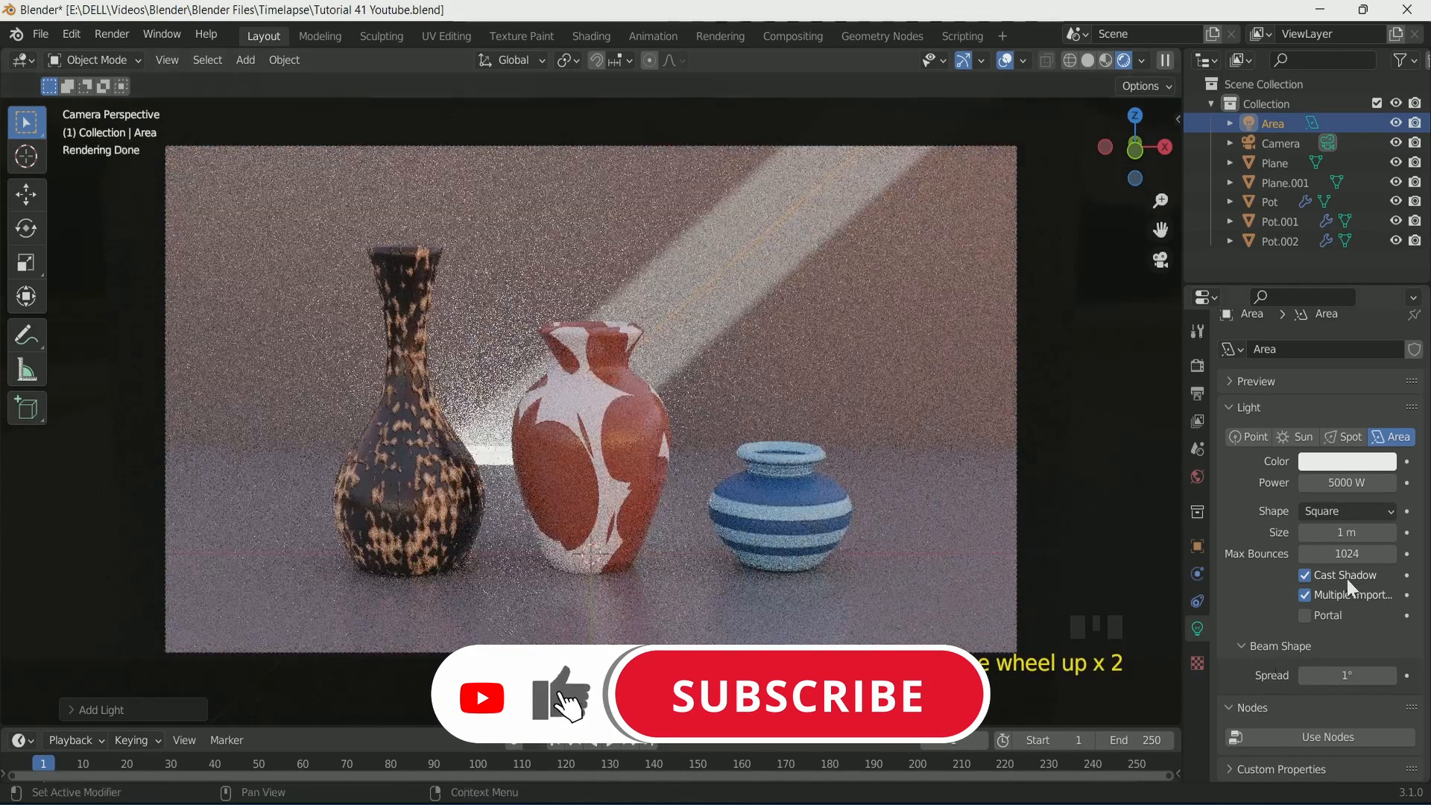
{"action": "left_click_drag", "start_coordinate": [1347, 532], "coordinate": [1404, 532]}
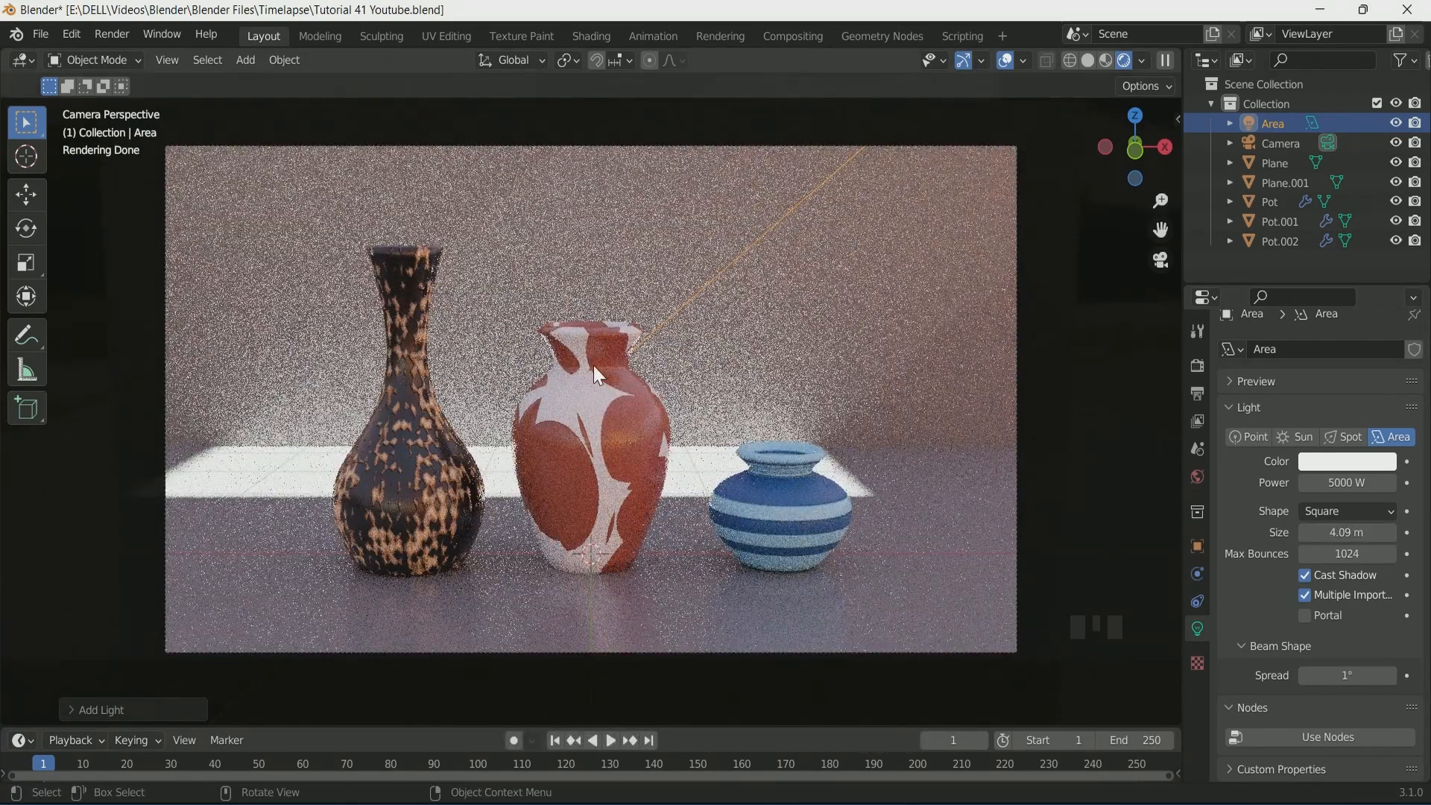
Step: In the Shading workspace, enable nodes for the area light and set its Emission strength to 50, with the camera view in Rendered shading
{"action": "left_click", "coordinate": [589, 35]}
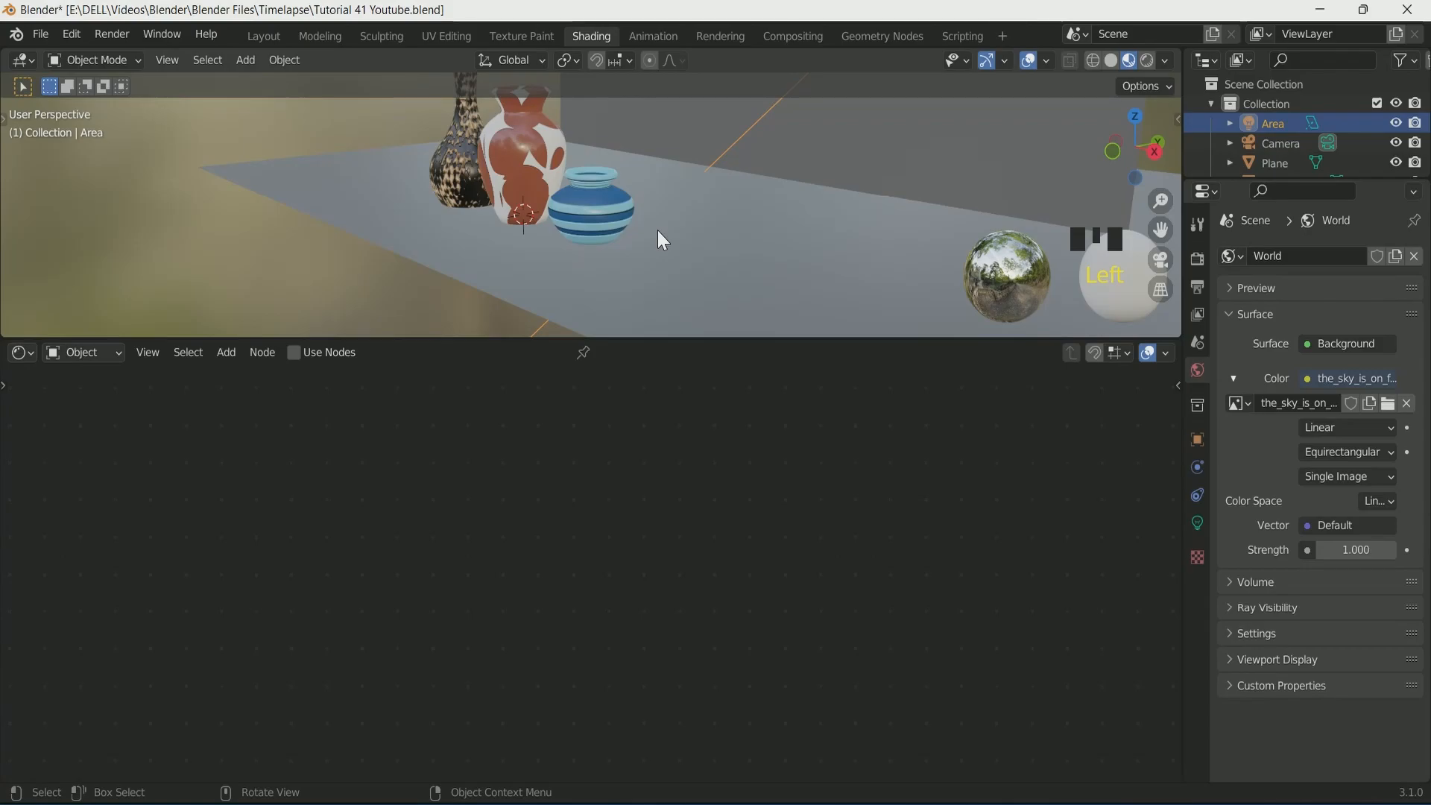
{"action": "key", "text": "KP_0"}
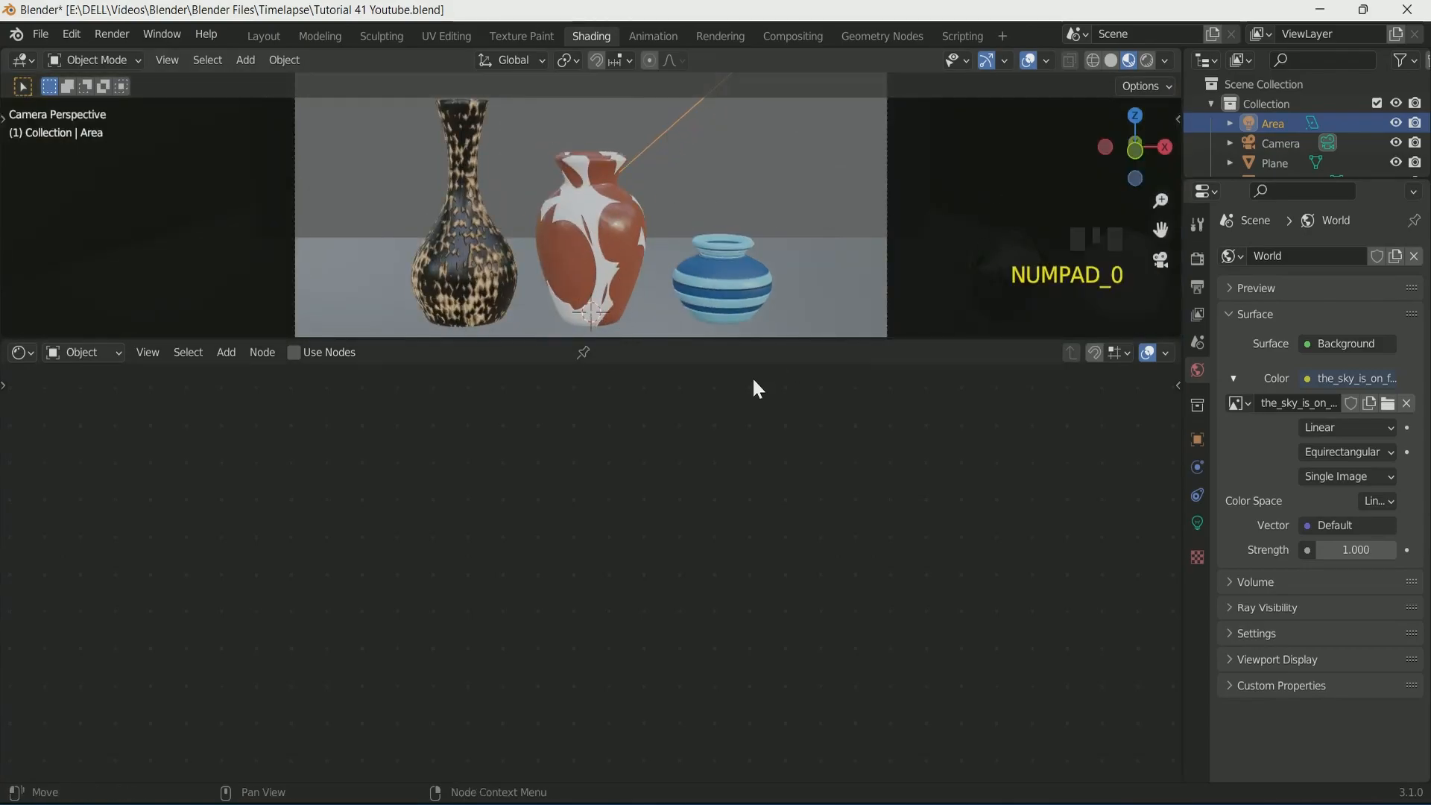
{"action": "left_click", "coordinate": [294, 353]}
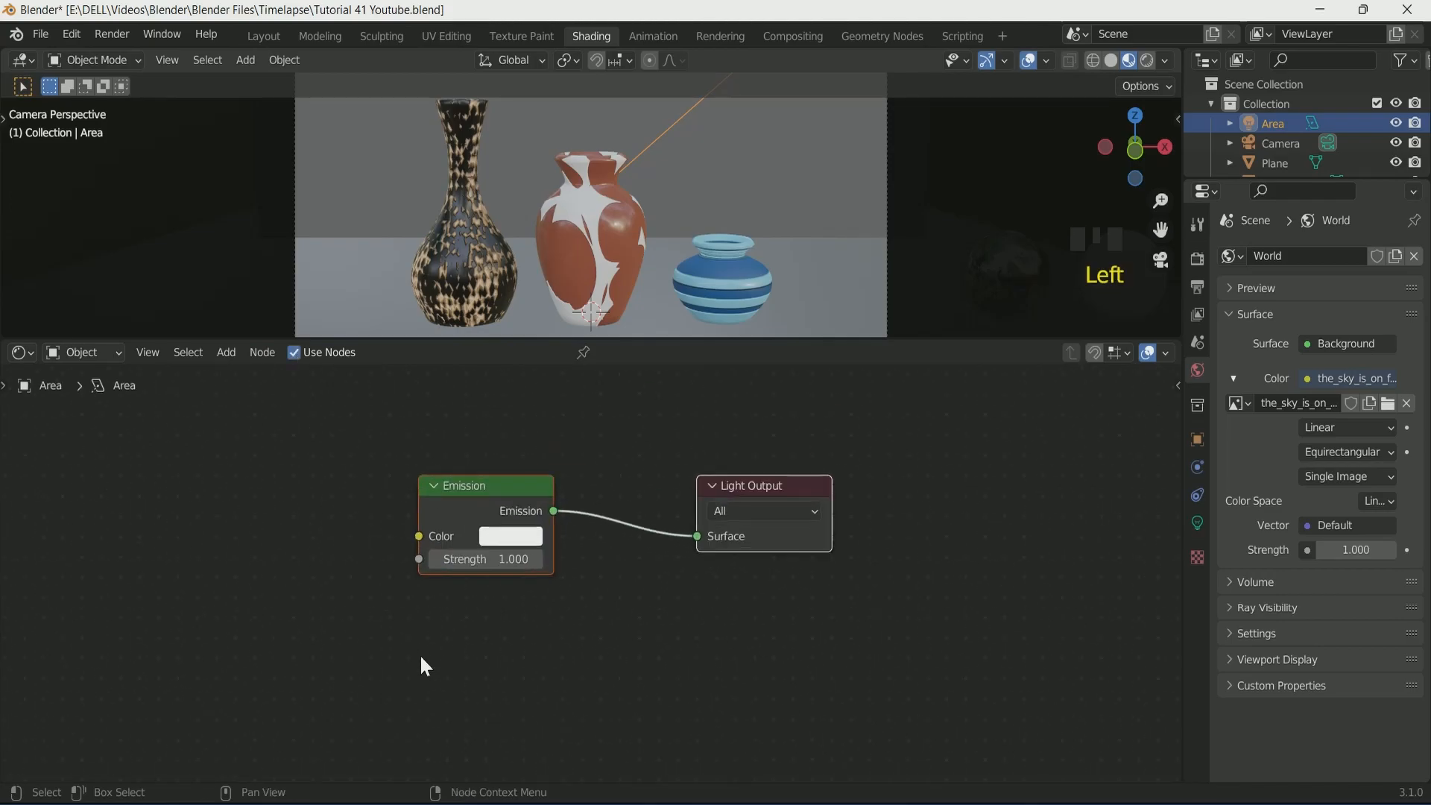
{"action": "left_click", "coordinate": [1149, 62]}
{"action": "left_click", "coordinate": [472, 556]}
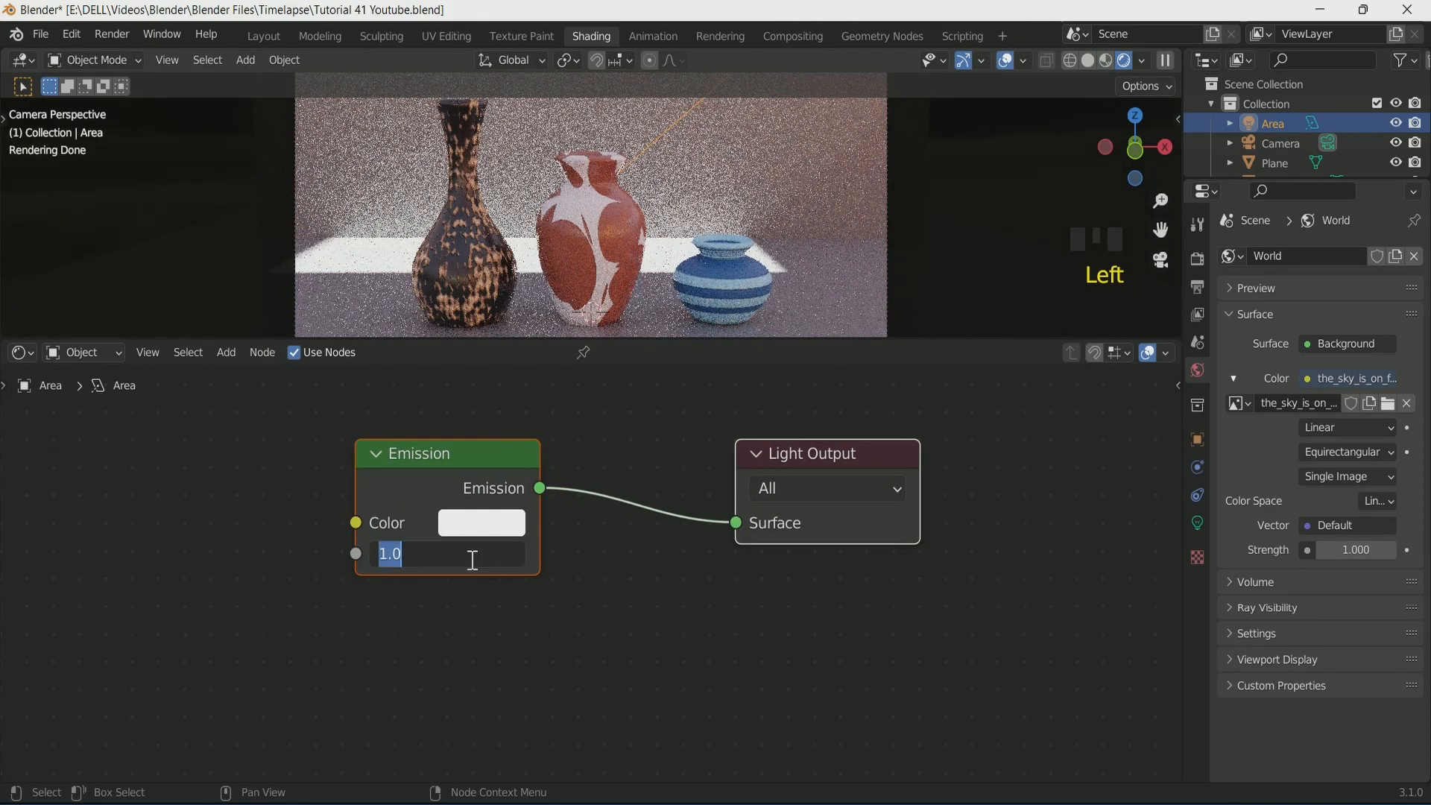
{"action": "key", "text": "Return"}
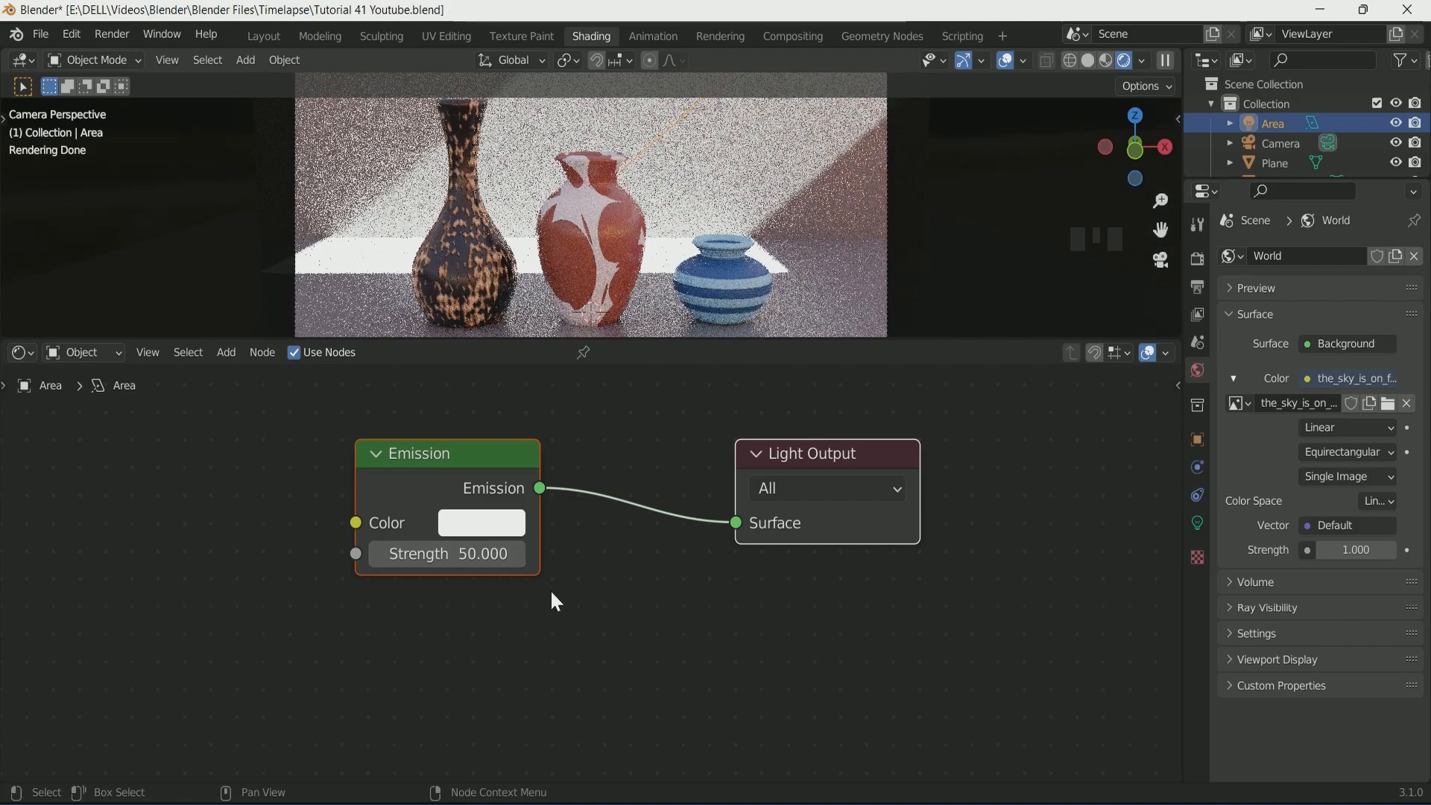
Step: Add a ColorRamp node to the light's node tree and link its Color output to the Emission color
{"action": "scroll", "coordinate": [550, 590], "scroll_direction": "up", "scroll_amount": 1}
{"action": "middle_click_drag", "start_coordinate": [550, 590], "coordinate": [678, 613]}
{"action": "key", "text": "shift+a"}
{"action": "left_click", "coordinate": [352, 569]}
{"action": "type", "text": "col"}
{"action": "key", "text": "Return"}
{"action": "left_click", "coordinate": [118, 480]}
{"action": "scroll", "coordinate": [304, 548], "scroll_direction": "down", "scroll_amount": 6}
{"action": "middle_click_drag", "start_coordinate": [304, 548], "coordinate": [606, 557]}
{"action": "left_click_drag", "start_coordinate": [668, 524], "coordinate": [705, 552]}
Step: Add a Noise Texture node before the ColorRamp and link its Color output to the ramp's Fac input
{"action": "key", "text": "shift+a"}
{"action": "left_click", "coordinate": [256, 513]}
{"action": "type", "text": "noi"}
{"action": "left_click", "coordinate": [298, 564]}
{"action": "left_click", "coordinate": [330, 558]}
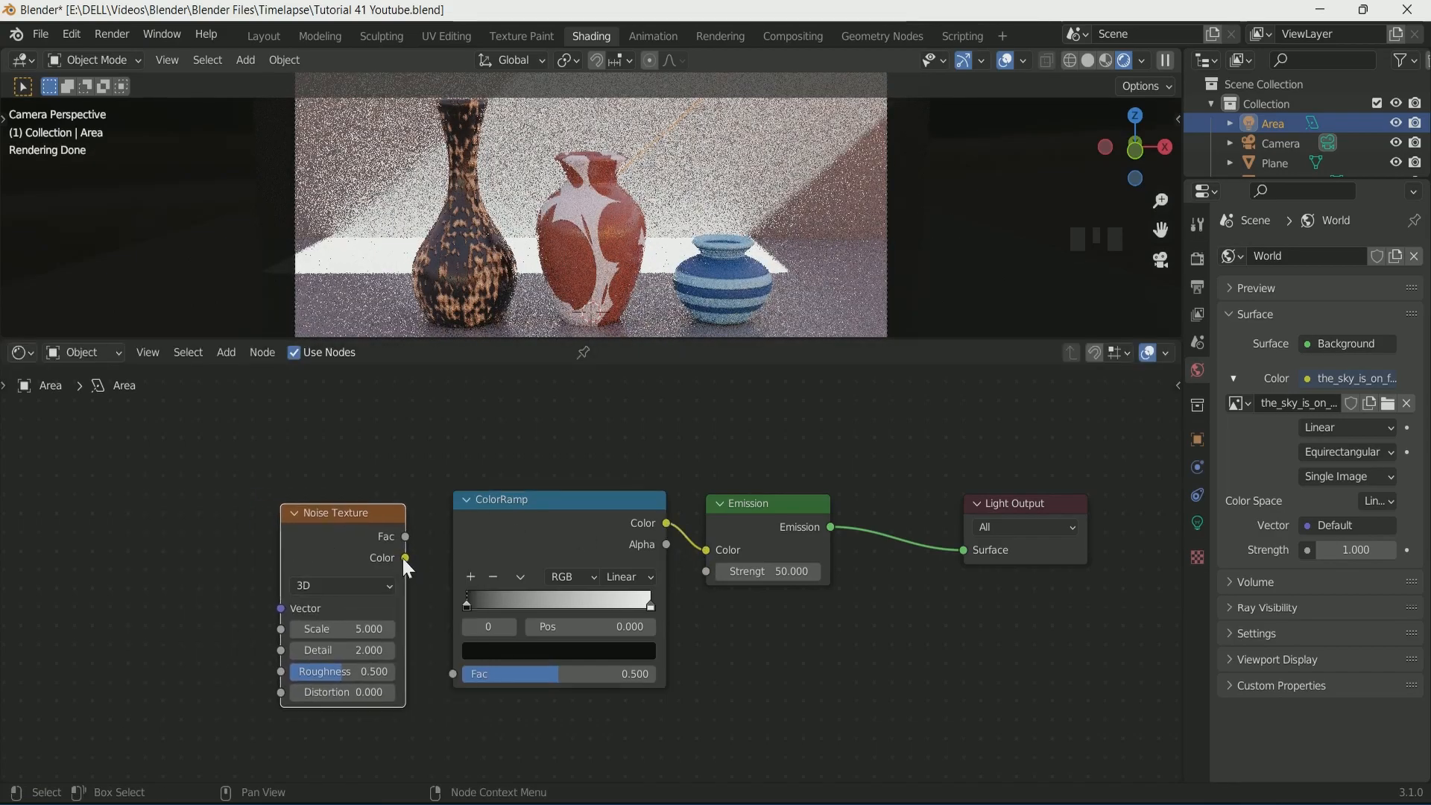
{"action": "left_click_drag", "start_coordinate": [453, 692], "coordinate": [458, 699]}
{"action": "middle_click_drag", "start_coordinate": [459, 699], "coordinate": [575, 709]}
{"action": "scroll", "coordinate": [575, 709], "scroll_direction": "down", "scroll_amount": 1}
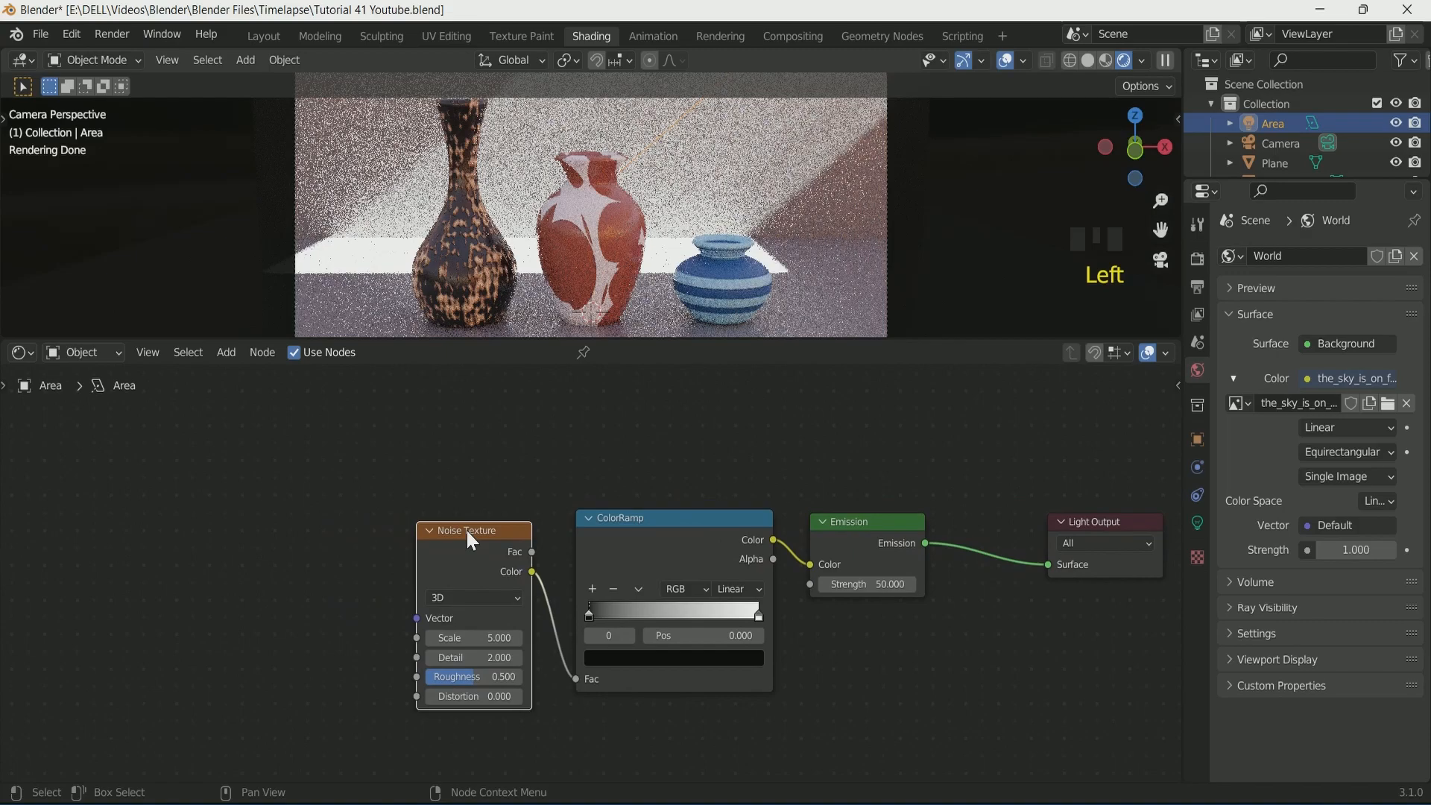
Step: Add Mapping and Texture Coordinate nodes using Object coordinates to the Noise Texture, and set the noise to 4D
{"action": "key", "text": "ctrl+t"}
{"action": "left_click_drag", "start_coordinate": [120, 620], "coordinate": [177, 594]}
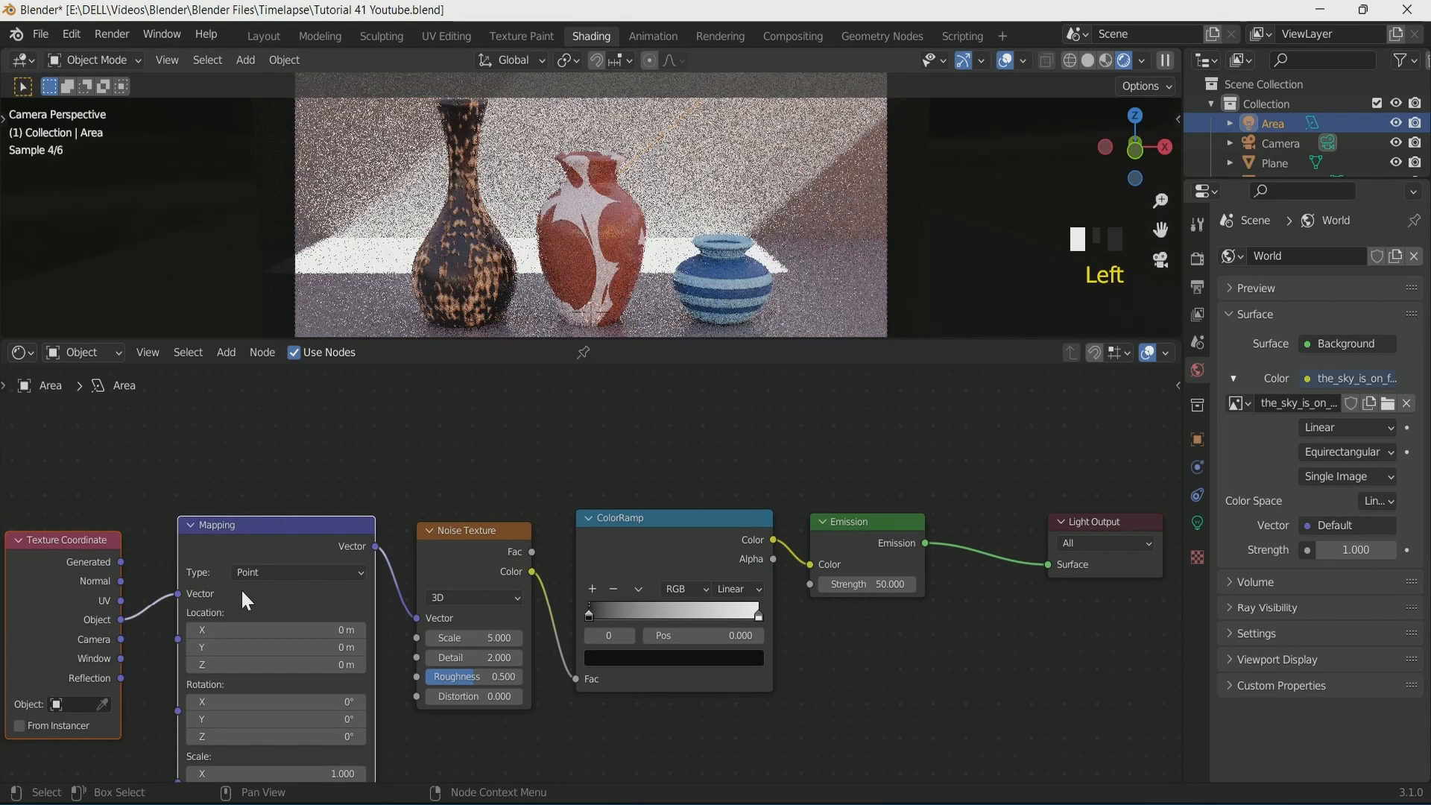
{"action": "scroll", "coordinate": [513, 687], "scroll_direction": "down", "scroll_amount": 1}
{"action": "middle_click_drag", "start_coordinate": [515, 692], "coordinate": [494, 642]}
{"action": "left_click", "coordinate": [465, 525]}
{"action": "left_click", "coordinate": [463, 575]}
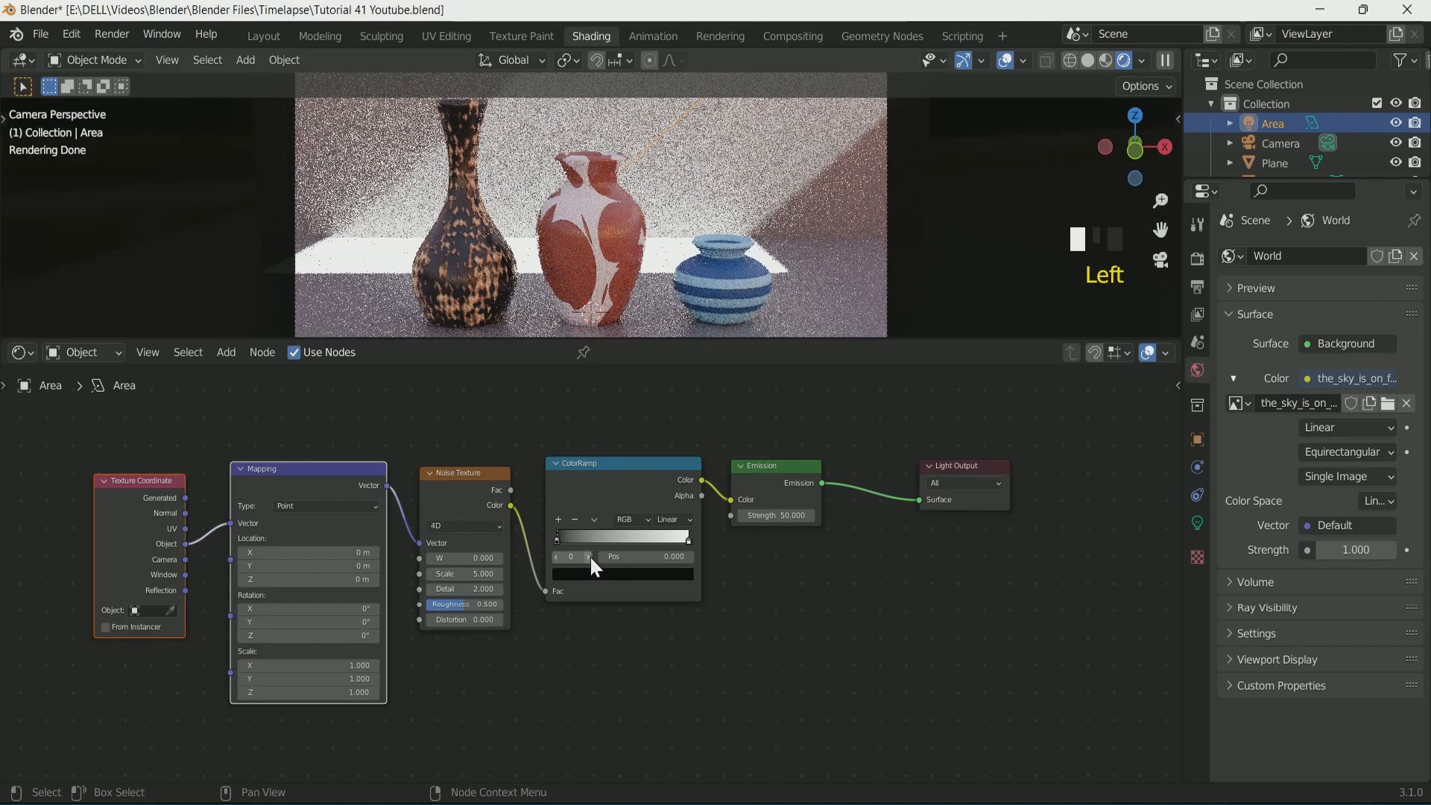
Step: Tighten the ColorRamp by moving the black stop just past the middle and the white stop to 0.775
{"action": "left_click", "coordinate": [558, 540]}
{"action": "left_click_drag", "start_coordinate": [557, 538], "coordinate": [628, 525]}
{"action": "middle_click_drag", "start_coordinate": [654, 247], "coordinate": [656, 244]}
{"action": "scroll", "coordinate": [656, 245], "scroll_direction": "up", "scroll_amount": 2}
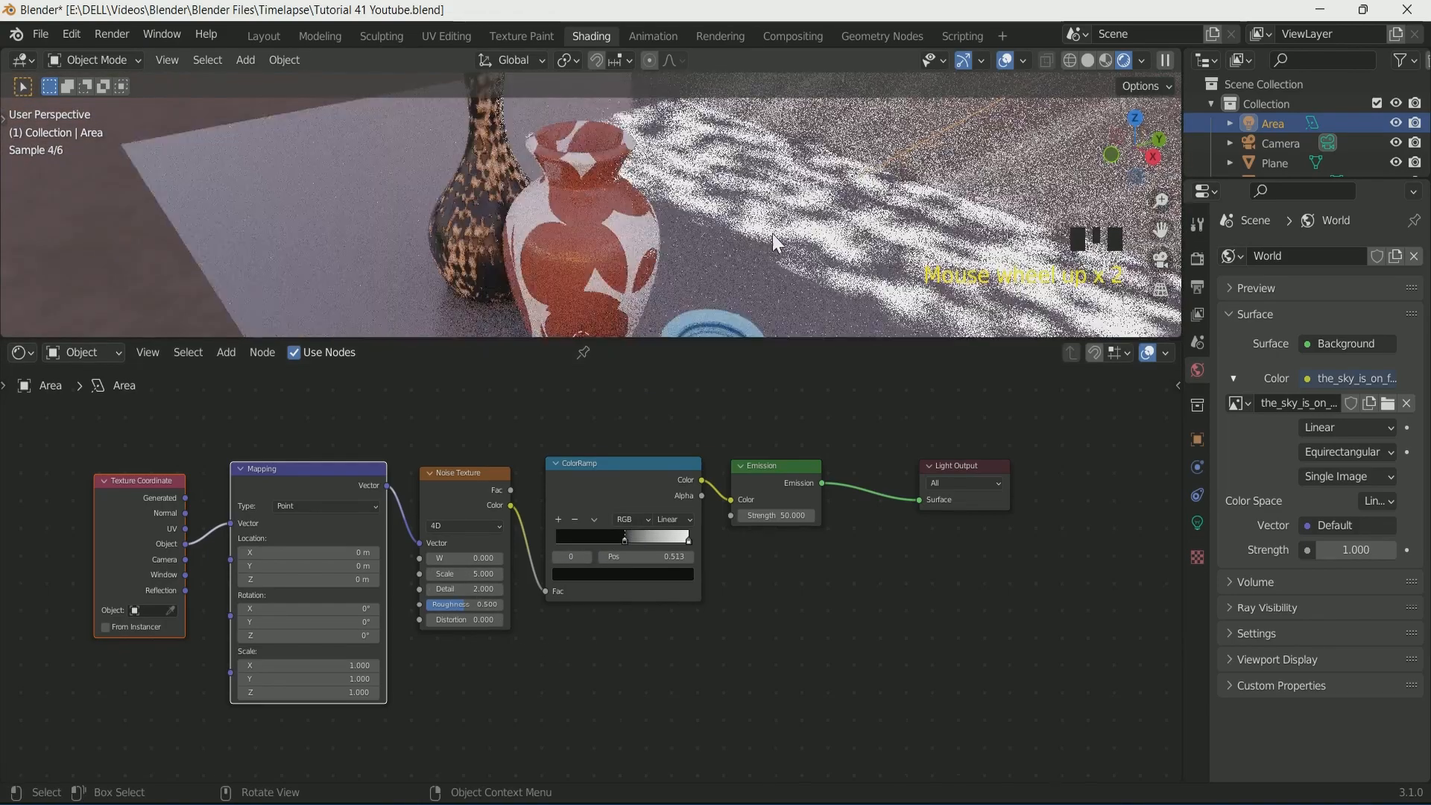
{"action": "left_click_drag", "start_coordinate": [627, 540], "coordinate": [659, 540]}
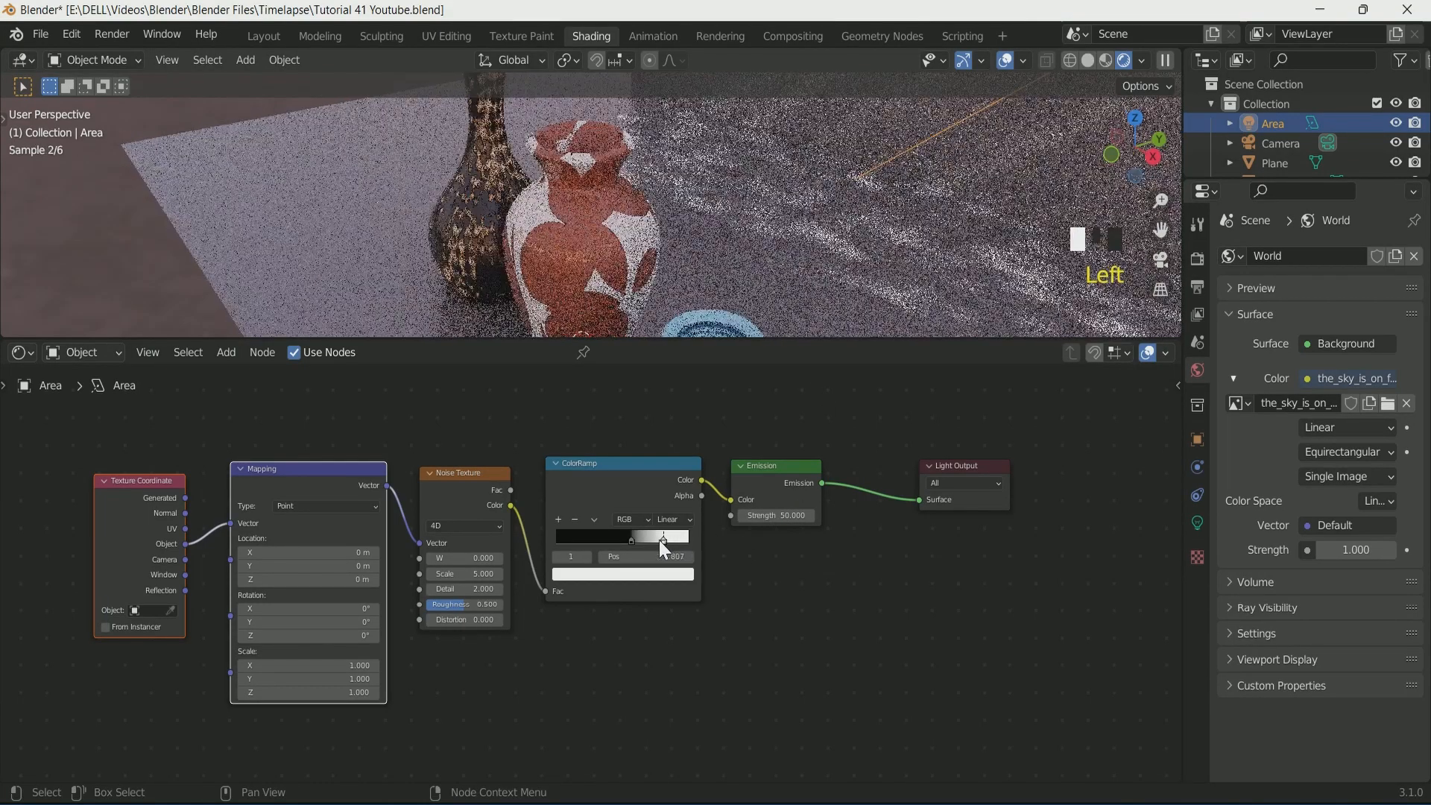
{"action": "scroll", "coordinate": [747, 257], "scroll_direction": "down", "scroll_amount": 2}
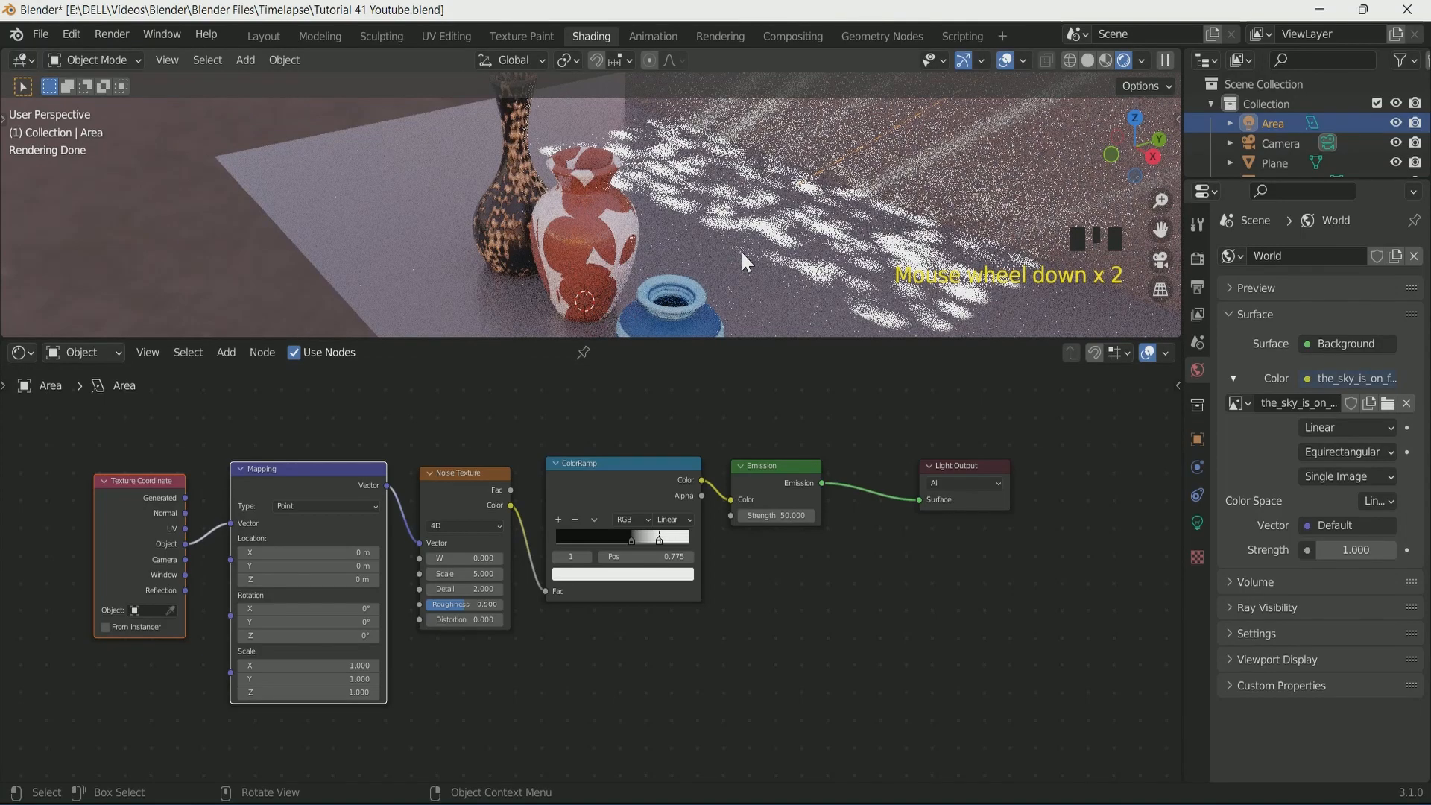
Step: Return to camera view and scale the area light to 1.350 in X and 2.490 in Y
{"action": "key", "text": "KP_0"}
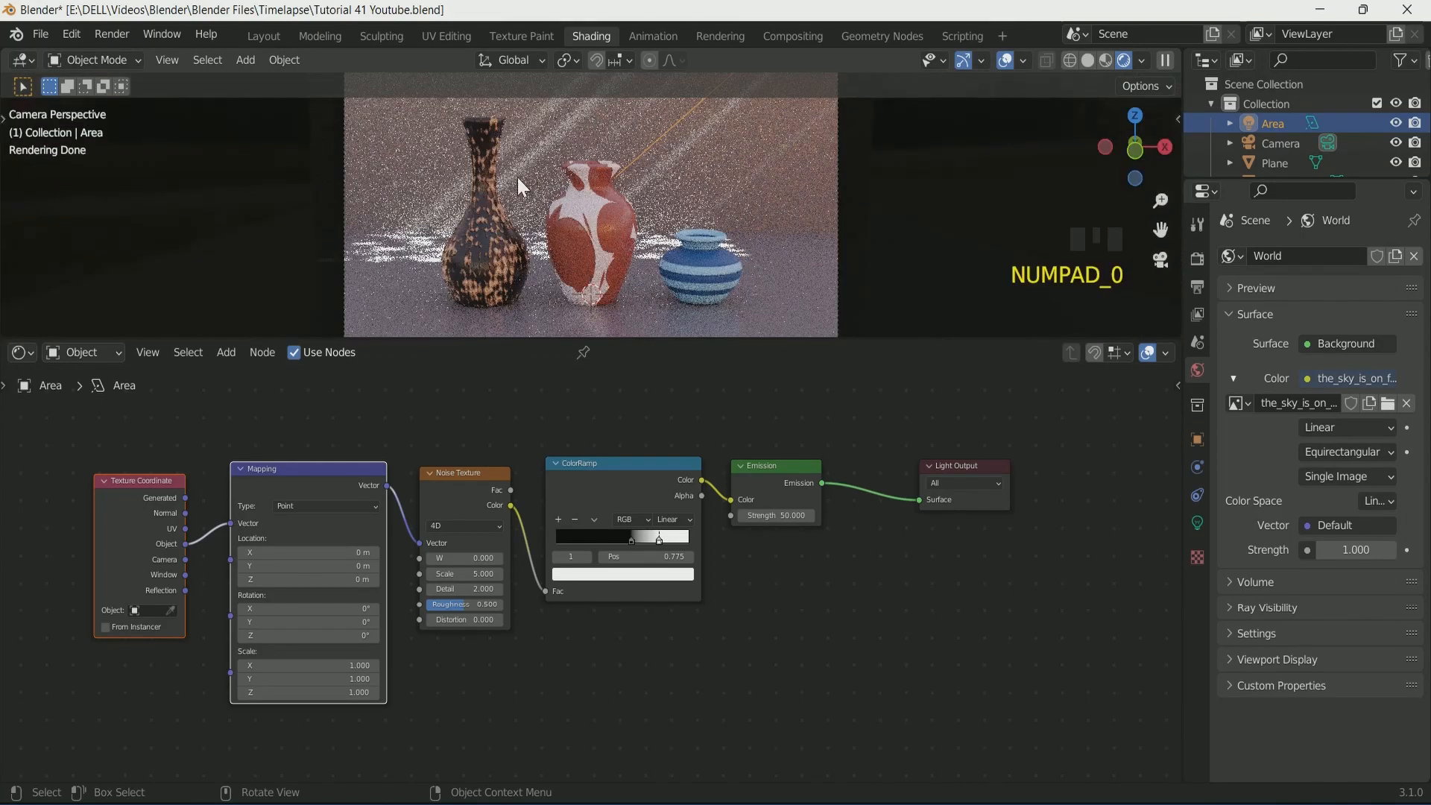
{"action": "scroll", "coordinate": [718, 273], "scroll_direction": "down", "scroll_amount": 1}
{"action": "left_click", "coordinate": [1197, 440]}
{"action": "left_click_drag", "start_coordinate": [1334, 489], "coordinate": [1386, 489]}
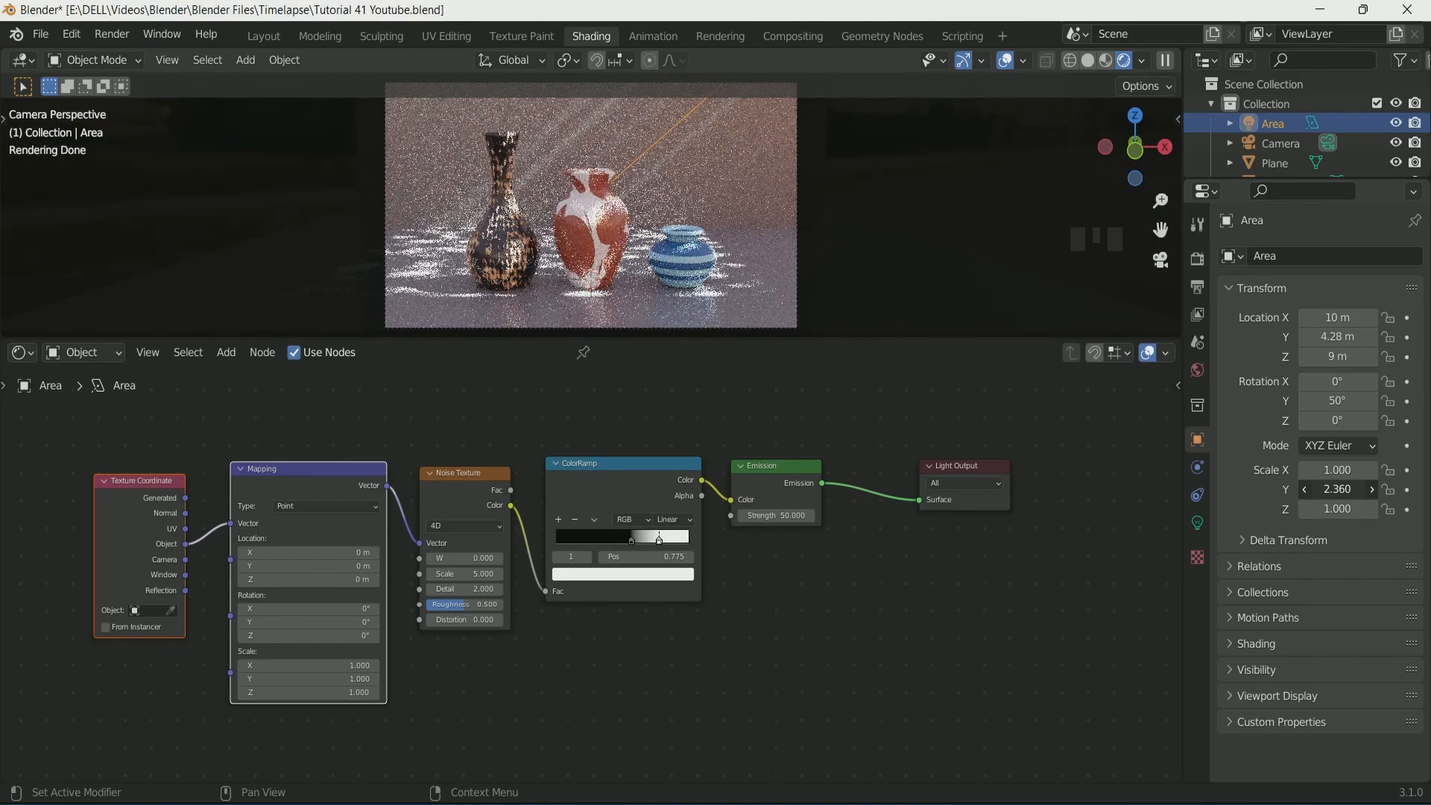
{"action": "left_click_drag", "start_coordinate": [1363, 469], "coordinate": [1389, 469]}
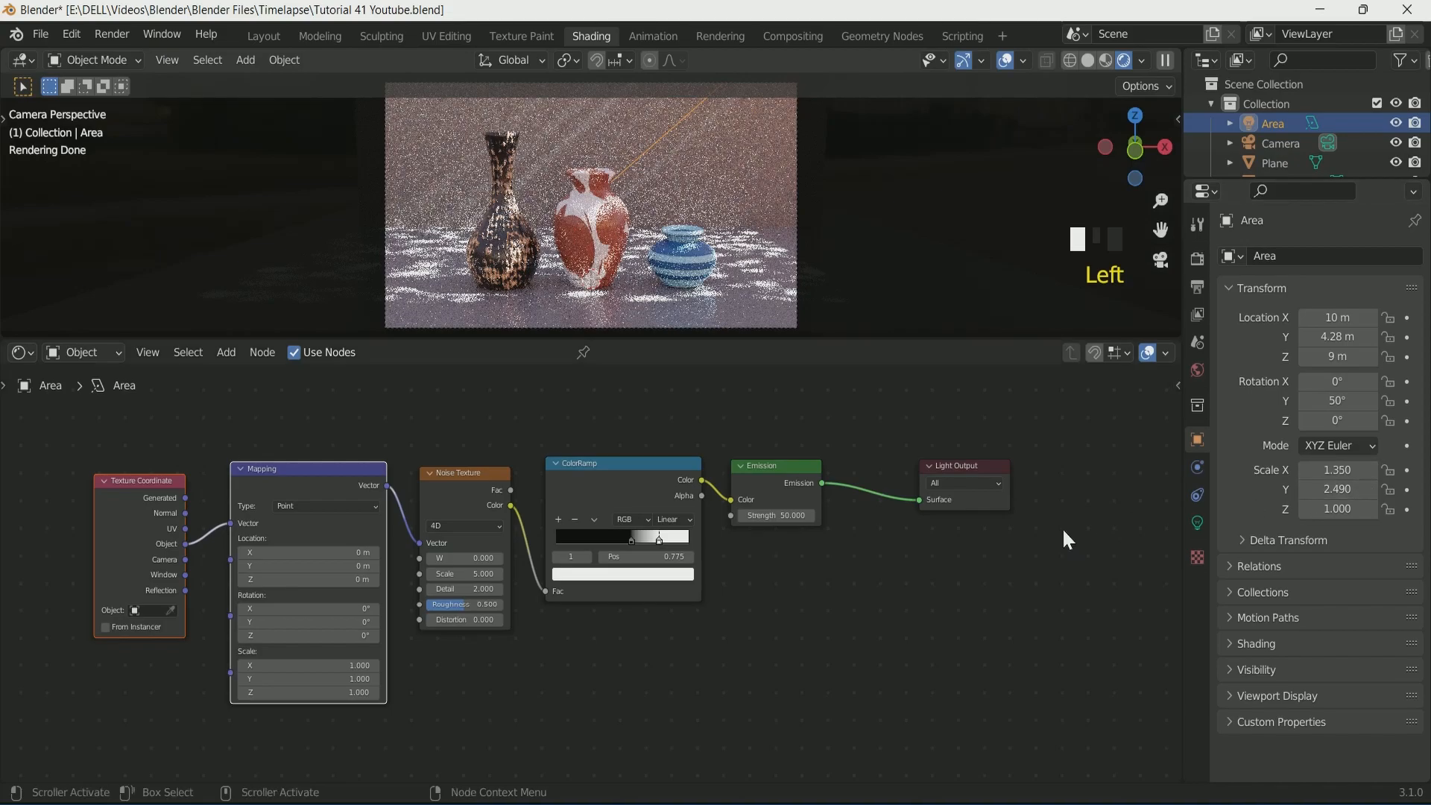
Step: Change the area light's color to a pale cyan-blue
{"action": "scroll", "coordinate": [907, 603], "scroll_direction": "up", "scroll_amount": 1}
{"action": "left_click", "coordinate": [1197, 522]}
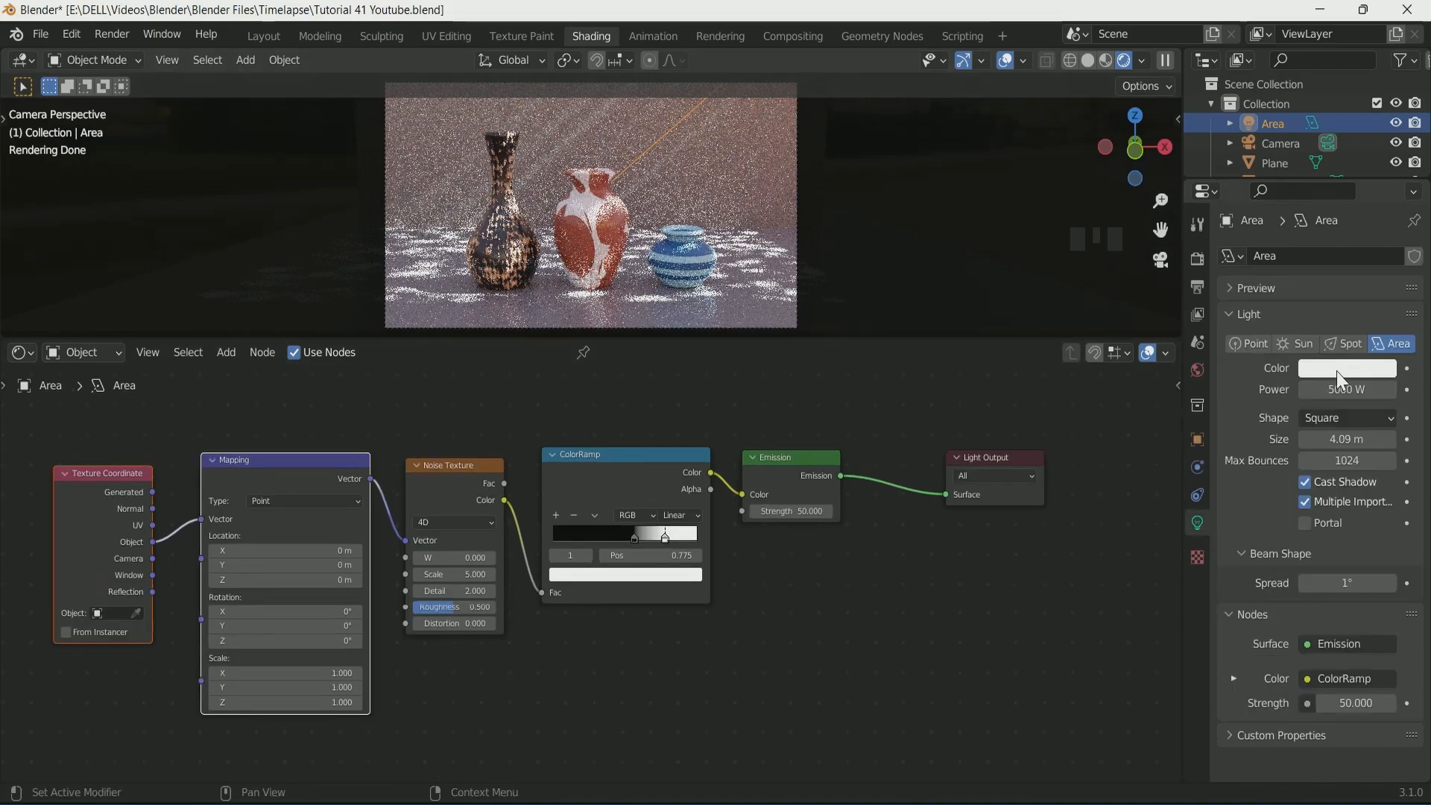
{"action": "left_click", "coordinate": [1331, 370]}
{"action": "left_click", "coordinate": [1304, 160]}
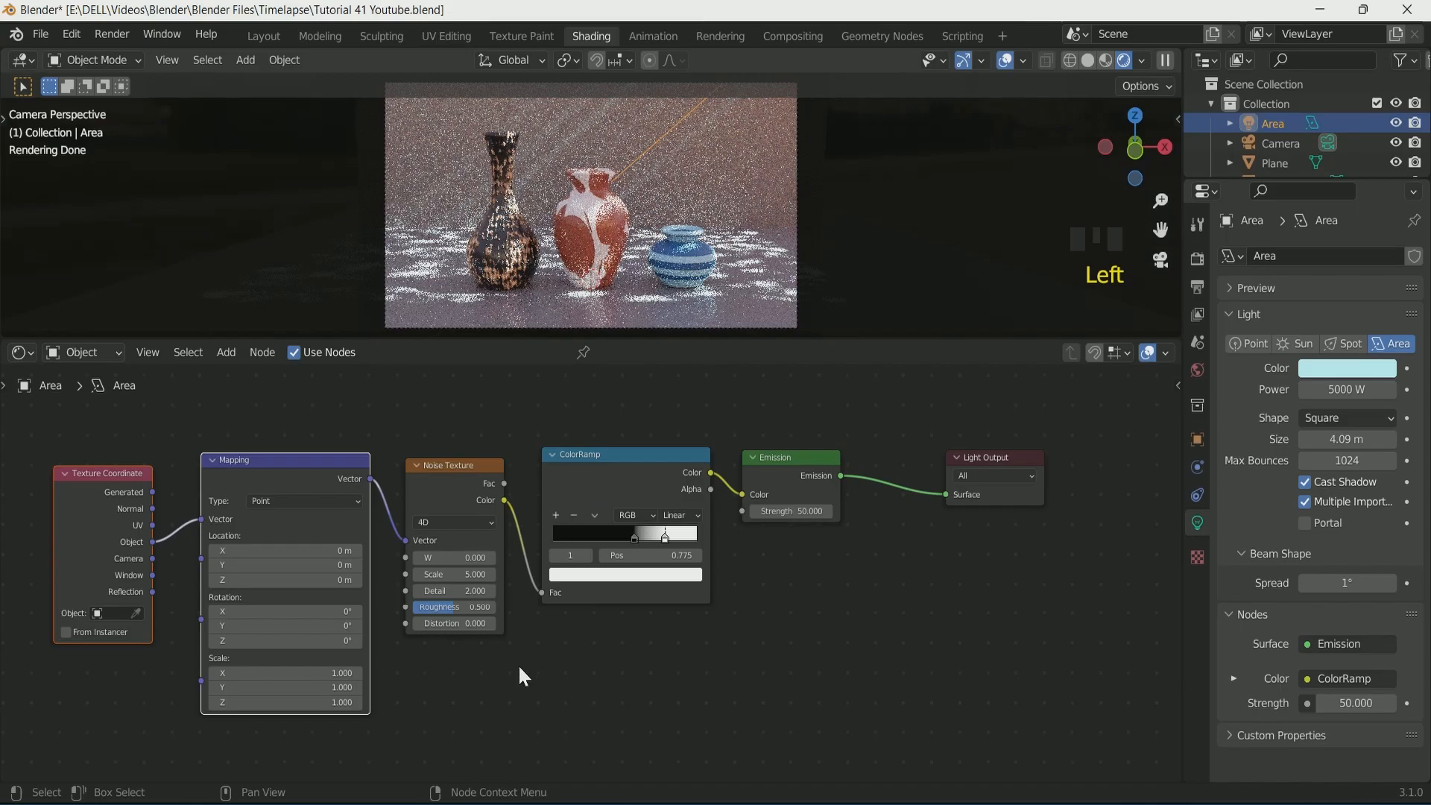
Step: Split off an area below the node editor as a Timeline and set the animation's end frame to 150
{"action": "left_click_drag", "start_coordinate": [6, 780], "coordinate": [8, 757]}
{"action": "left_click", "coordinate": [22, 768]}
{"action": "left_click", "coordinate": [272, 573]}
{"action": "left_click_drag", "start_coordinate": [436, 746], "coordinate": [437, 692]}
{"action": "left_click", "coordinate": [1147, 713]}
{"action": "type", "text": "150"}
{"action": "key", "text": "Return"}
{"action": "left_click_drag", "start_coordinate": [851, 692], "coordinate": [848, 676]}
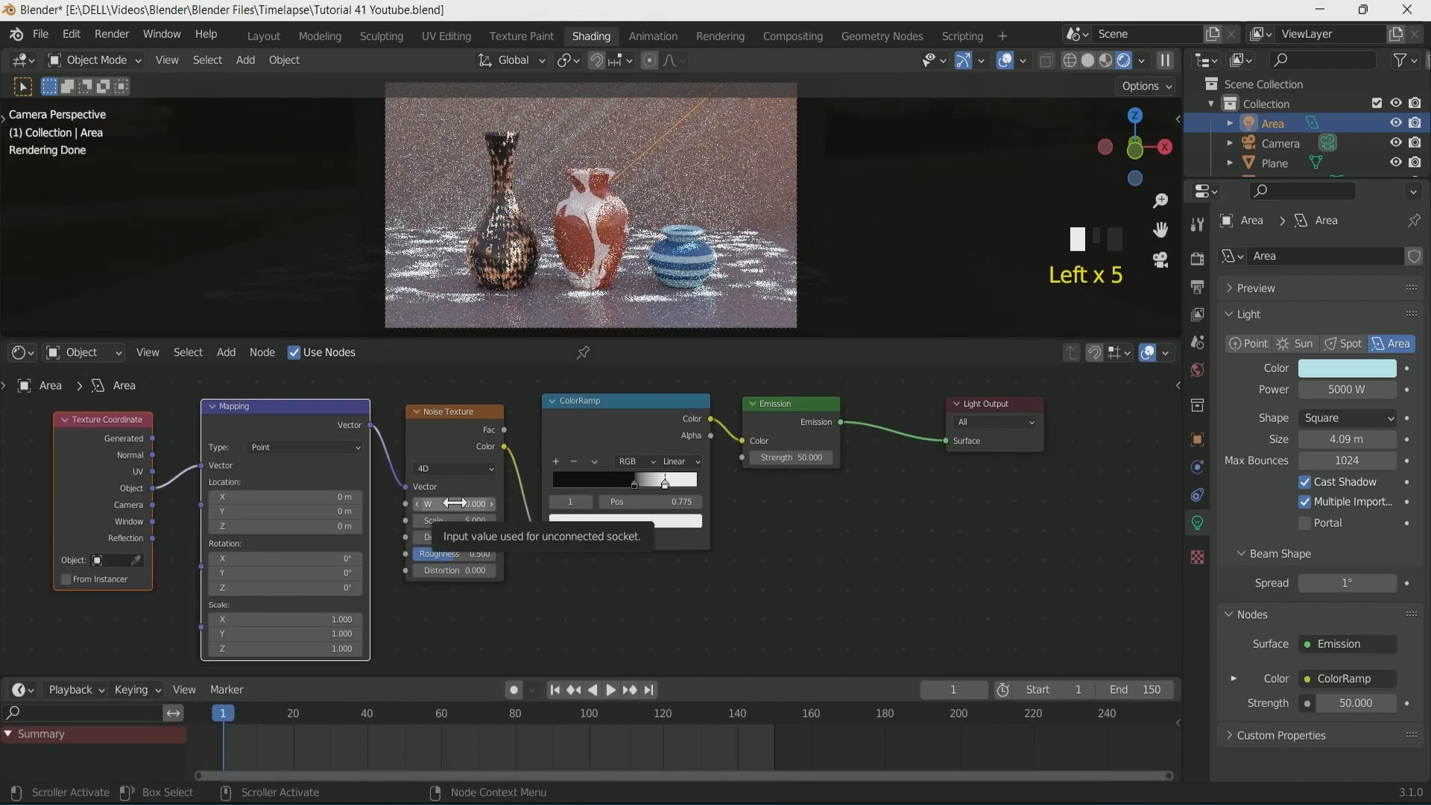
Step: Keyframe the light's Noise Texture W value at 0 on frame 1 and at 0.200 on frame 151
{"action": "key", "text": "i"}
{"action": "left_click", "coordinate": [650, 690]}
{"action": "key", "text": "Right"}
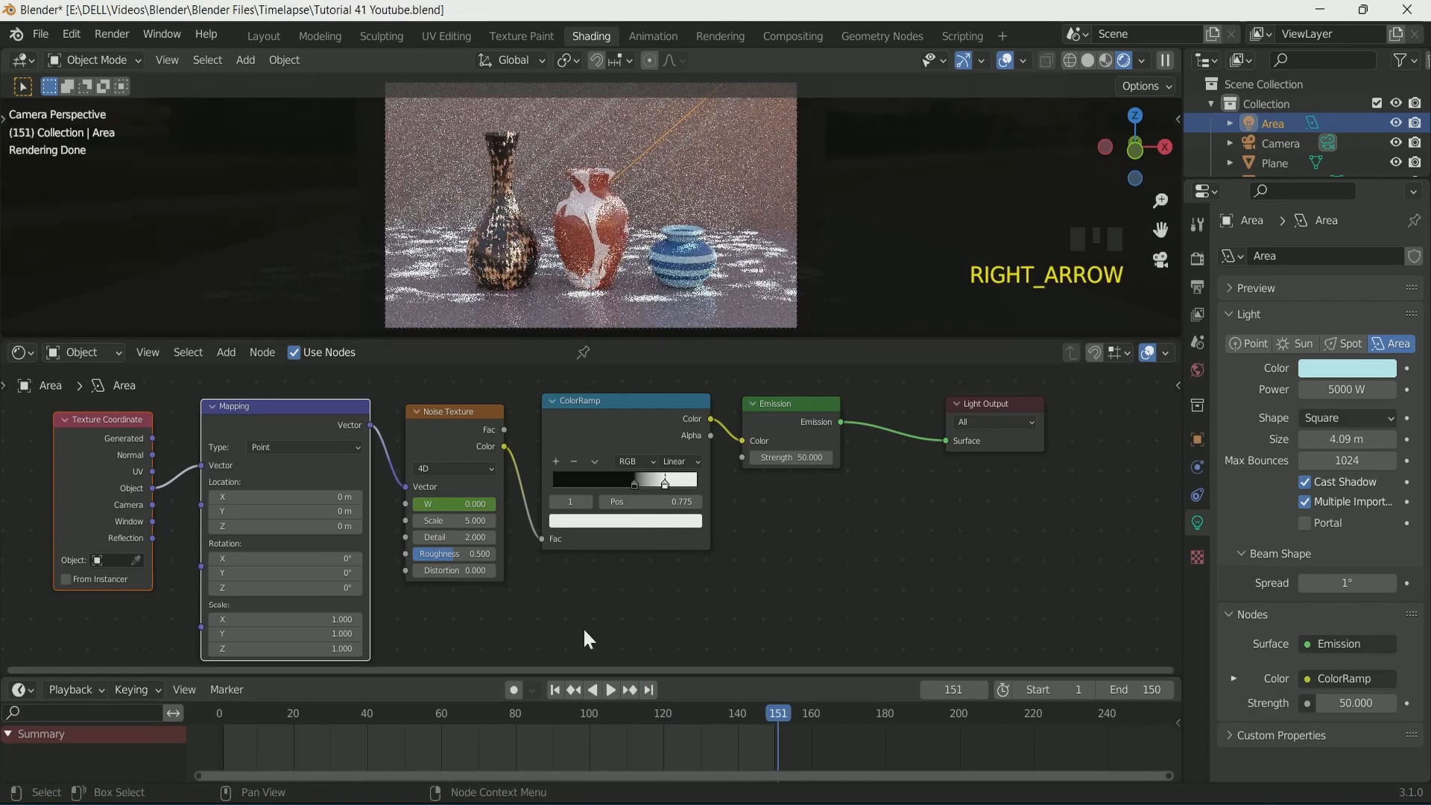
{"action": "left_click", "coordinate": [460, 508]}
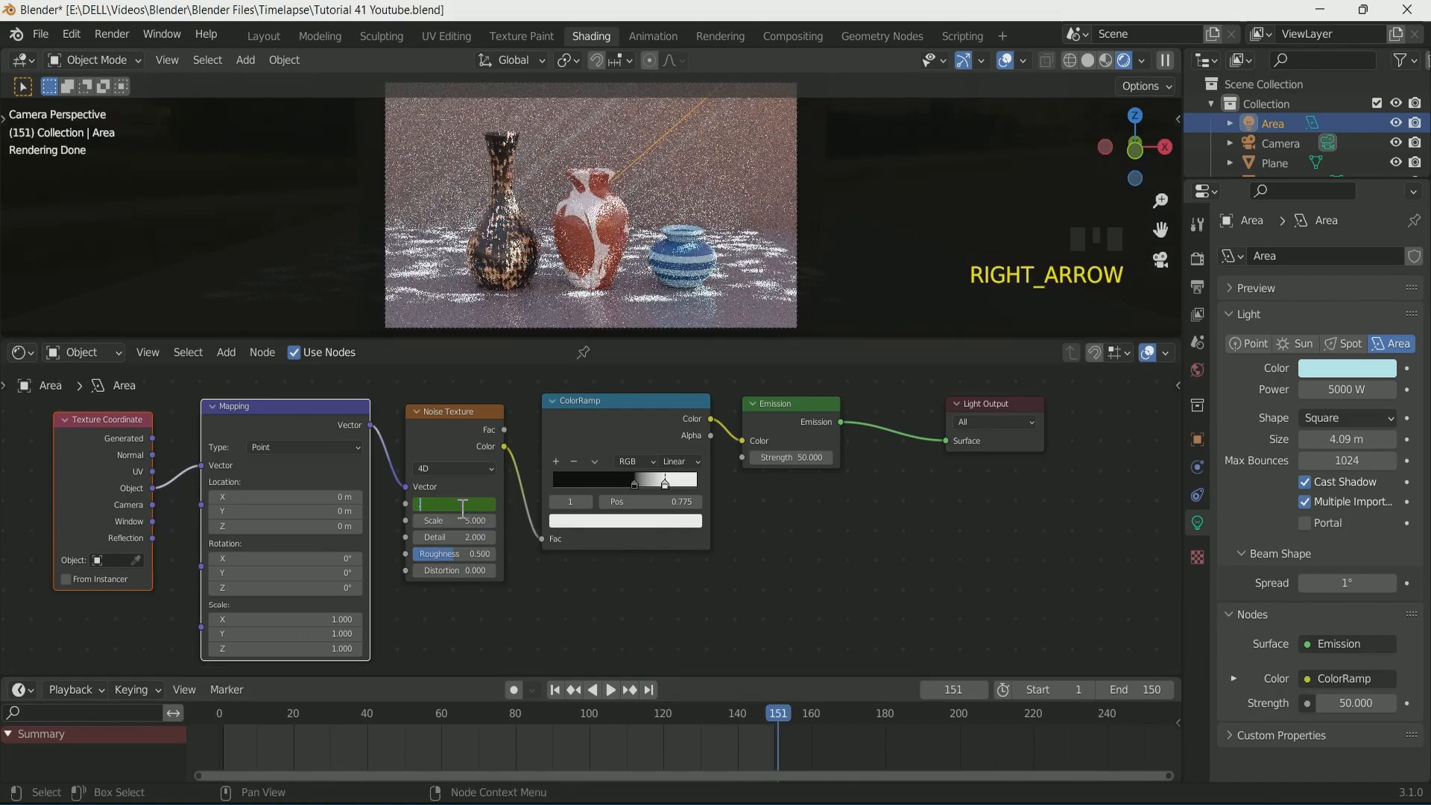
{"action": "key", "text": "Return"}
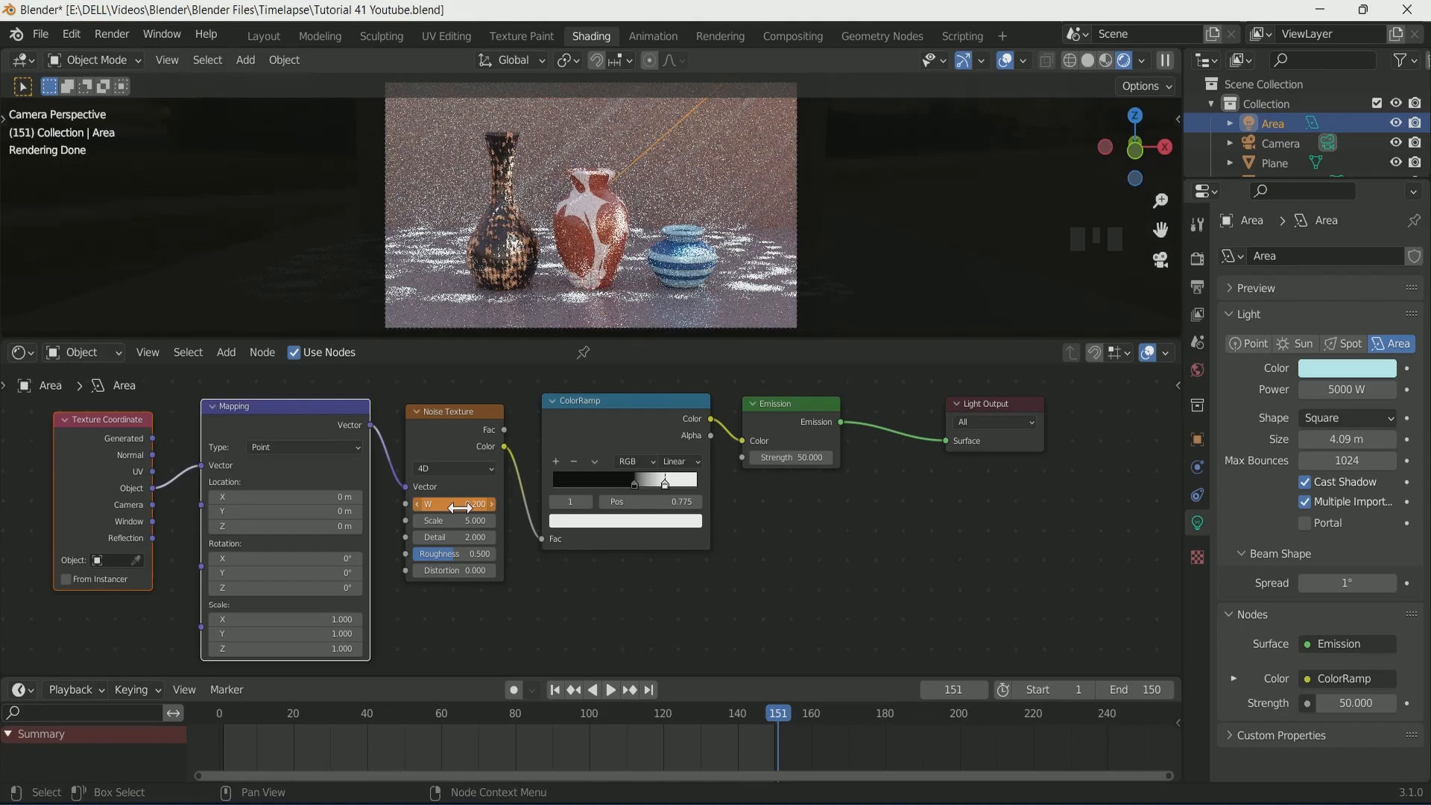
{"action": "key", "text": "i"}
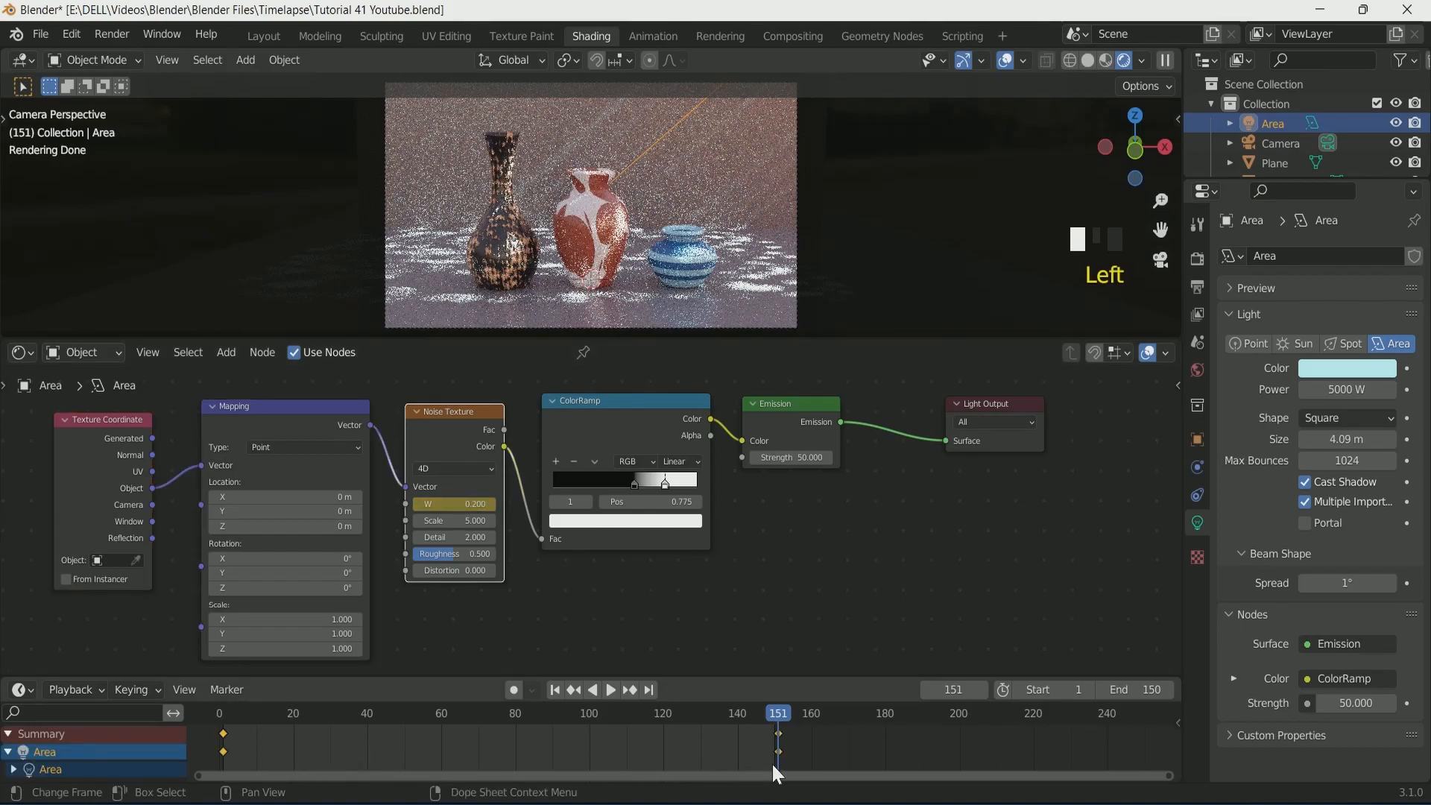
Step: Switch to the Layout workspace and set the area light's X location to 9.35 m
{"action": "left_click", "coordinate": [1197, 440]}
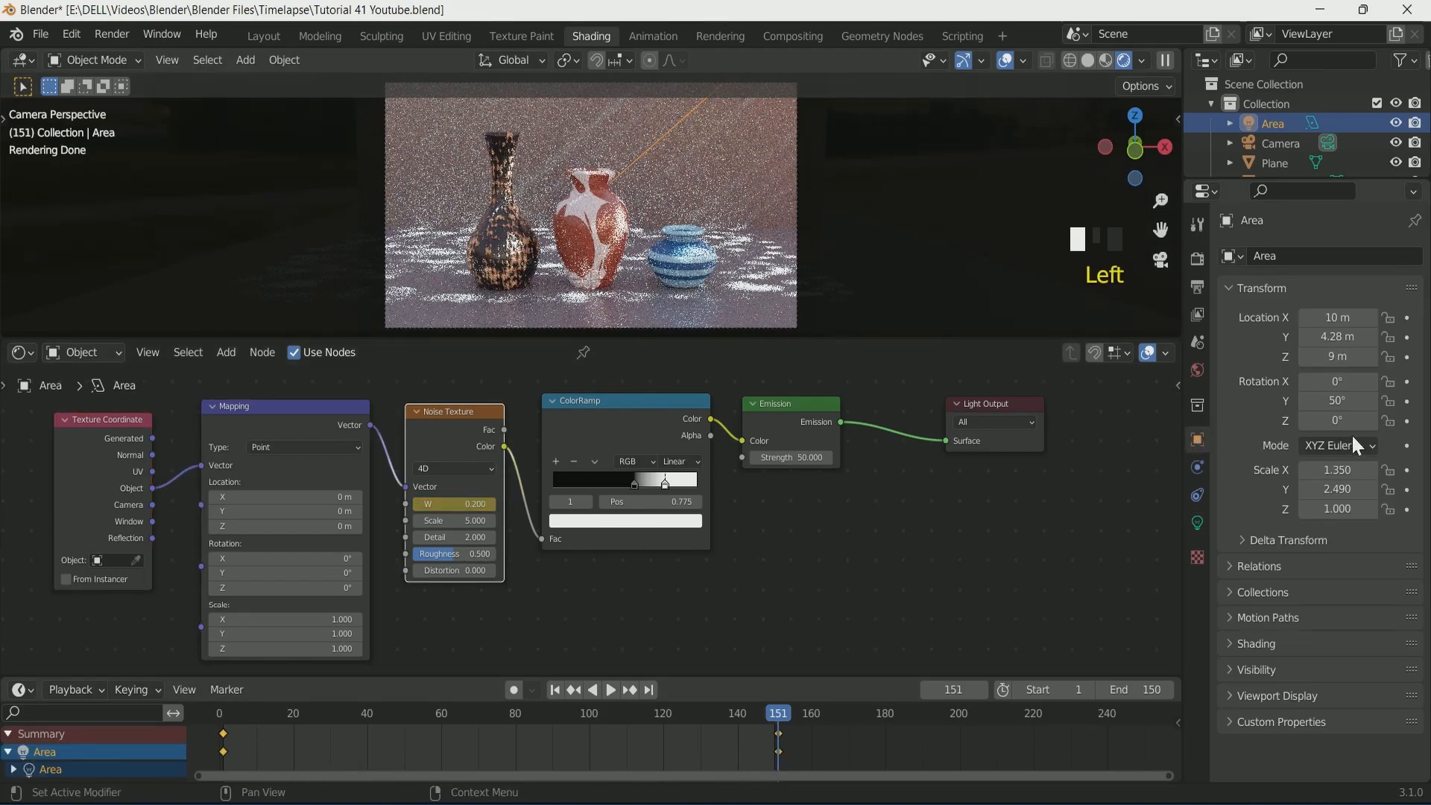
{"action": "left_click", "coordinate": [263, 36]}
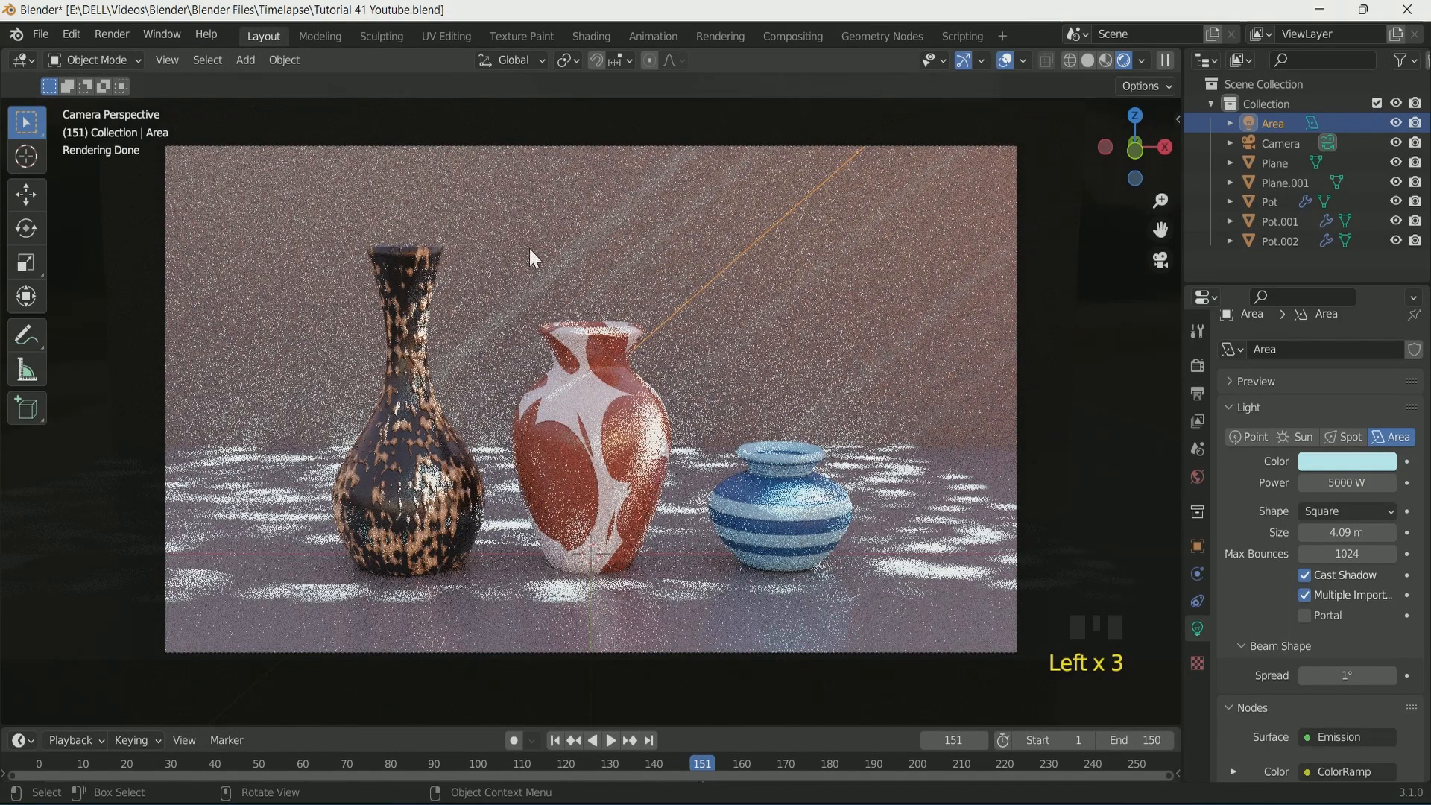
{"action": "left_click", "coordinate": [1198, 546]}
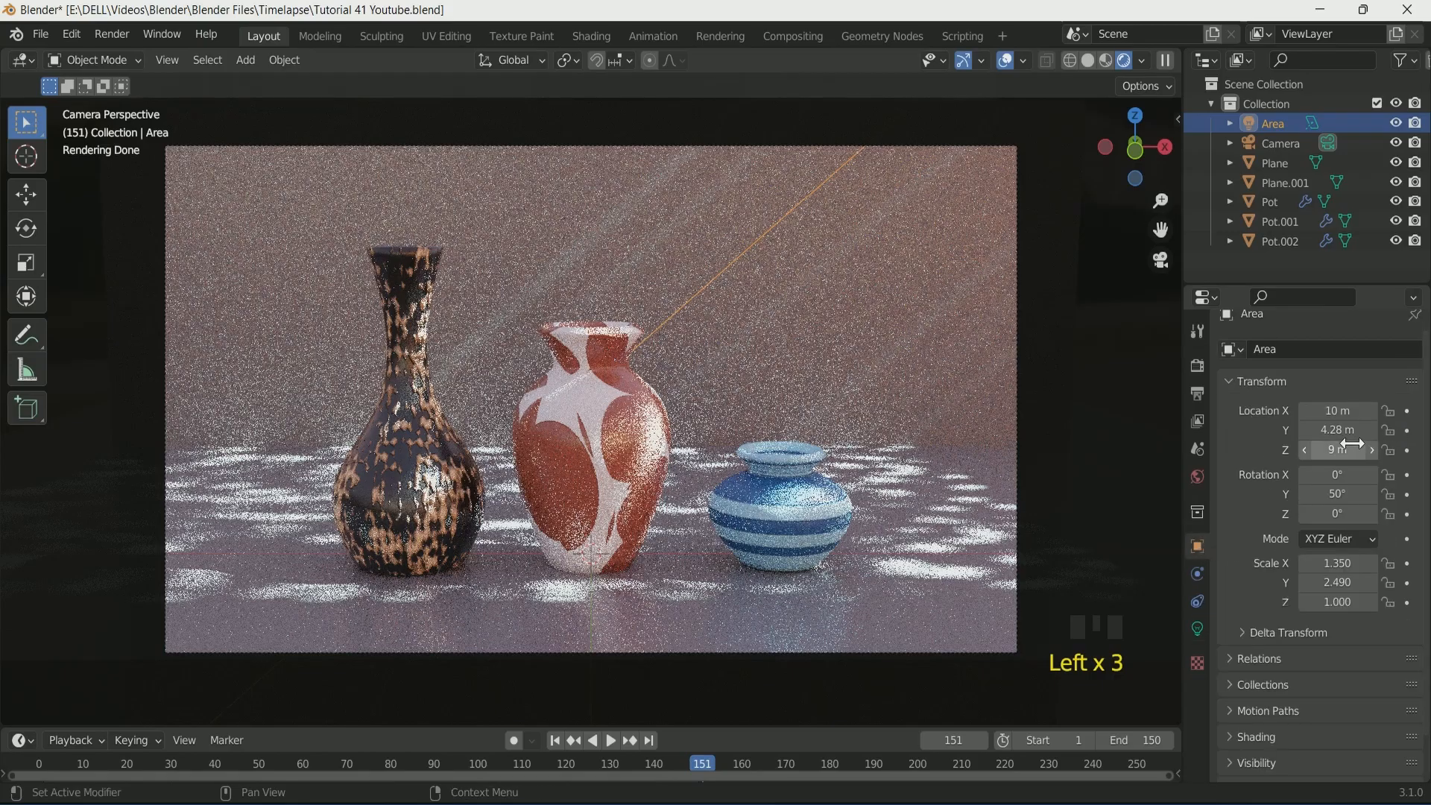
{"action": "left_click_drag", "start_coordinate": [1344, 431], "coordinate": [1319, 410]}
{"action": "key", "text": "ctrl+z"}
{"action": "key", "text": "ctrl+z"}
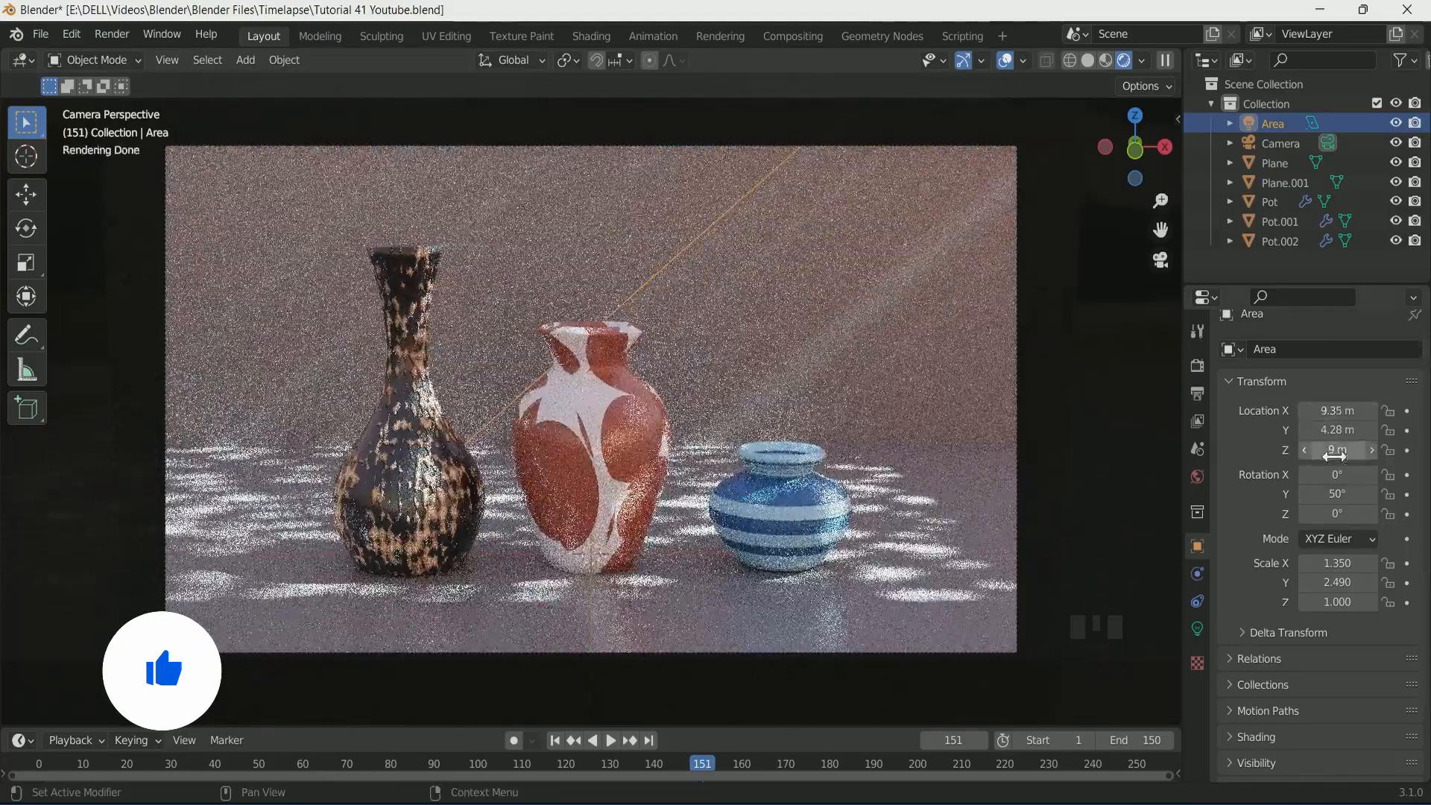
{"action": "left_click", "coordinate": [1198, 628]}
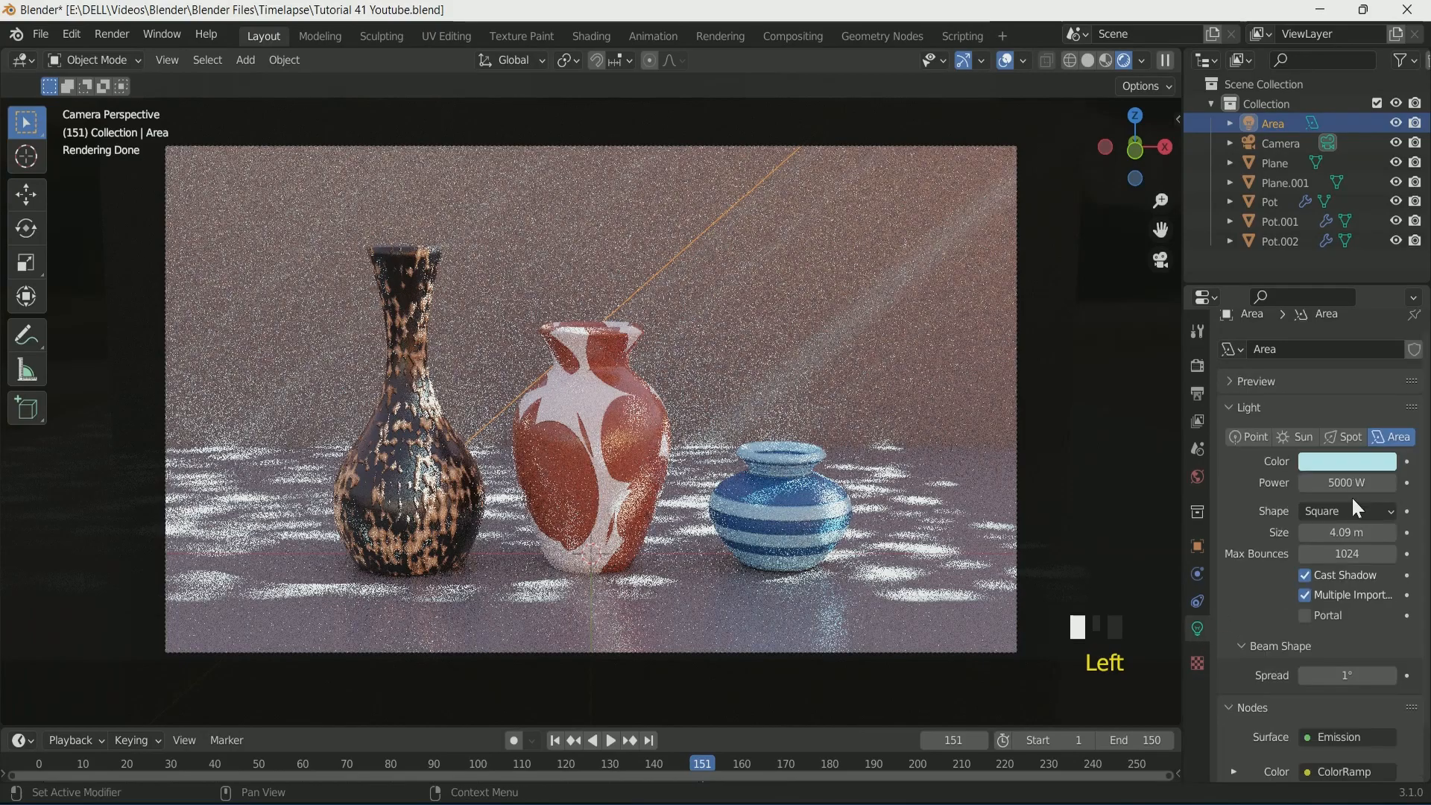
{"action": "key", "text": "Return"}
Step: Enlarge the timeline, select the camera and keyframe its Y location of -8 m at frame 1
{"action": "left_click_drag", "start_coordinate": [768, 726], "coordinate": [757, 685]}
{"action": "left_click", "coordinate": [613, 632]}
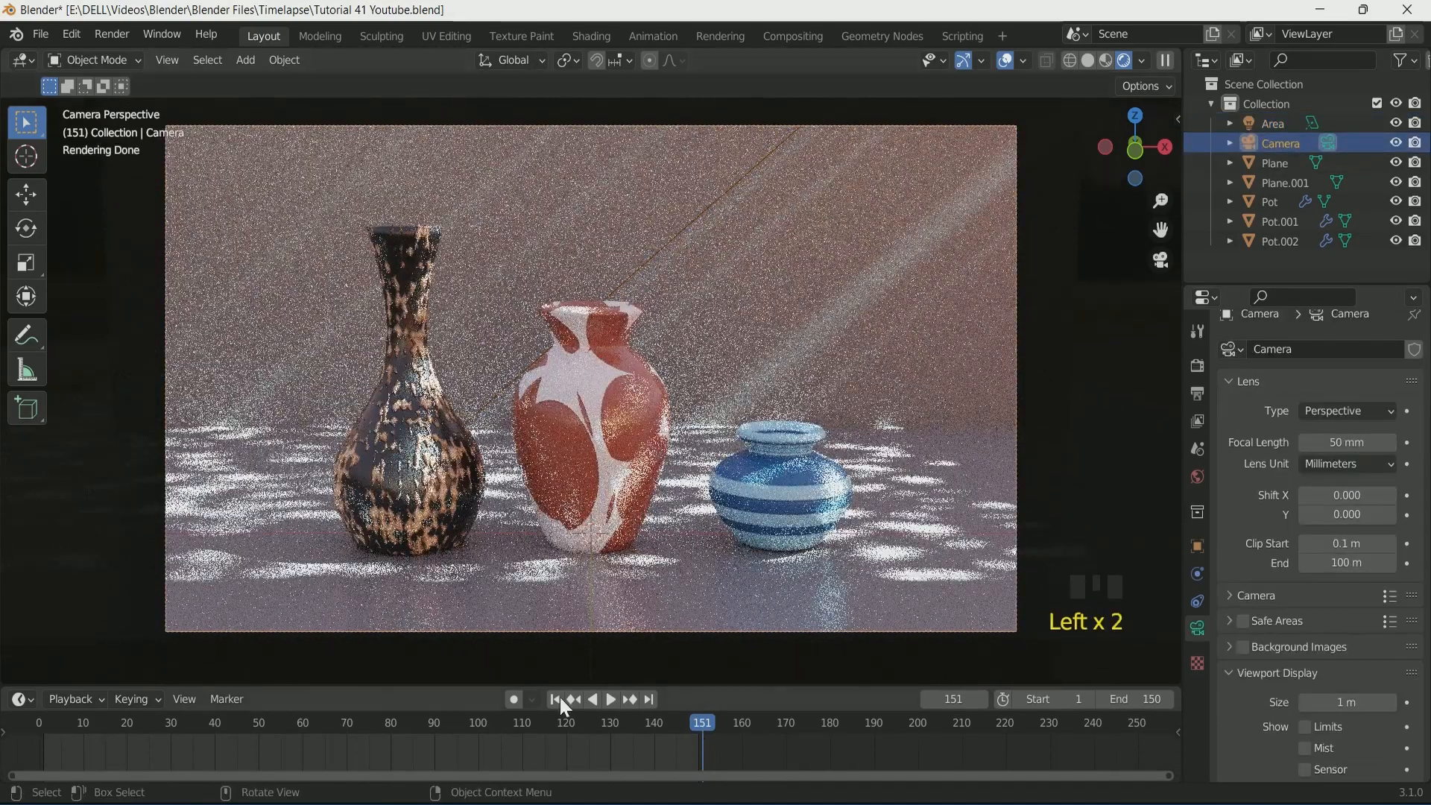
{"action": "left_click", "coordinate": [554, 699]}
{"action": "left_click", "coordinate": [1198, 546]}
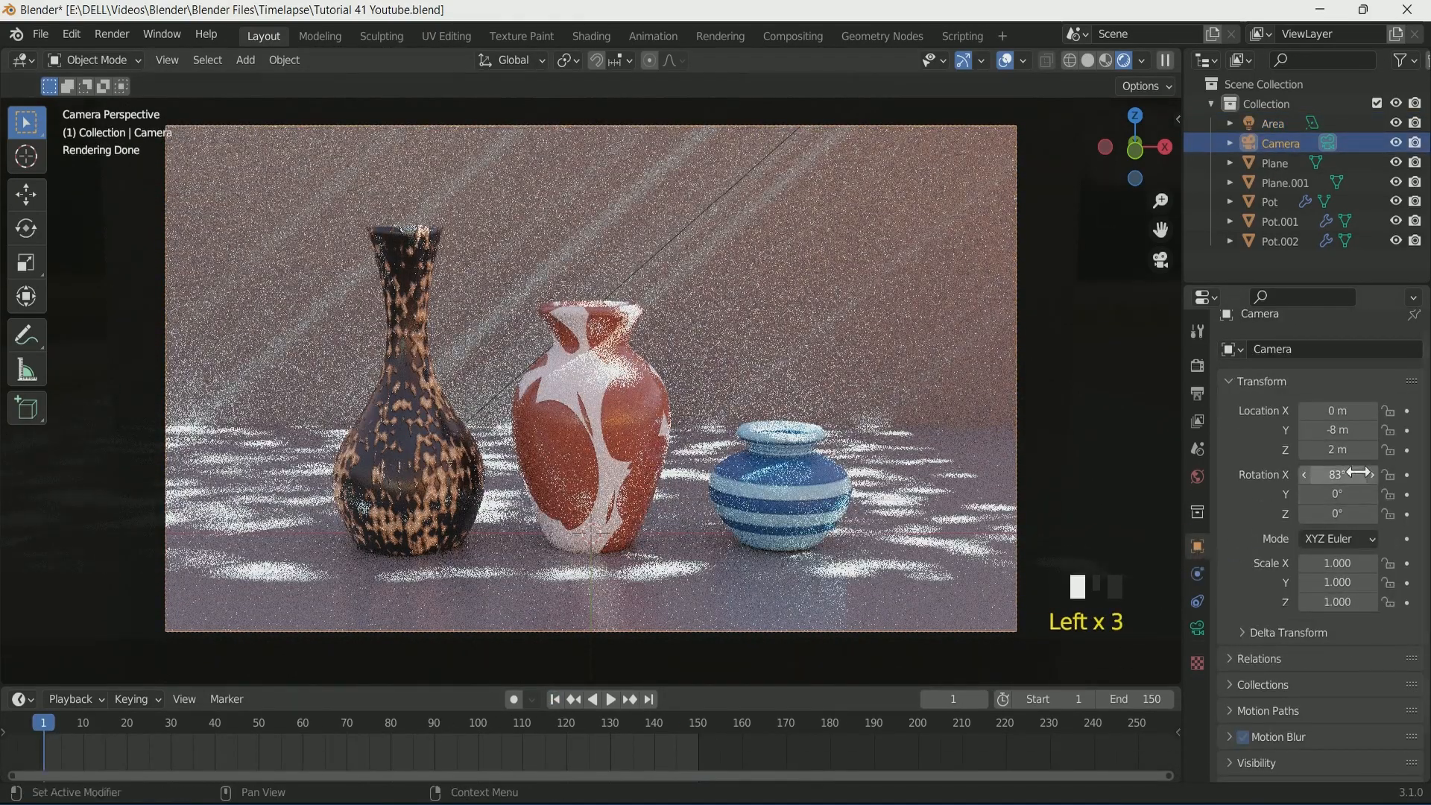
{"action": "left_click", "coordinate": [1408, 431]}
Step: At frame 151, move the camera closer to the pots along Y and keyframe its Y location
{"action": "left_click", "coordinate": [698, 742]}
{"action": "key", "text": "Right"}
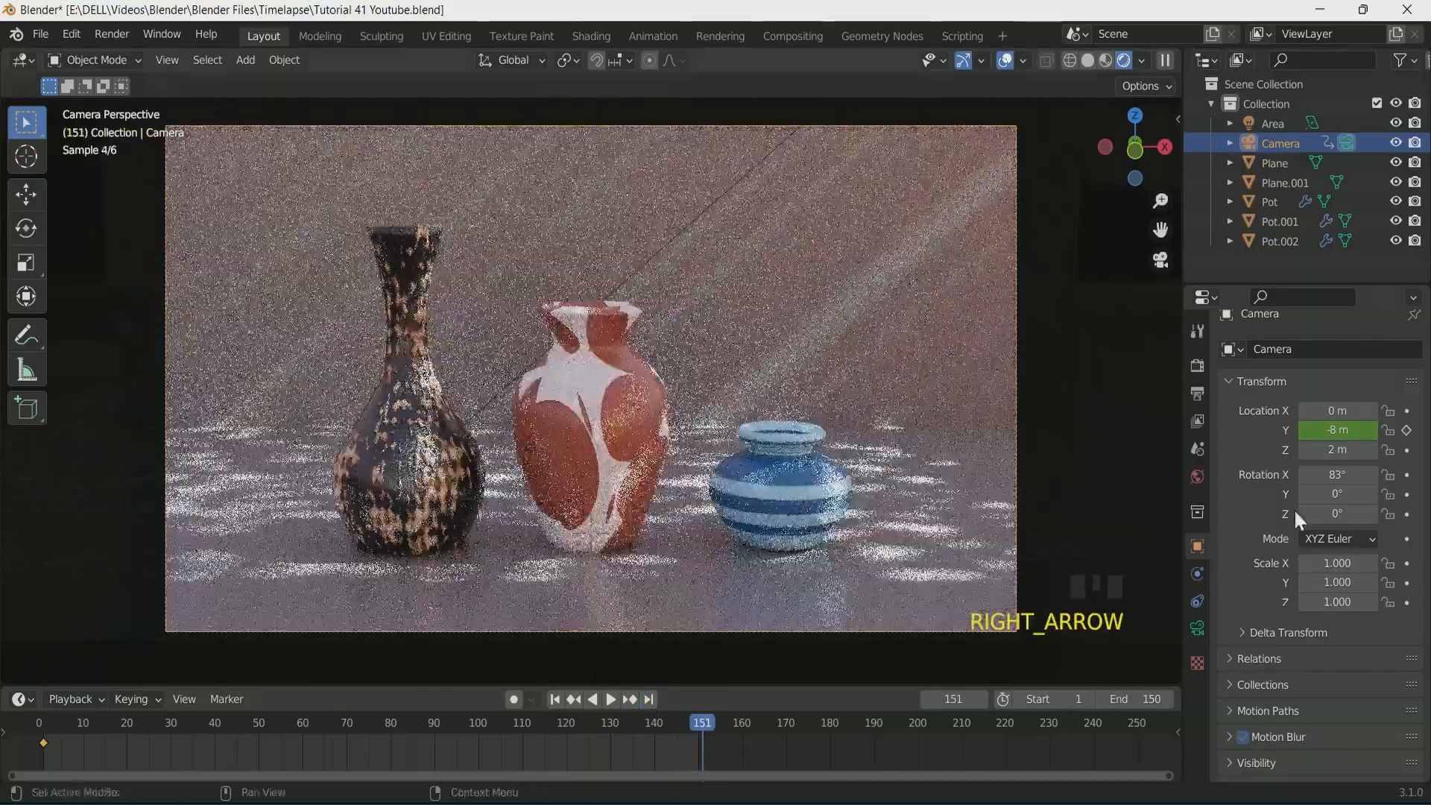
{"action": "mouse_move", "coordinate": [1335, 432]}
{"action": "left_mouse_down"}
{"action": "mouse_move", "coordinate": [1294, 432]}
{"action": "mouse_move", "coordinate": [1378, 430]}
{"action": "mouse_move", "coordinate": [1317, 430]}
{"action": "left_mouse_up"}
{"action": "left_click", "coordinate": [1247, 450]}
{"action": "left_click", "coordinate": [1406, 431]}
Step: Return to the first frame and play back the start of the camera and light animation
{"action": "key", "text": "Left"}
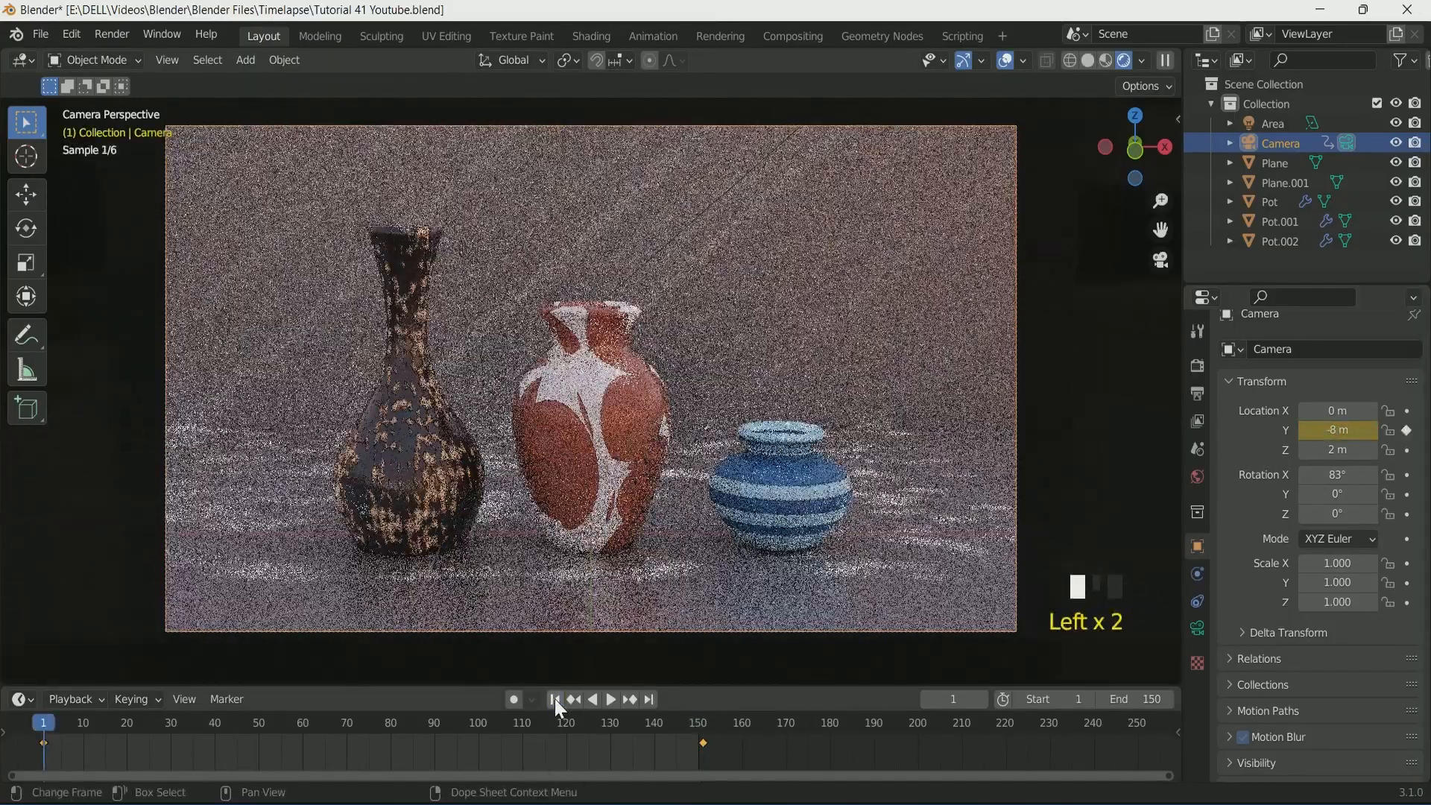
{"action": "key", "text": "space"}
{"action": "key", "text": "space"}
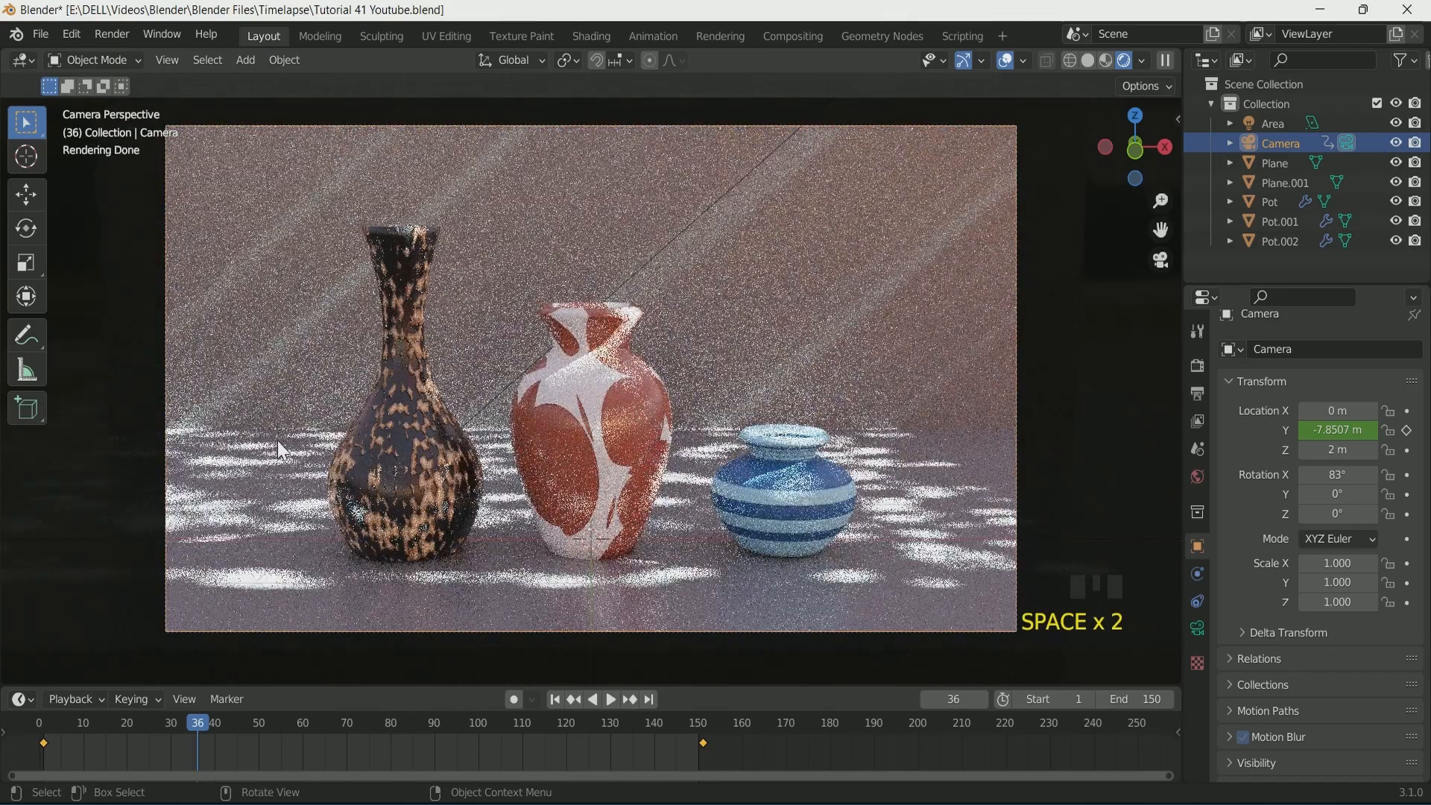